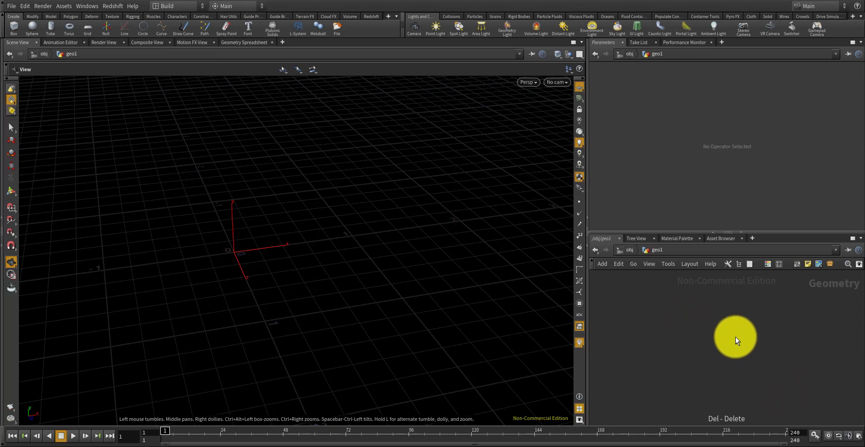
- Add a Null node to the geo1 network and name it CONTROLLER
key(Tab)
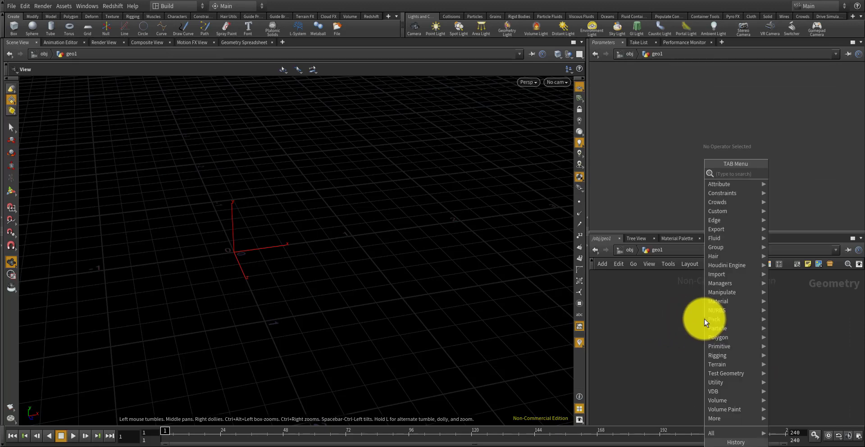
text(null)
key(Return)
click(659, 313)
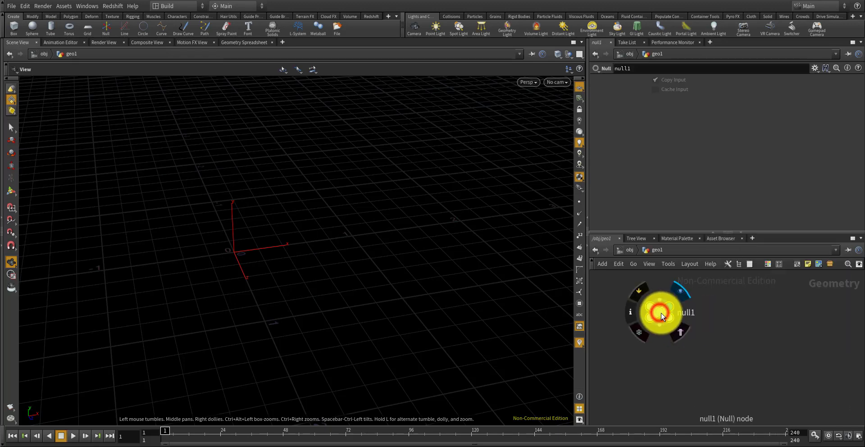
double_click(686, 312)
text(Co)
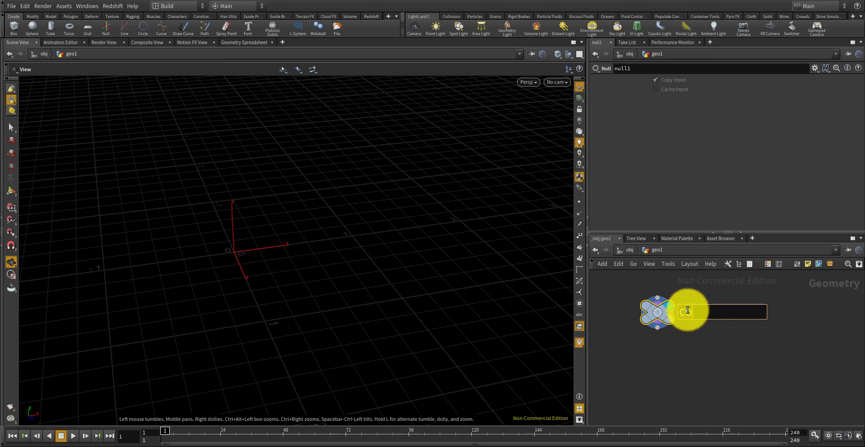
text(NTROLLER)
key(Return)
- Color the CONTROLLER node dark blue in the network
click(658, 310)
key(c)
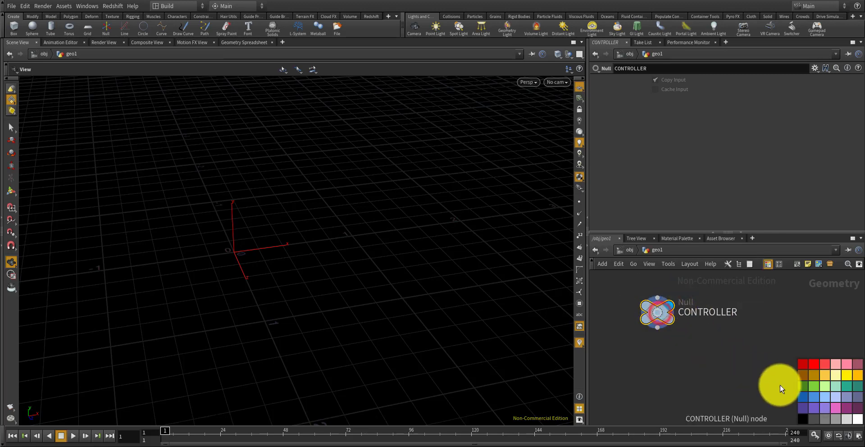
click(804, 397)
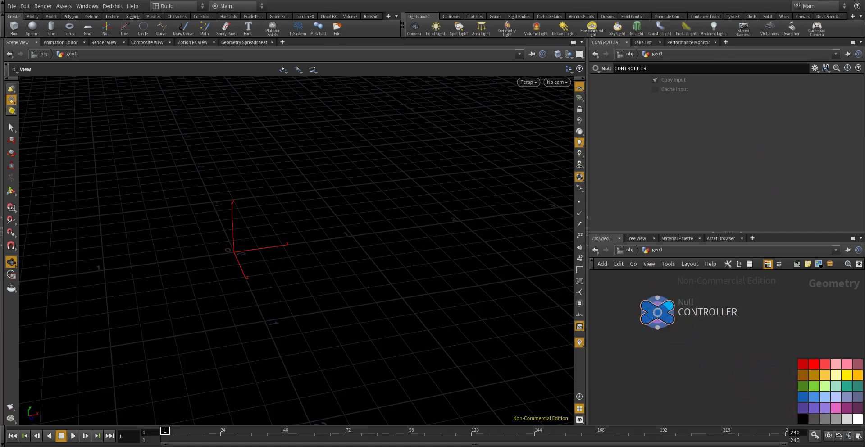
- Open the parameter interface editor for the CONTROLLER node and add a File - Image parameter under root
click(814, 70)
click(800, 78)
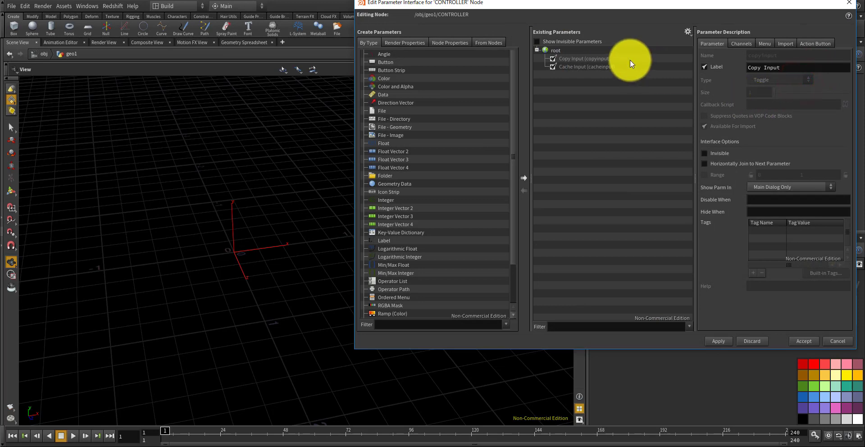
drag(576, 9, 533, 21)
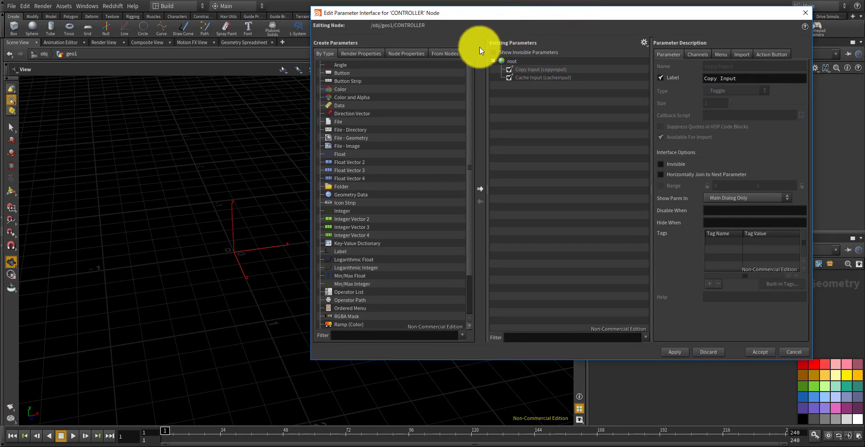
drag(351, 145, 532, 113)
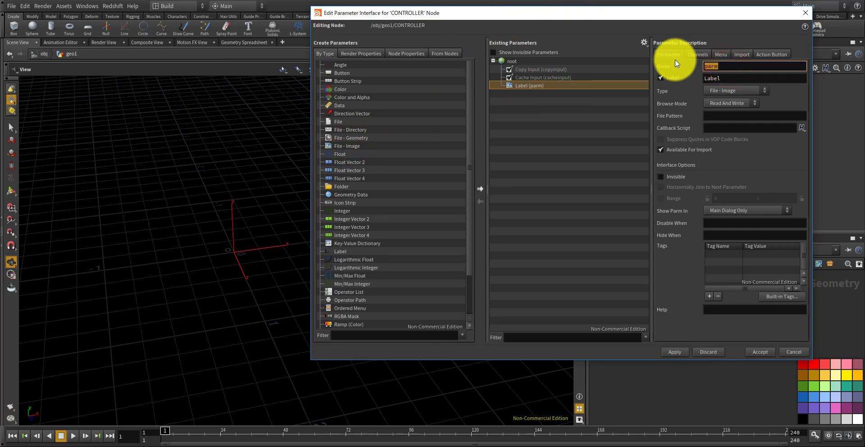
- Set both the name and label of the new image parameter to image1 and apply the change
text(images_)
key(BackSpace)
key(BackSpace)
text(1)
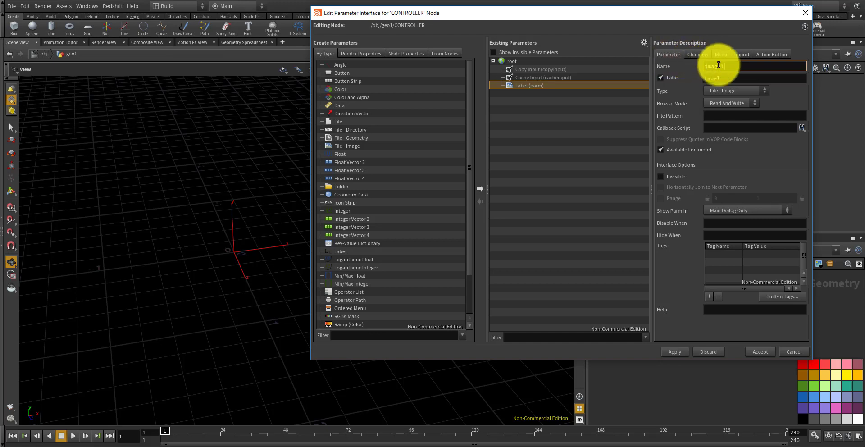
double_click(733, 77)
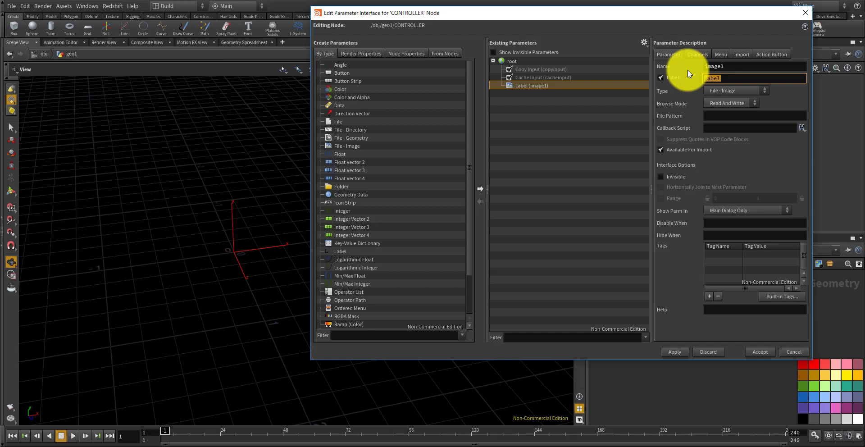
text(image1)
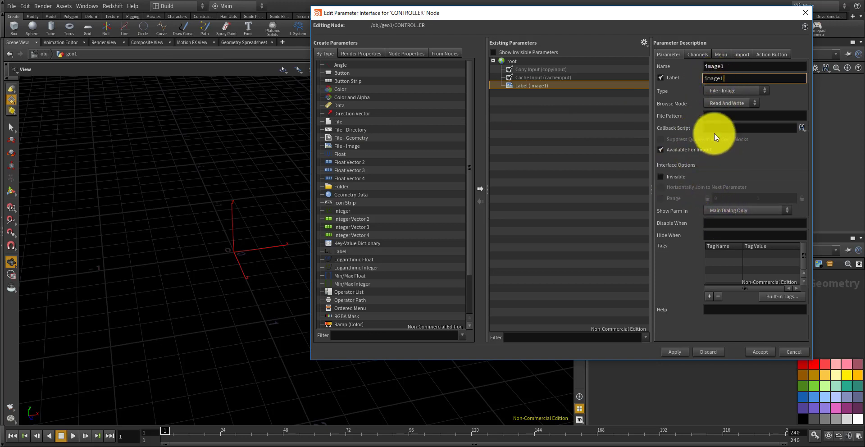
click(717, 115)
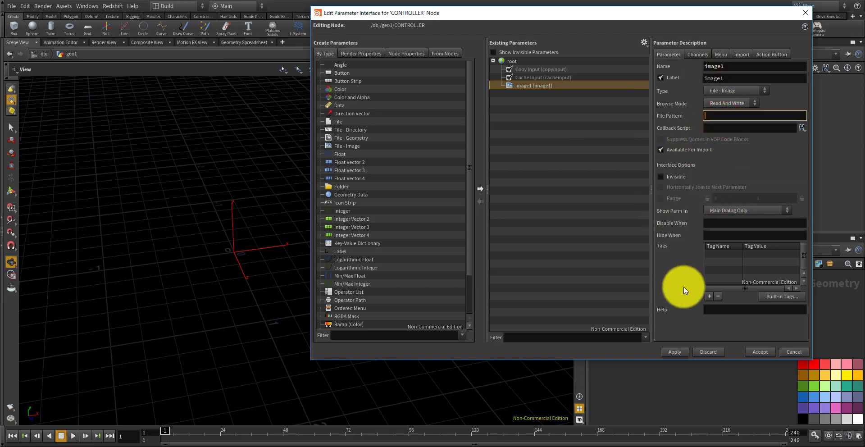
click(673, 351)
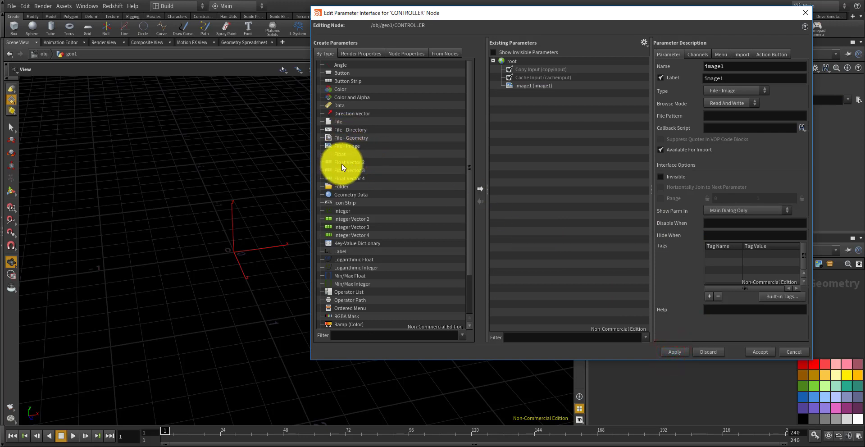
- Add a second File - Image parameter with name and label image2, and apply the change
drag(344, 145, 539, 155)
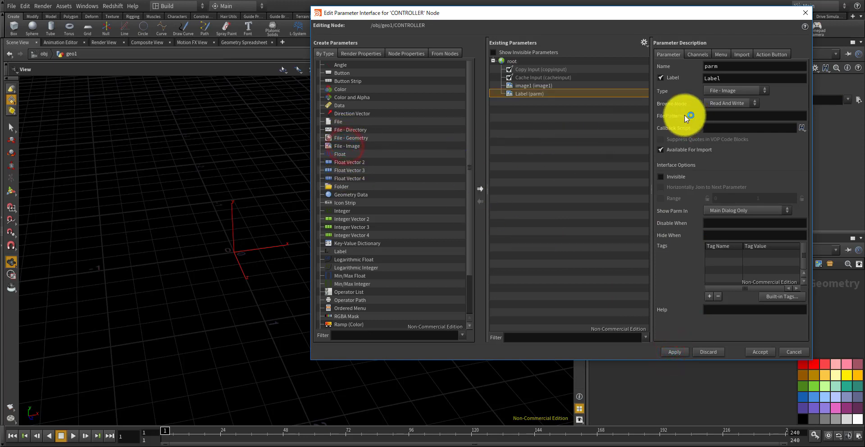
double_click(721, 66)
text(imag)
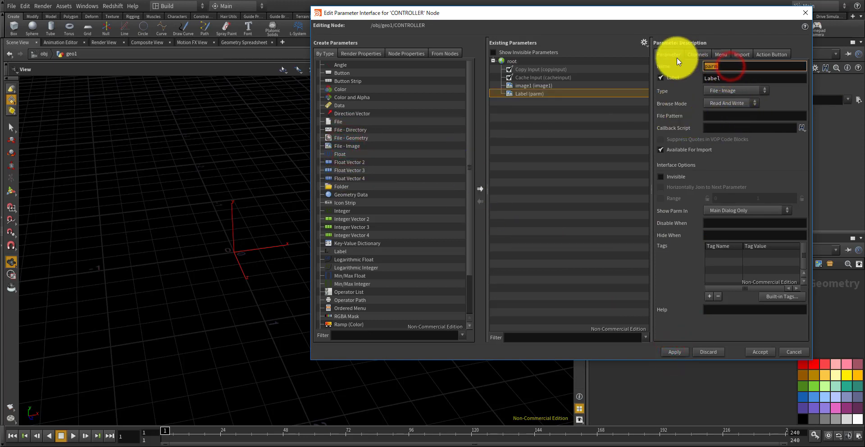
text(e2)
double_click(737, 76)
text(ima)
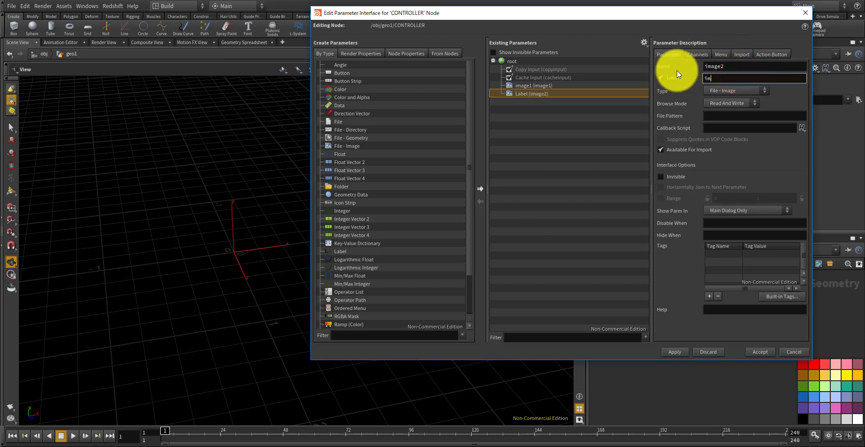
text(ge2)
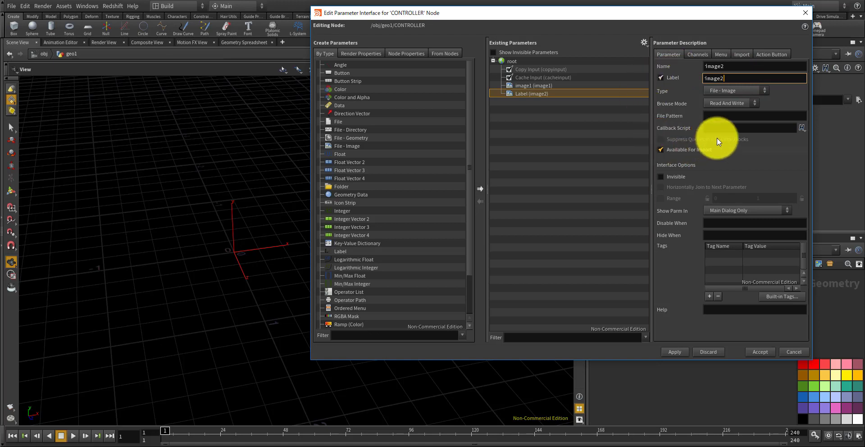
click(722, 128)
click(674, 351)
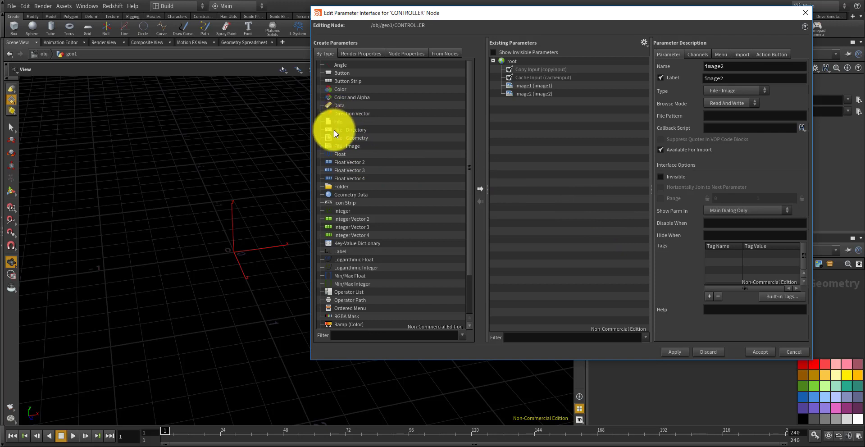
- Add a Float parameter after image2, with both its name and label set to width
drag(344, 156, 529, 151)
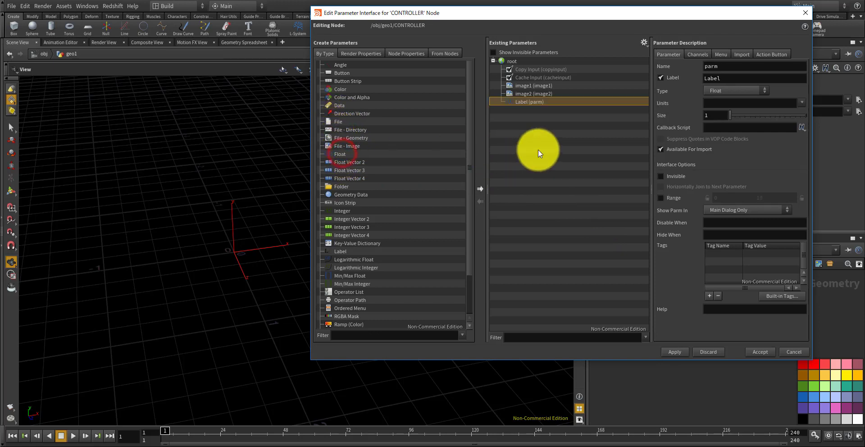
double_click(729, 67)
text(width)
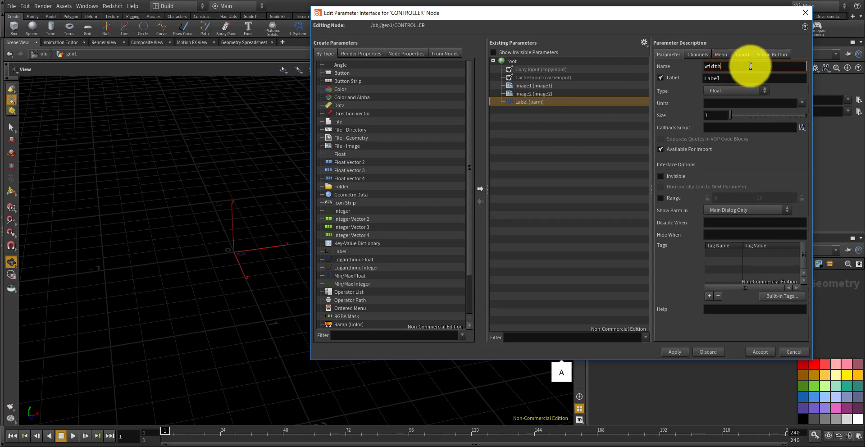
double_click(737, 77)
text(width)
key(Return)
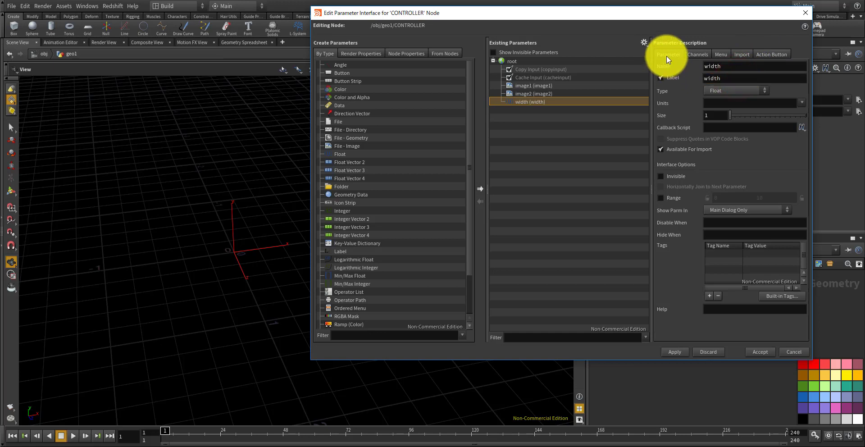
- Enable the range of the width parameter and set its maximum to 100
click(660, 198)
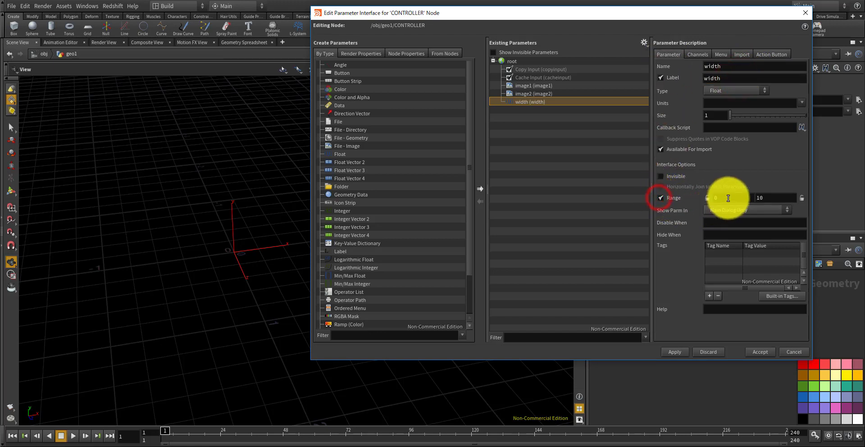
click(774, 197)
text(0)
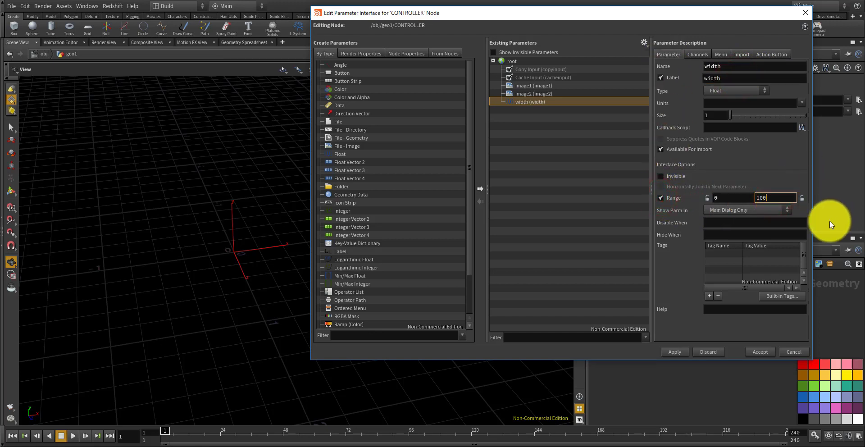
key(Return)
click(521, 145)
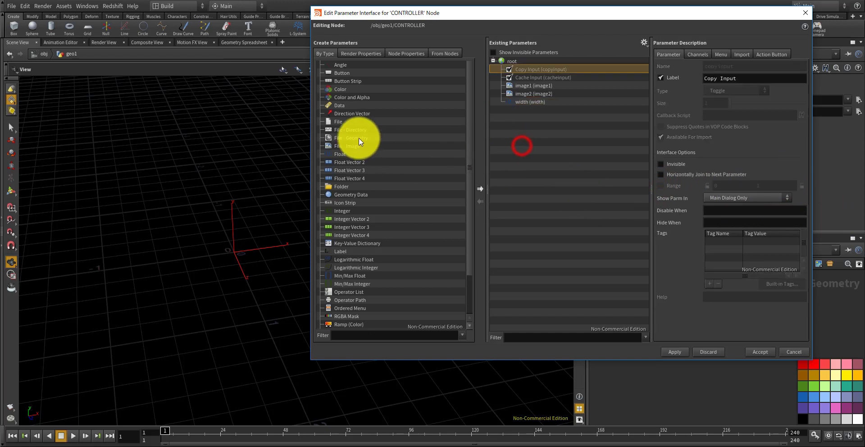
- Add another Float parameter after width, with both its name and label set to height
drag(339, 154, 514, 156)
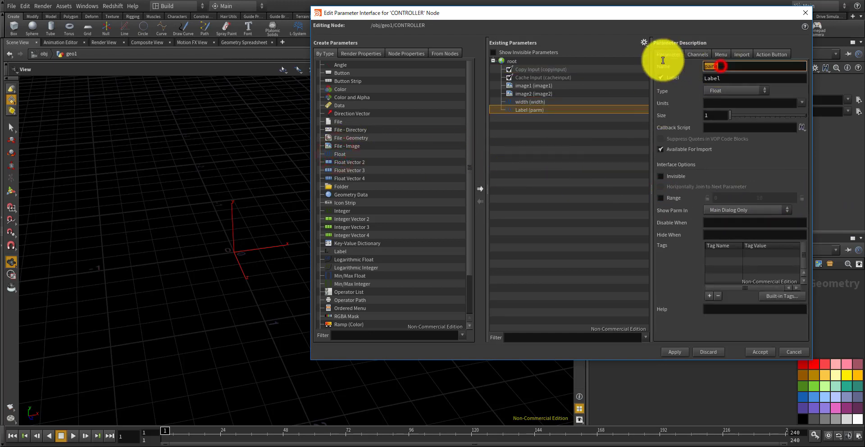
text(height)
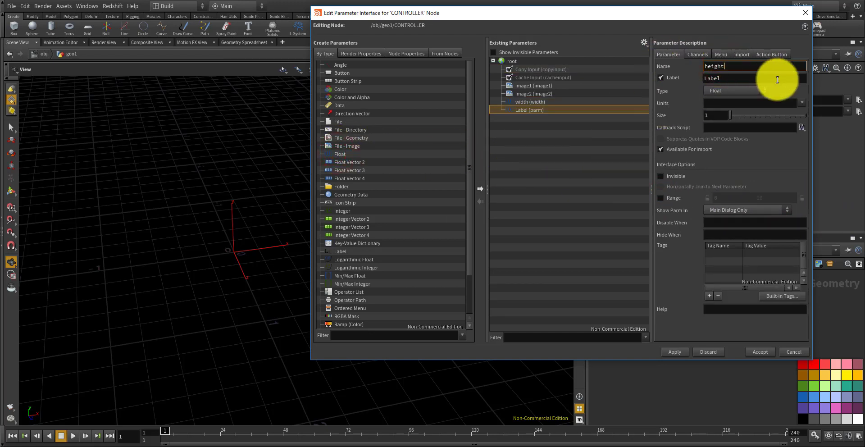
double_click(743, 78)
text(height)
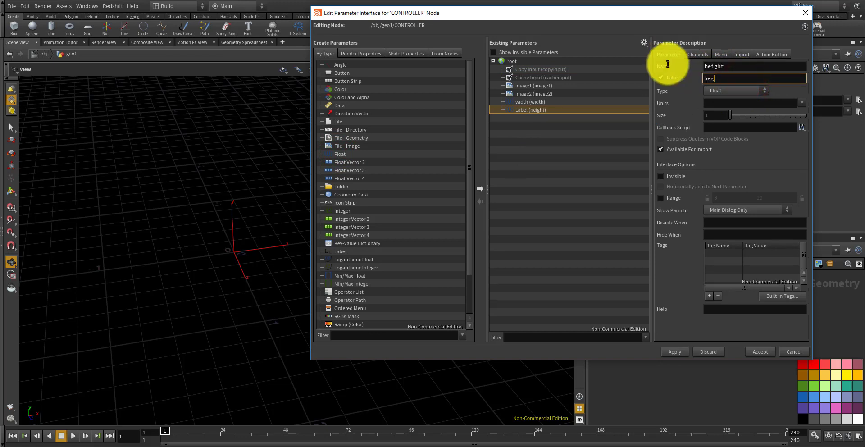
key(Return)
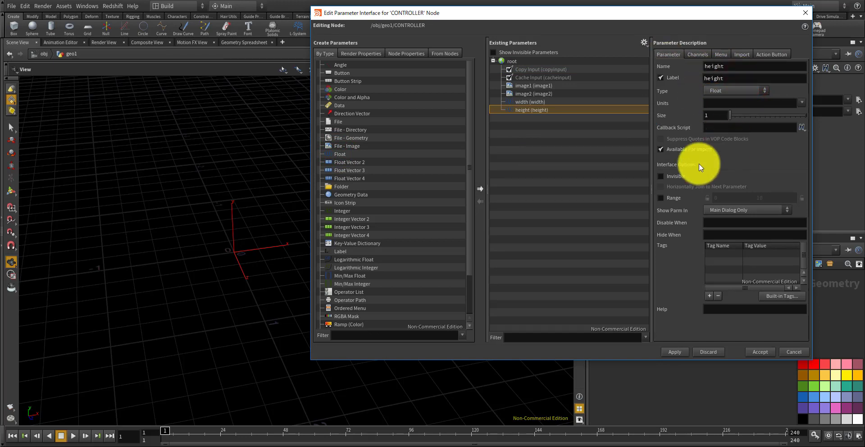
- Enable the range of the height parameter and set its maximum to 100
click(660, 199)
click(773, 198)
text(0)
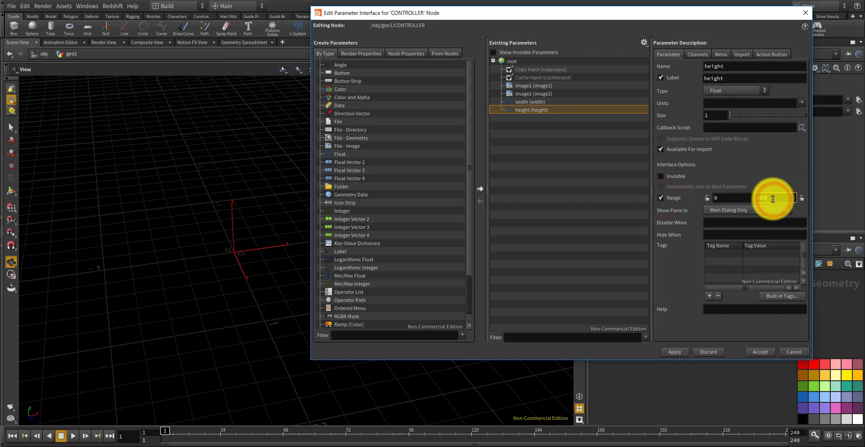
click(711, 197)
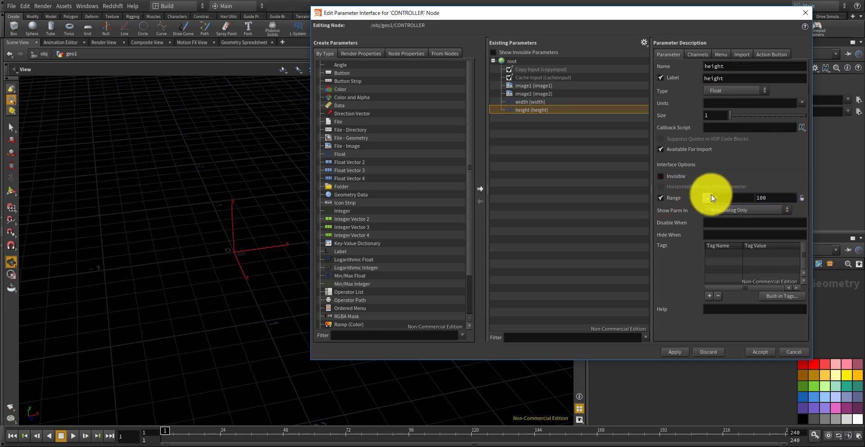
- Add a Float parameter after height, named unit_width and labelled unit width
drag(342, 154, 528, 164)
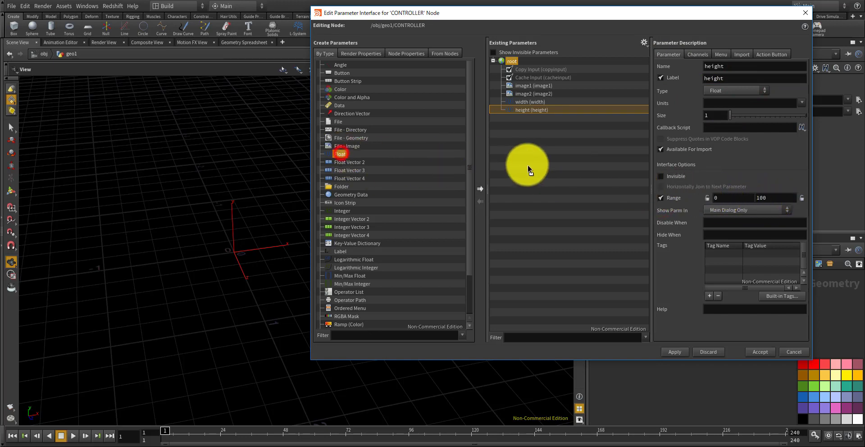
double_click(727, 67)
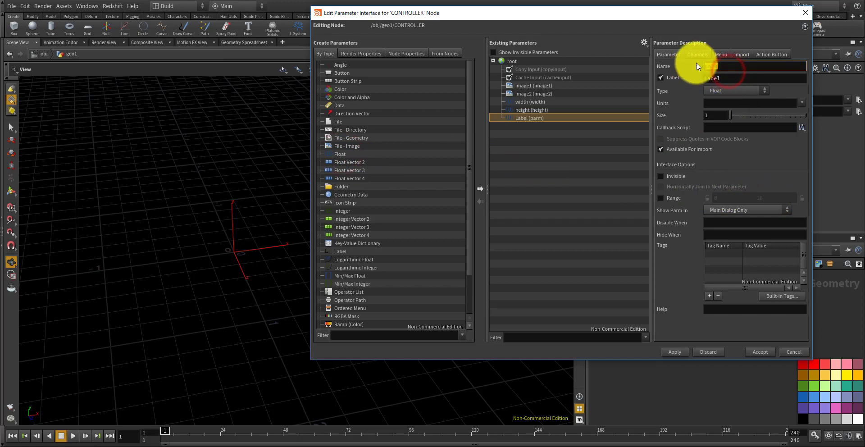
text(unit_width)
double_click(728, 78)
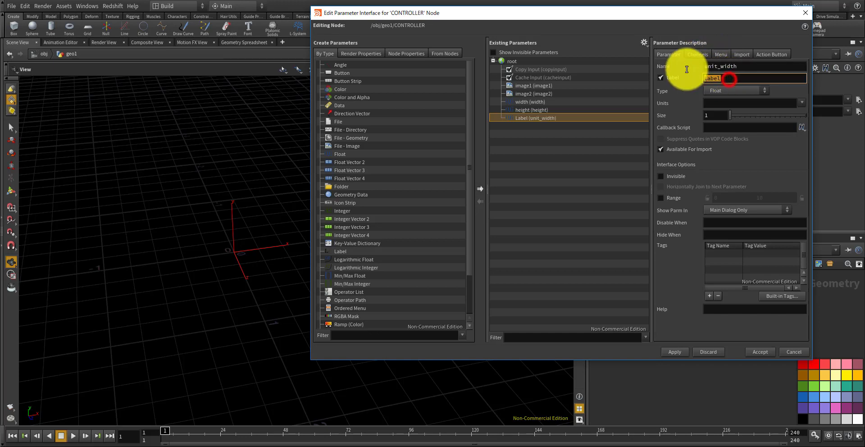
text(unit width)
key(Return)
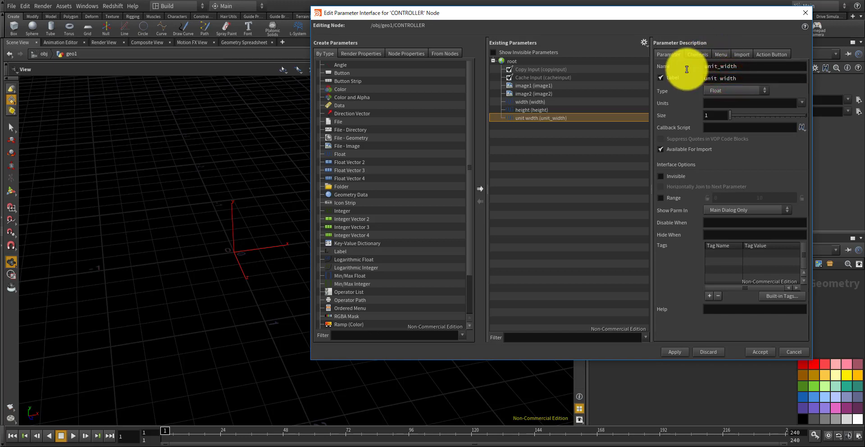
- Enable the range of the unit_width parameter and set its maximum to 1
click(660, 197)
double_click(771, 198)
text(1)
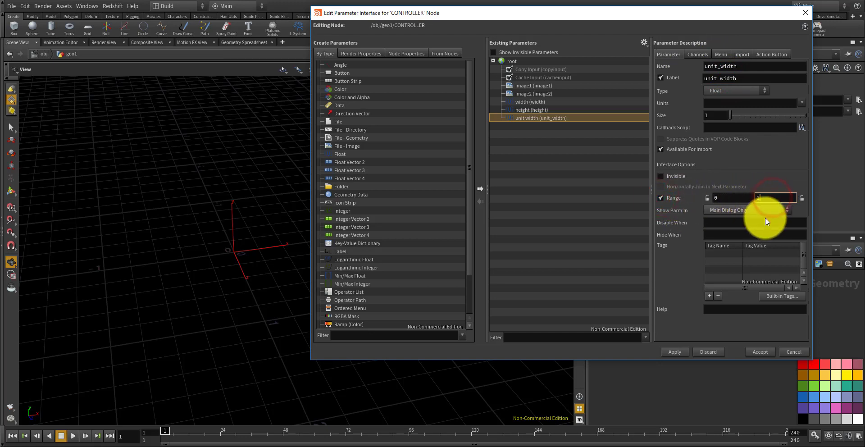
- Add a Float parameter after unit_width and name it unit_depth
click(512, 168)
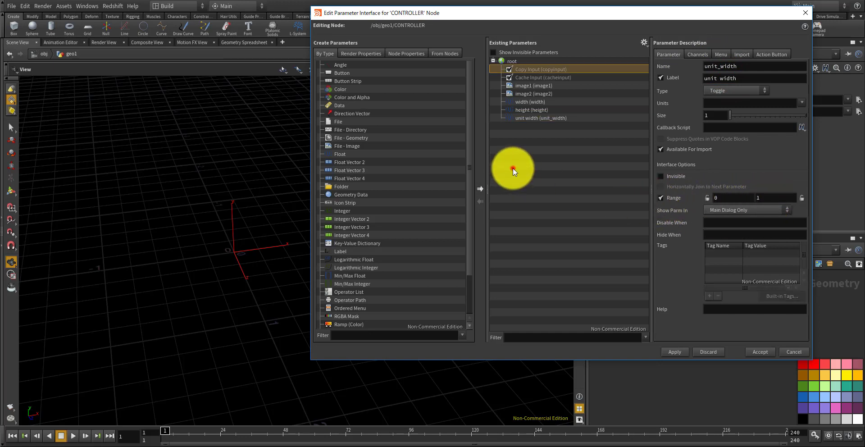
drag(339, 153, 533, 154)
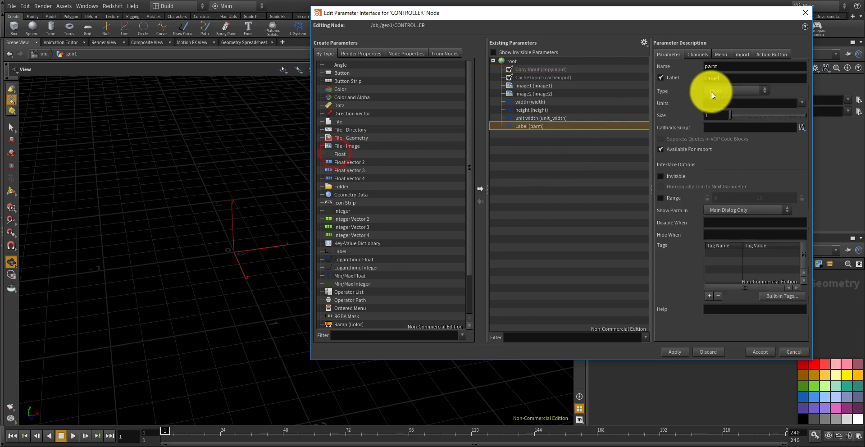
double_click(731, 66)
text(uni)
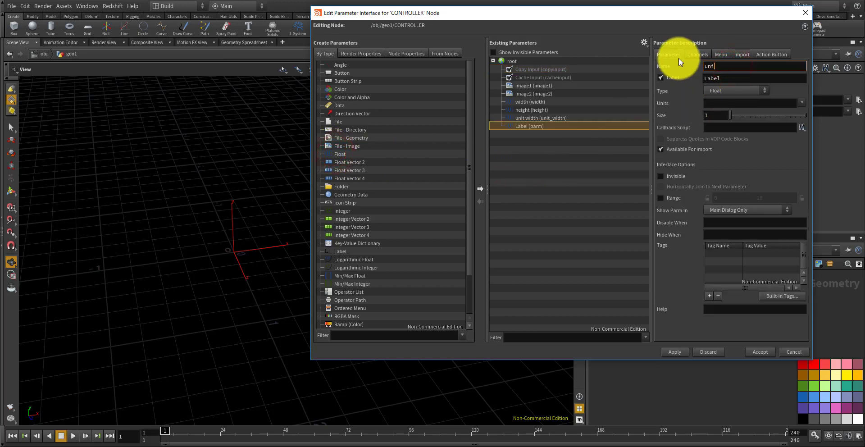
text(t_depth)
key(Return)
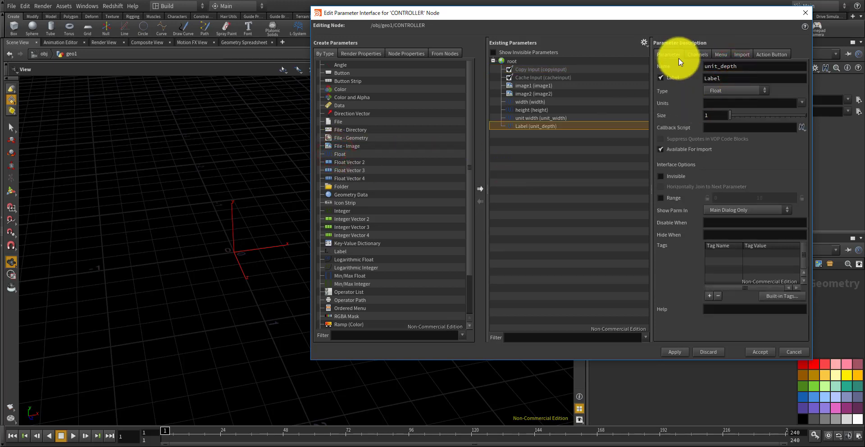
- Rename the newly added Float parameter to unit_height and label it unit height
drag(724, 66, 766, 72)
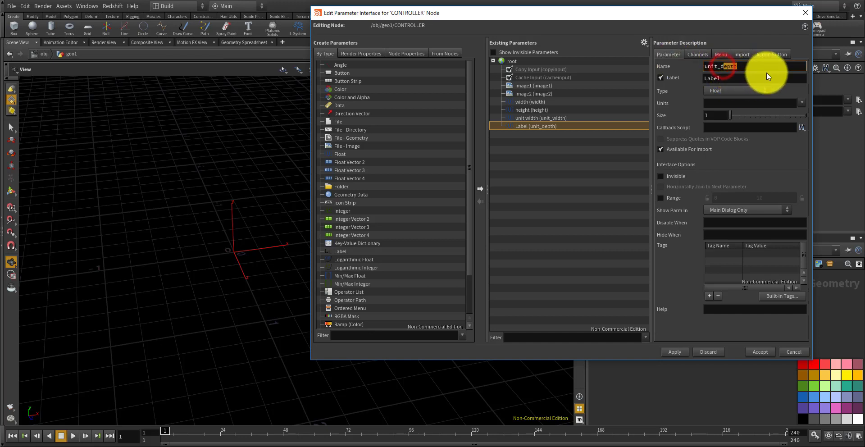
key(BackSpace)
key(BackSpace)
text(height)
key(Return)
double_click(765, 77)
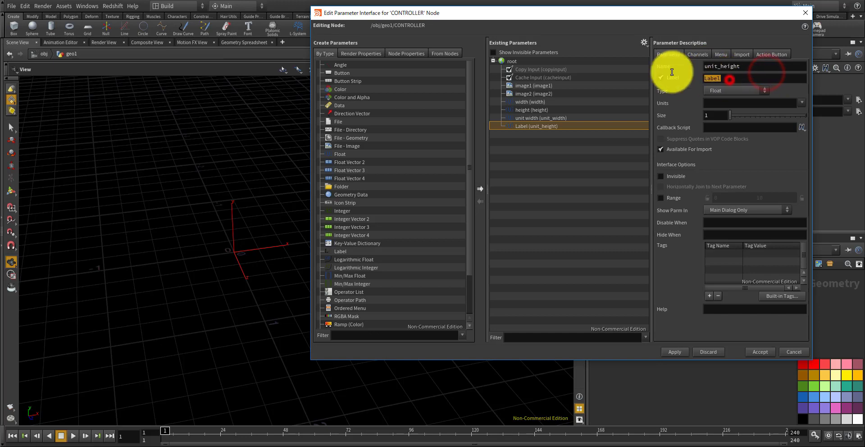
text(unit height)
key(Return)
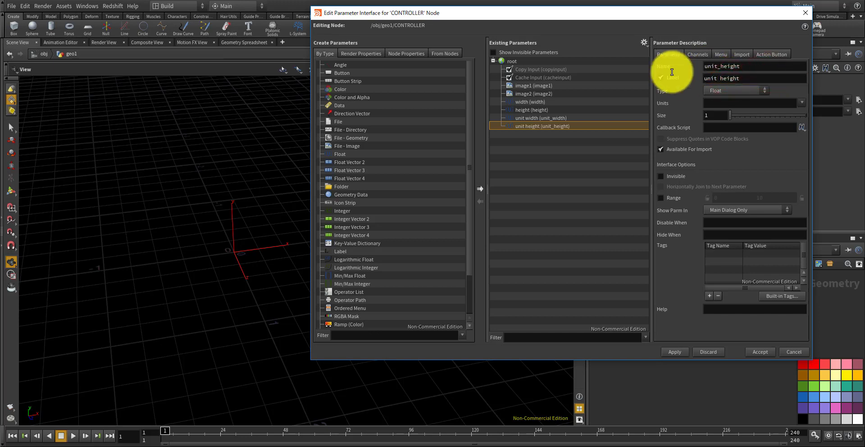
- Enable the range of the unit_height parameter and set its maximum to 1
click(660, 197)
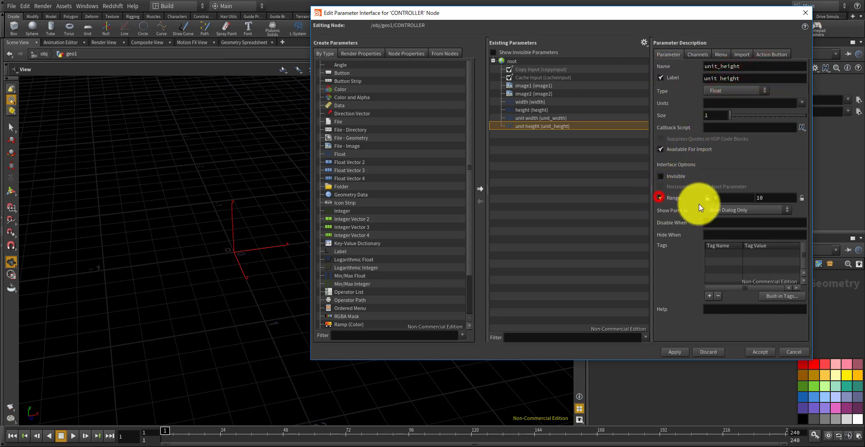
click(765, 196)
text(1)
key(Return)
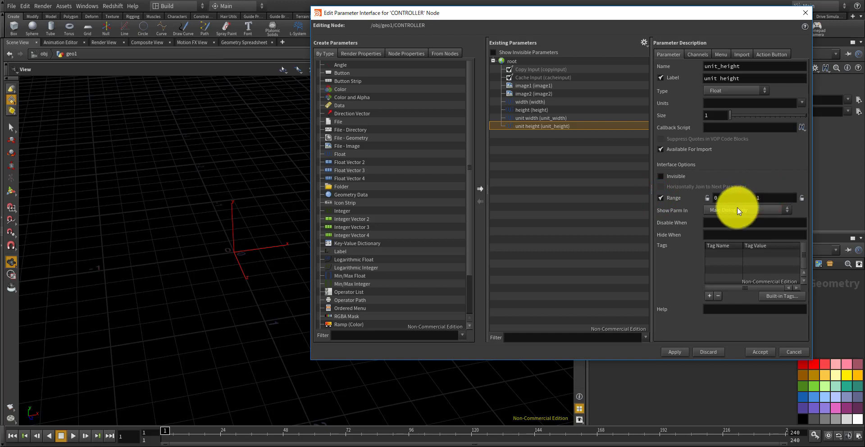
- Add a Float parameter after unit_height, named unit_depth and labelled unit depth, and enable its range
click(548, 181)
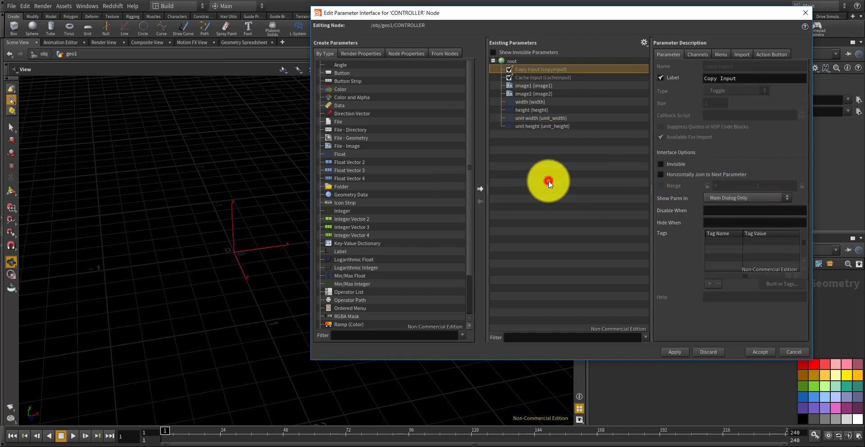
click(558, 122)
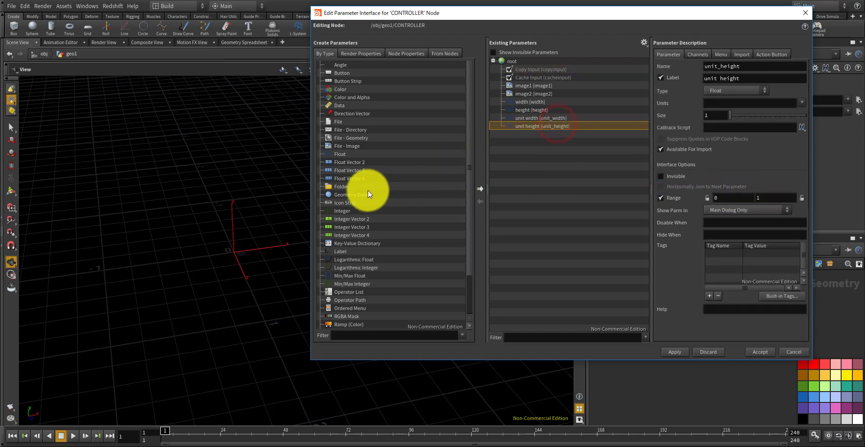
drag(331, 151, 501, 164)
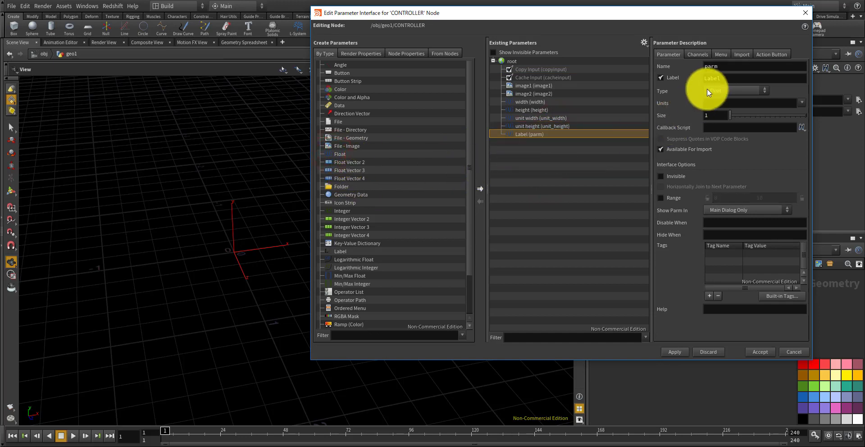
double_click(714, 66)
text(unit_)
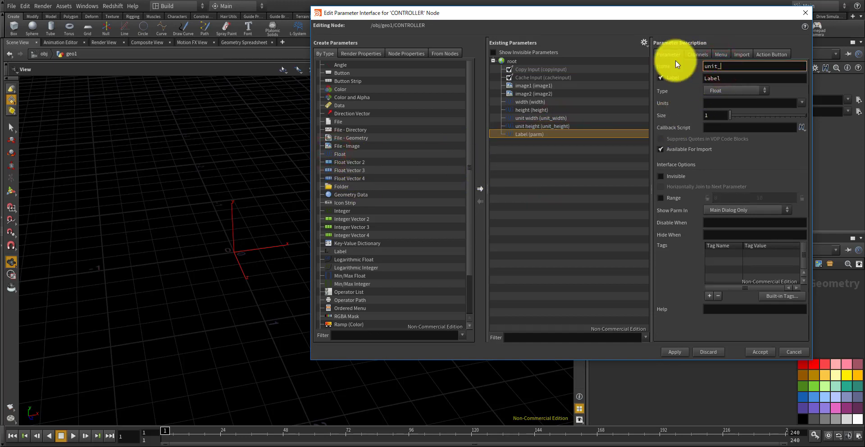
text(depth)
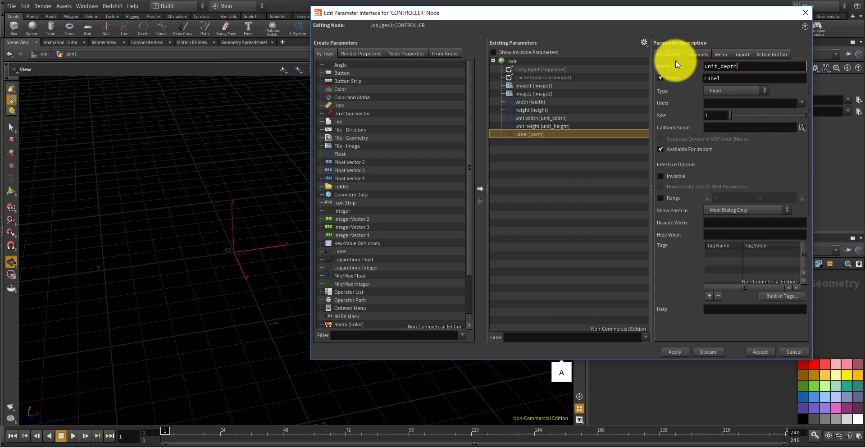
click(744, 78)
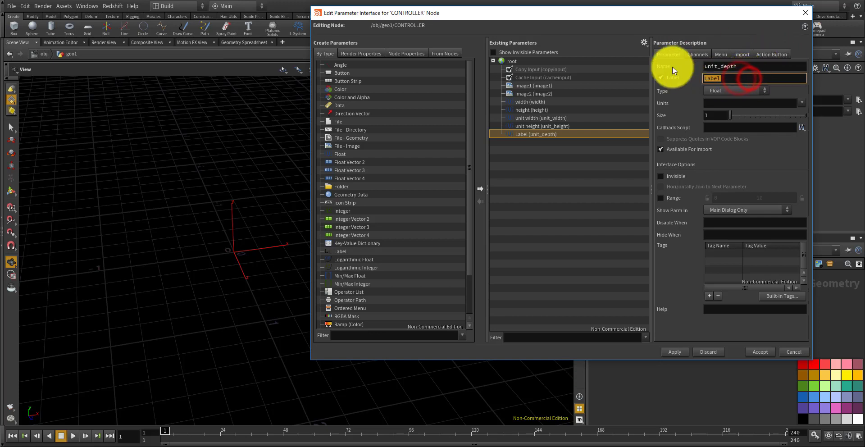
text(unit depth)
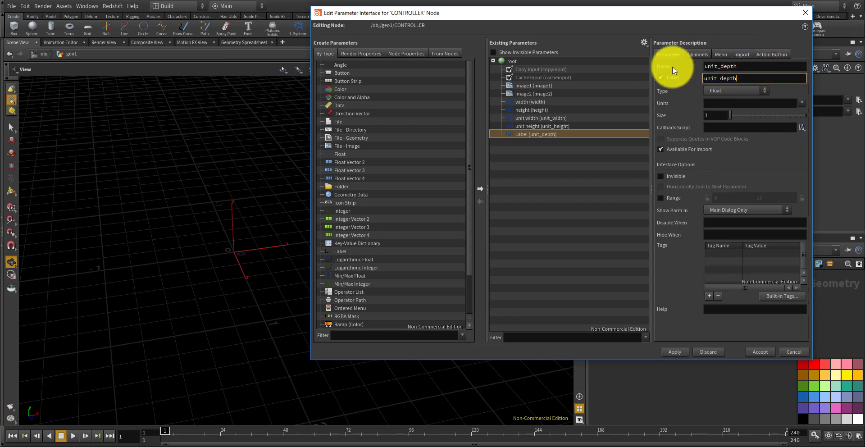
click(661, 197)
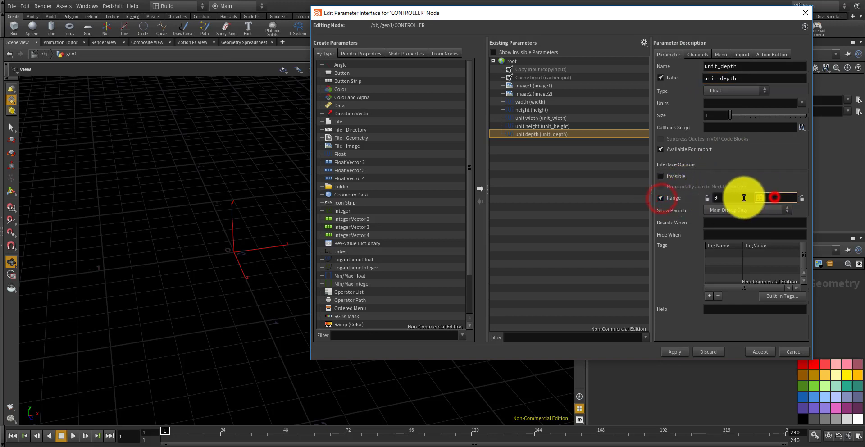
- Add a Float parameter after unit_depth, named unit_width_extend_ratio and labelled unit width extend ratio
click(558, 148)
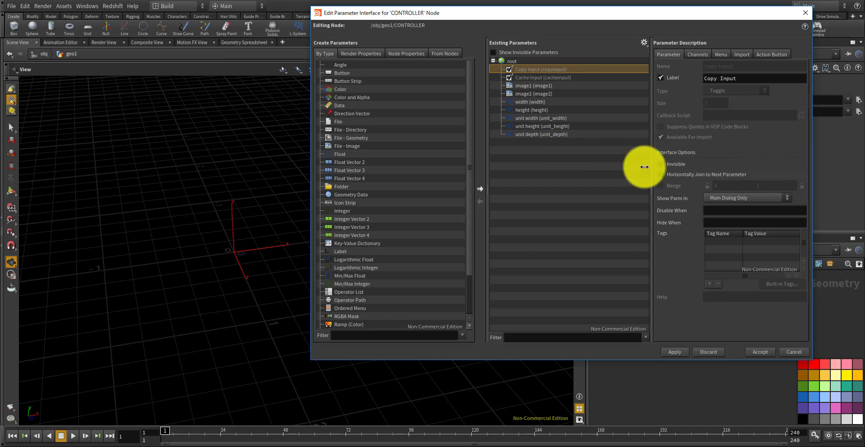
click(588, 162)
drag(342, 162, 544, 162)
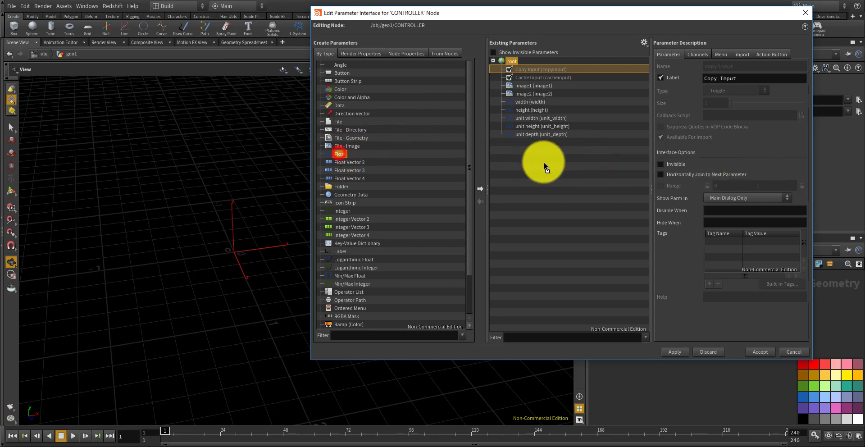
double_click(734, 67)
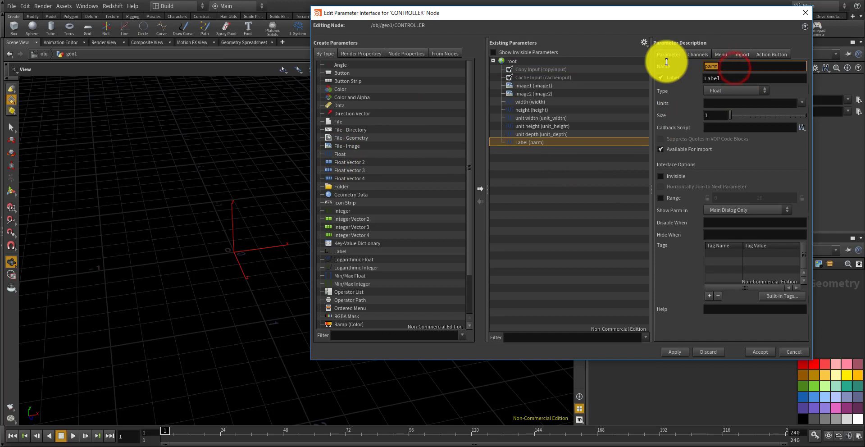
text(unit_width_extend_)
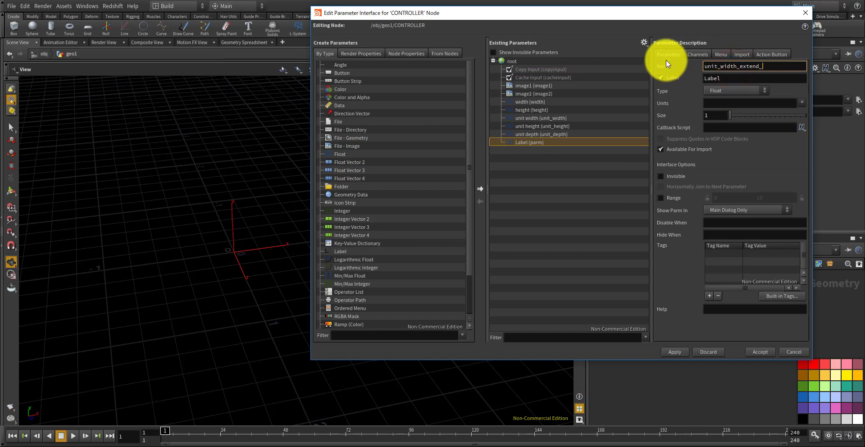
text(ratio)
click(725, 80)
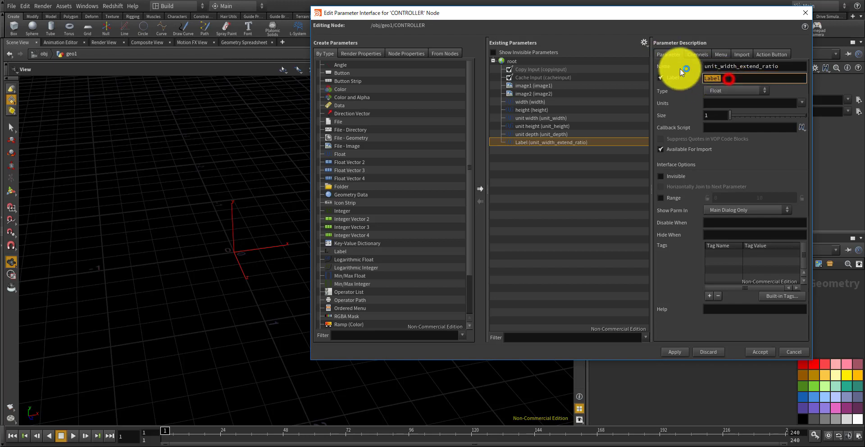
text(unit width extend ratio)
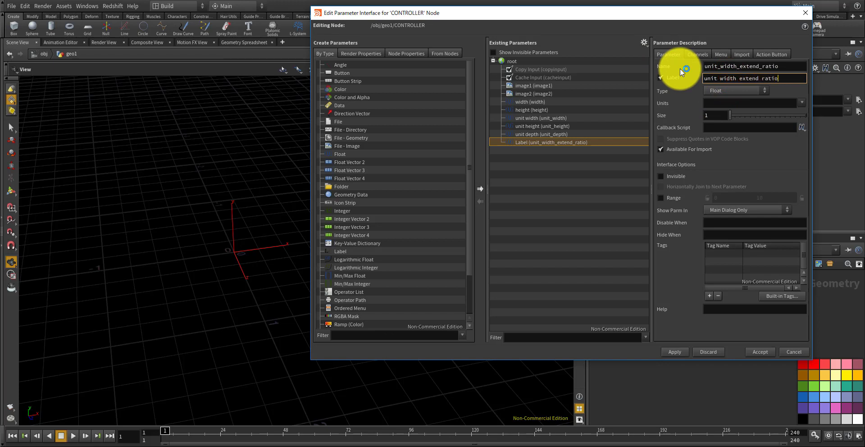
- Enable the range of the unit_width_extend_ratio parameter and set it from 1 to 2
click(663, 197)
drag(725, 197, 704, 196)
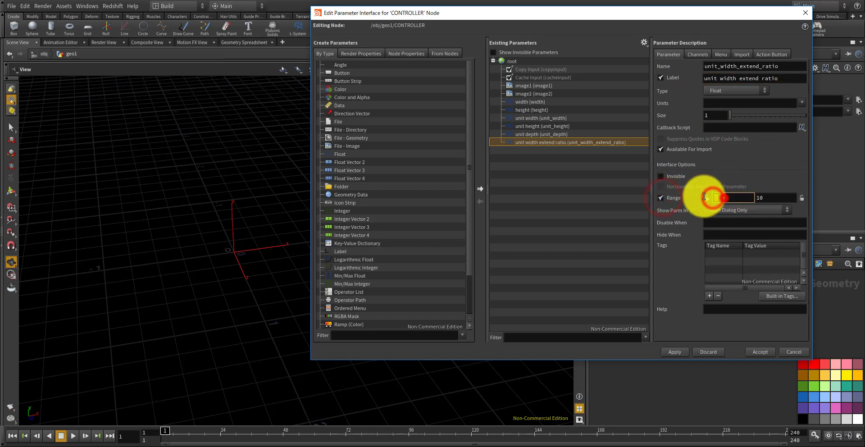
text(1)
drag(784, 201, 740, 203)
text(2)
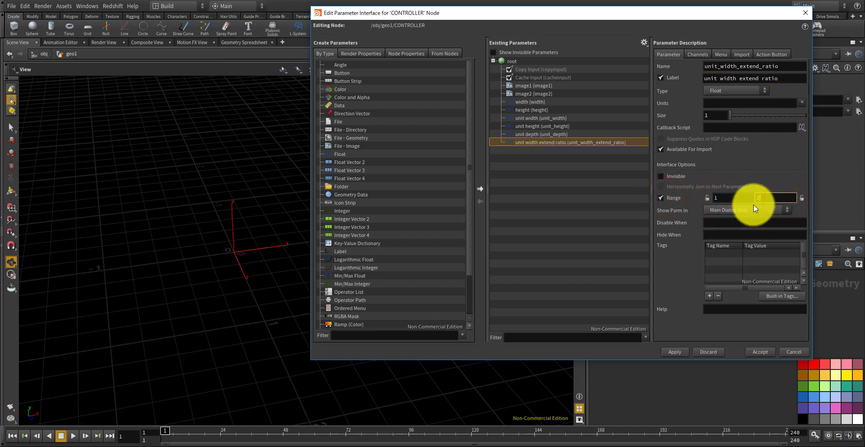
- Add a Float parameter after unit_width_extend_ratio, named min_angle and labelled min angle
click(584, 181)
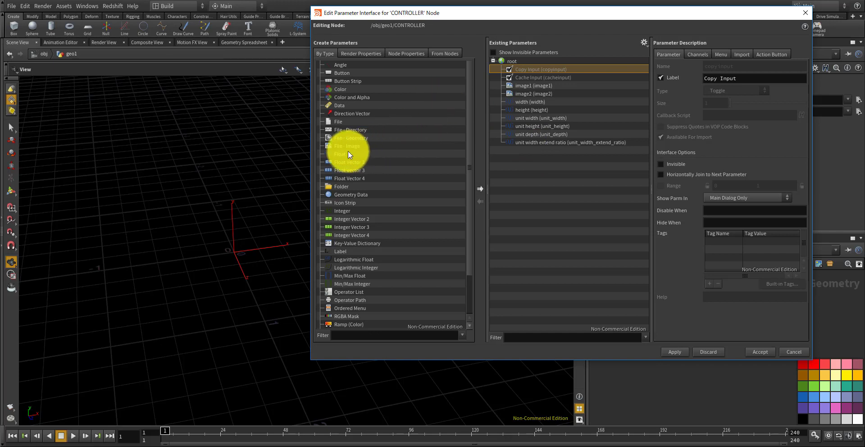
drag(347, 152, 538, 171)
double_click(730, 66)
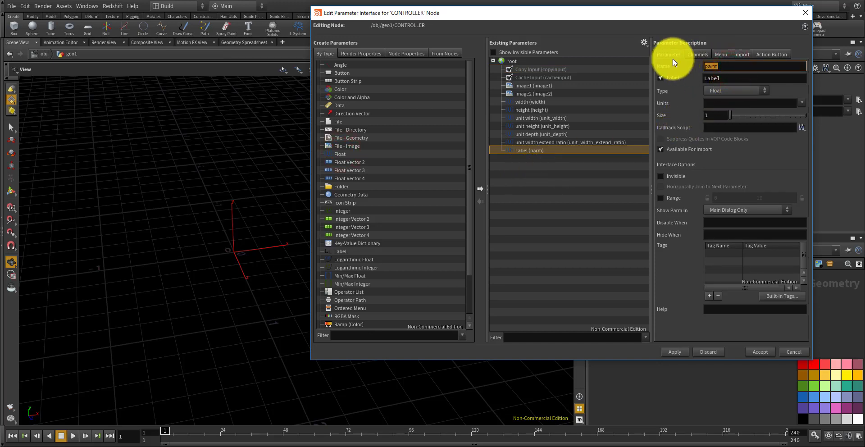
text(min_an)
key(BackSpace)
key(BackSpace)
text(angle)
double_click(733, 77)
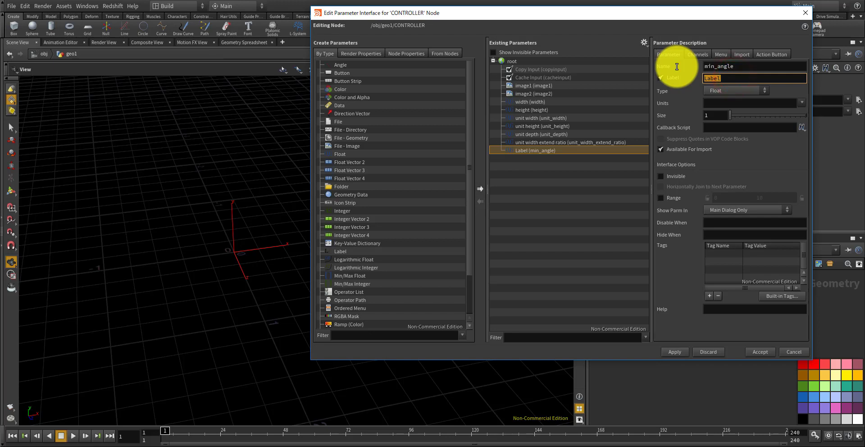
text(min angle)
- Enable the range of the min_angle parameter and set its maximum to 90
click(661, 198)
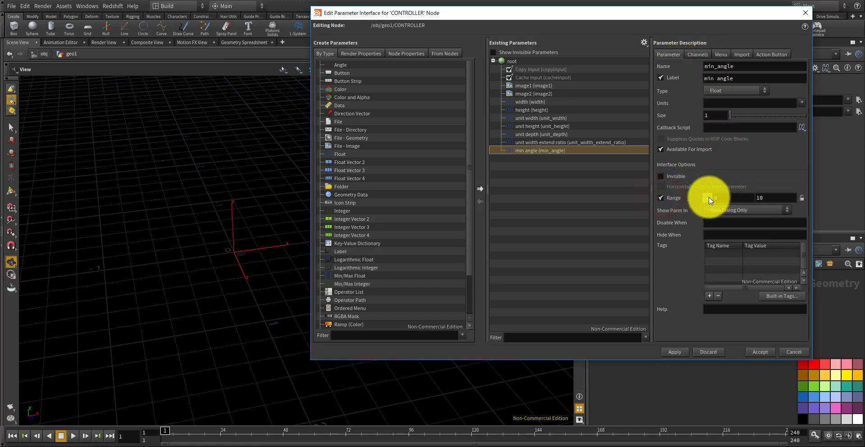
double_click(767, 198)
text(90)
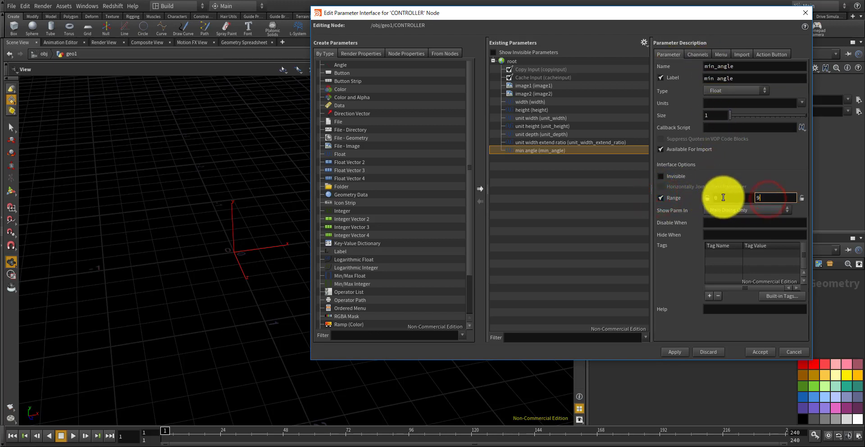
- Add a Float parameter after min_angle, named max_angle and labelled max angle
click(554, 187)
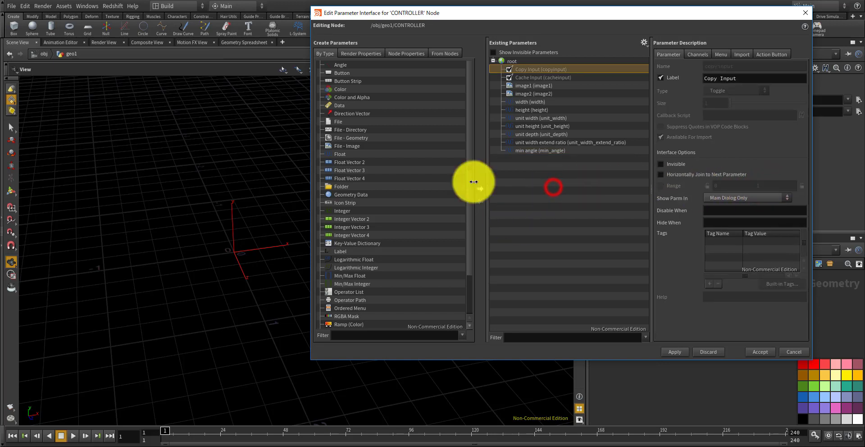
drag(341, 163, 543, 178)
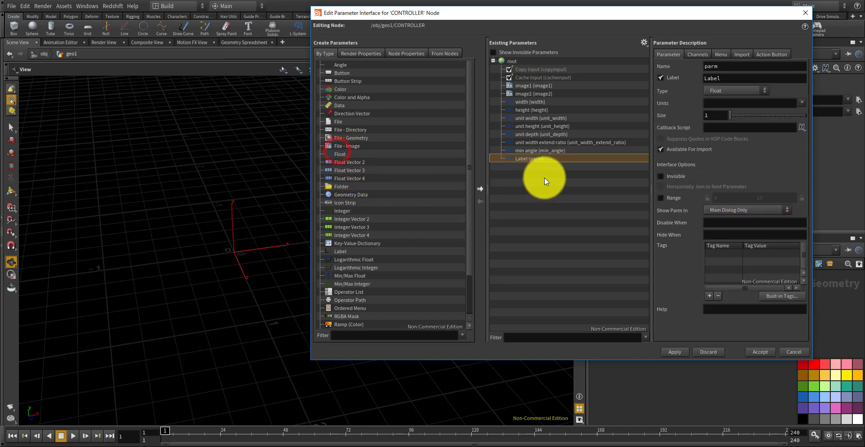
double_click(734, 66)
text(max_angle)
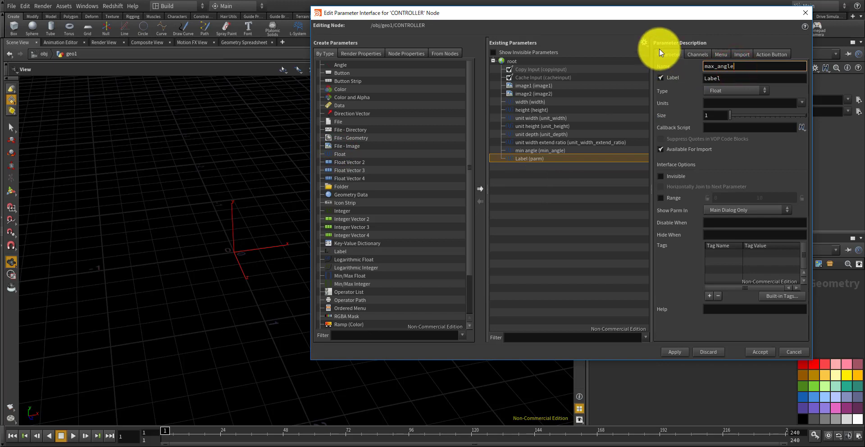
key(Tab)
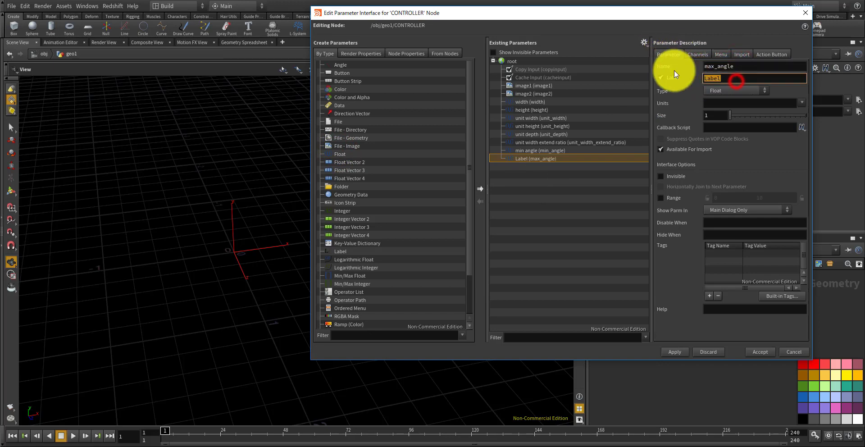
text(max angle)
- Enable the range of the max_angle parameter and set its maximum to 90
click(661, 197)
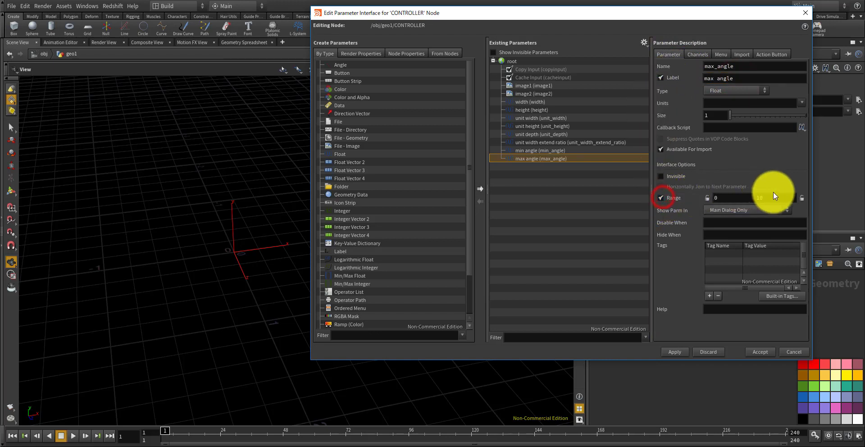
double_click(772, 197)
text(90)
key(Return)
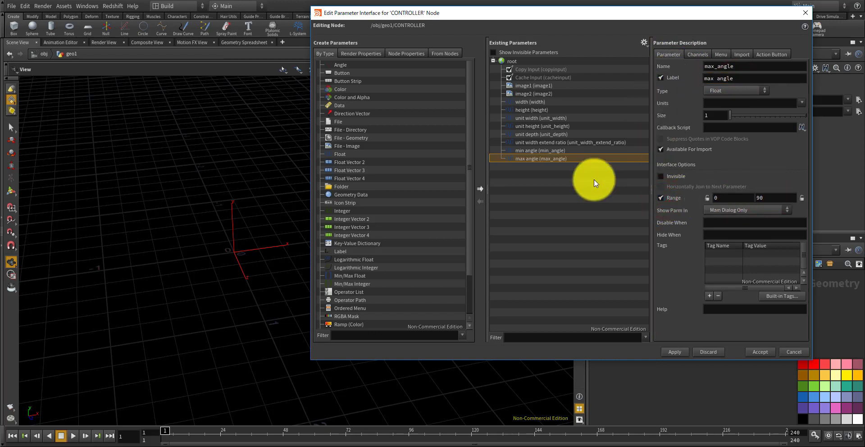
click(571, 185)
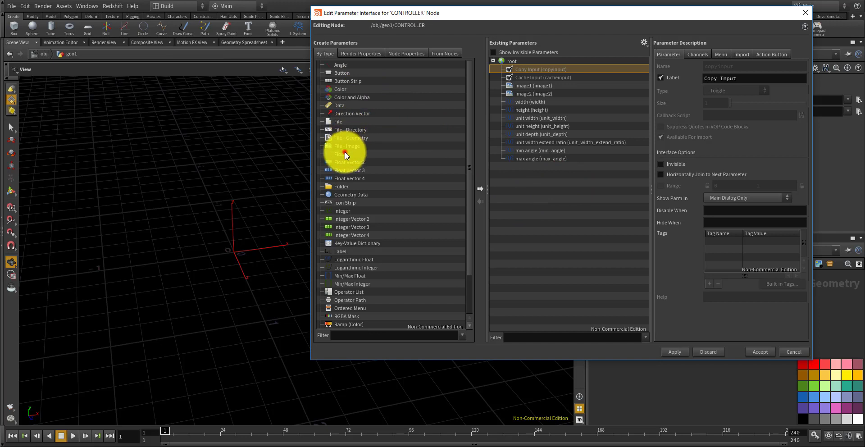
- Add a Float parameter after max_angle, named image_morph_ratio and labelled image morph ratio
drag(345, 152, 528, 193)
double_click(719, 67)
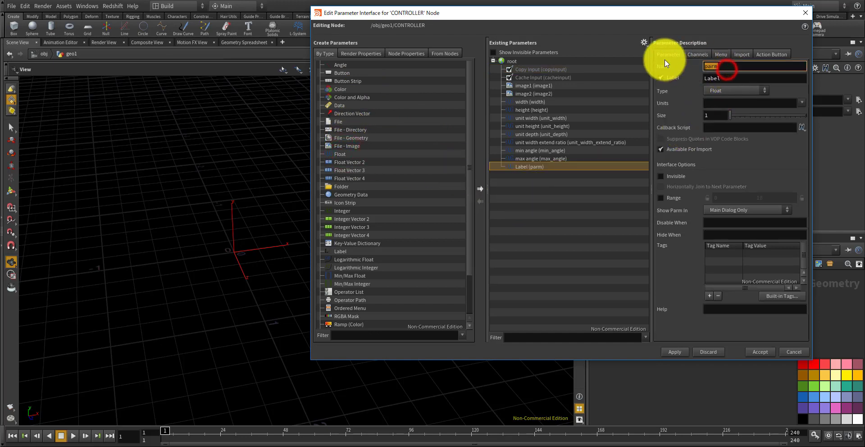
text(image_morph_ratio)
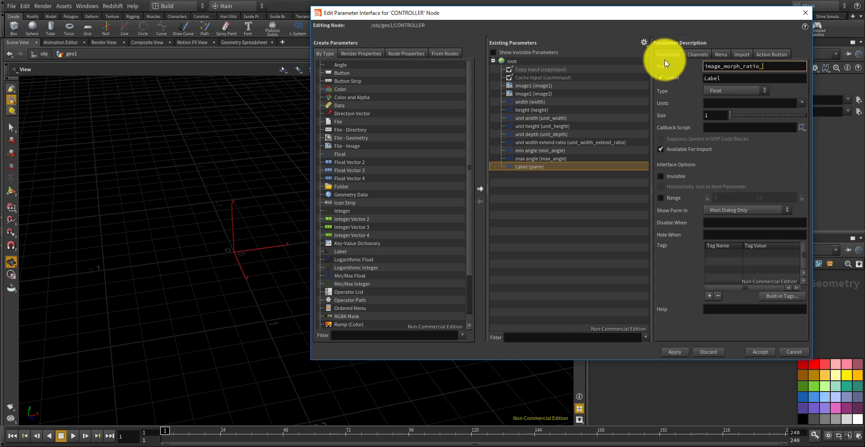
double_click(728, 76)
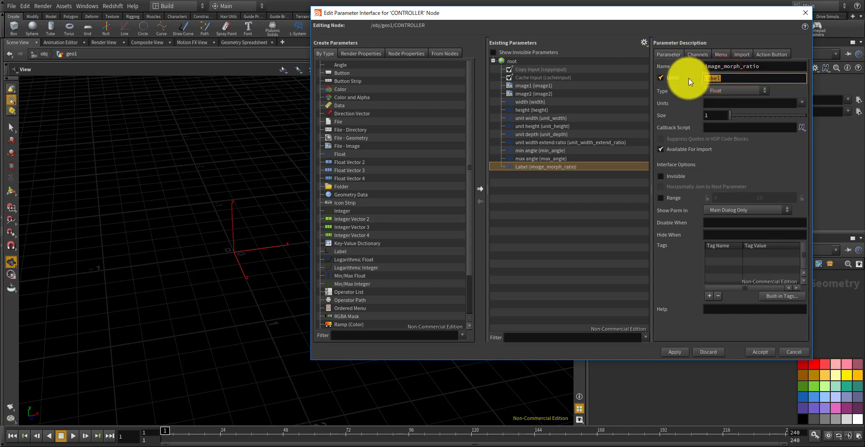
text(image morph ratio)
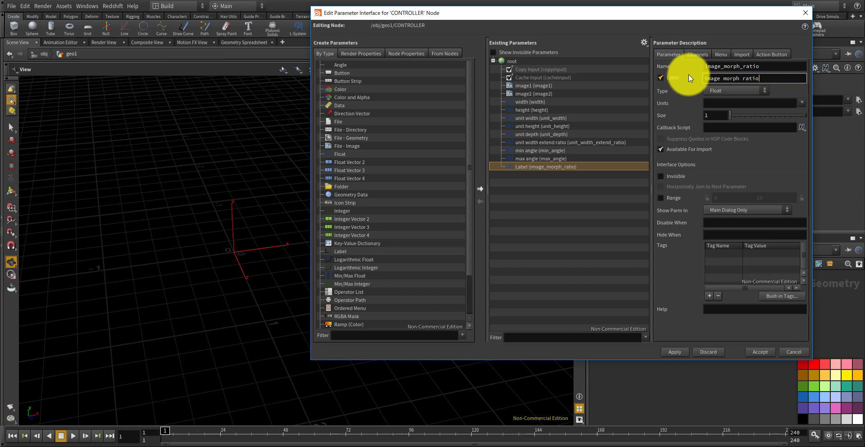
key(Return)
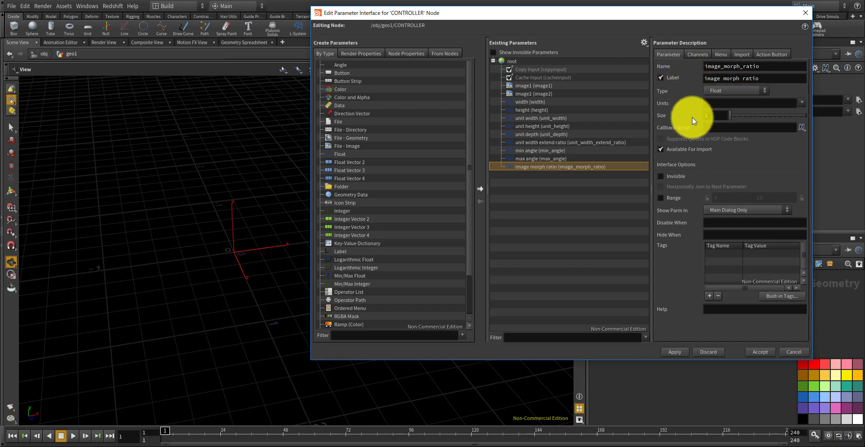
- Enable the range of image_morph_ratio with a maximum of 1, and accept the parameter interface changes
click(661, 198)
click(775, 197)
key(BackSpace)
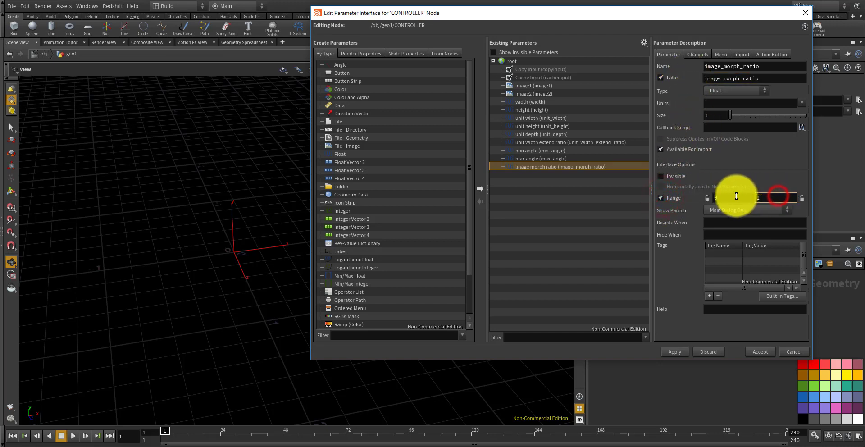
click(590, 198)
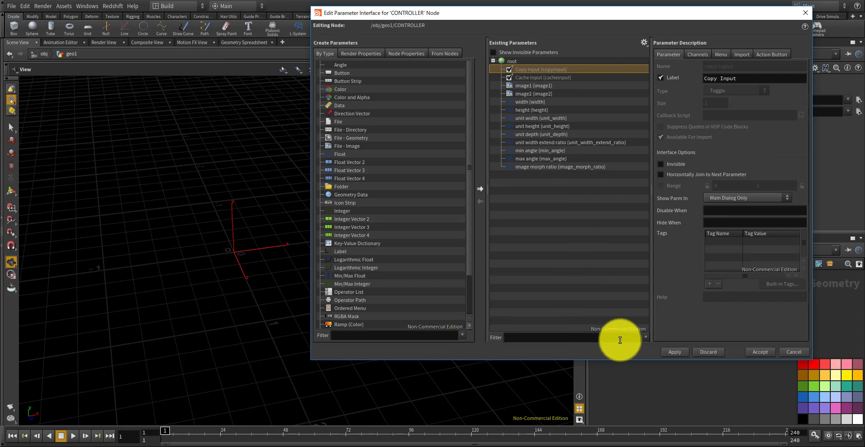
click(672, 353)
click(761, 351)
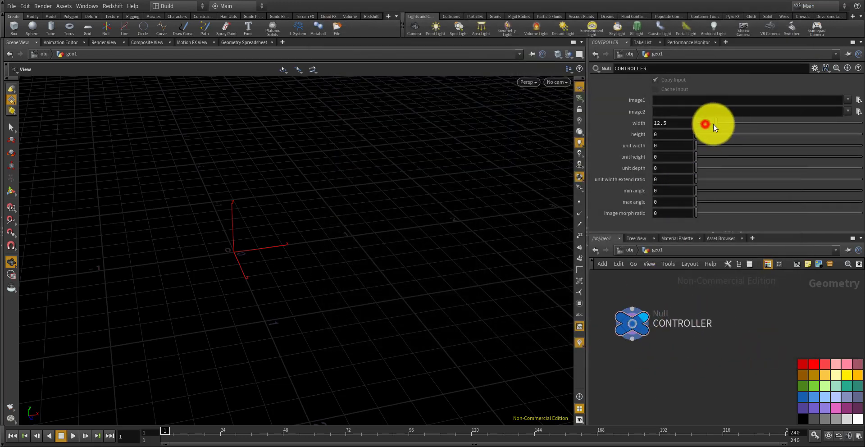
- Set CONTROLLER's width to 17.3, height 11.4, unit width 0.127, unit height 0.138, unit depth 0.201, extend ratio 1.136, min angle 12.2, max angle 12.7, morph ratio 0.184
drag(712, 124, 702, 125)
drag(704, 134, 718, 158)
drag(717, 166, 719, 205)
drag(715, 215, 726, 215)
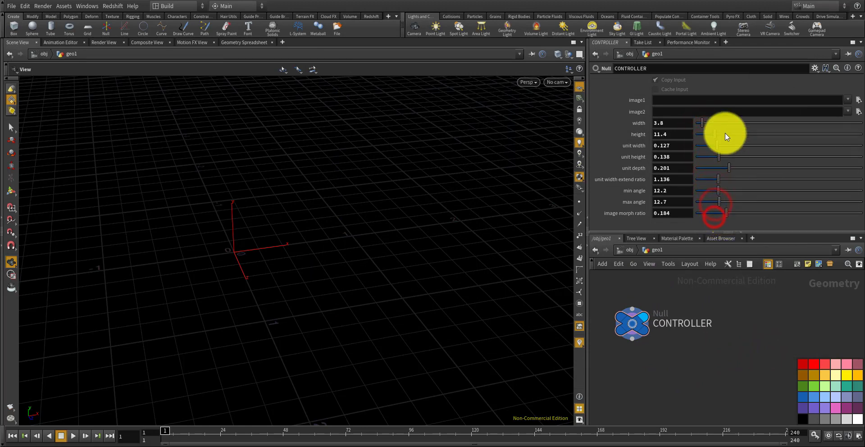
drag(717, 122, 724, 121)
- Load dalmatians-dog-animal-head.jpg from $HIP into image1 and pexels-photo-207992.jpeg into image2 of the CONTROLLER node
click(664, 97)
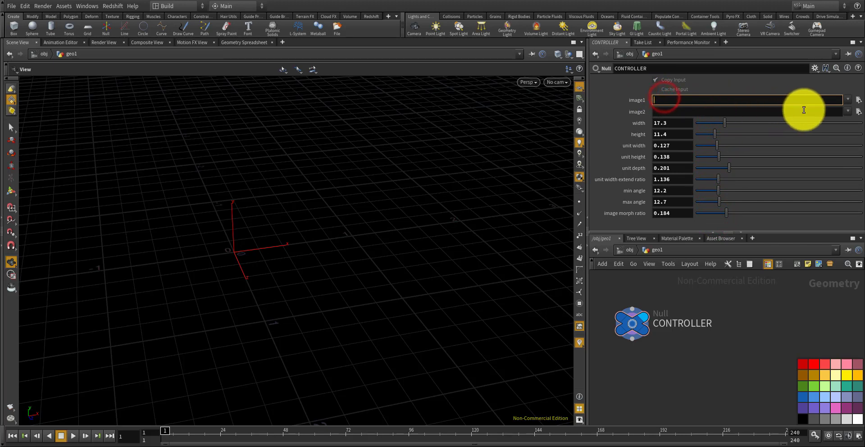
click(747, 110)
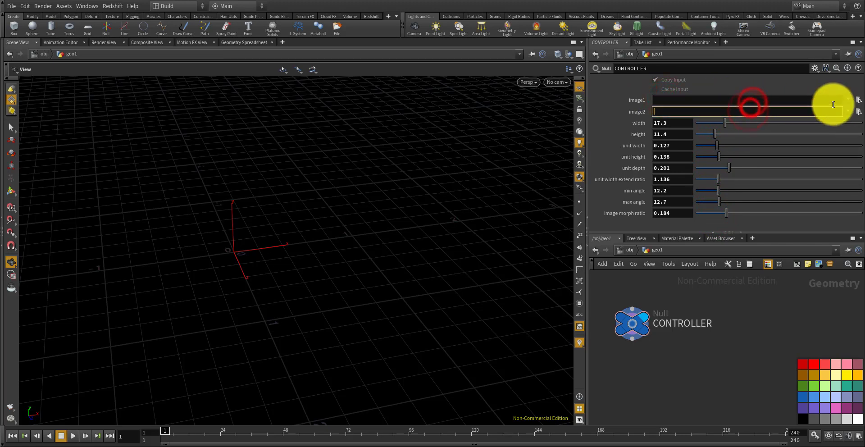
click(856, 99)
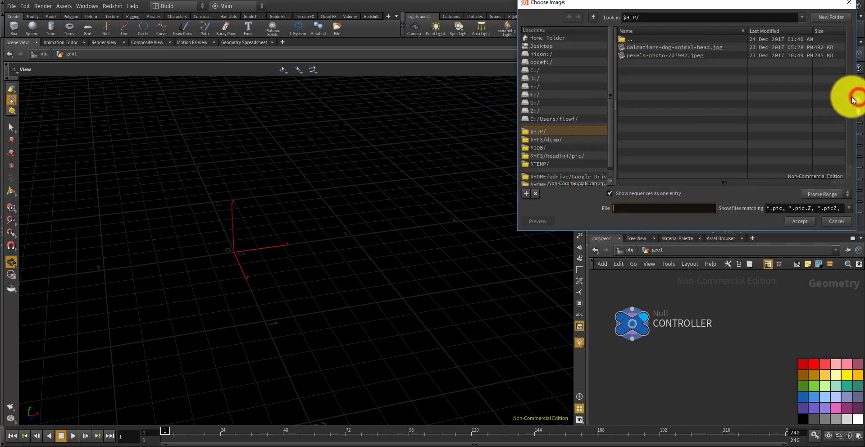
double_click(692, 47)
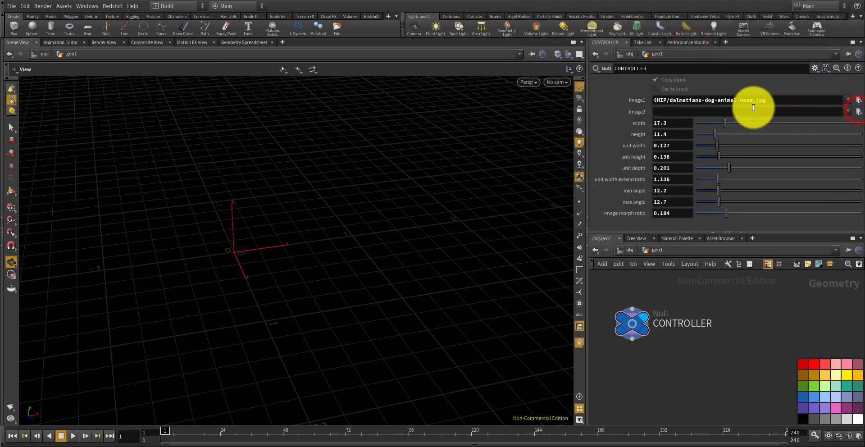
click(856, 112)
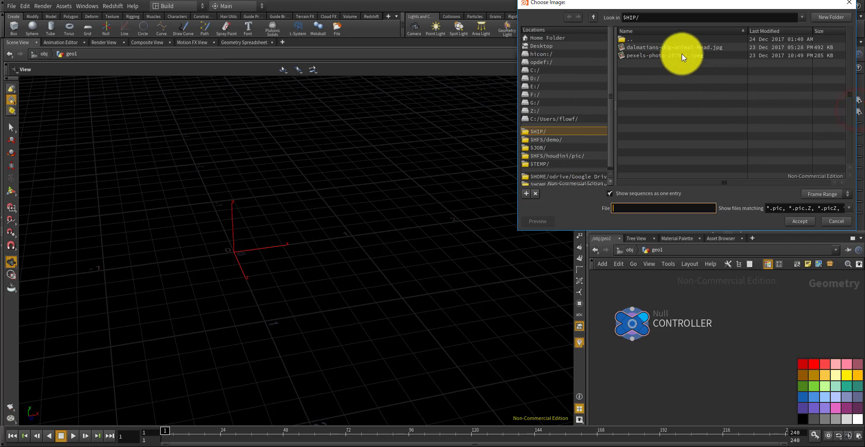
double_click(682, 53)
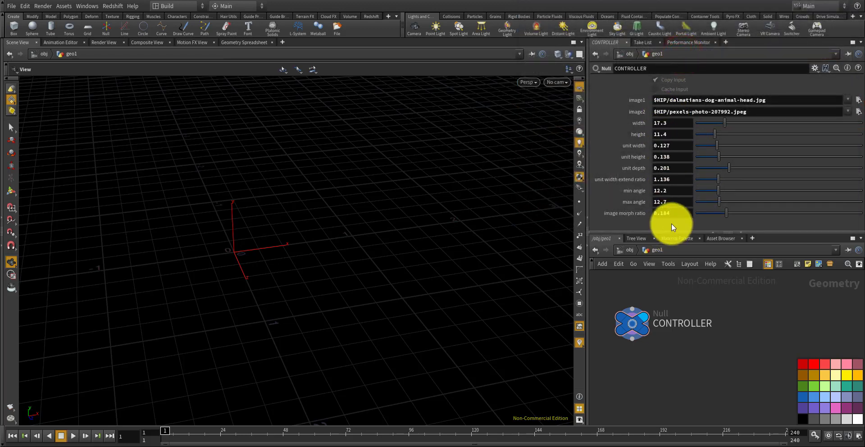
- Set CONTROLLER's width to 24.7, height 20.3, unit width 0.238, unit height 0.317, unit depth 0.16, extend ratio 1.238, min angle 0, max angle 34.4, morph ratio 0.138
click(718, 213)
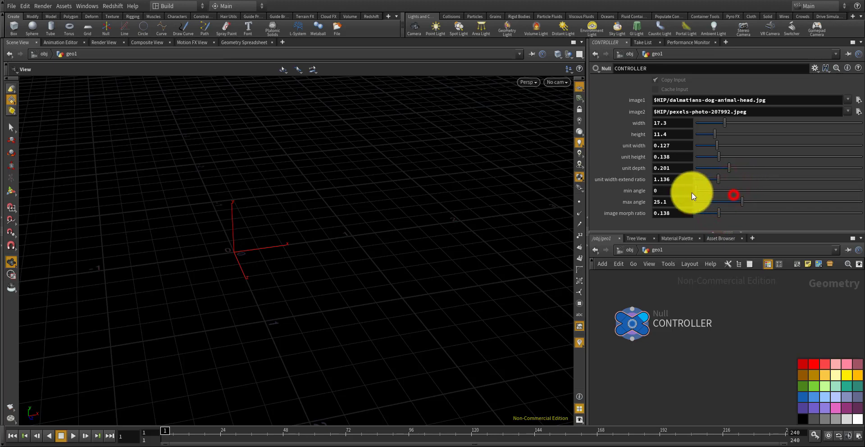
click(727, 169)
click(734, 145)
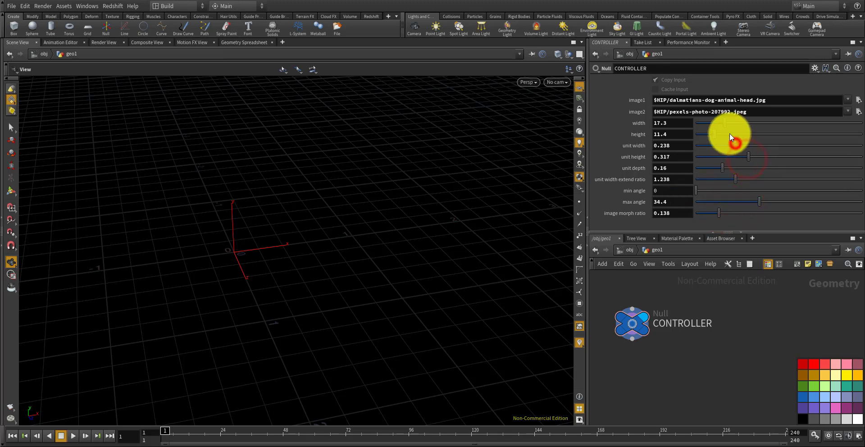
click(730, 134)
click(736, 122)
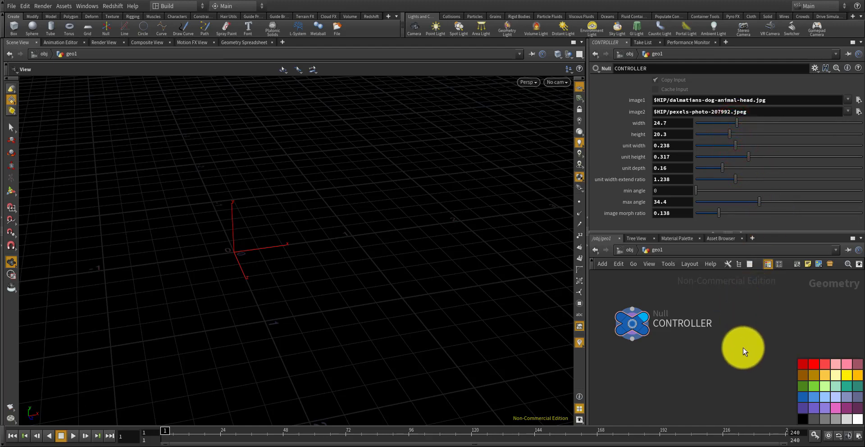
- Add a Grid node beside the CONTROLLER node in the geo1 network
middle_drag(772, 333, 762, 337)
scroll(289, 264, down, 3)
middle_drag(235, 282, 229, 289)
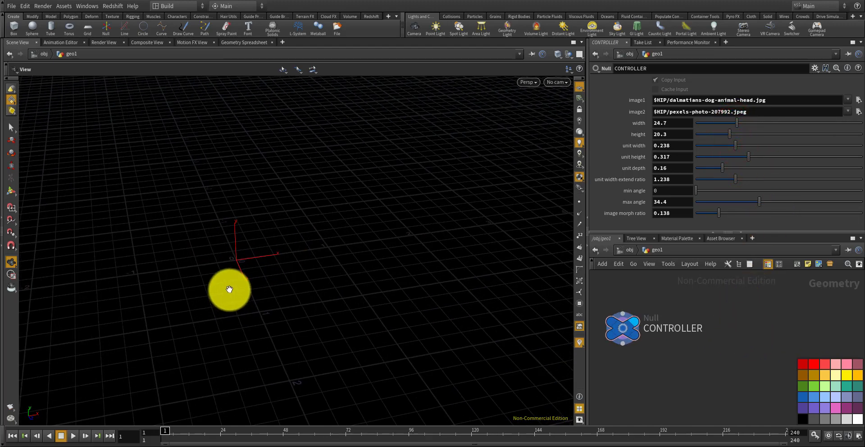
drag(230, 289, 187, 311)
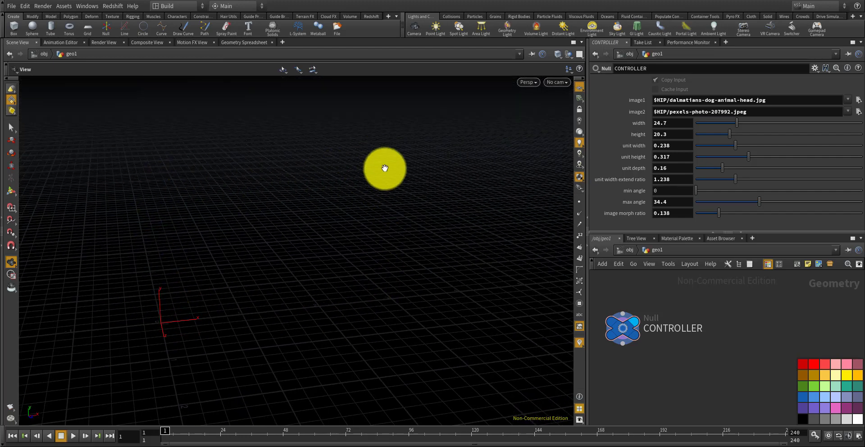
key(Tab)
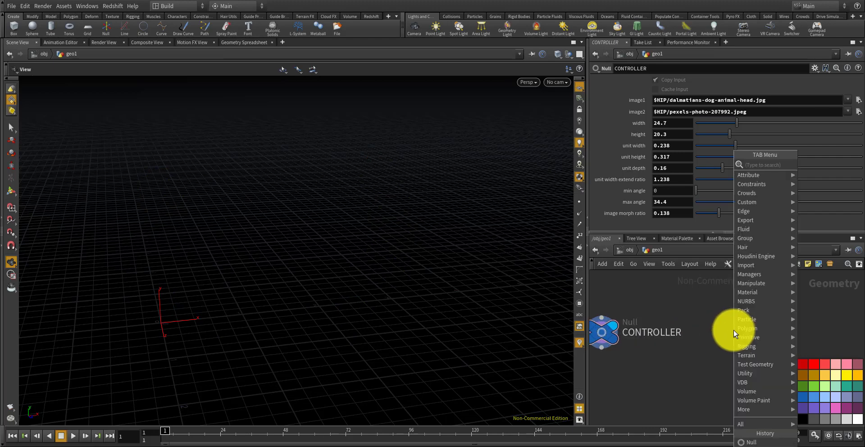
text(grid)
key(Return)
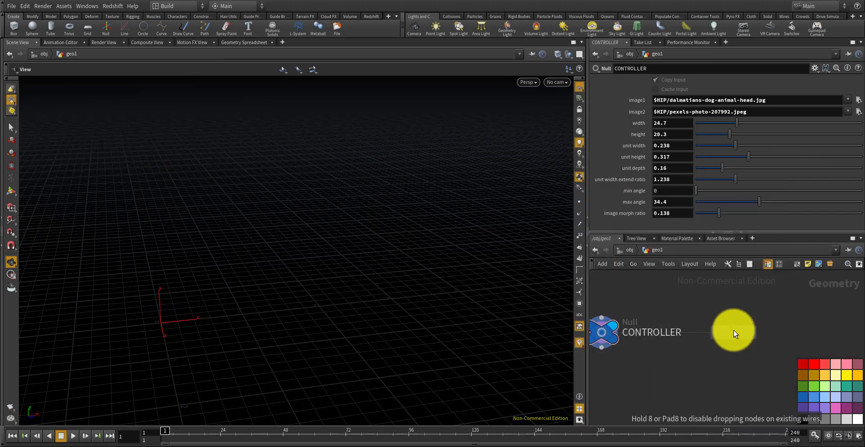
click(733, 329)
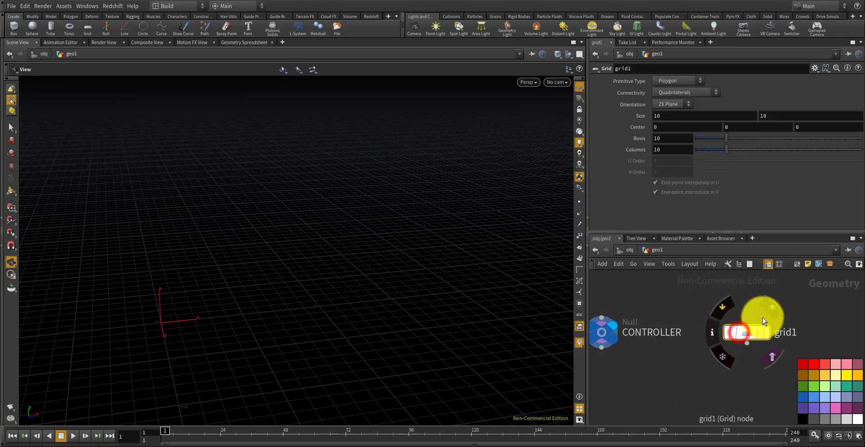
- Copy CONTROLLER's width parameter and paste it as a relative reference into the first Size value of grid1
click(673, 116)
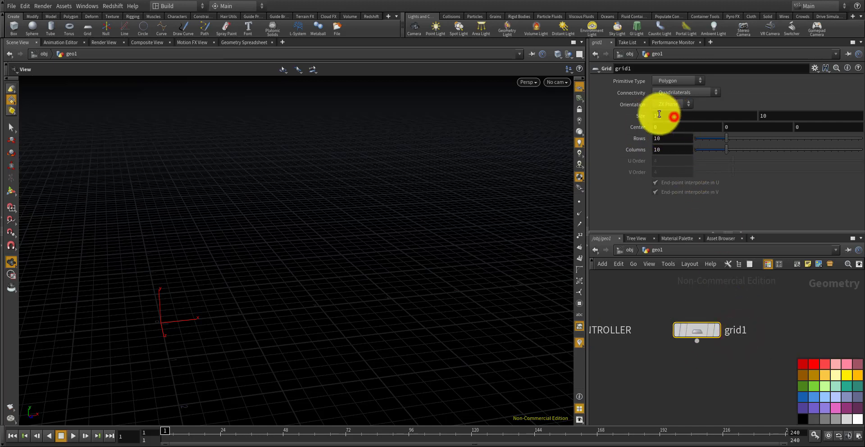
middle_drag(663, 305, 708, 304)
middle_drag(677, 358, 715, 358)
click(633, 328)
right_click(665, 122)
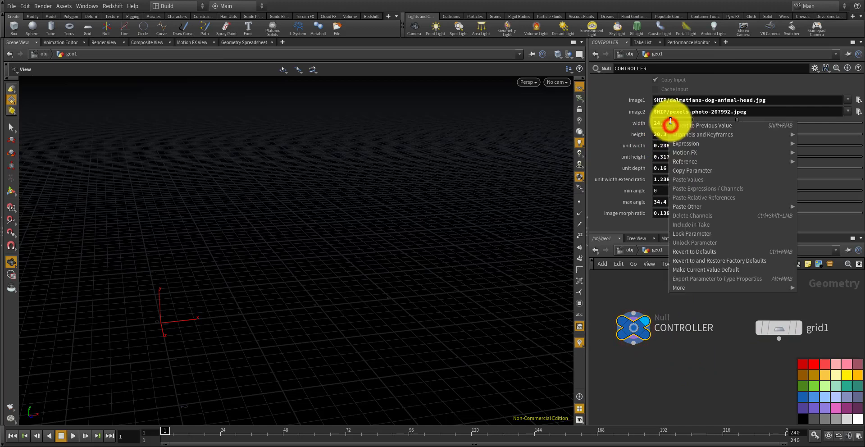
click(702, 170)
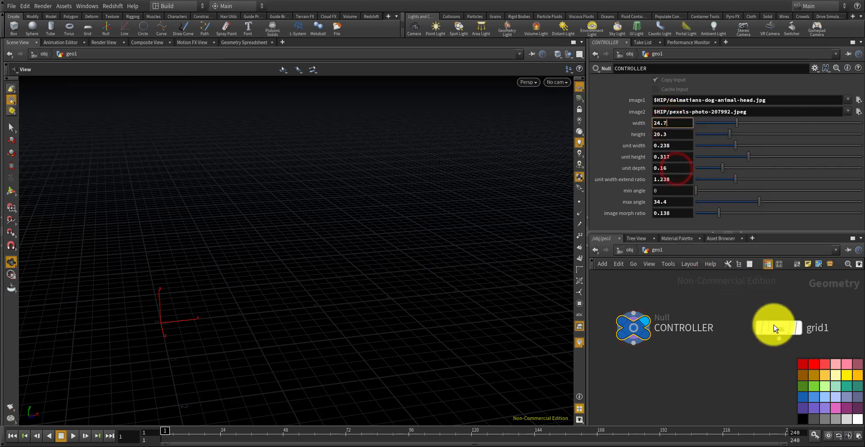
click(772, 327)
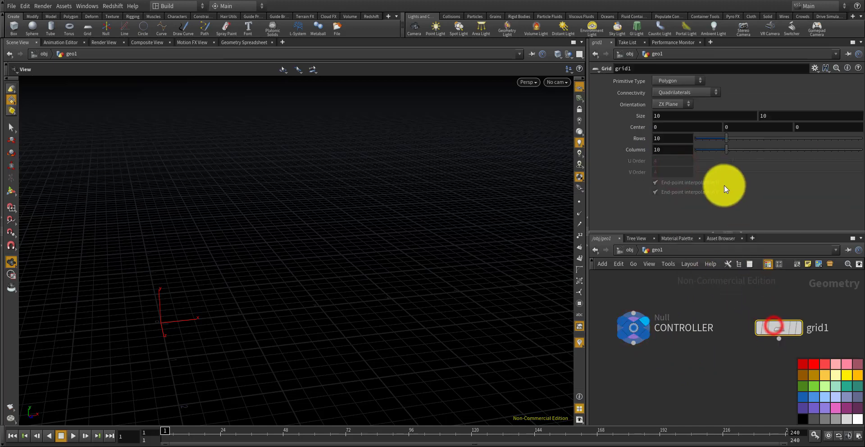
click(666, 116)
right_click(666, 116)
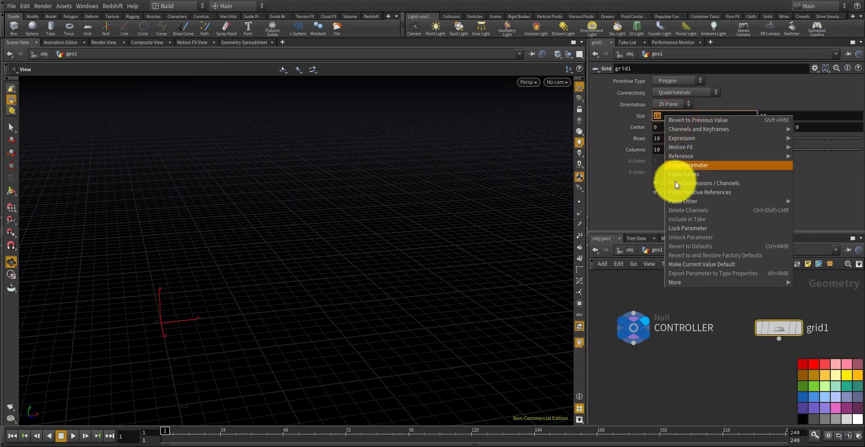
mouse_move(679, 201)
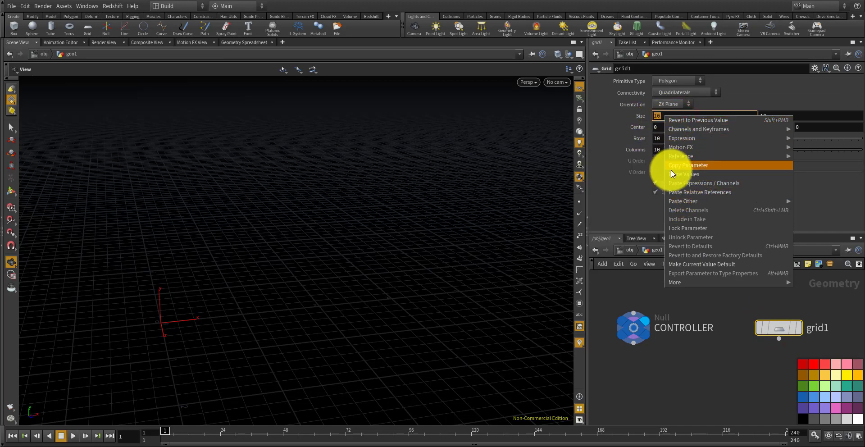
click(691, 192)
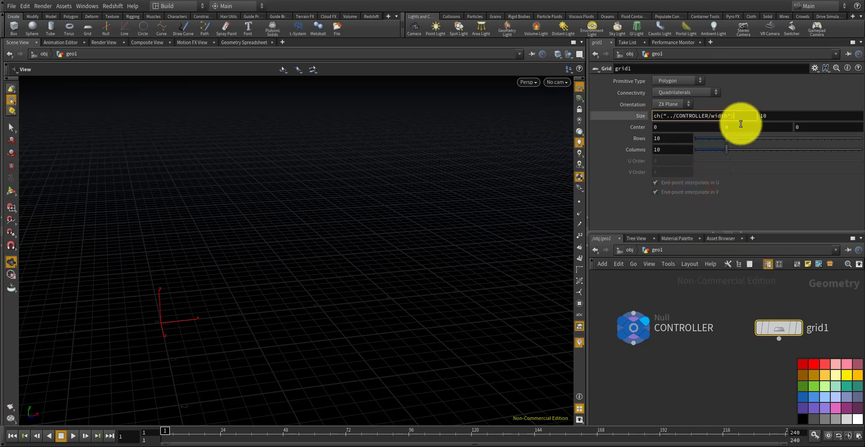
key(Return)
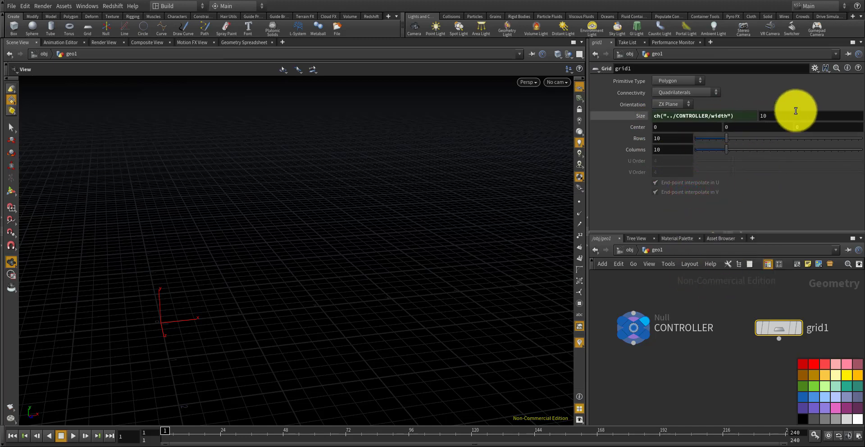
- Paste the copied reference into grid1's second Size value and change it to ch("../CONTROLLER/height")
right_click(791, 113)
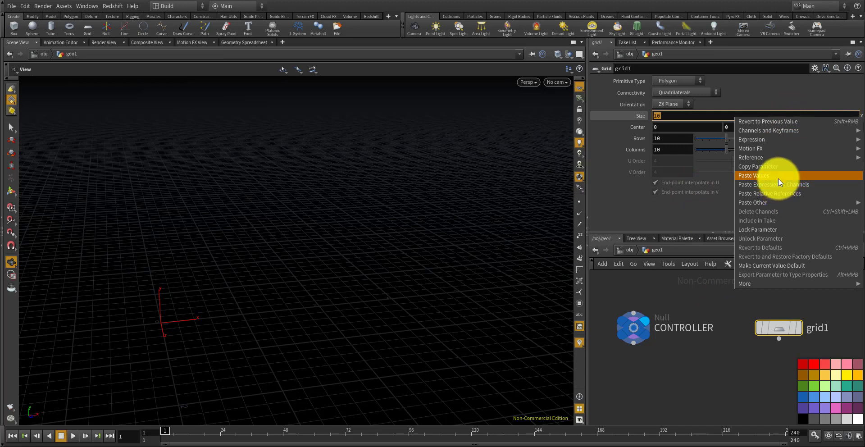
click(777, 191)
click(716, 116)
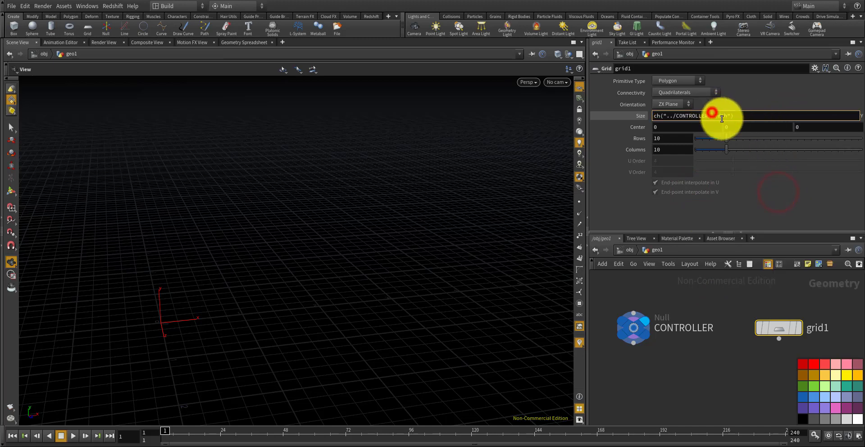
double_click(712, 117)
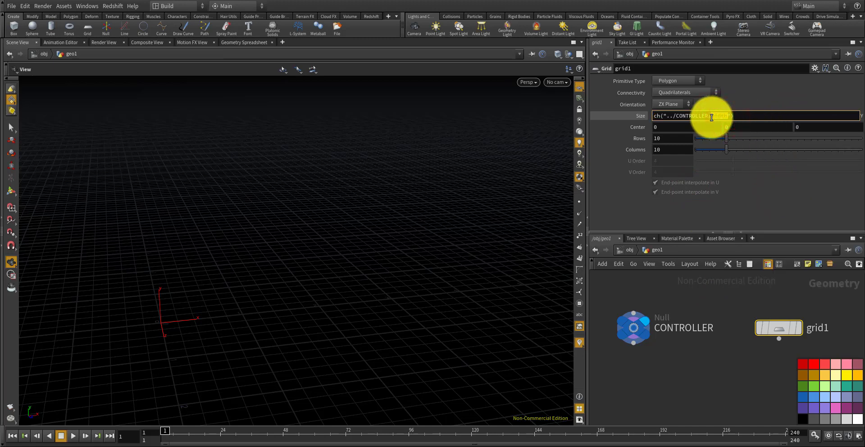
text(height)
key(Return)
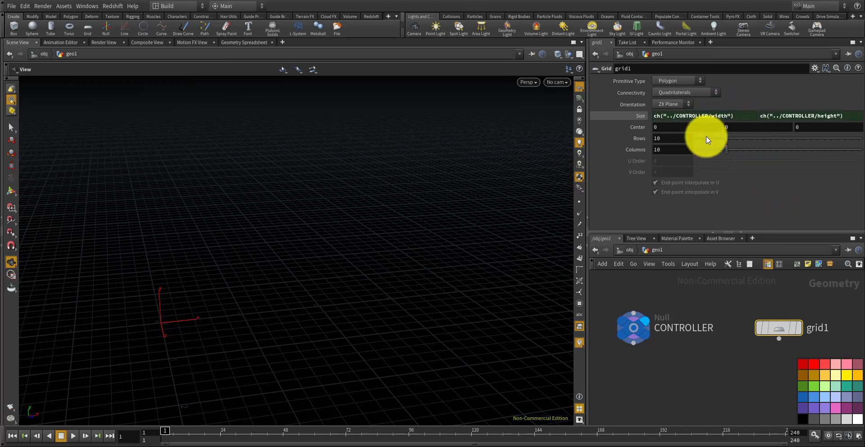
click(640, 115)
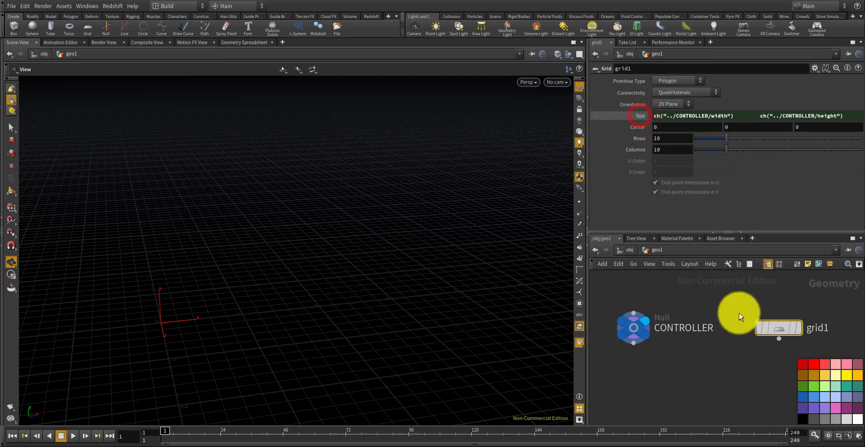
- Turn on the display of grid1 so that its geometry is shown in the viewport
click(794, 335)
scroll(420, 190, down, 5)
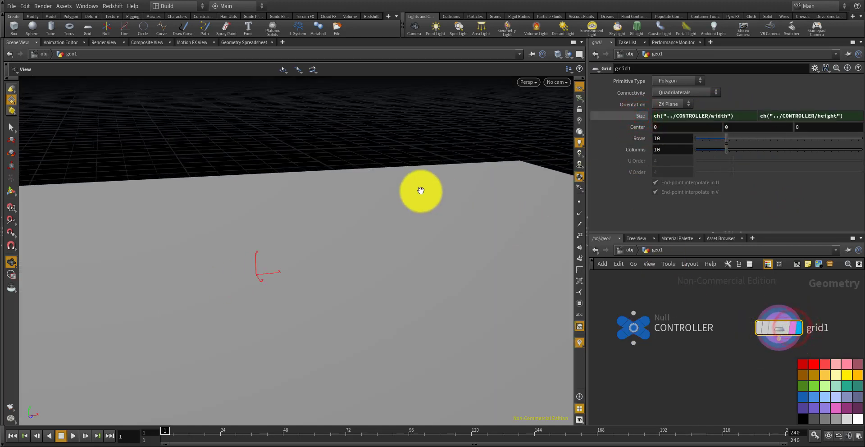
scroll(420, 190, down, 3)
drag(420, 205, 425, 221)
scroll(424, 221, down, 2)
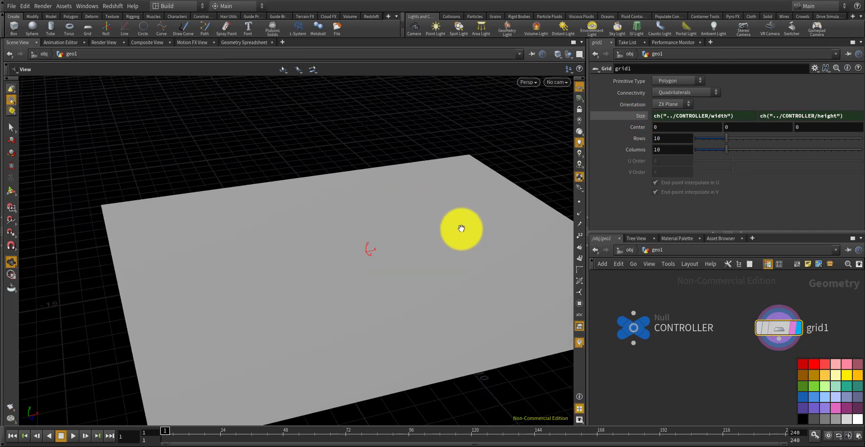
- Set grid1's orientation to XY Plane
click(665, 104)
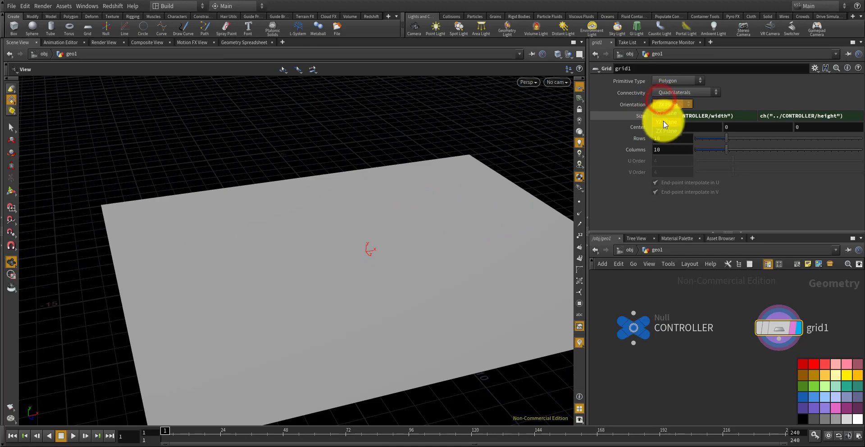
click(663, 113)
drag(515, 171, 452, 150)
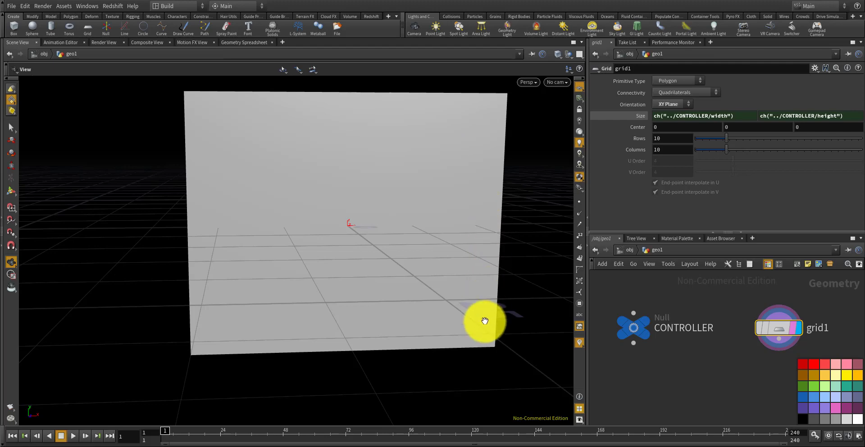
drag(483, 321, 479, 292)
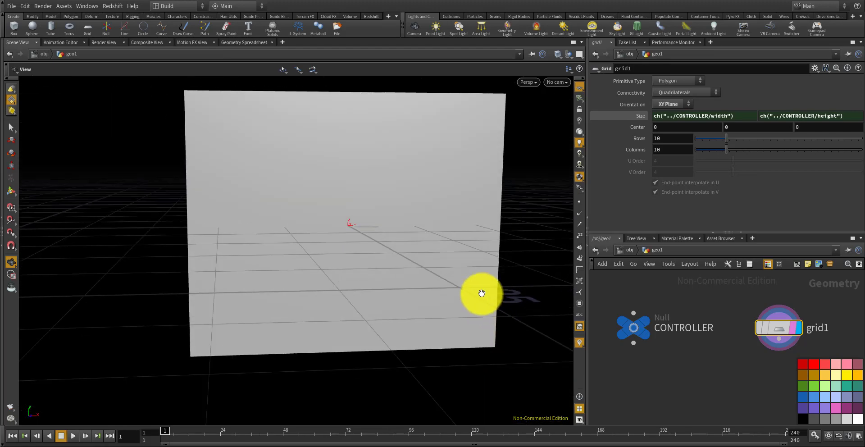
mouse_move(490, 238)
mouse_down()
mouse_move(463, 231)
mouse_move(463, 221)
mouse_move(488, 221)
mouse_move(474, 235)
mouse_up()
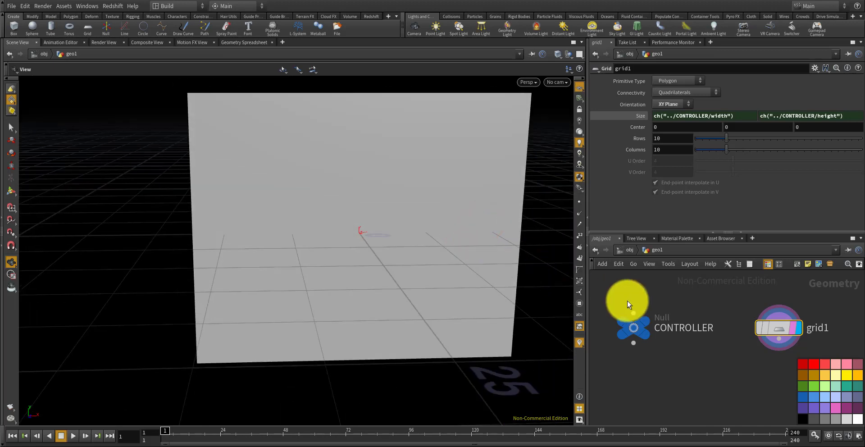
- Set CONTROLLER's width to 19.2 and height to 12.8
click(634, 327)
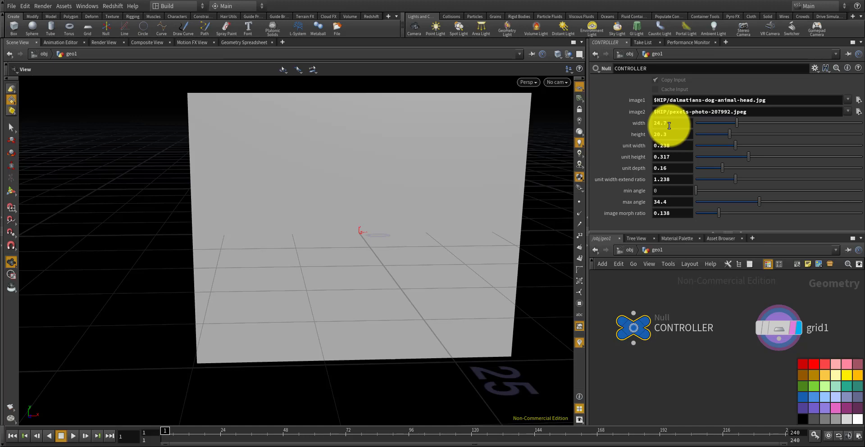
drag(667, 123, 638, 118)
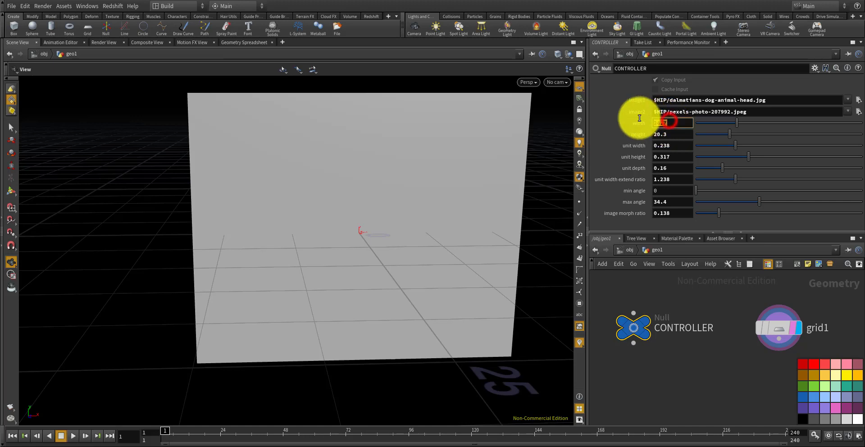
text(19.2)
drag(682, 137, 625, 125)
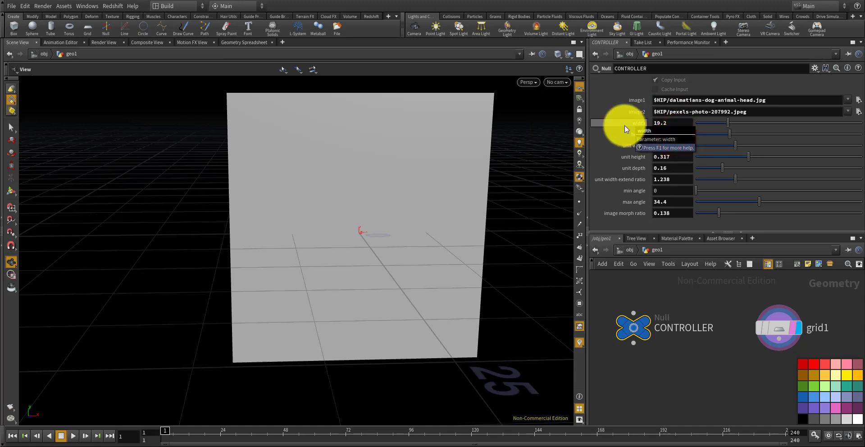
text(12.8)
key(Return)
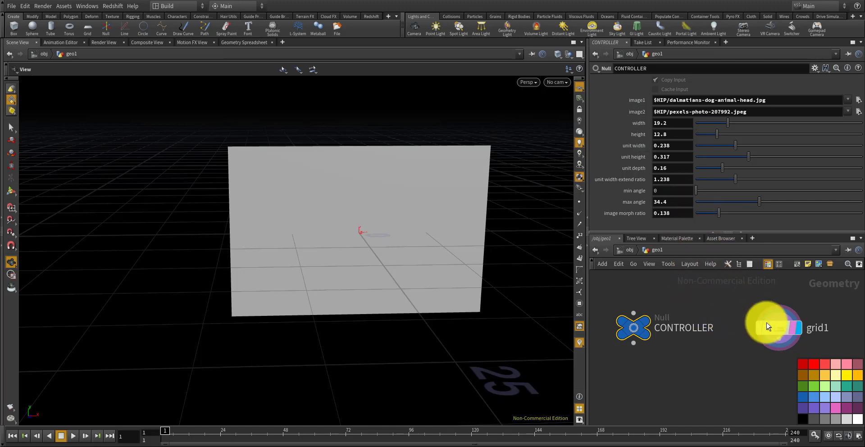
- Select grid1 and switch the viewport to a shaded mode with wireframe edges, checking the grid from several angles
click(778, 327)
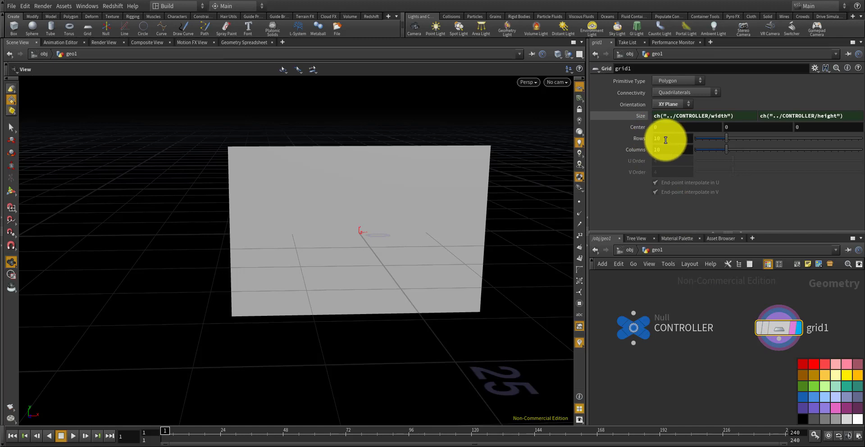
click(526, 82)
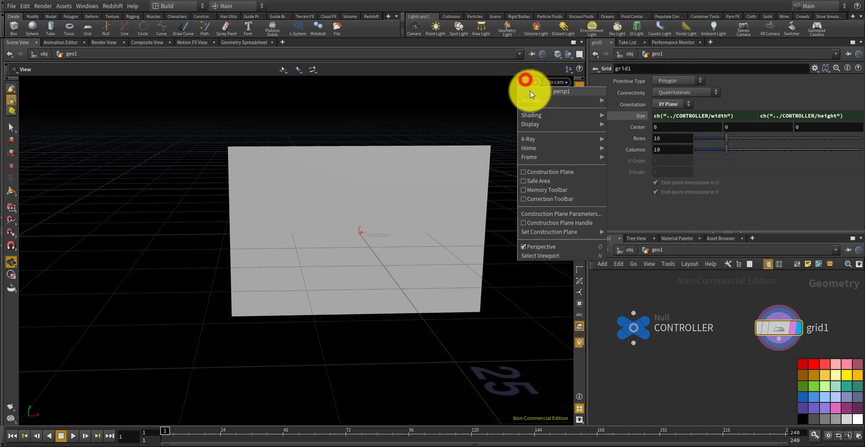
mouse_move(539, 123)
click(629, 196)
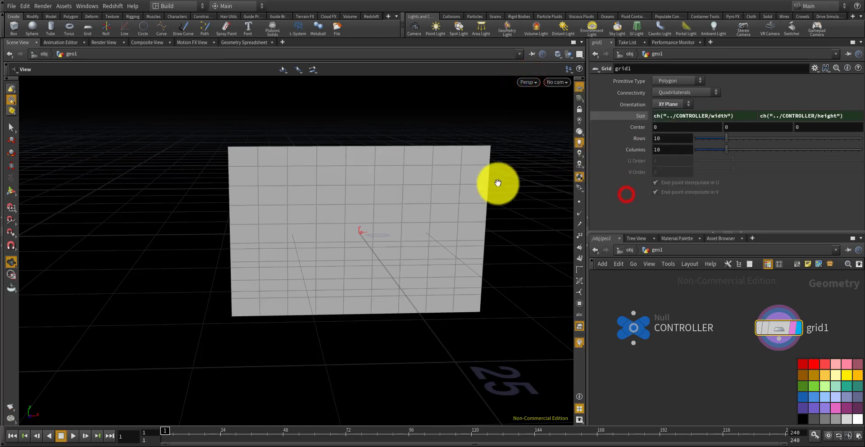
scroll(455, 205, up, 2)
drag(458, 207, 349, 155)
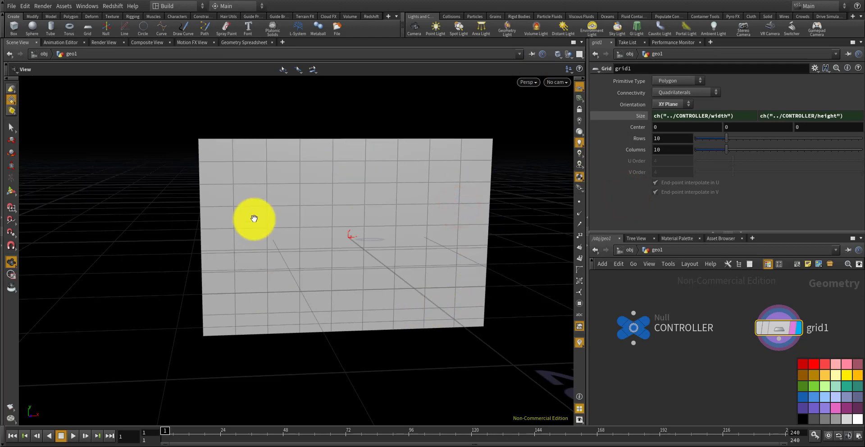
drag(323, 241, 344, 237)
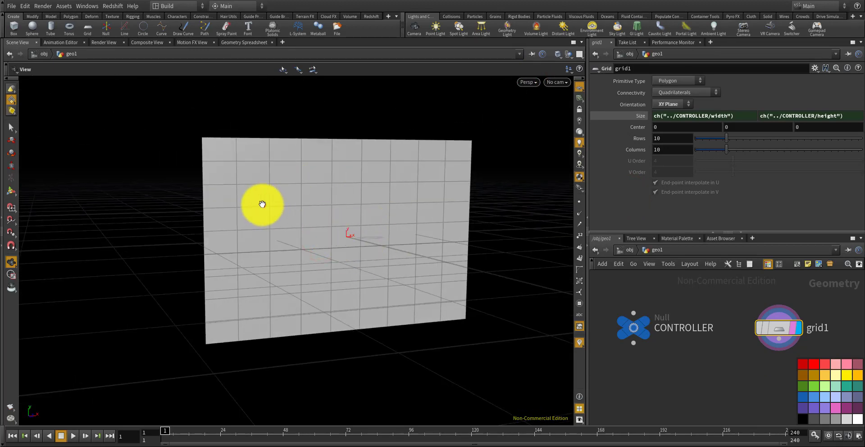
drag(263, 202, 216, 164)
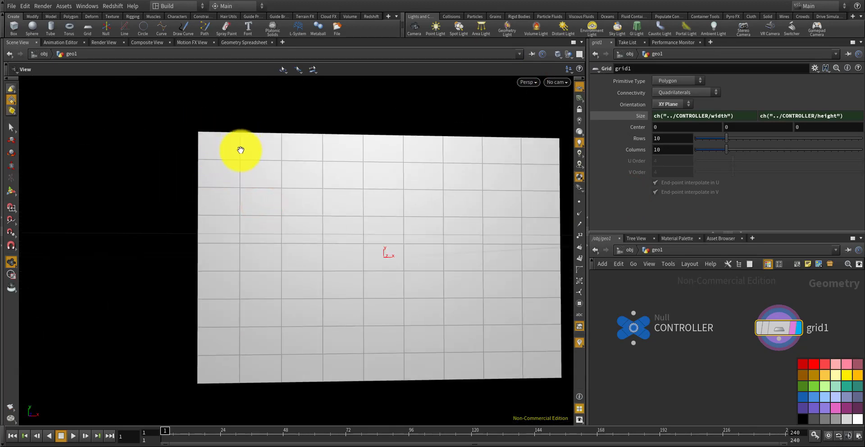
- Turn on the display of points in the viewport and inspect the grid's points
click(579, 202)
drag(244, 160, 224, 156)
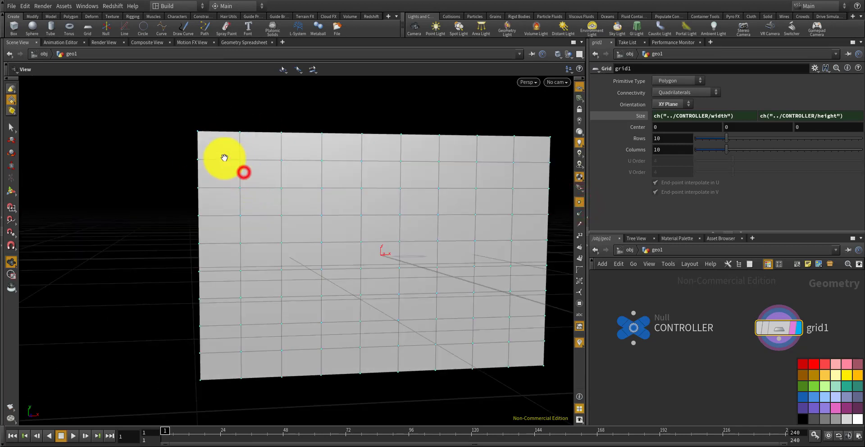
drag(242, 252, 213, 164)
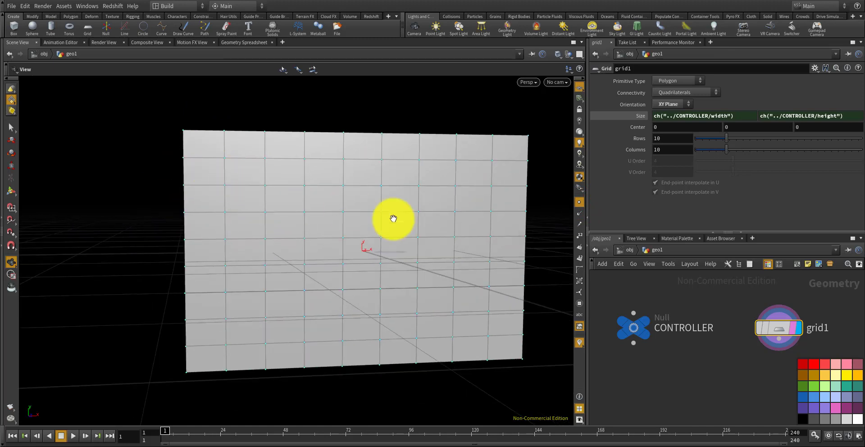
- Check CONTROLLER's unit parameters and set grid1's Rows to ch("../CONTROLLER/width") / ch("../CONTROLLER/unit_width")
click(640, 331)
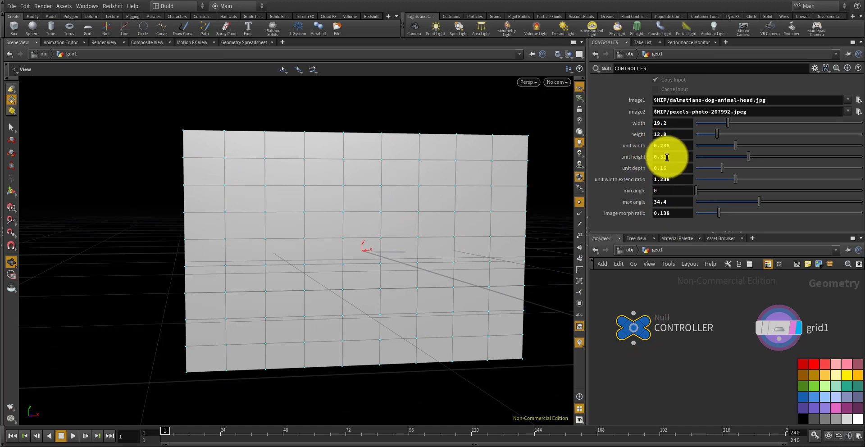
click(776, 327)
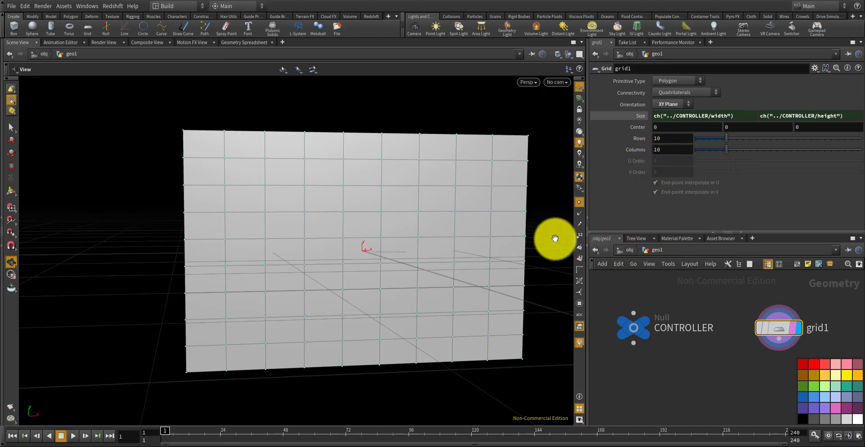
drag(488, 218, 417, 198)
double_click(662, 139)
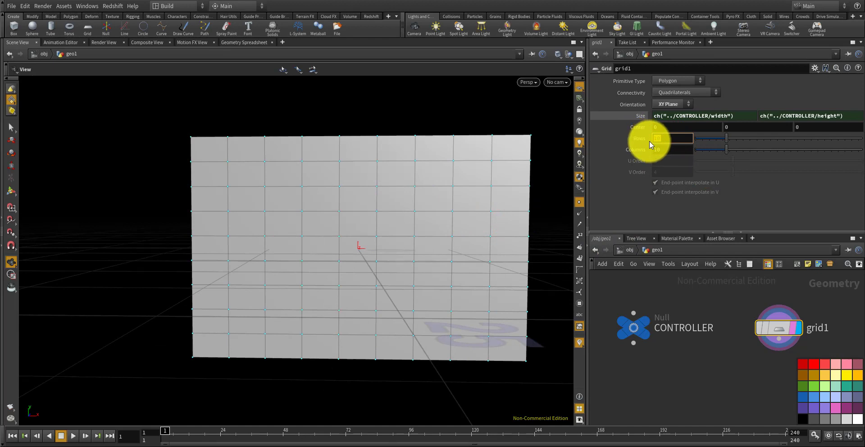
click(743, 116)
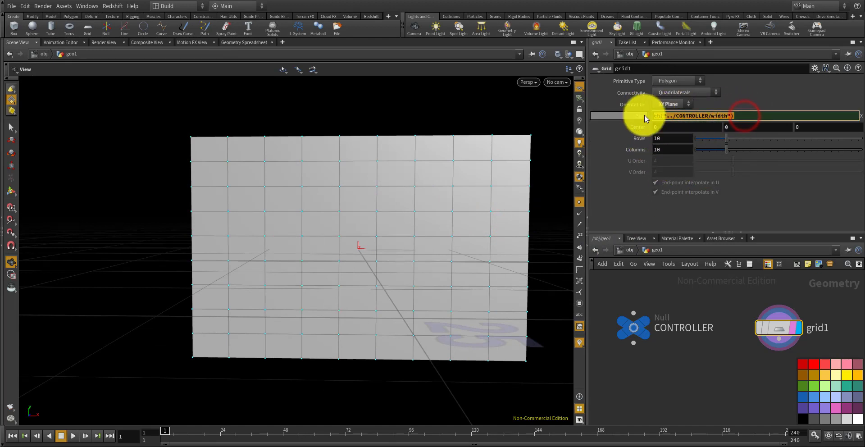
key(ctrl+c)
click(665, 138)
key(ctrl+v)
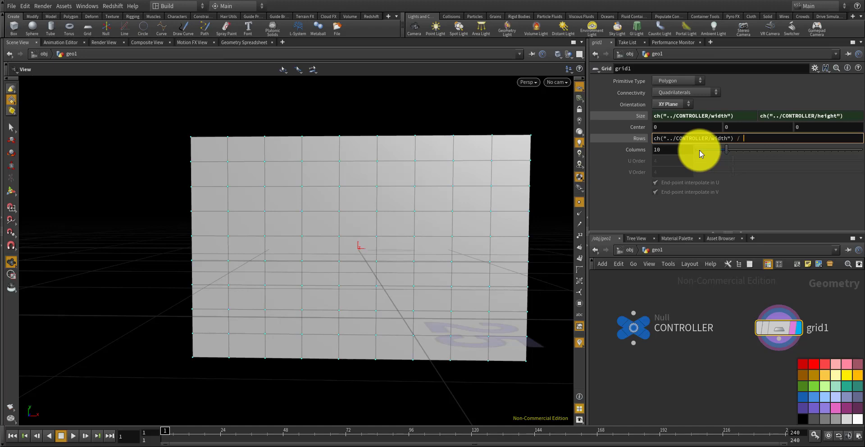
text(/)
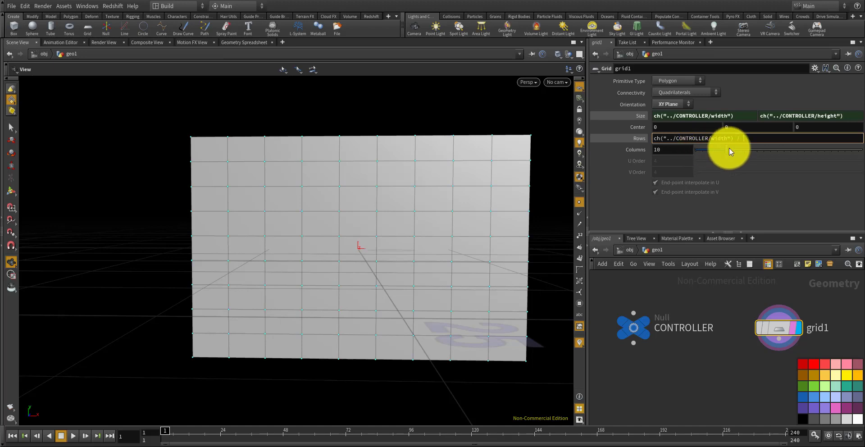
key(ctrl+v)
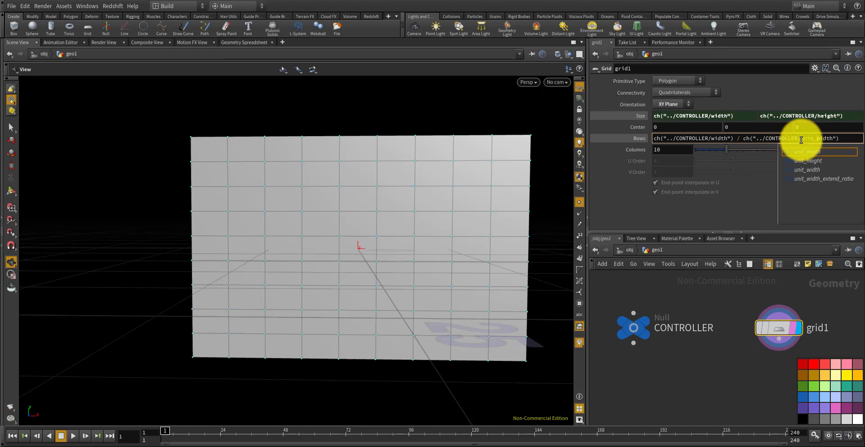
key(Return)
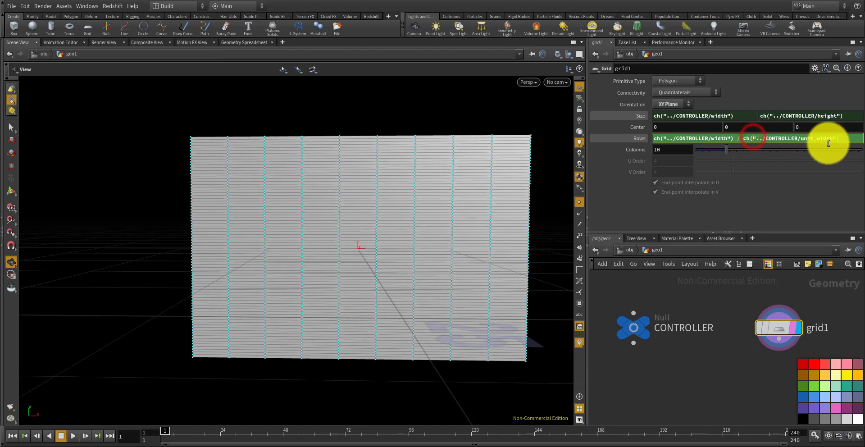
- Move the width / unit_width expression from grid1's Rows to its Columns parameter
drag(849, 137, 643, 122)
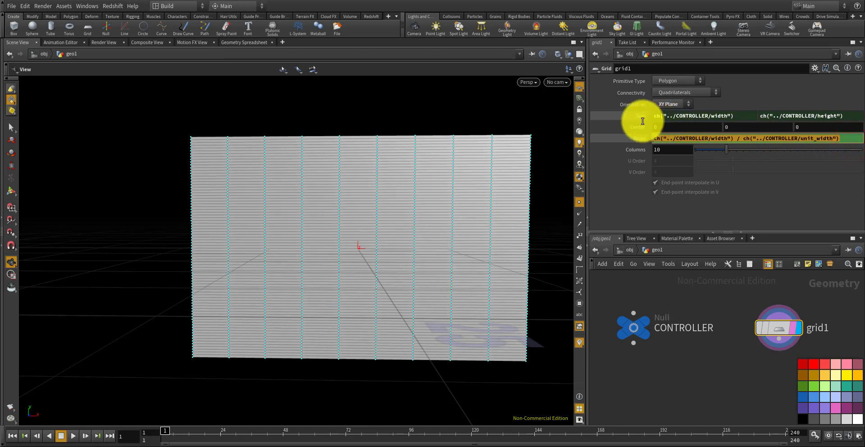
click(721, 186)
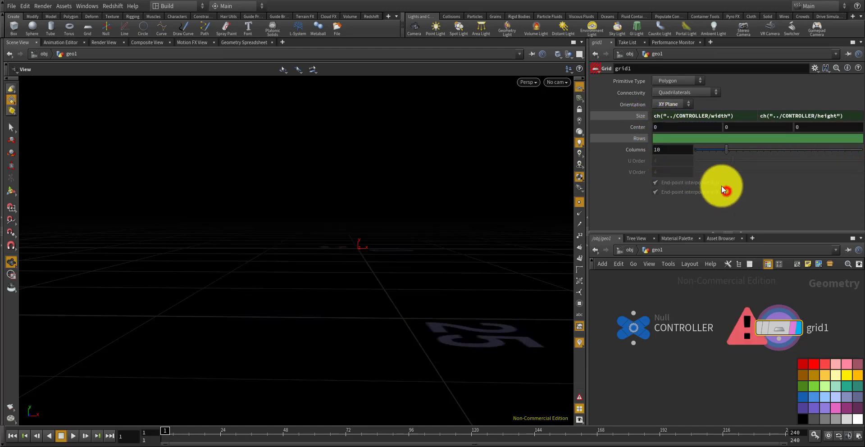
click(641, 137)
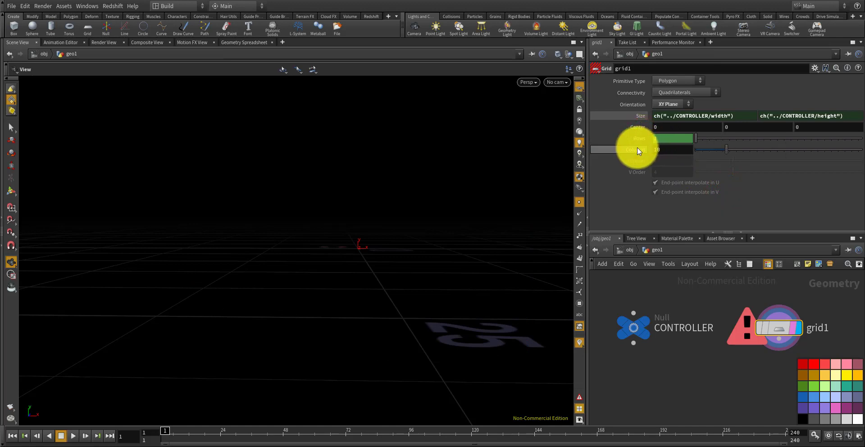
drag(666, 152, 637, 148)
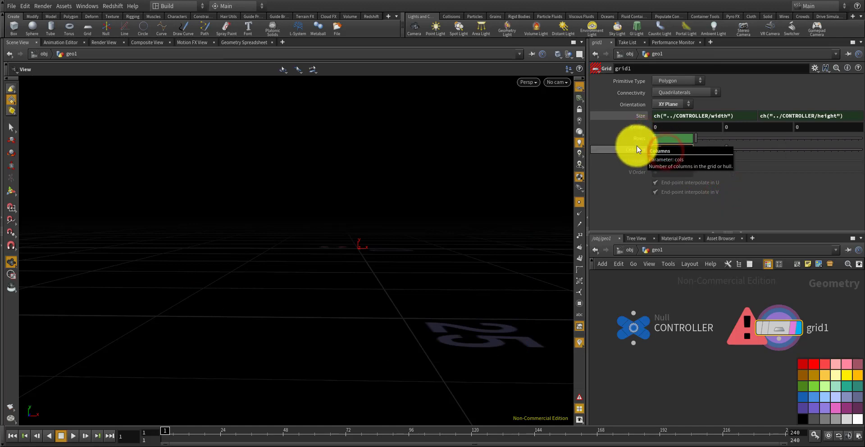
key(ctrl+v)
- Set grid1's Rows to ch("../CONTROLLER/height") / ch("../CONTROLLER/unit_height")
click(675, 138)
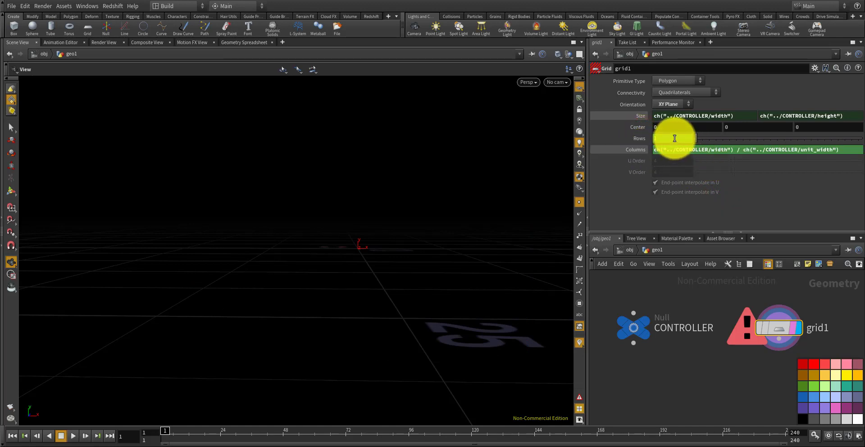
key(ctrl+v)
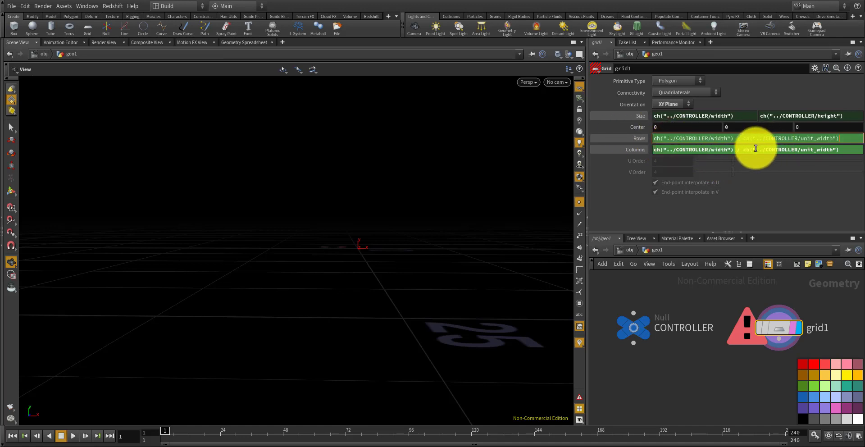
click(727, 136)
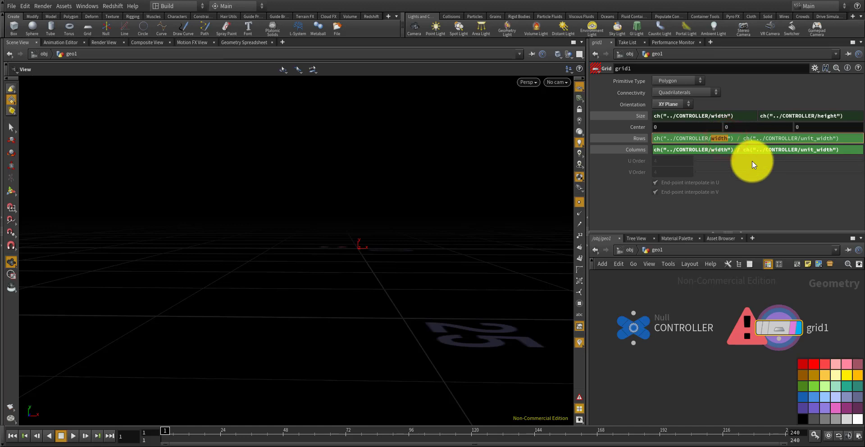
text(height)
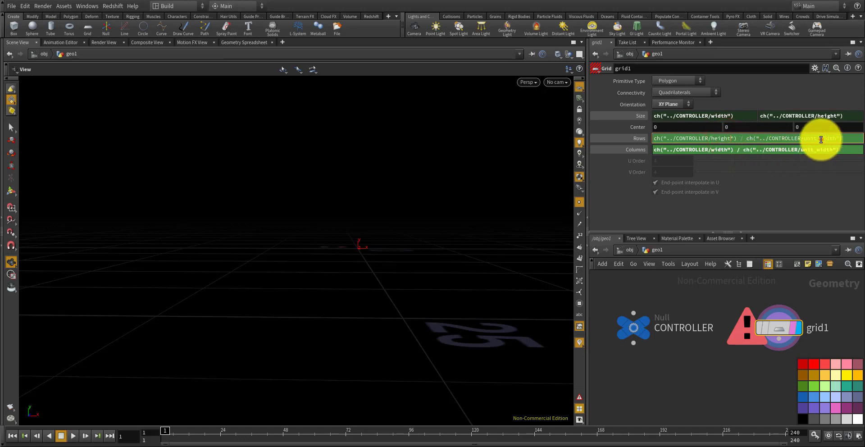
click(820, 140)
click(822, 138)
drag(821, 140, 835, 140)
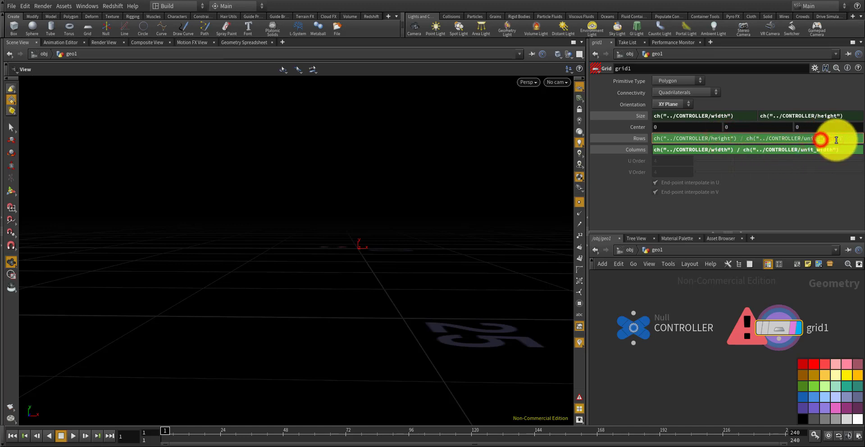
text(height)
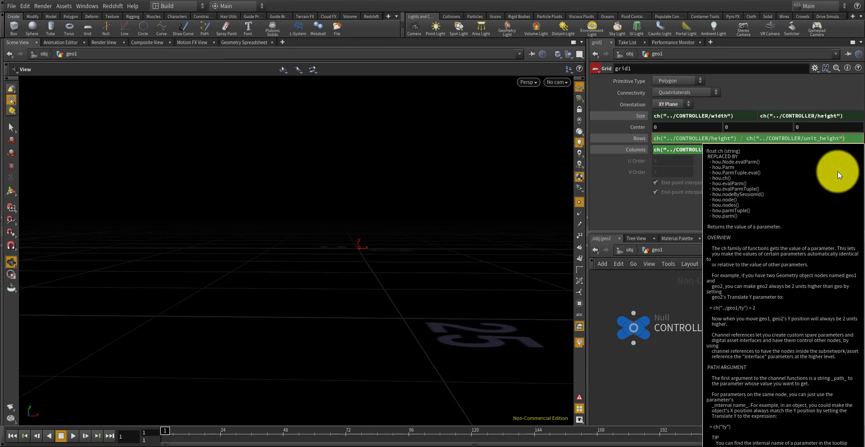
key(Return)
- Check the grid's subdivision up close, and set CONTROLLER's unit width to 0.114 and unit height to 0.057
mouse_move(474, 204)
mouse_down()
mouse_move(460, 194)
mouse_move(476, 203)
mouse_up()
scroll(476, 204, up, 2)
scroll(476, 203, up, 6)
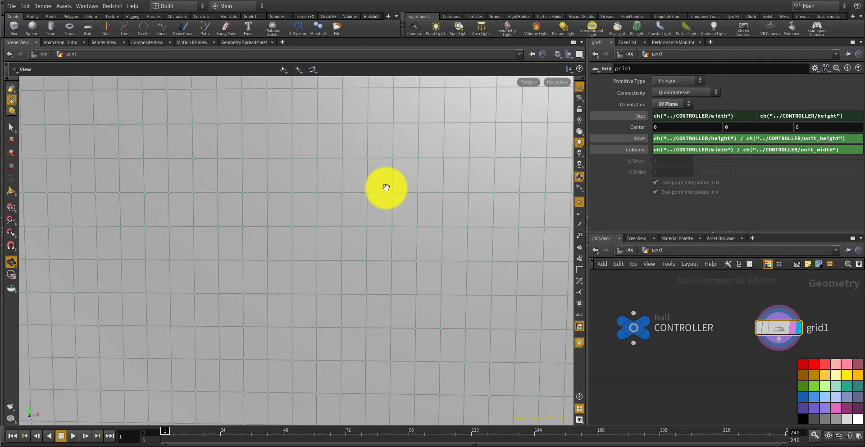
scroll(443, 225, down, 8)
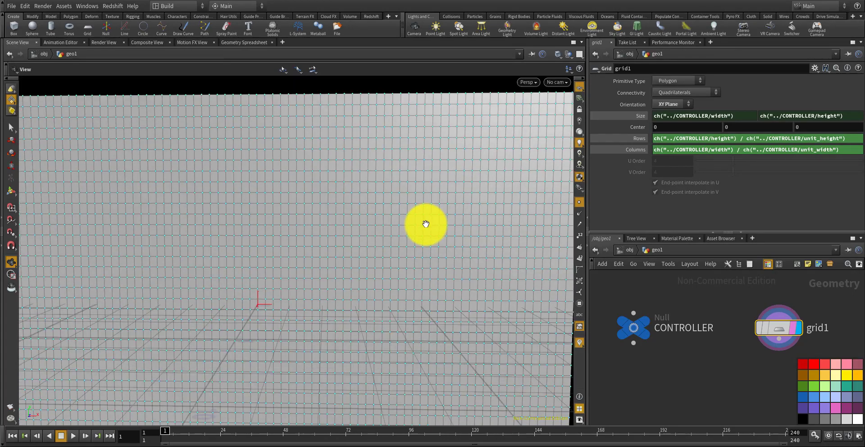
middle_drag(440, 220, 447, 191)
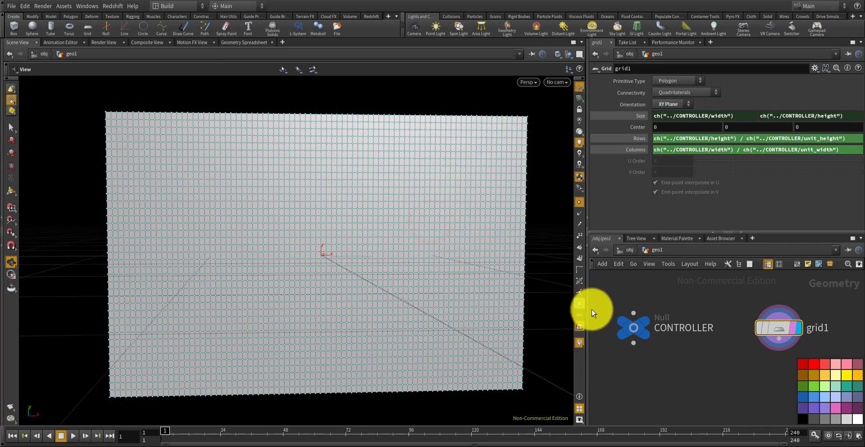
click(628, 326)
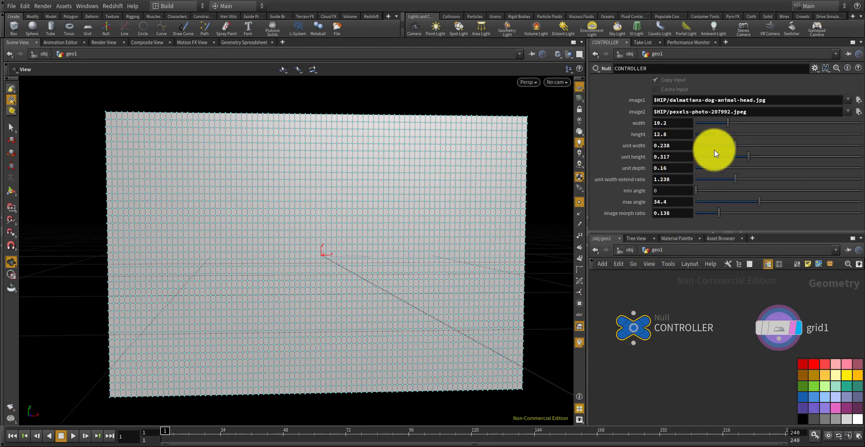
drag(729, 150, 704, 158)
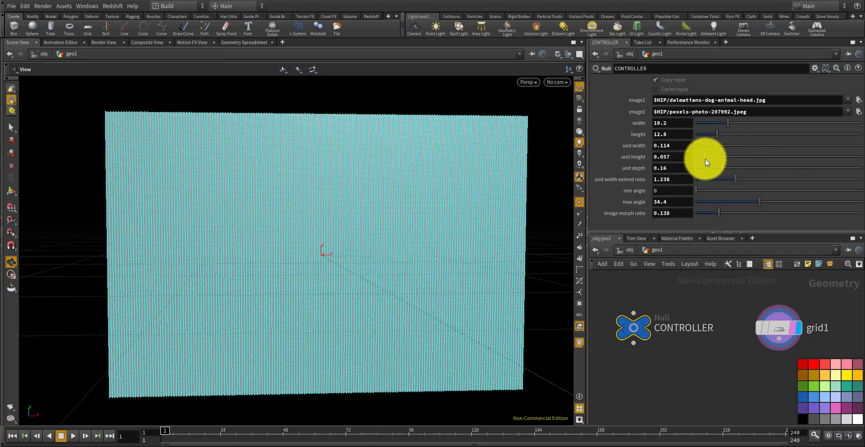
- Turn off the display of points in the viewport and examine the denser grid from several angles and distances
drag(468, 156, 384, 141)
scroll(450, 177, up, 5)
scroll(432, 168, down, 5)
scroll(372, 177, down, 3)
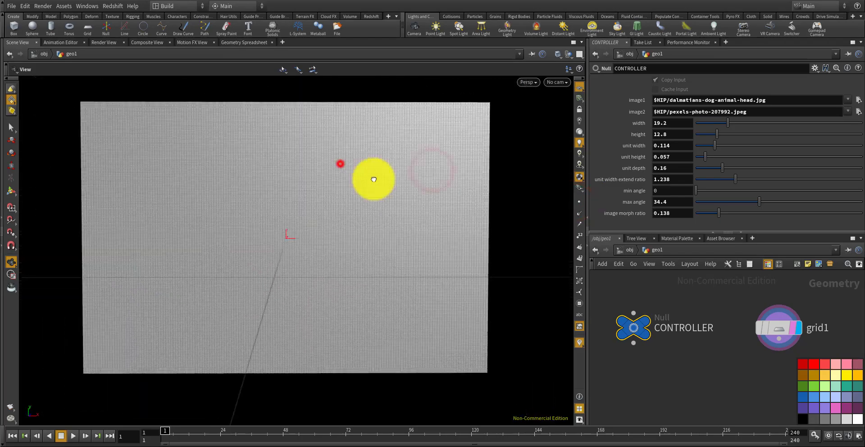
drag(340, 163, 383, 192)
middle_drag(383, 192, 440, 209)
mouse_move(419, 198)
mouse_down()
mouse_move(382, 176)
mouse_move(409, 208)
mouse_up()
scroll(400, 194, up, 7)
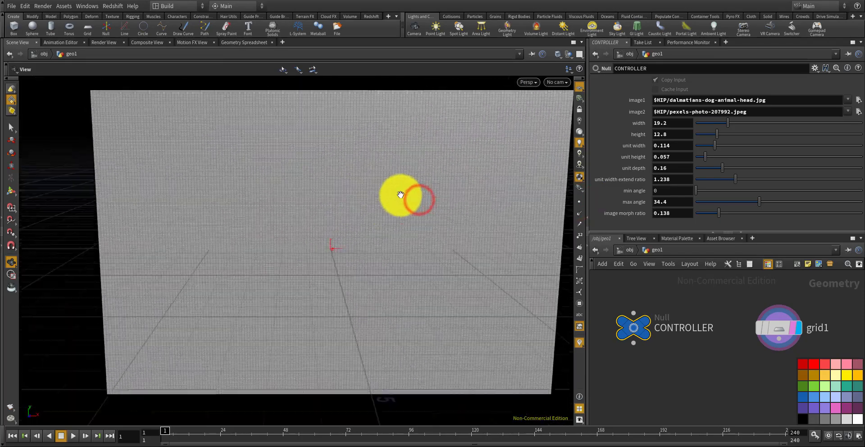
scroll(400, 194, down, 8)
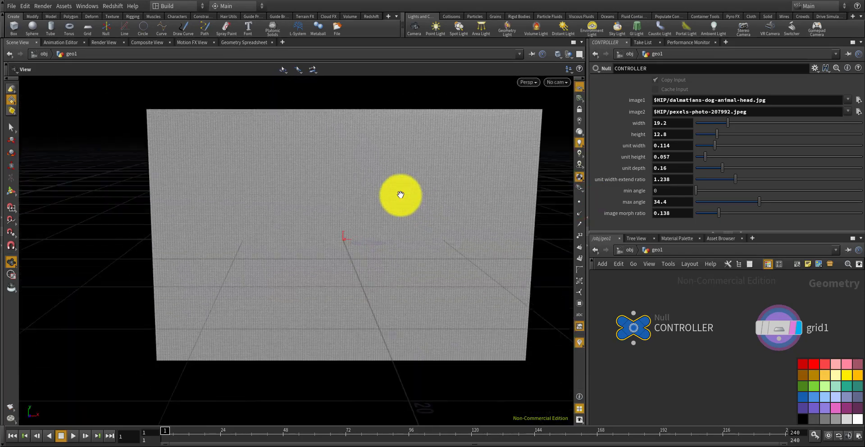
- Select grid1 and show the evaluated numbers of its Rows and Columns instead of the expressions
double_click(691, 321)
middle_drag(742, 297, 685, 307)
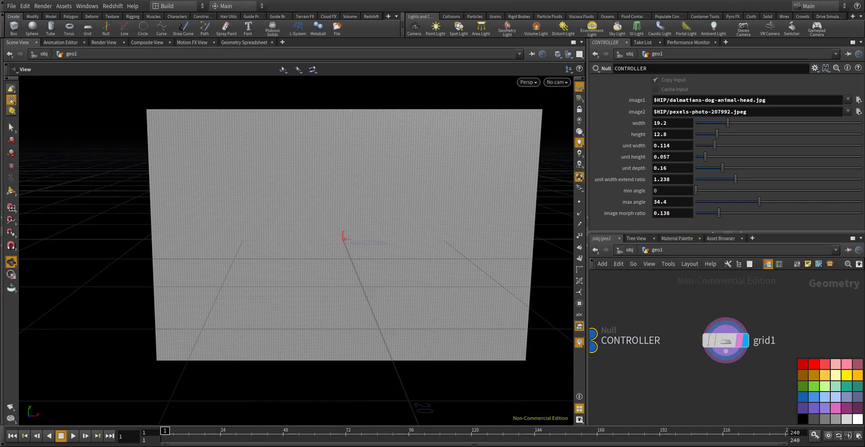
click(720, 340)
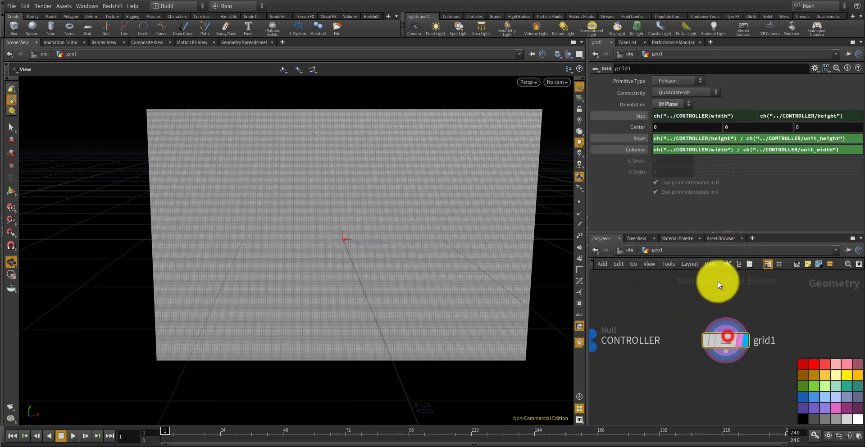
click(648, 139)
click(640, 150)
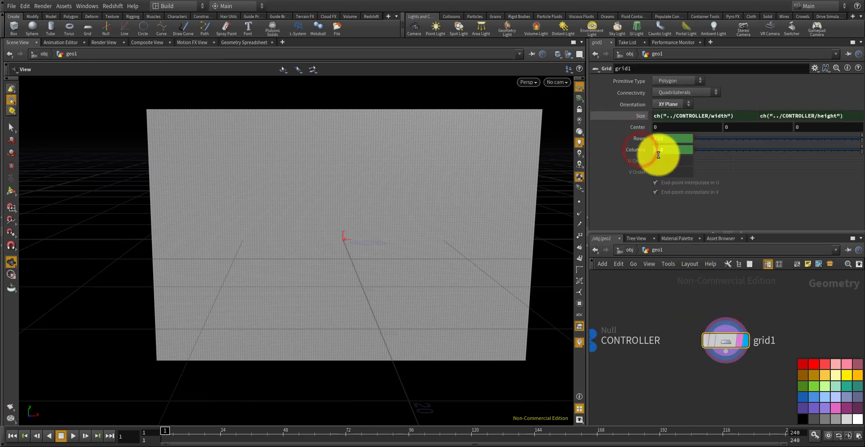
- Set CONTROLLER's unit width to 0.171 and unit height to 0.117
middle_drag(669, 307, 744, 316)
scroll(661, 329, up, 3)
click(651, 367)
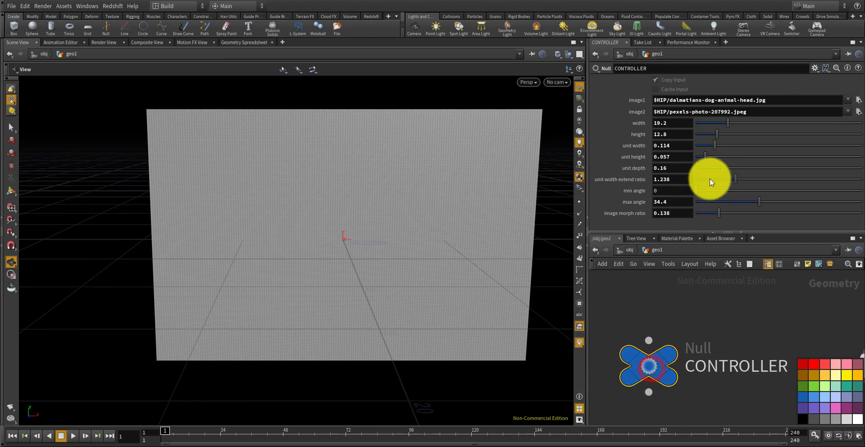
mouse_move(717, 148)
mouse_down()
mouse_move(709, 156)
mouse_move(724, 147)
mouse_move(714, 155)
mouse_up()
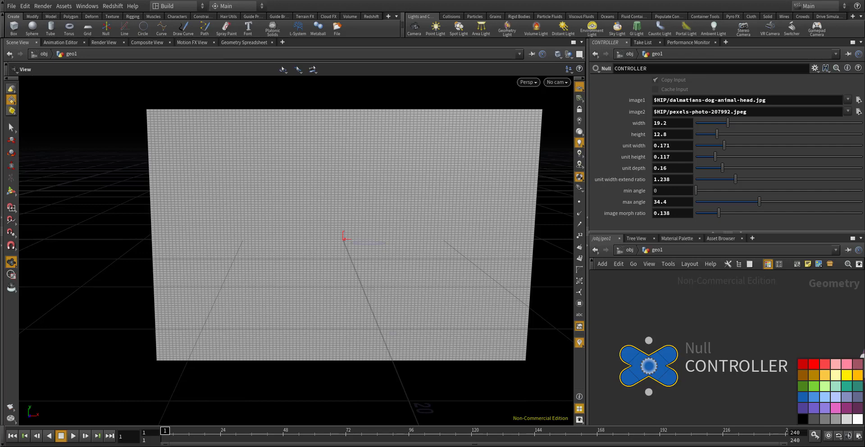
- Add an Attribute from Map node below grid1 in the geo1 network
scroll(690, 308, down, 6)
middle_drag(724, 352, 691, 331)
scroll(727, 361, up, 2)
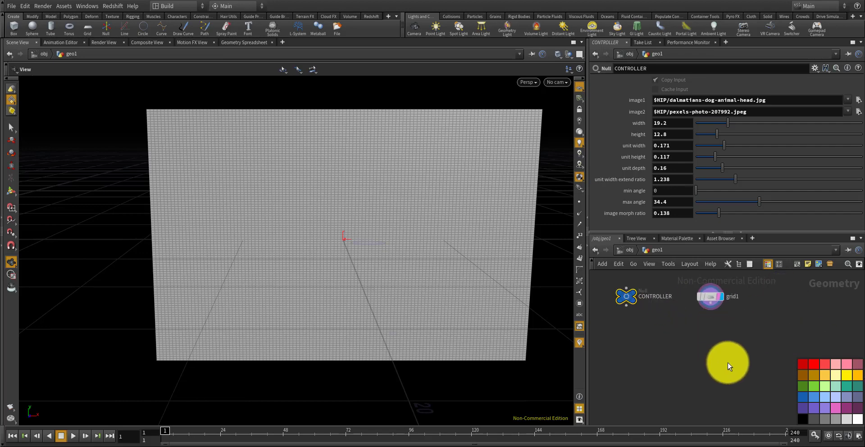
right_click(700, 323)
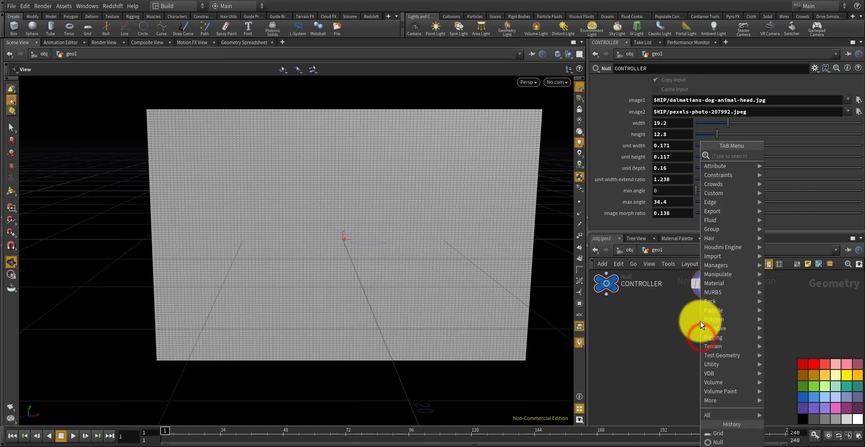
text(attr)
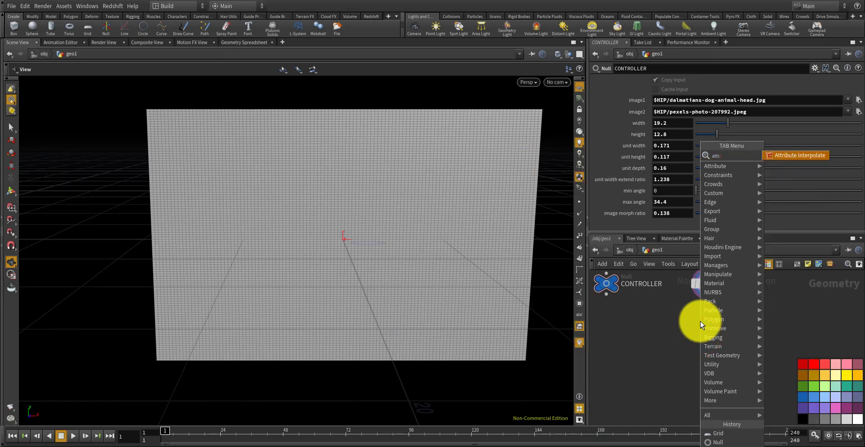
text(ib from)
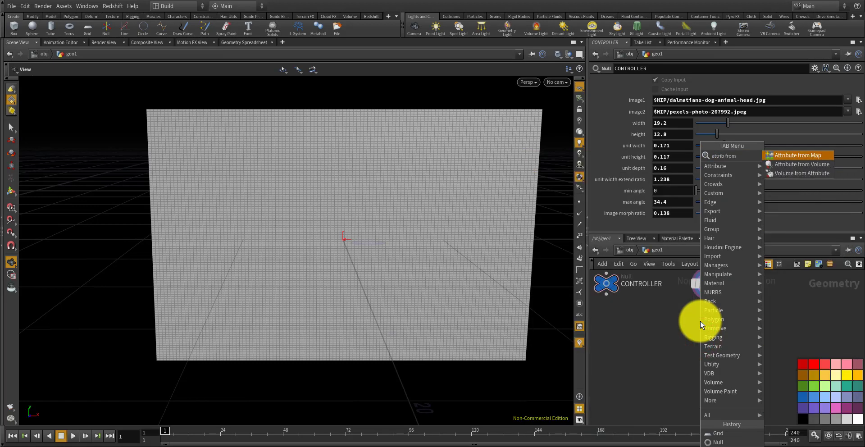
click(792, 155)
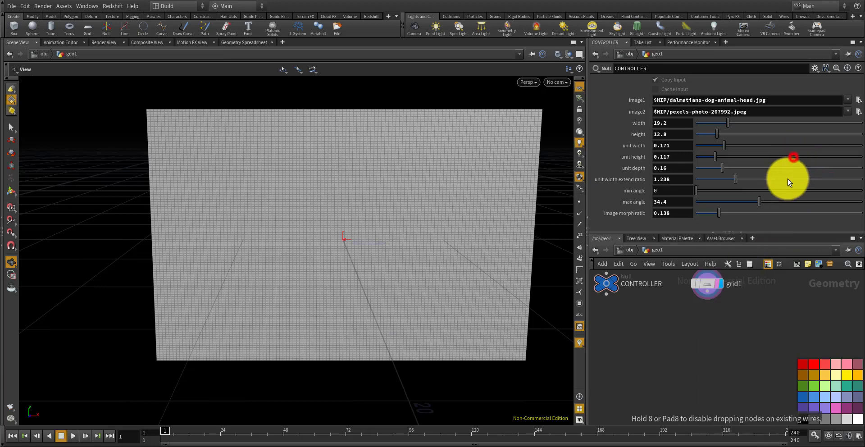
click(683, 323)
- Connect grid1's output to the attribfrommap1 node and set that node as the displayed one
scroll(719, 322, up, 2)
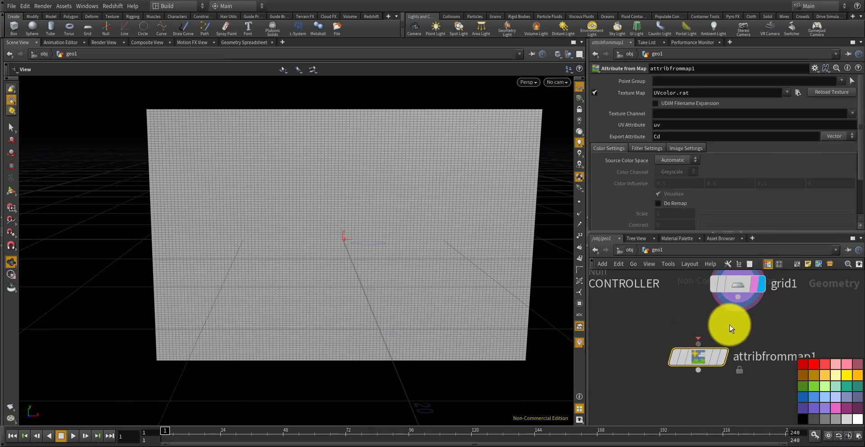
middle_drag(717, 324, 765, 344)
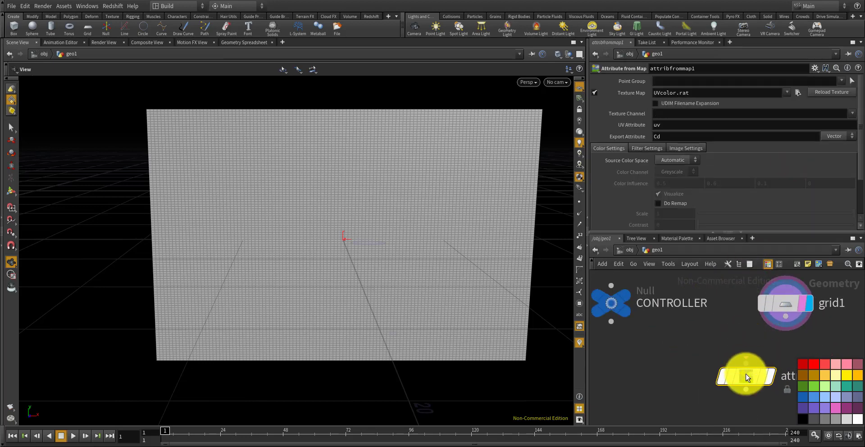
drag(746, 375, 730, 384)
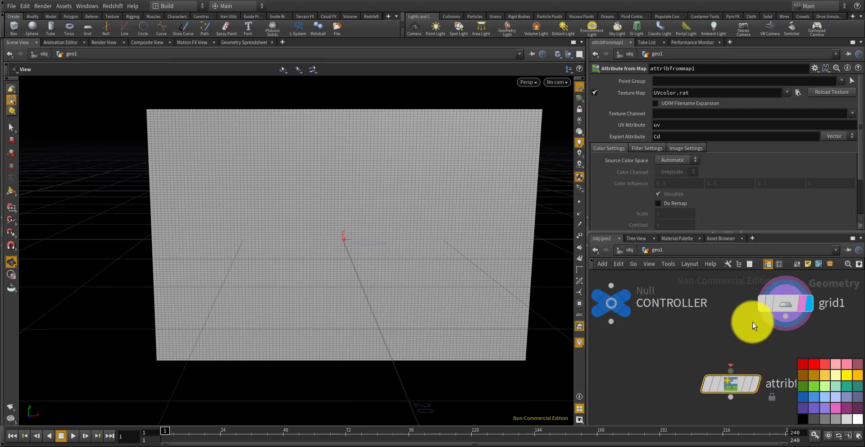
drag(785, 317, 729, 364)
click(757, 385)
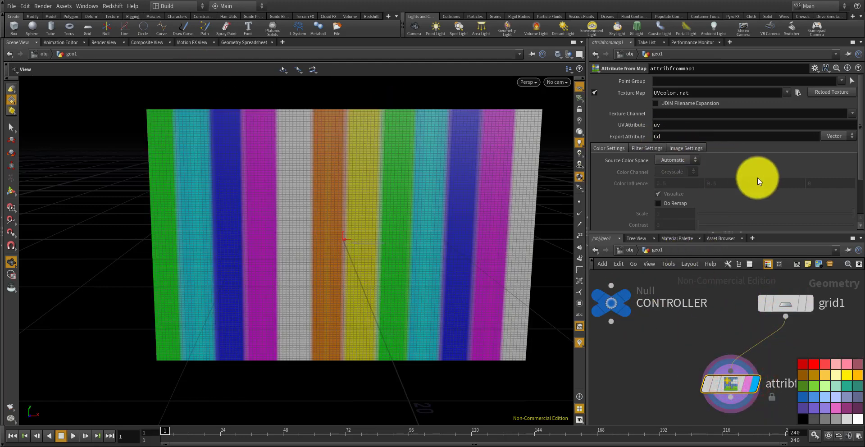
- Link attribfrommap1's Texture Map to CONTROLLER's image1 parameter with a relative reference
click(620, 306)
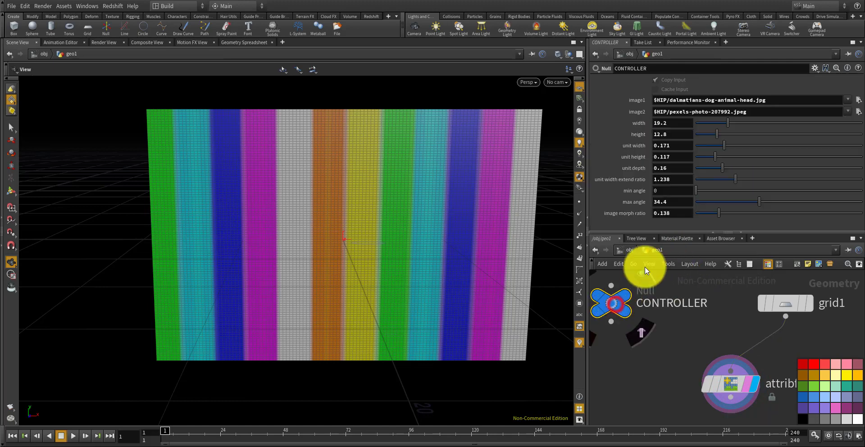
right_click(697, 100)
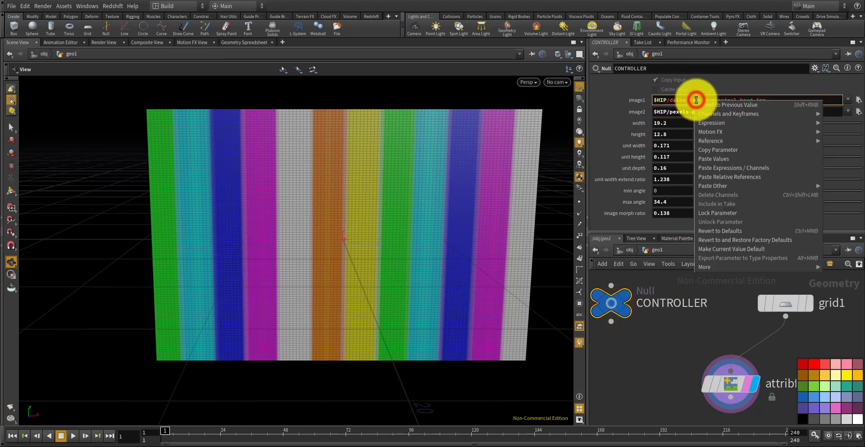
click(706, 149)
click(729, 381)
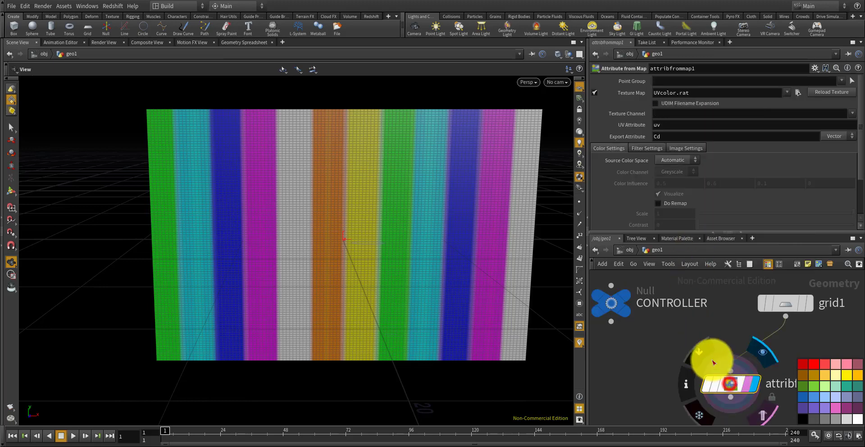
middle_drag(707, 336, 682, 339)
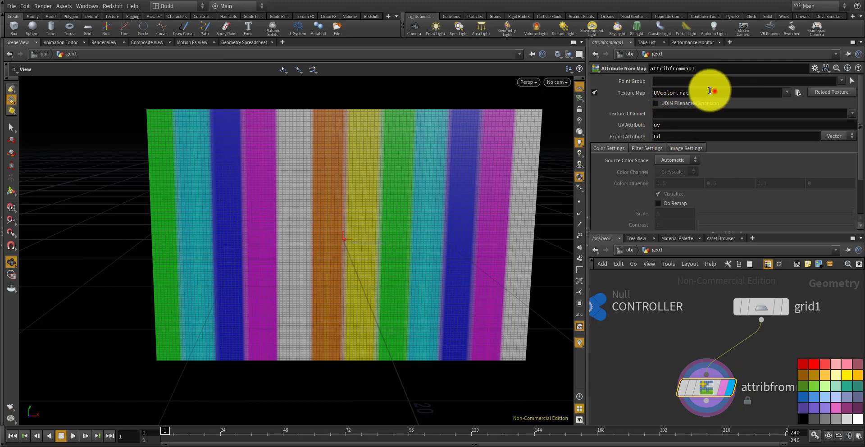
right_click(677, 92)
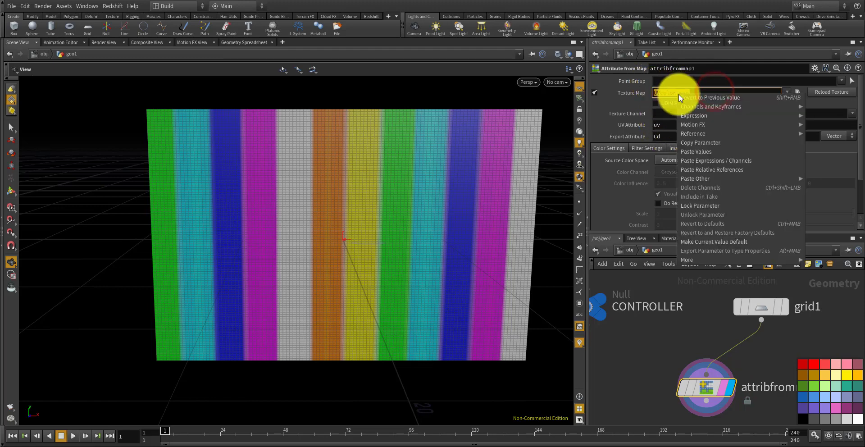
click(693, 169)
key(Return)
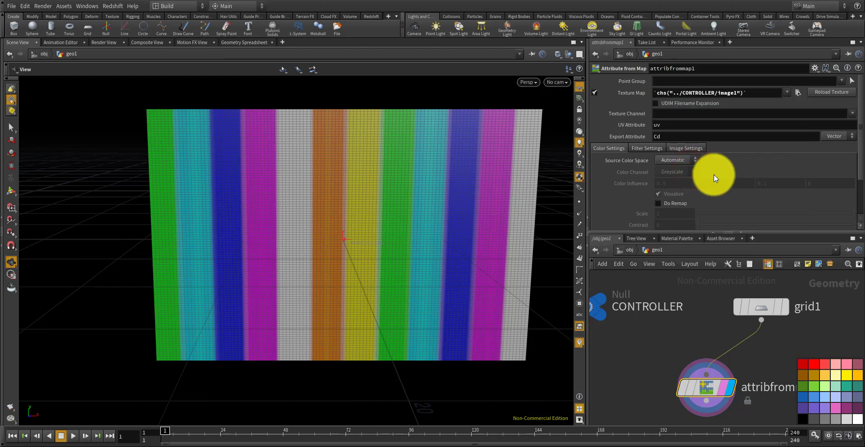
drag(450, 288, 371, 222)
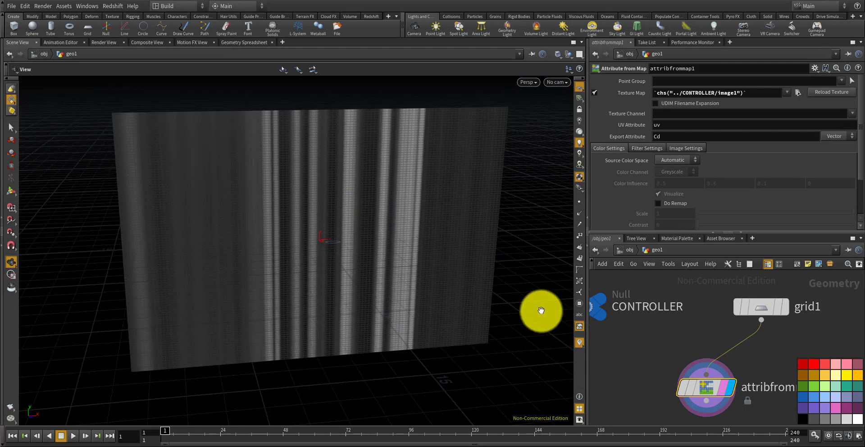
- Try the ZX Plane orientation on grid1 and return it to XY Plane
scroll(667, 340, down, 3)
scroll(693, 367, up, 3)
drag(694, 368, 676, 387)
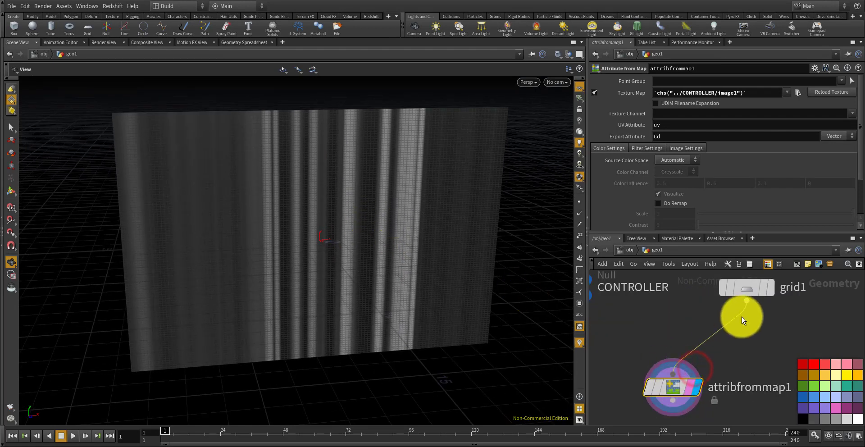
scroll(741, 316, up, 2)
click(731, 306)
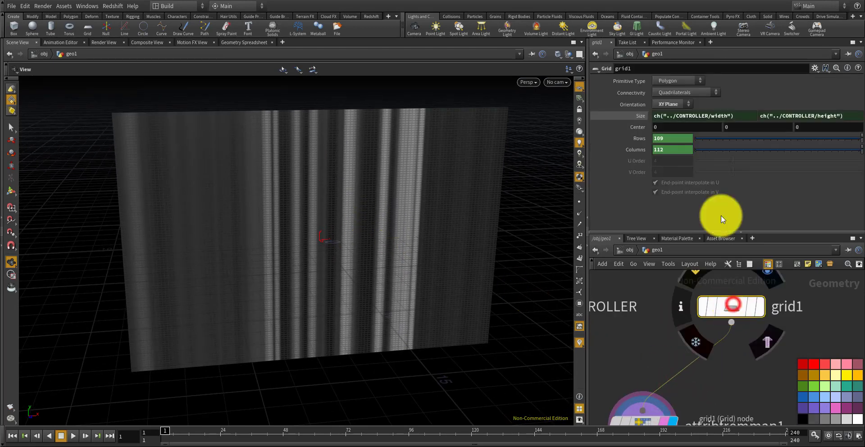
click(667, 104)
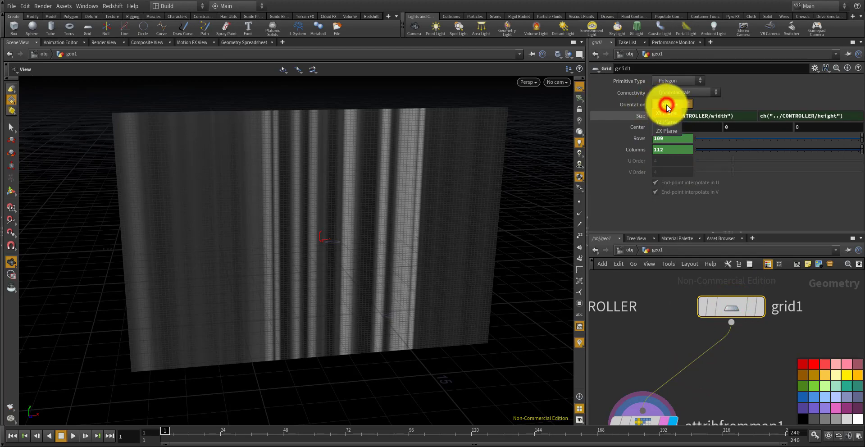
click(661, 131)
drag(434, 148, 452, 151)
click(658, 102)
click(667, 113)
- Insert a UV Texture node on the connection between grid1 and attribfrommap1
scroll(658, 350, down, 2)
key(Tab)
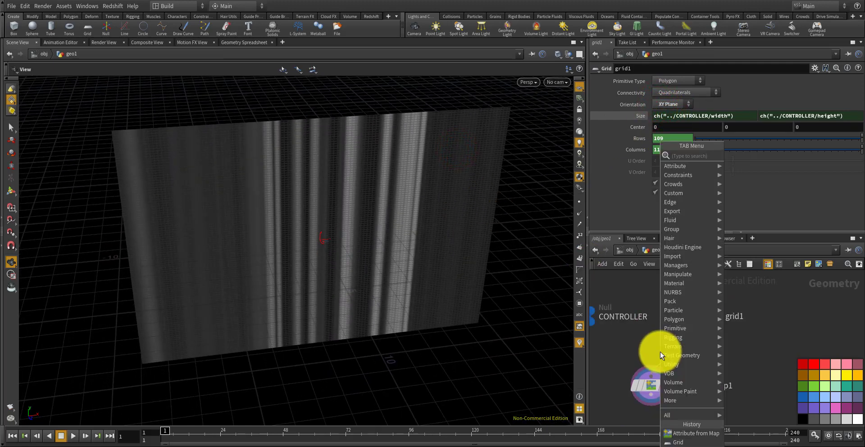
text(uv)
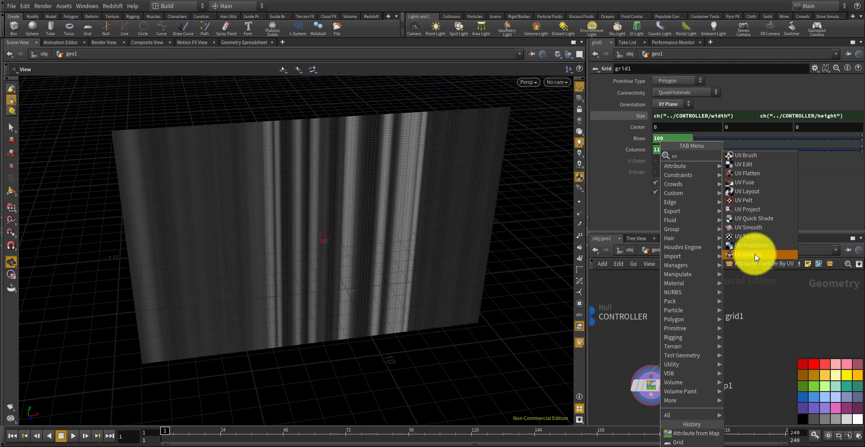
click(749, 235)
click(733, 353)
drag(732, 354, 617, 341)
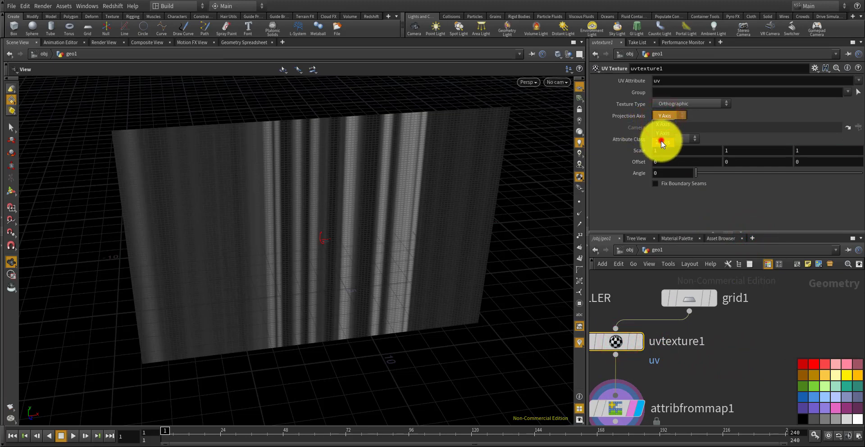
- Set uvtexture1's projection axis to Z Axis and place the node directly below grid1
click(661, 142)
drag(421, 190, 402, 185)
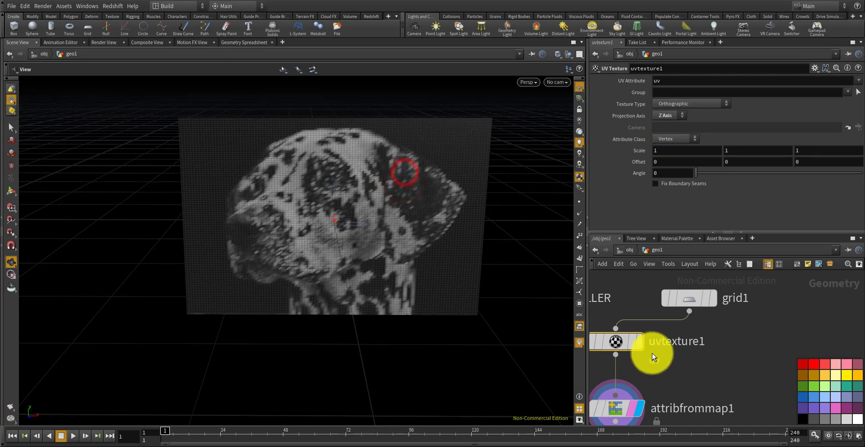
scroll(658, 365, down, 2)
scroll(662, 362, up, 1)
drag(636, 347, 692, 353)
middle_drag(633, 325, 655, 318)
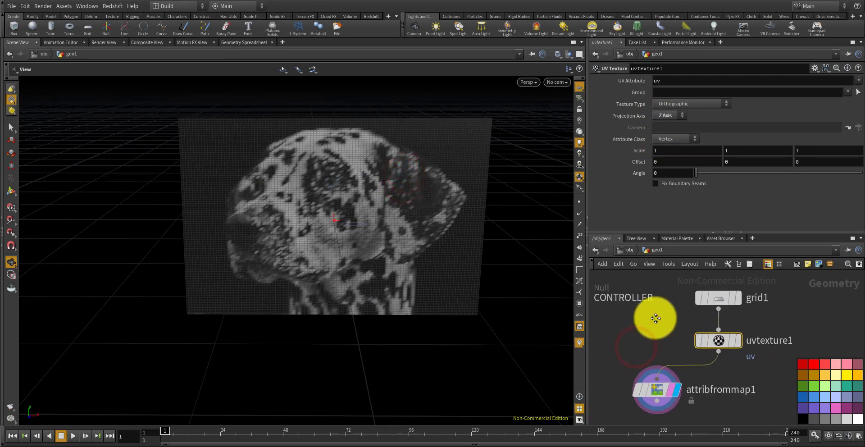
- Duplicate attribfrommap1 beside the original, with uvtexture1 as its input, and make the copy the displayed node
scroll(662, 356, up, 3)
scroll(648, 339, down, 3)
scroll(652, 363, up, 4)
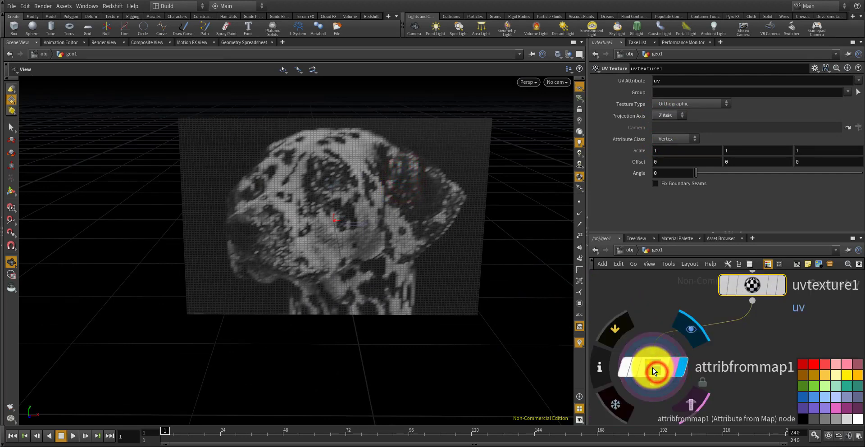
click(652, 368)
key(ctrl+c)
key(ctrl+v)
scroll(647, 321, down, 1)
drag(652, 365, 788, 356)
scroll(739, 357, down, 1)
middle_drag(738, 380, 671, 378)
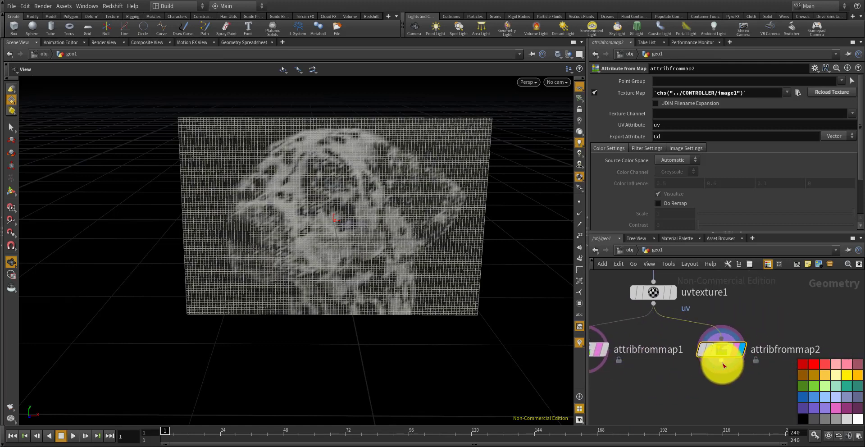
scroll(722, 363, up, 3)
click(722, 346)
click(717, 386)
click(721, 338)
scroll(721, 311, down, 3)
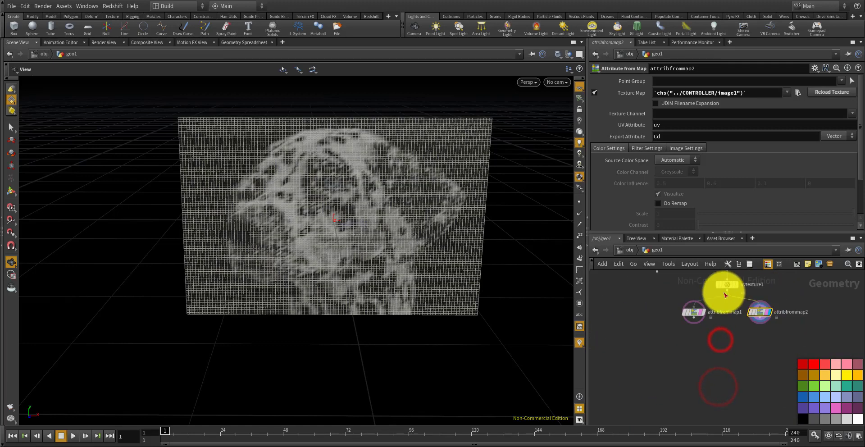
- Link attribfrommap2's Texture Map to CONTROLLER's image2 parameter with a relative reference
click(652, 296)
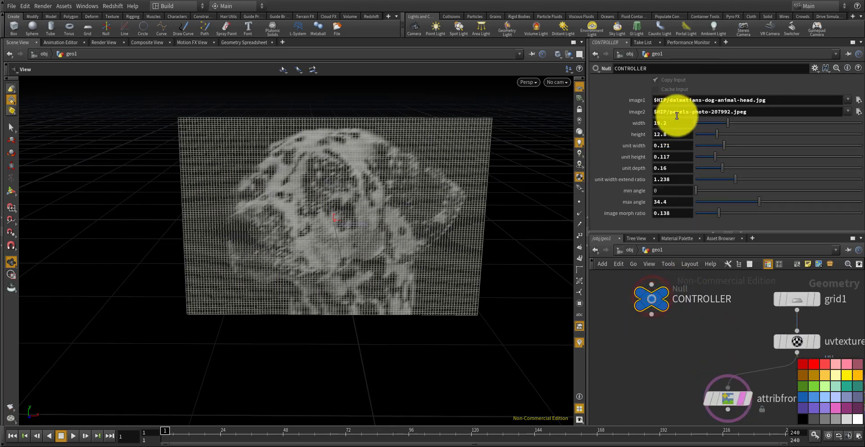
right_click(675, 113)
click(700, 165)
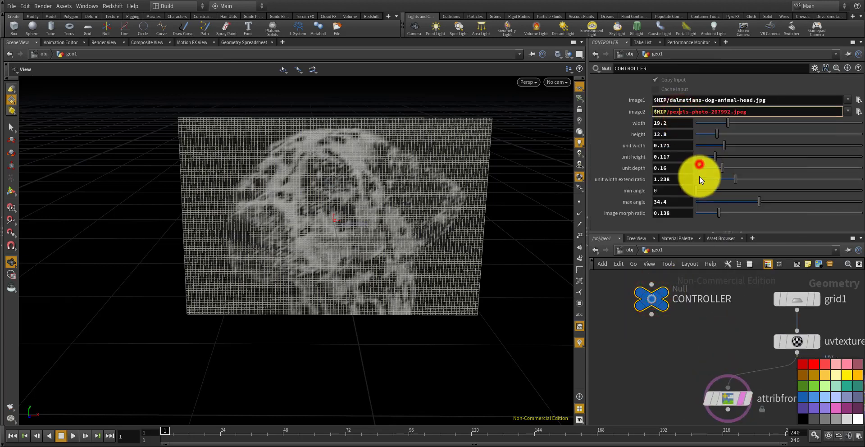
scroll(684, 307, down, 3)
scroll(721, 334, up, 3)
scroll(733, 381, up, 2)
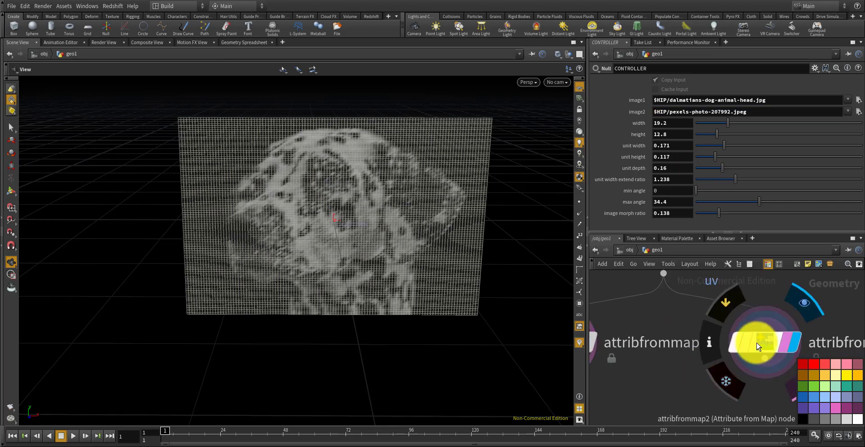
click(761, 343)
click(761, 92)
drag(761, 91, 666, 93)
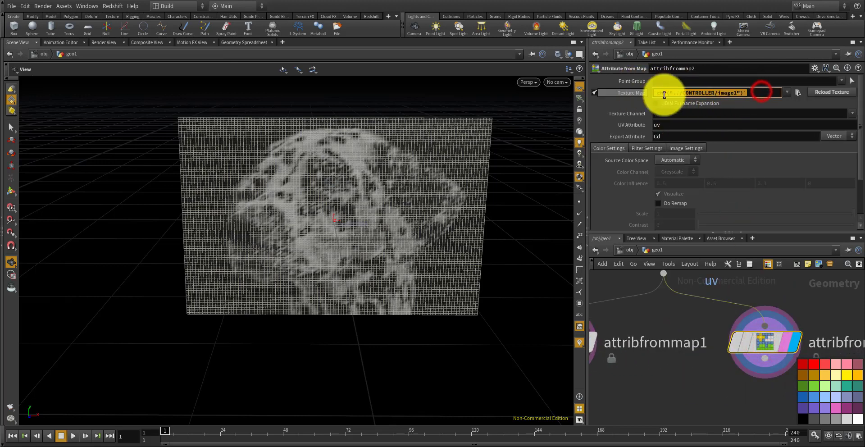
right_click(679, 92)
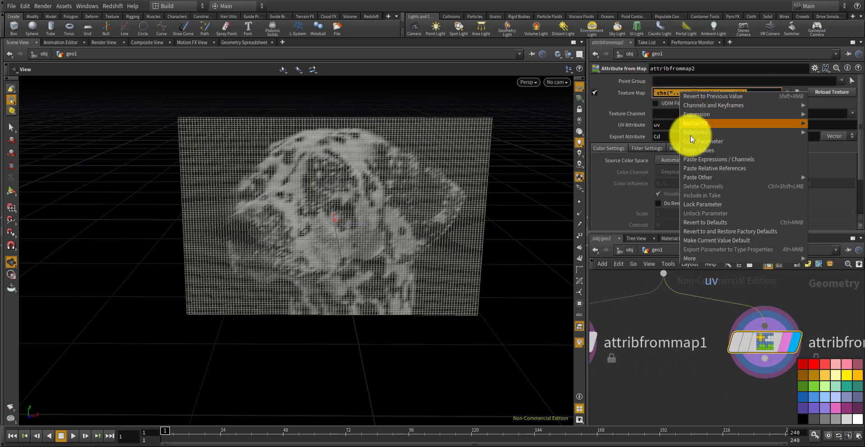
click(704, 168)
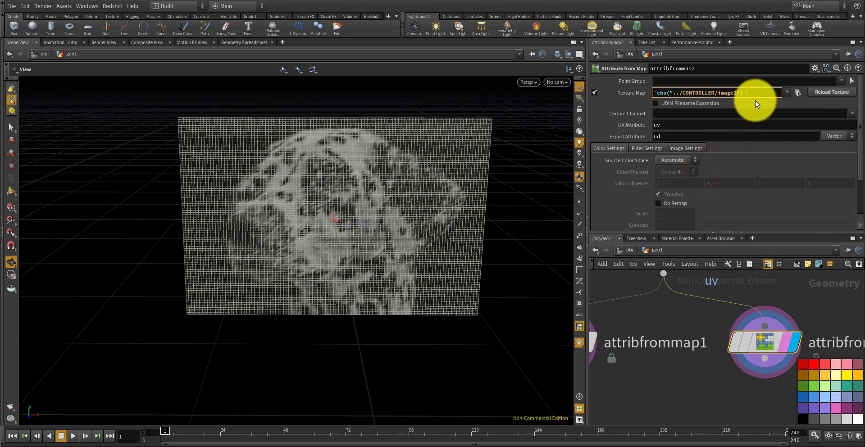
key(Return)
- Add a Point Wrangle node and connect attribfrommap1 to its first input and attribfrommap2 to its second
scroll(716, 328, down, 3)
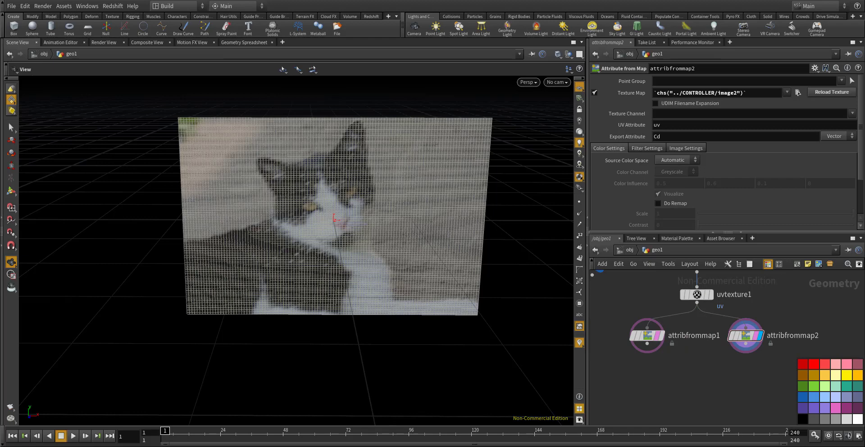
scroll(674, 361, up, 2)
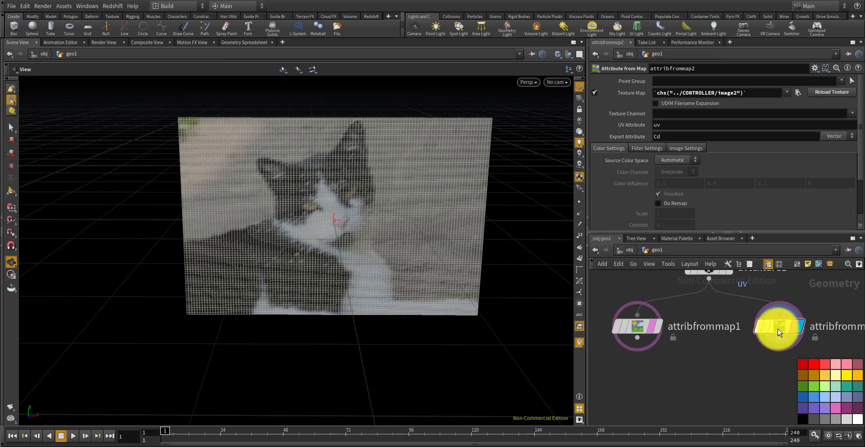
mouse_move(651, 330)
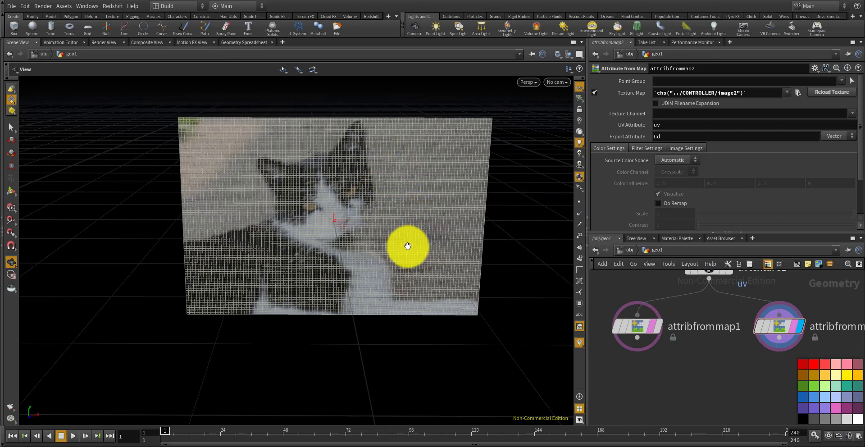
key(Tab)
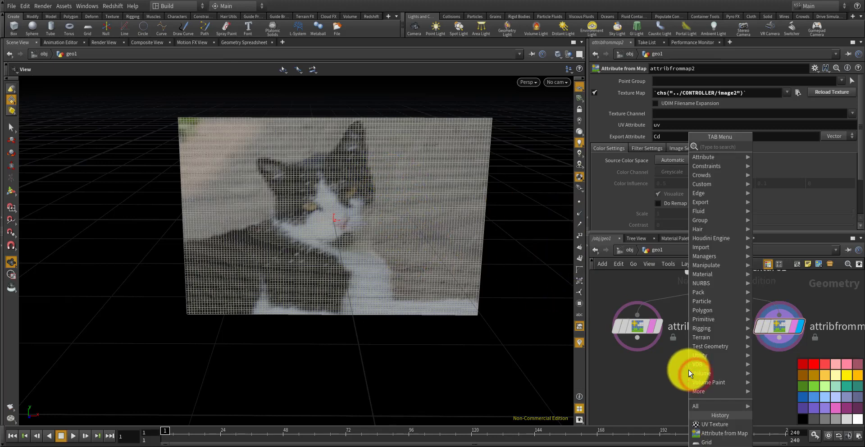
text(point wrang)
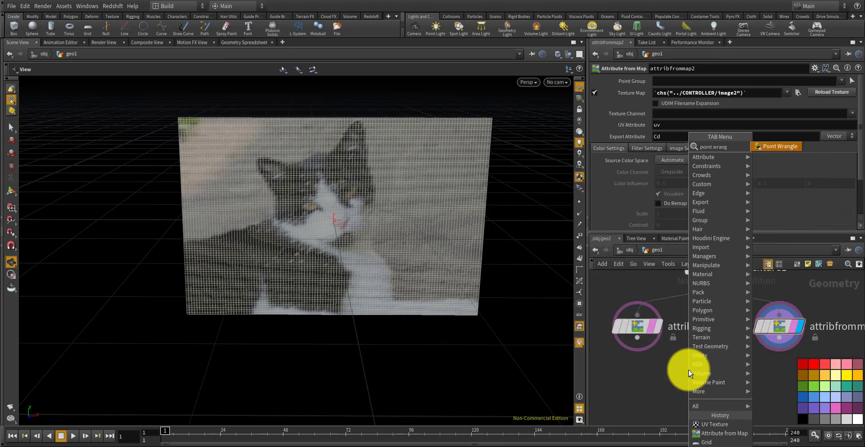
key(Return)
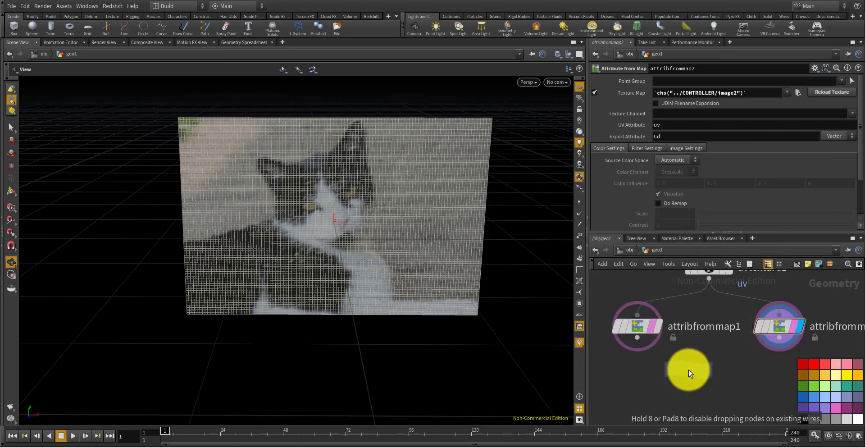
click(701, 375)
drag(634, 341, 687, 362)
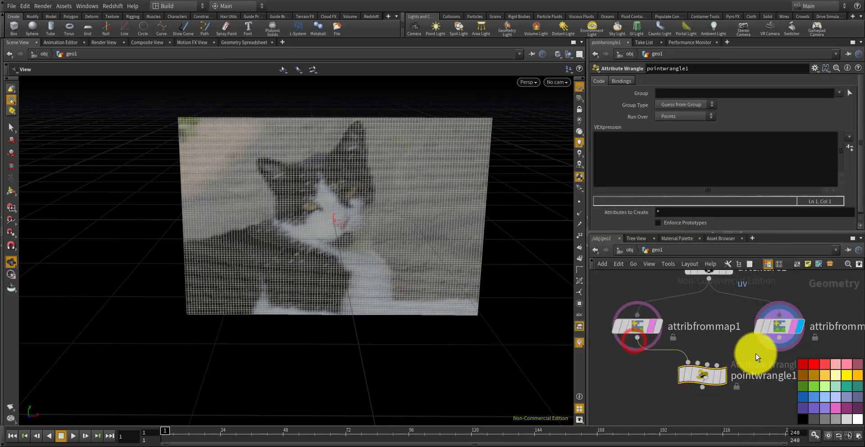
drag(779, 340, 716, 381)
click(708, 380)
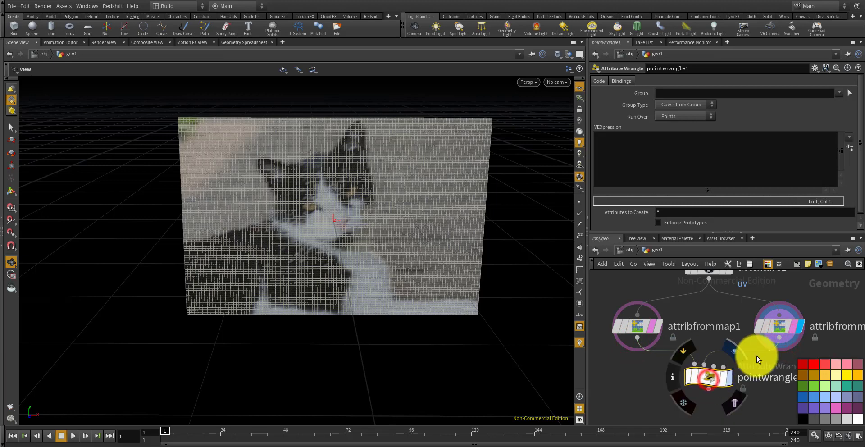
- Rename the point wrangle node as feed_brightness
scroll(756, 358, down, 3)
scroll(766, 378, up, 1)
scroll(767, 378, up, 5)
middle_drag(761, 383, 727, 378)
double_click(729, 342)
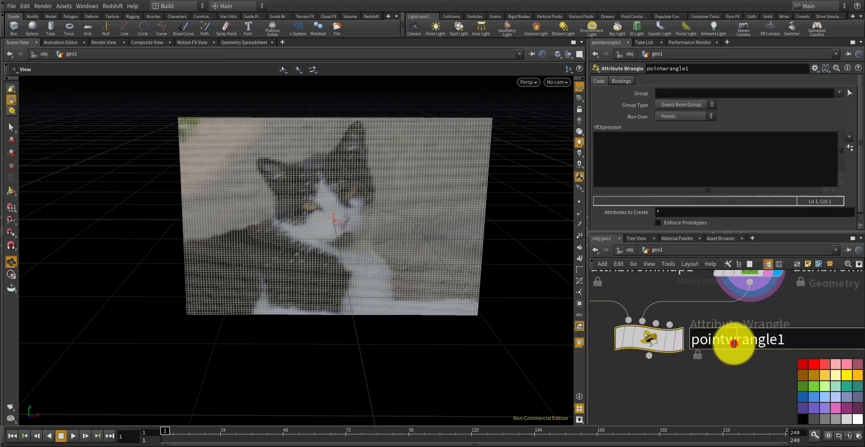
text(feed_brightness)
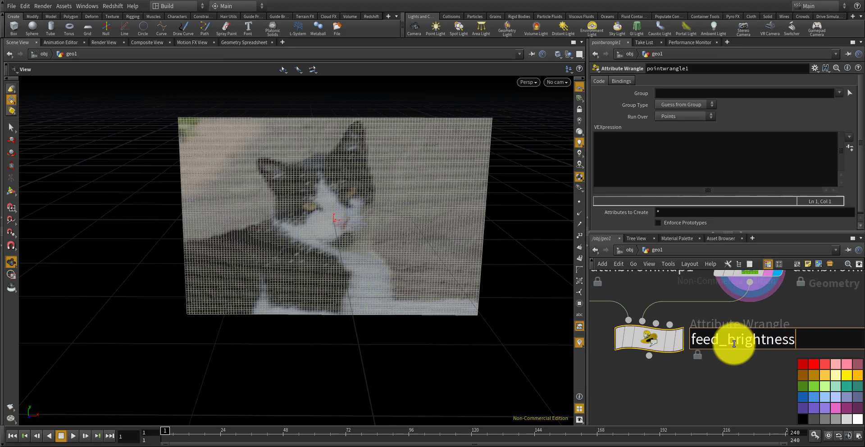
key(Return)
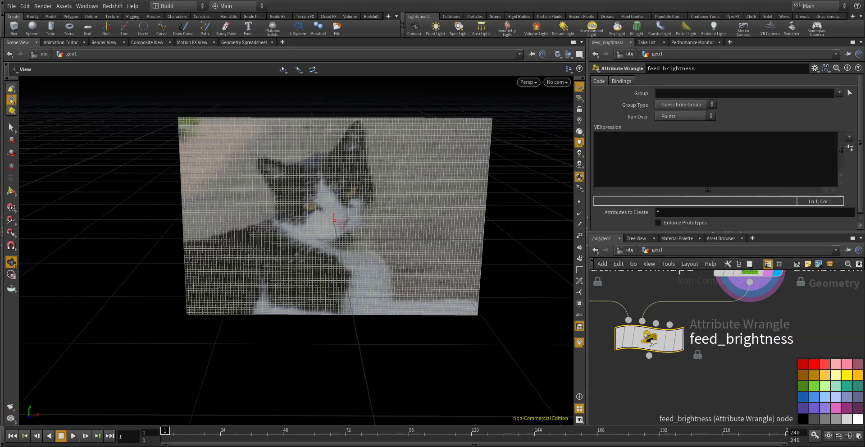
click(685, 161)
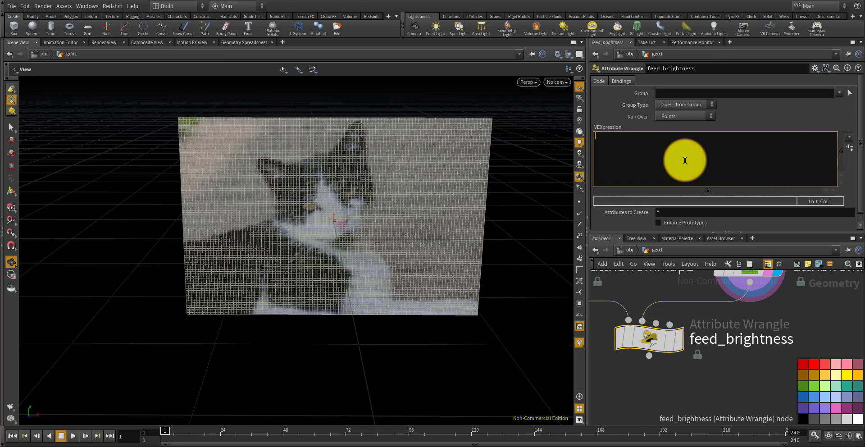
text(vector cd)
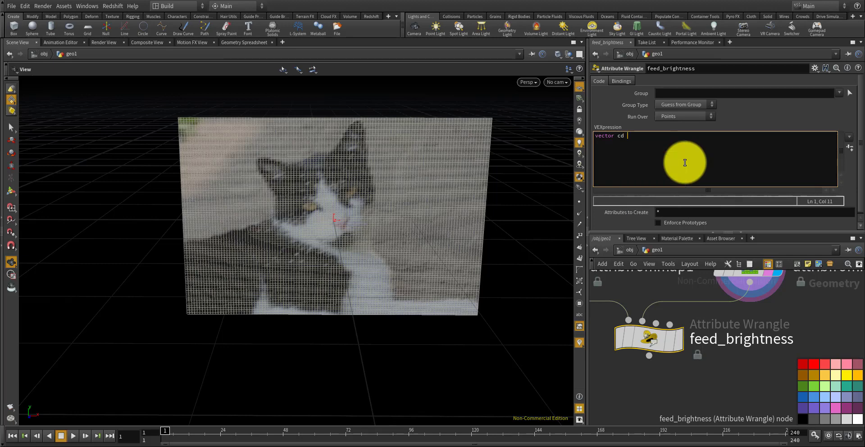
key(BackSpace)
scroll(658, 296, down, 3)
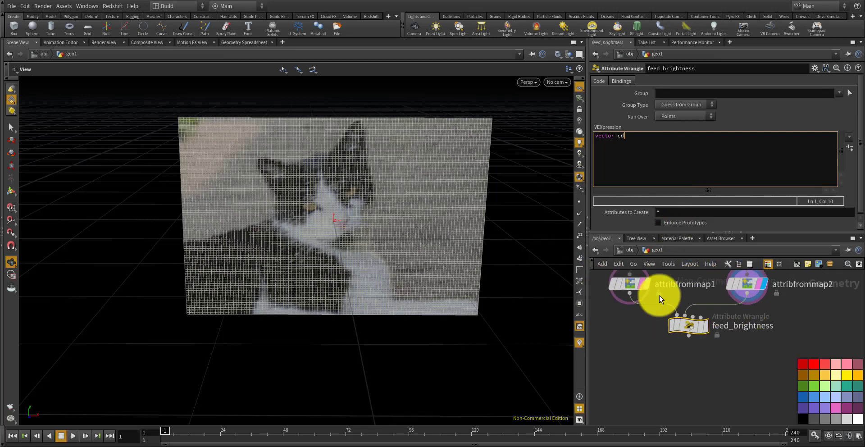
scroll(650, 300, up, 2)
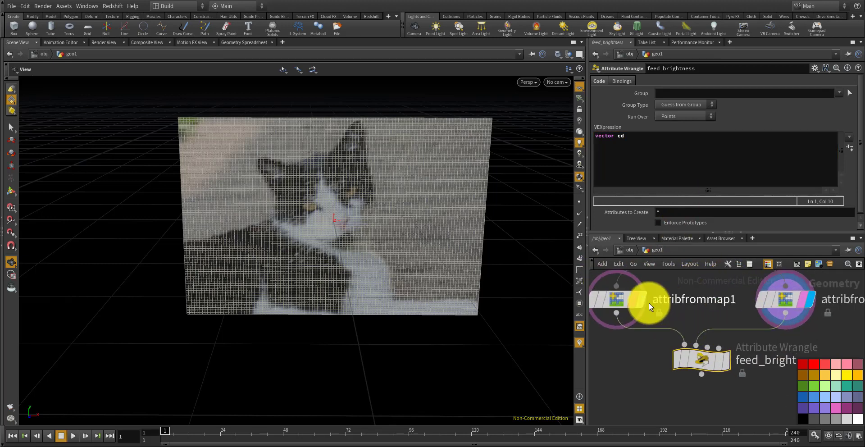
click(670, 159)
text(1)
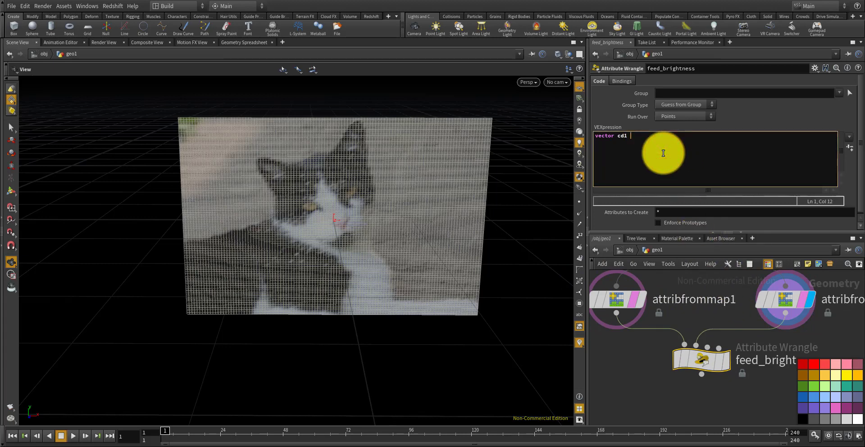
text( = @)
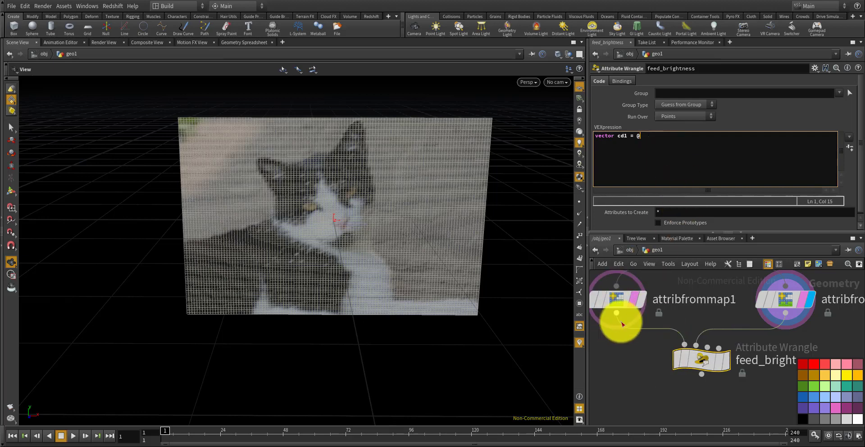
text(Cd;)
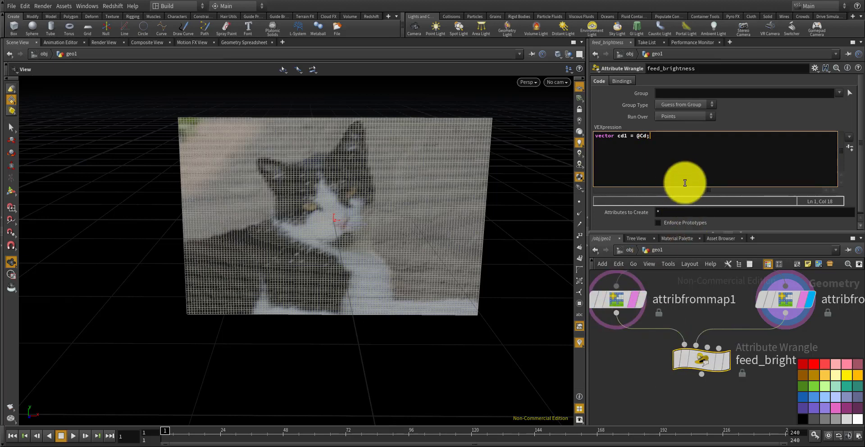
key(Return)
text(vector cd2 = point(1, "Cd", @ptnum);)
key(Return)
key(Return)
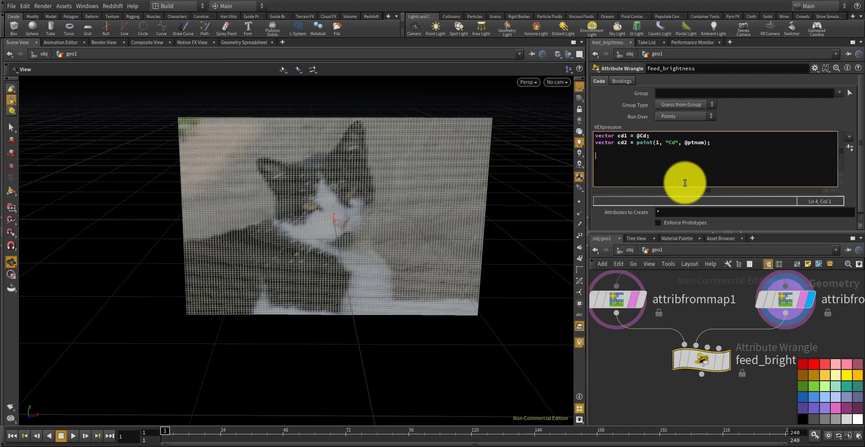
text(f@brightness =)
key(BackSpace)
key(BackSpace)
key(BackSpace)
key(BackSpace)
key(BackSpace)
key(BackSpace)
key(BackSpace)
key(BackSpace)
key(BackSpace)
key(BackSpace)
key(BackSpace)
key(BackSpace)
key(BackSpace)
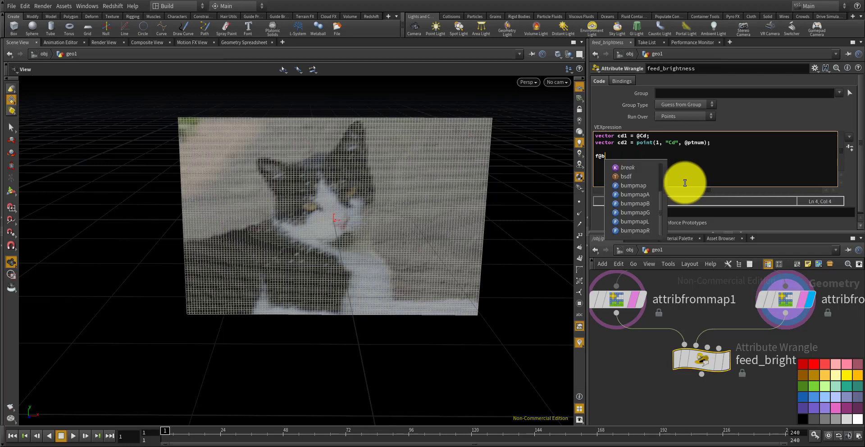
- Define a float function getBrightness(vector col) with opening and closing braces below the color variables
text(function)
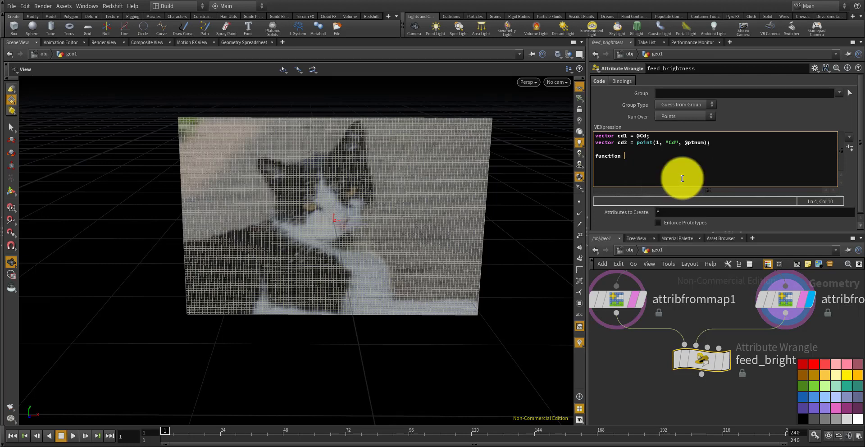
text(float get)
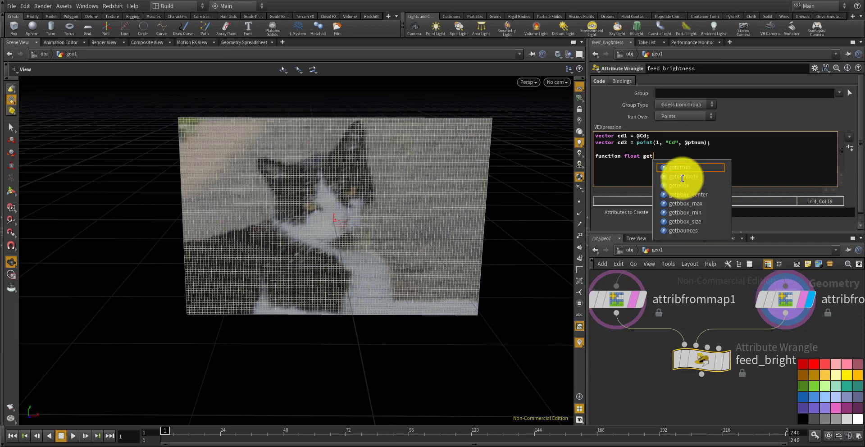
text(Brightness()
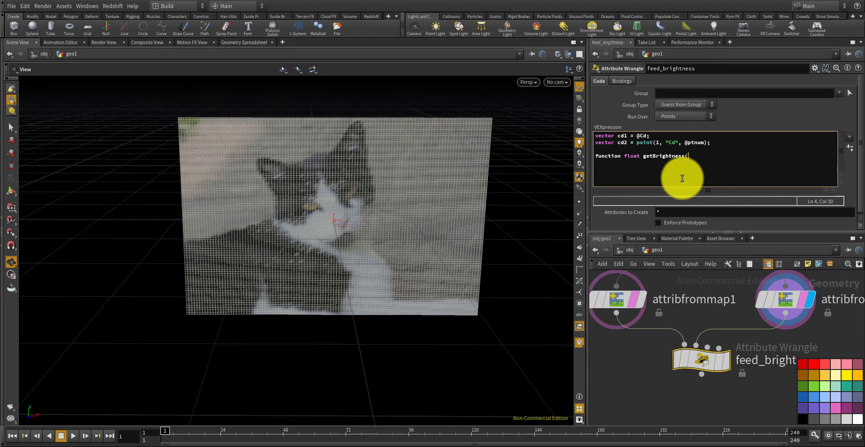
text(vector)
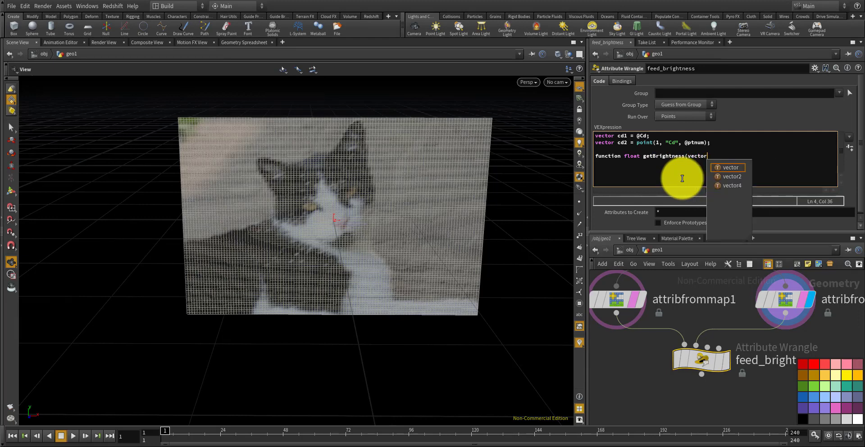
text( col))
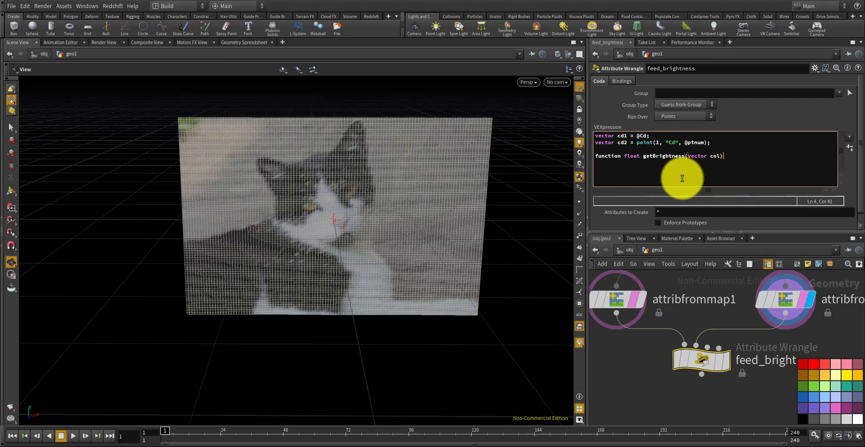
text({)
key(Return)
text(})
key(Return)
- Inside getBrightness, declare a float brightness starting with 0.21226*col.x
text(float b)
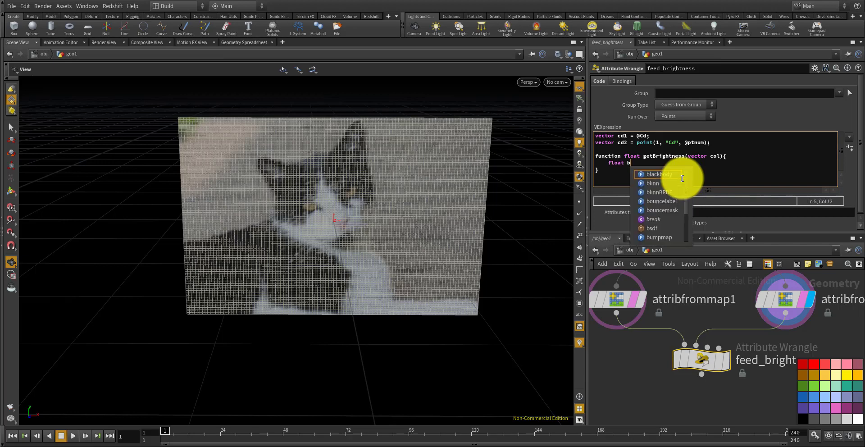
text(rightness)
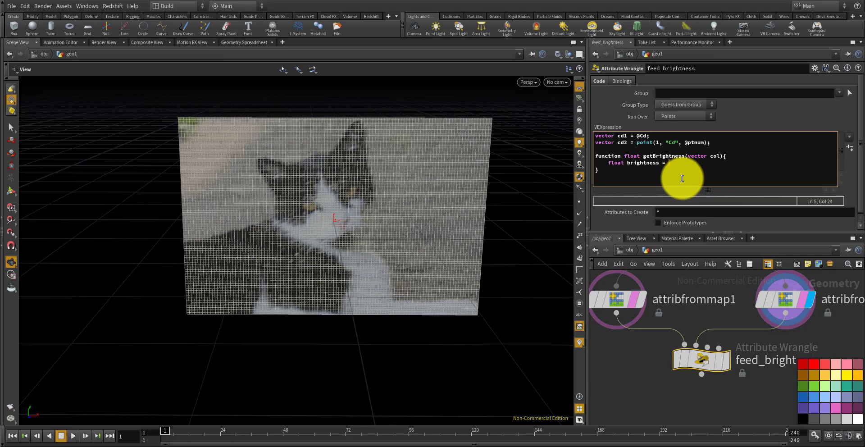
text( = 0)
text(.2)
text(122)
text(6*)
text(cd1)
key(BackSpace)
key(BackSpace)
key(BackSpace)
text(col.x)
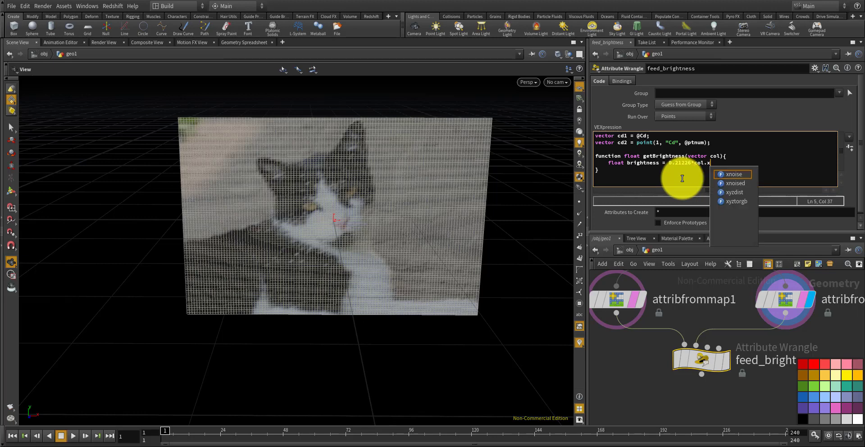
- Complete the brightness line with "+ 0.7152*col.y + 0.0722*col.z);" and leave a blank line below it
text( + 0.)
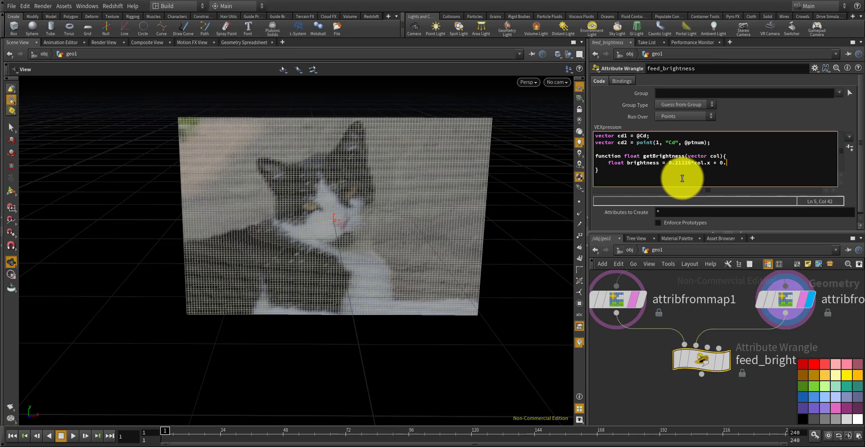
text(8)
key(BackSpace)
text(7152*col.y)
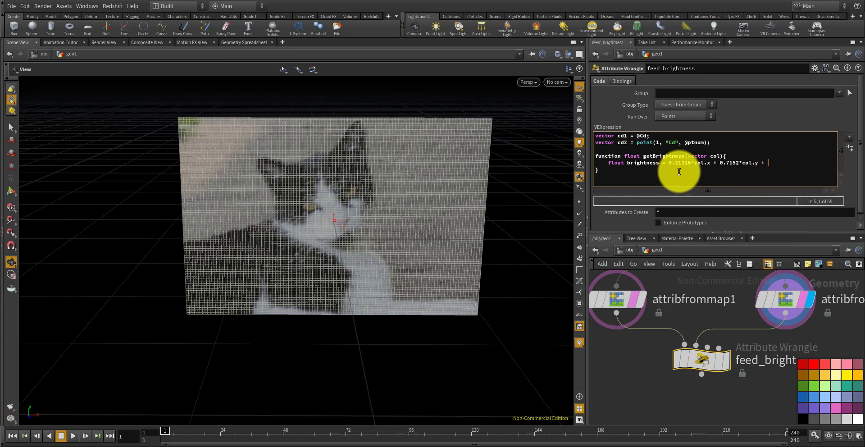
text( + 0.)
text(col.z);)
key(Return)
key(Return)
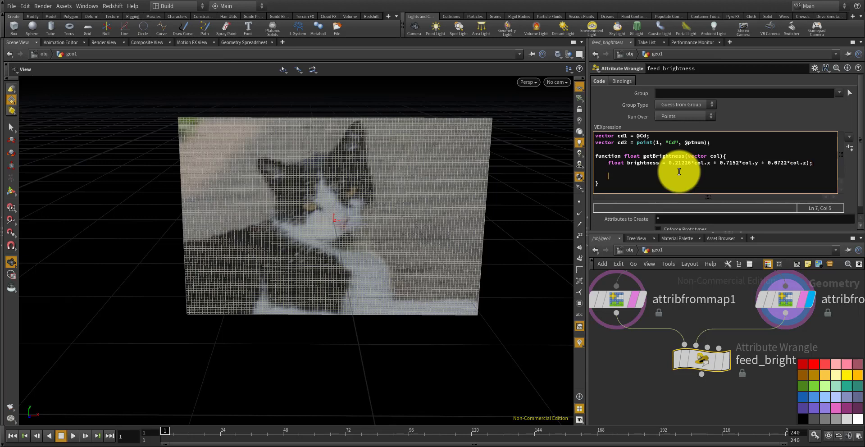
- Return brightness at the end of the getBrightness function, with the closing brace directly below
text(return br)
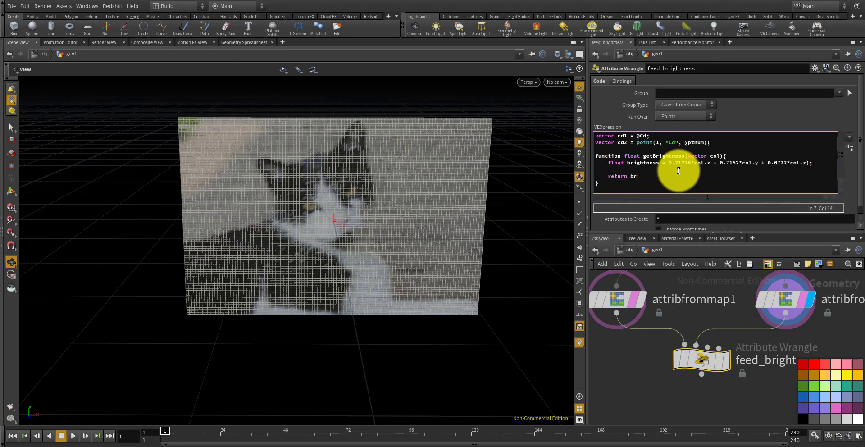
text(ightness;)
key(Return)
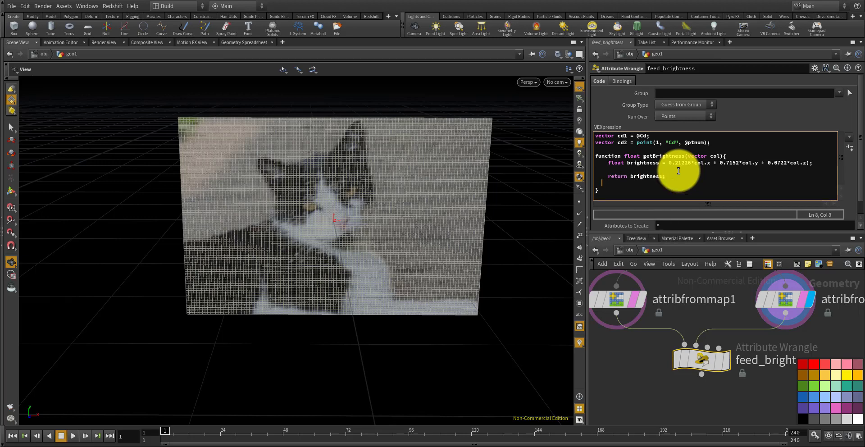
key(BackSpace)
key(BackSpace)
key(BackSpace)
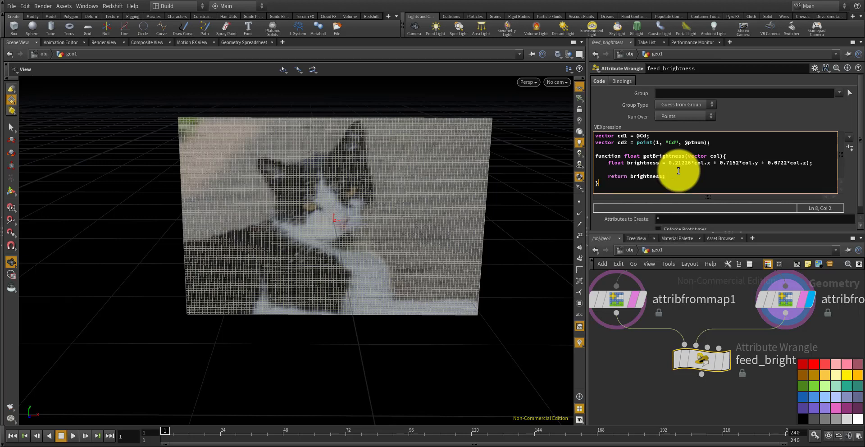
- Below the function, set f@brightness1 to getBrightness(cd1) and f@brightness2 to getBrightness(cd2)
key(Return)
key(Return)
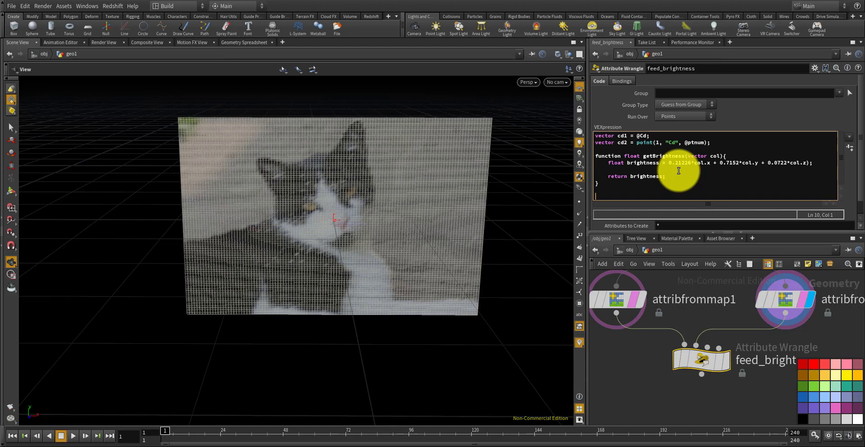
text(f@)
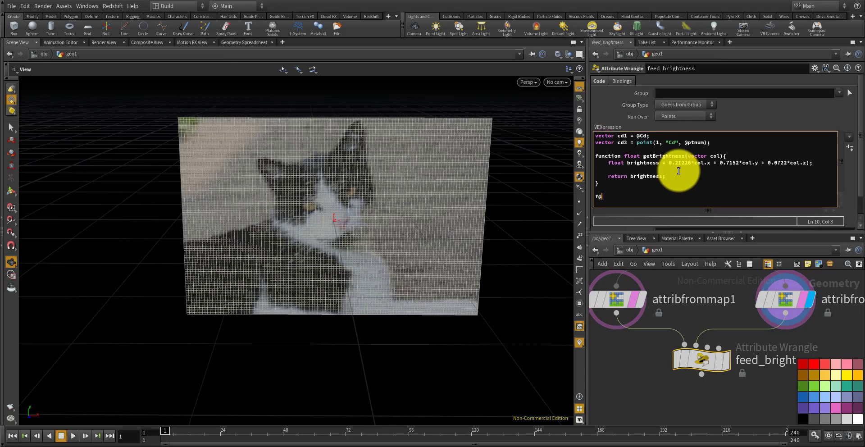
text(brightness1 =)
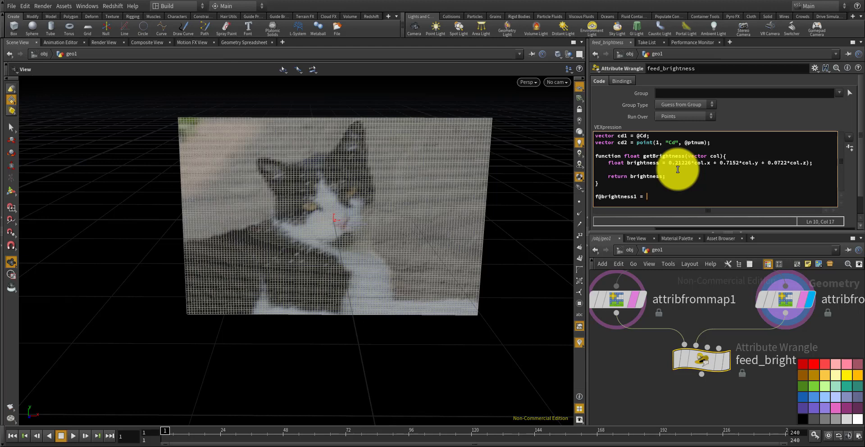
text(brightn)
text(ess1 = getBrightness(cd1); )
text(f)
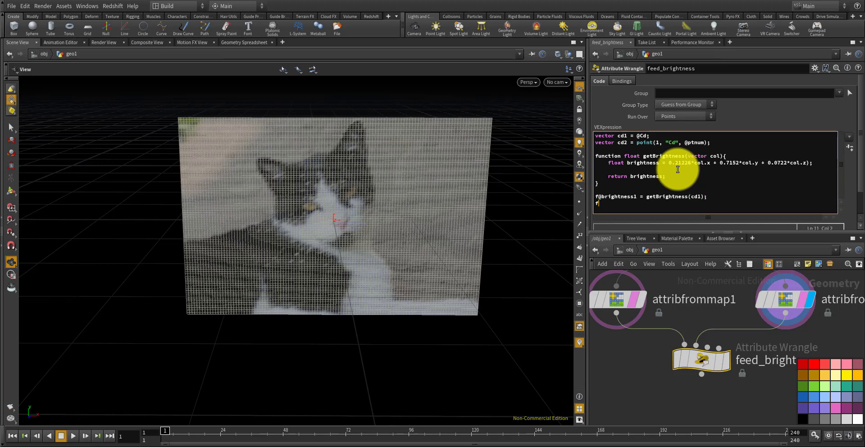
text(@brightness2 = getBrightness(cd2);)
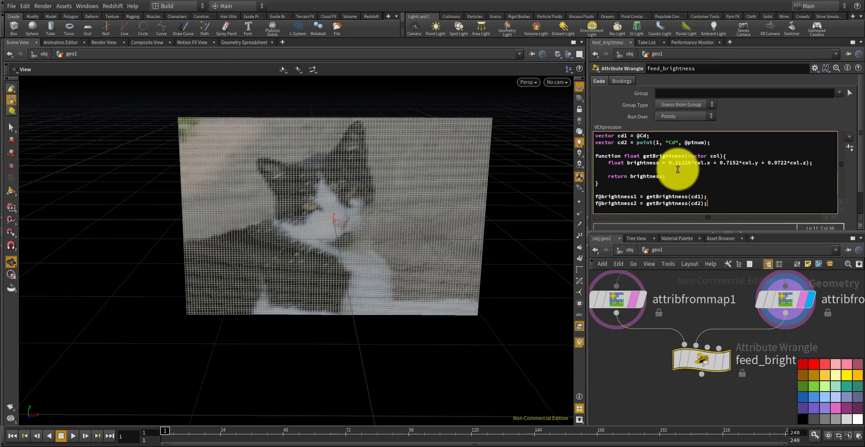
- Apply the wrangle code and add a Geometry Spreadsheet tab to the pane holding the node parameters
click(653, 357)
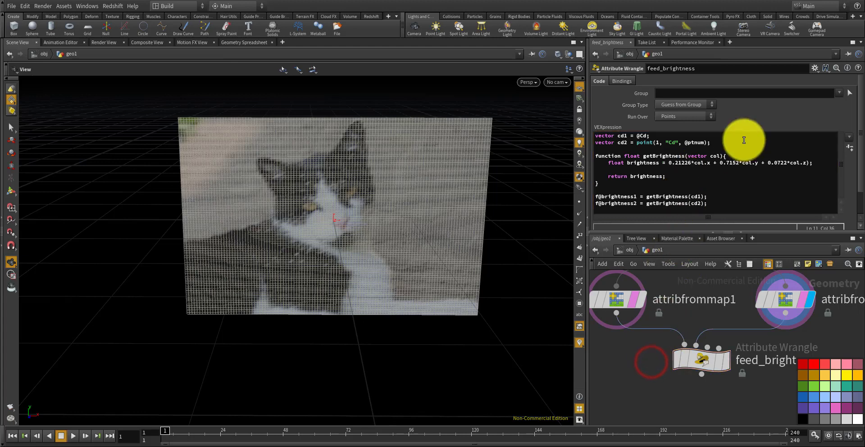
click(728, 42)
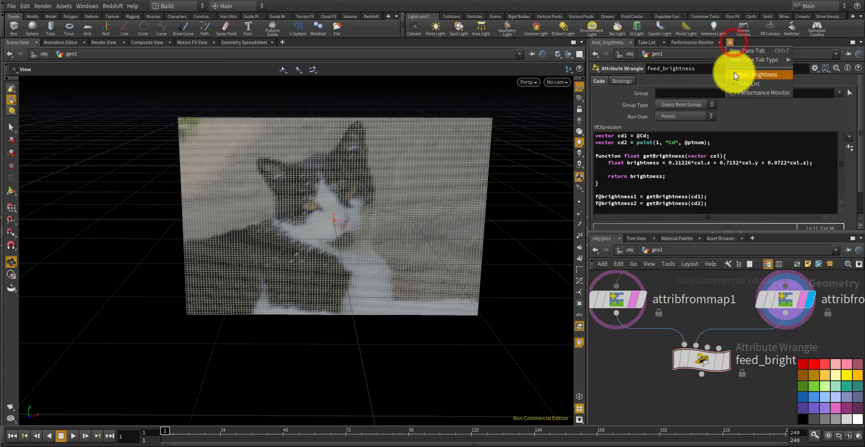
mouse_move(737, 61)
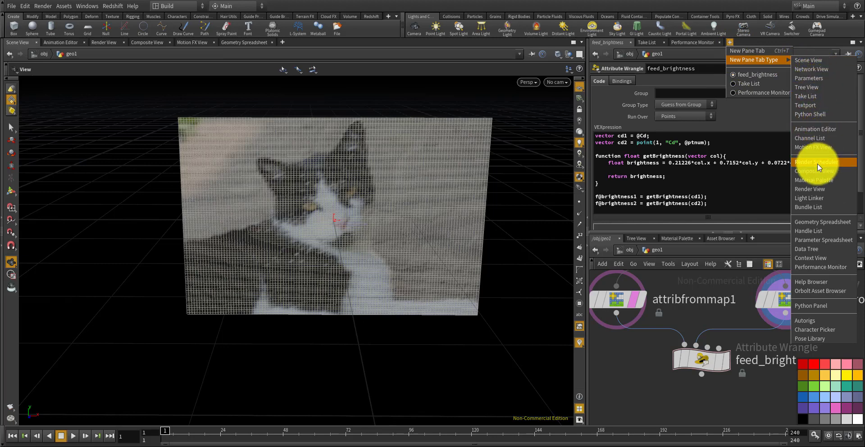
click(810, 221)
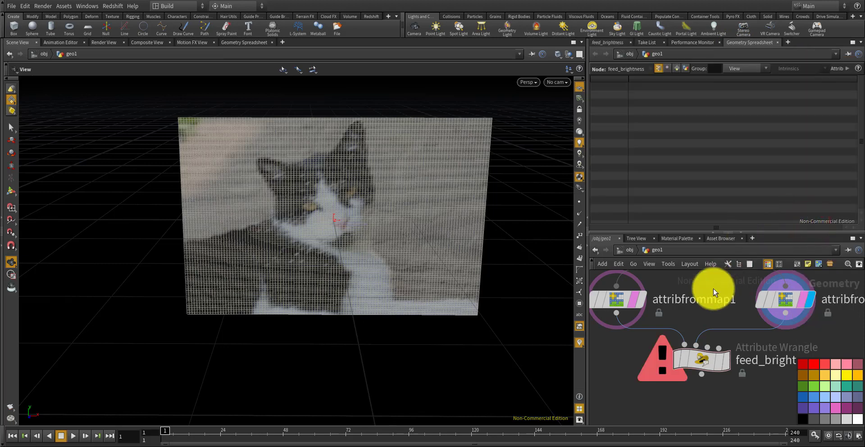
- Make feed_brightness the displayed node and select it
click(704, 359)
click(724, 360)
click(718, 359)
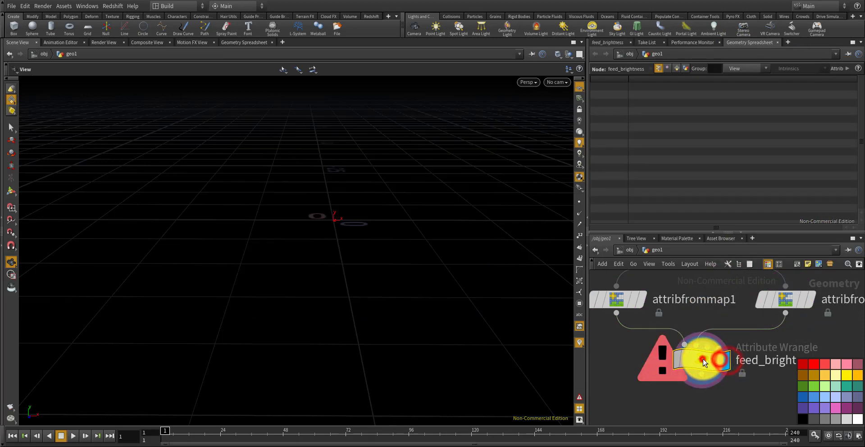
click(701, 359)
- Return to feed_brightness's code and remove the stray closing parenthesis after col.z in the brightness line
click(607, 42)
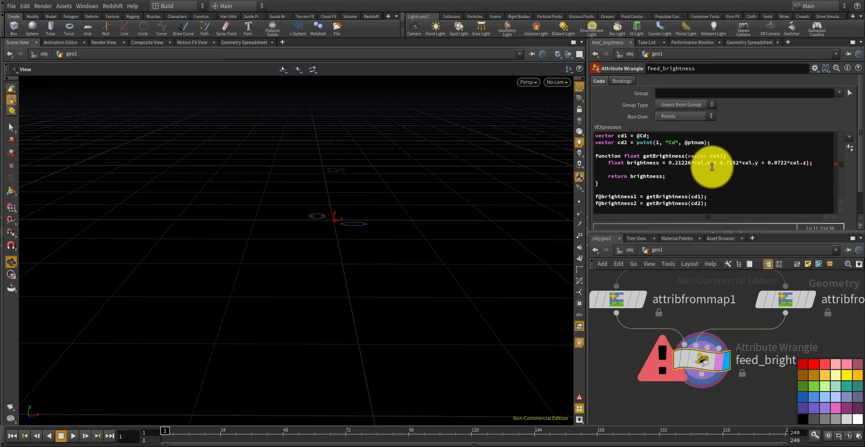
click(809, 162)
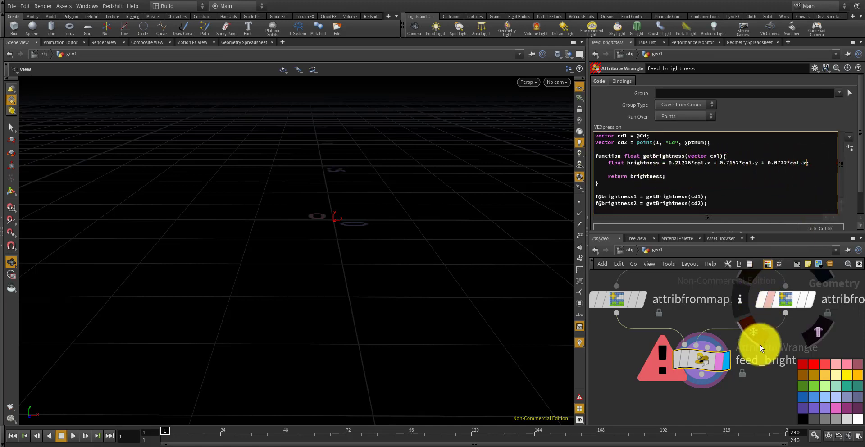
- Apply the corrected wrangle code and check the brightness1 and brightness2 columns in the Geometry Spreadsheet
click(751, 402)
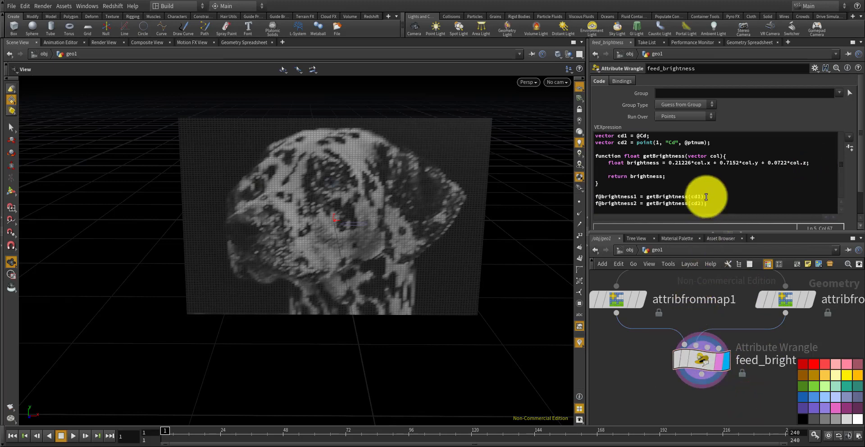
click(745, 42)
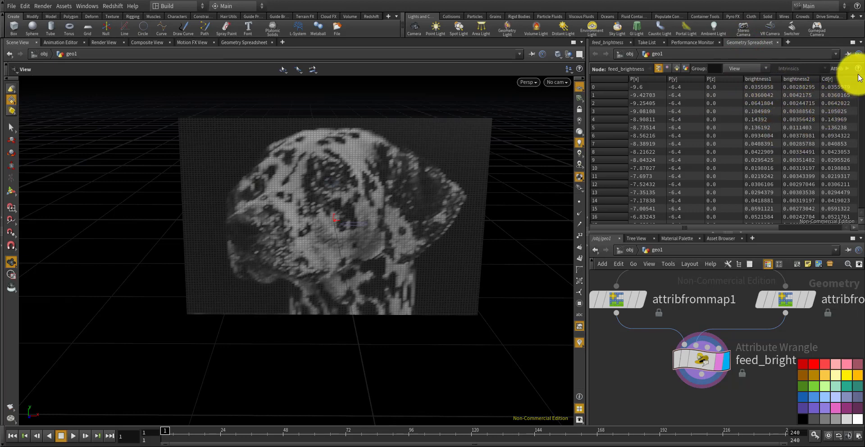
mouse_move(861, 78)
mouse_down()
mouse_move(862, 101)
mouse_move(862, 69)
mouse_move(860, 78)
mouse_up()
mouse_move(707, 229)
mouse_down()
mouse_move(764, 231)
mouse_move(715, 234)
mouse_up()
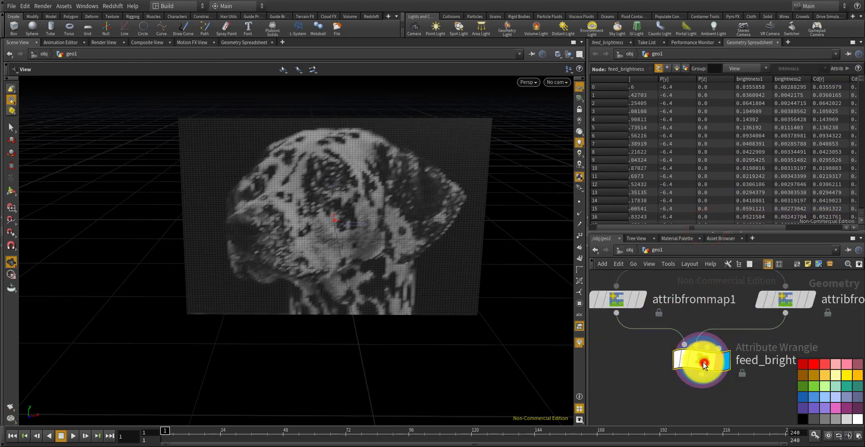
click(607, 43)
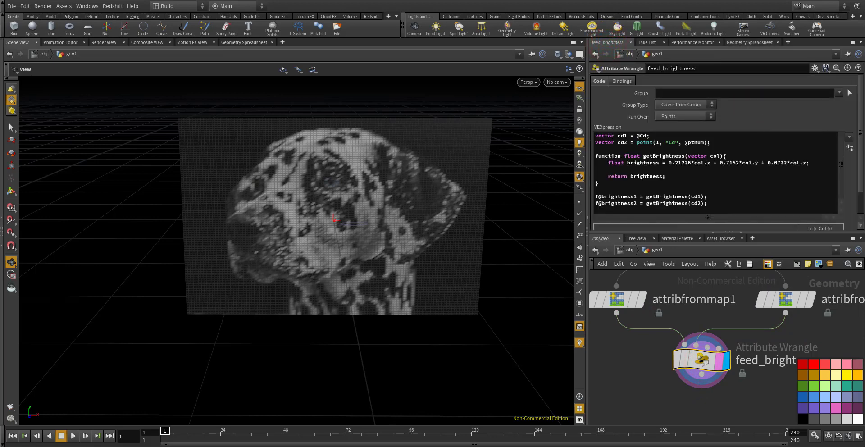
- Add a Delete node below feed_brightness, connect it to the wrangle's output and make it the displayed node
scroll(634, 361, down, 3)
scroll(636, 362, up, 3)
middle_drag(684, 407, 671, 358)
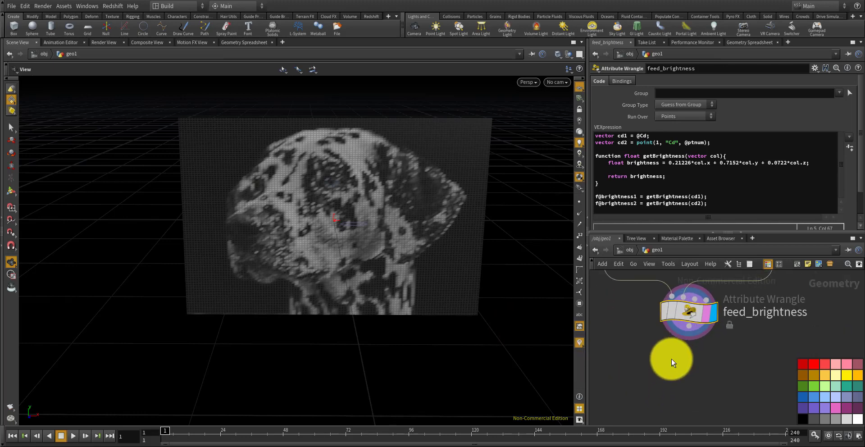
drag(432, 257, 164, 167)
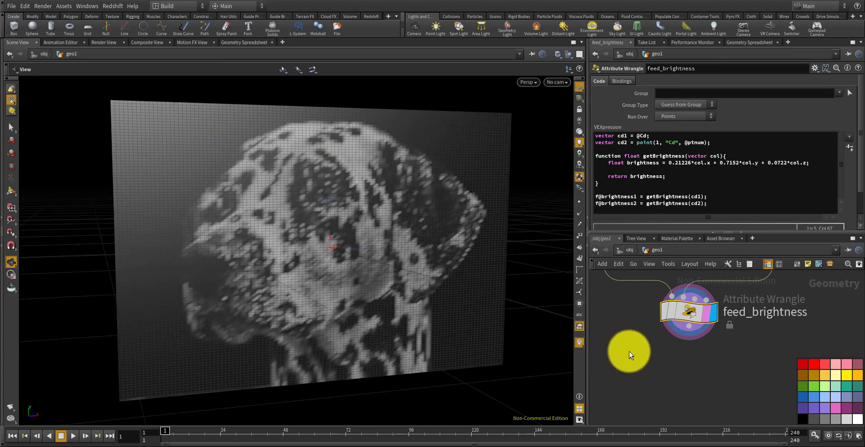
key(Tab)
text(me)
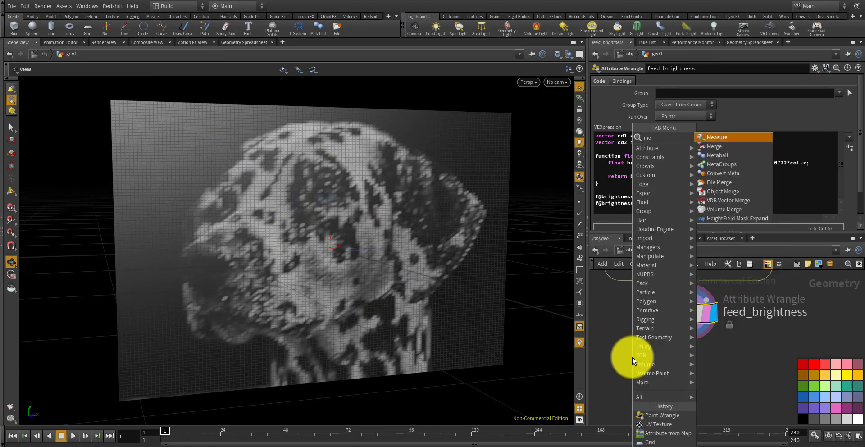
key(BackSpace)
key(BackSpace)
text(dele)
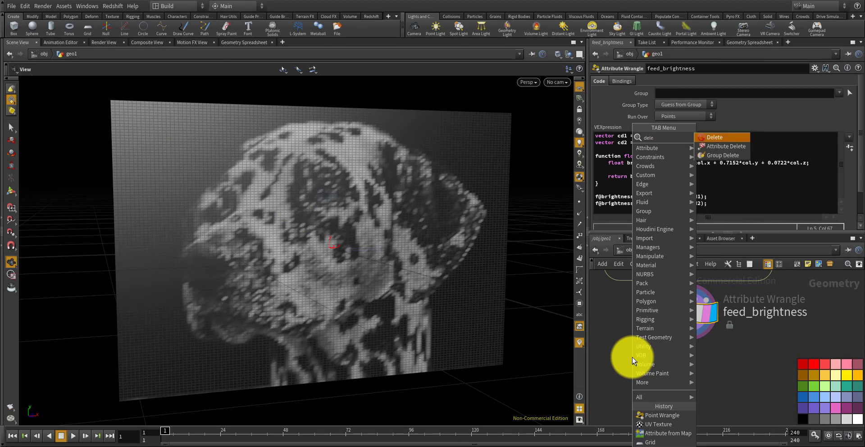
key(Return)
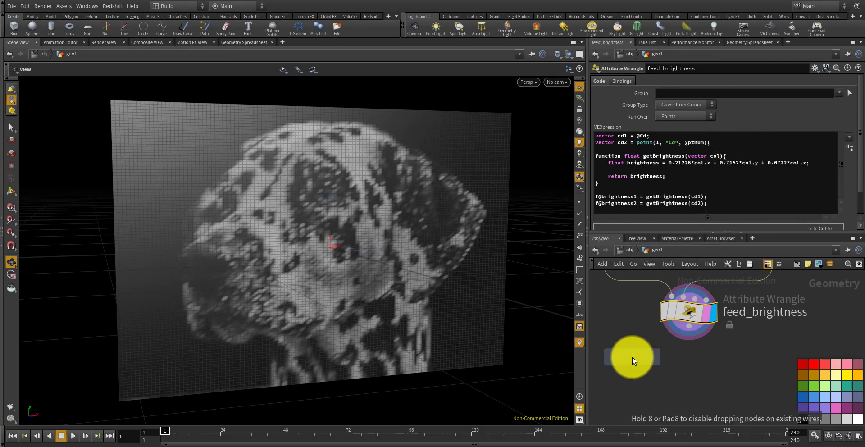
click(686, 357)
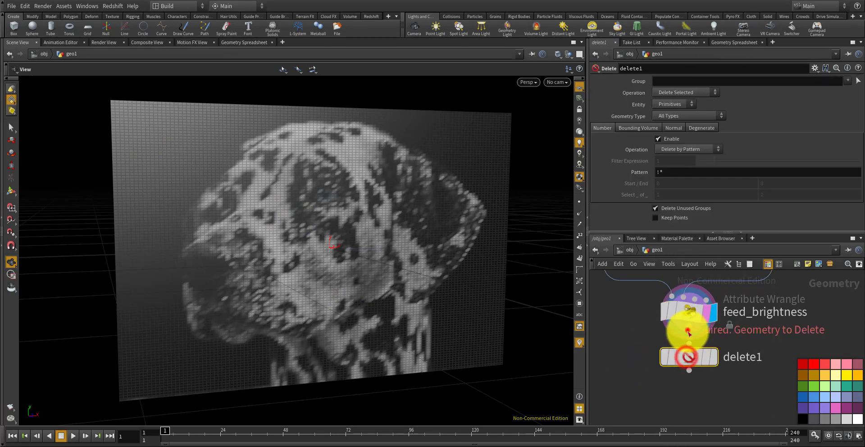
click(710, 360)
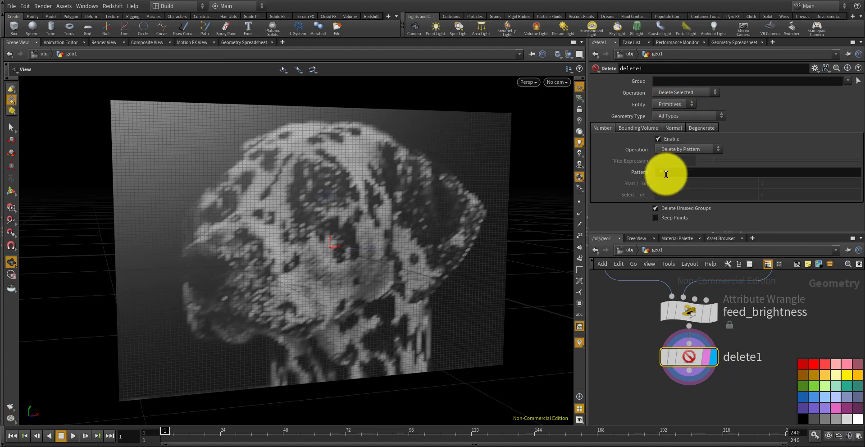
- Set the Delete node's pattern to * and enable Keep Points so only the grid's points remain
drag(660, 173, 642, 173)
key(BackSpace)
key(Return)
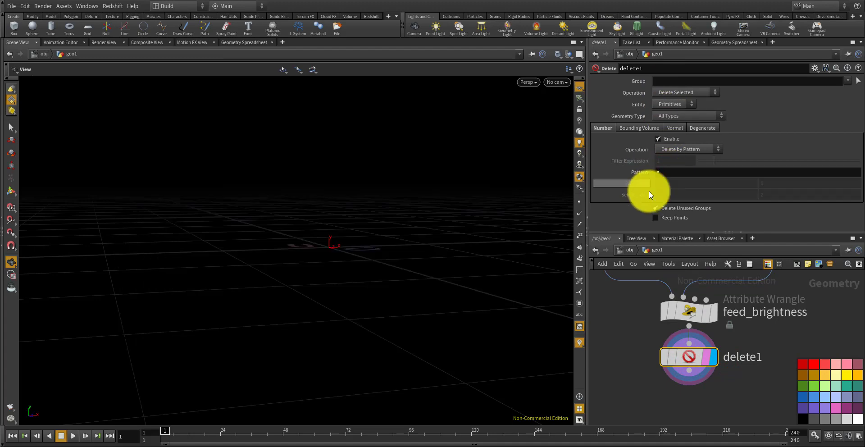
click(655, 217)
click(608, 331)
drag(431, 235, 361, 215)
scroll(373, 208, down, 3)
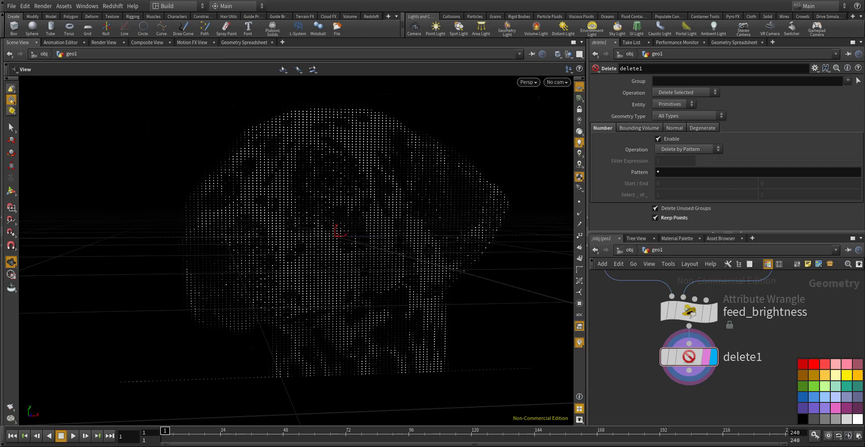
- Examine delete1's brightness and Cd point attributes in the Geometry Spreadsheet and review the nodes feeding into it
click(638, 322)
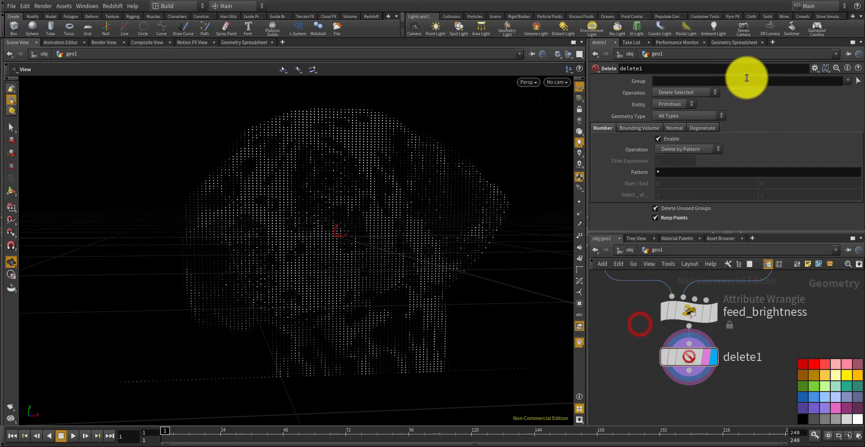
click(743, 45)
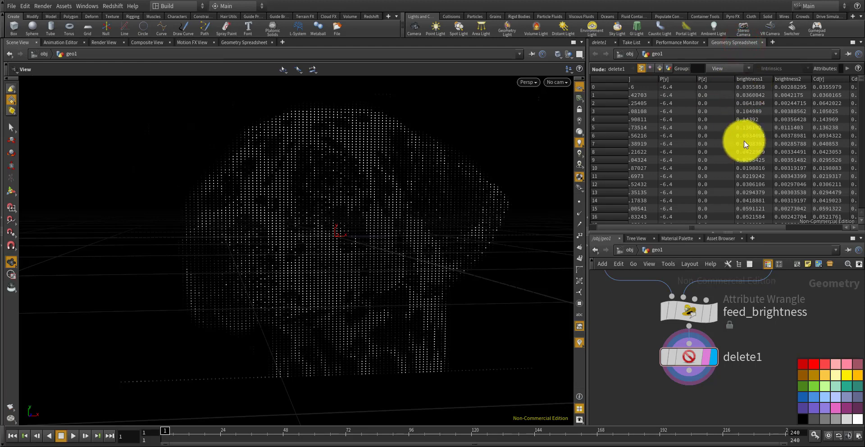
drag(749, 227, 804, 230)
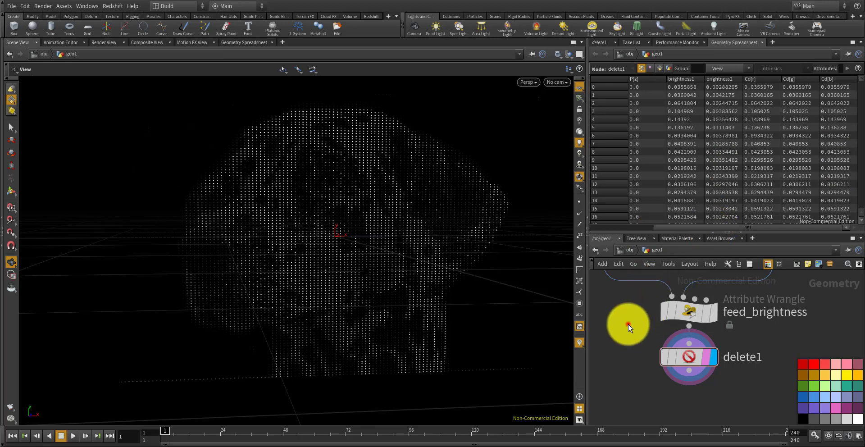
scroll(628, 323, down, 3)
middle_drag(632, 313, 652, 347)
scroll(635, 309, up, 2)
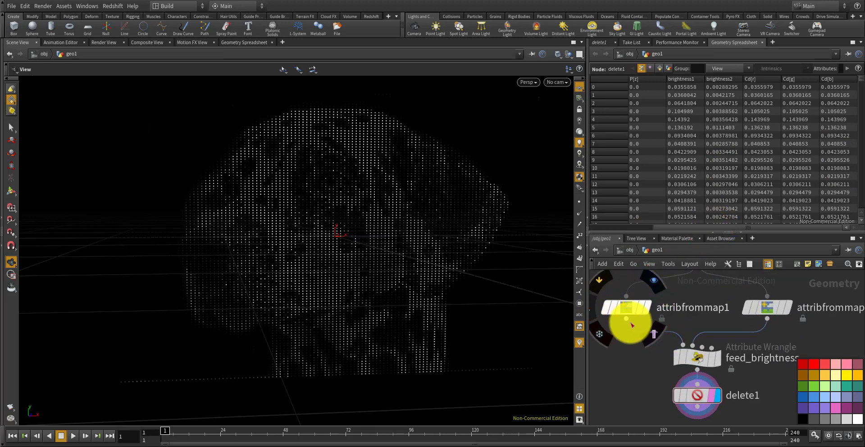
scroll(631, 350, down, 2)
scroll(650, 399, up, 2)
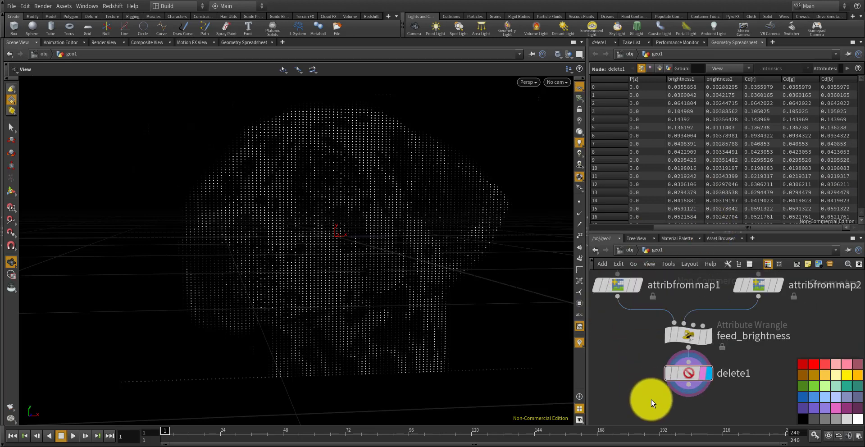
- Add an Attribute Delete node below delete1, connect it and make it the displayed node
scroll(669, 385, up, 2)
key(Tab)
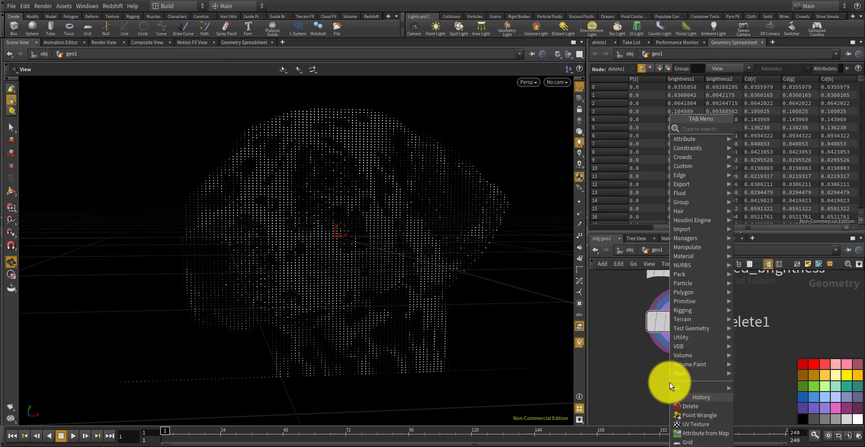
text(delete att)
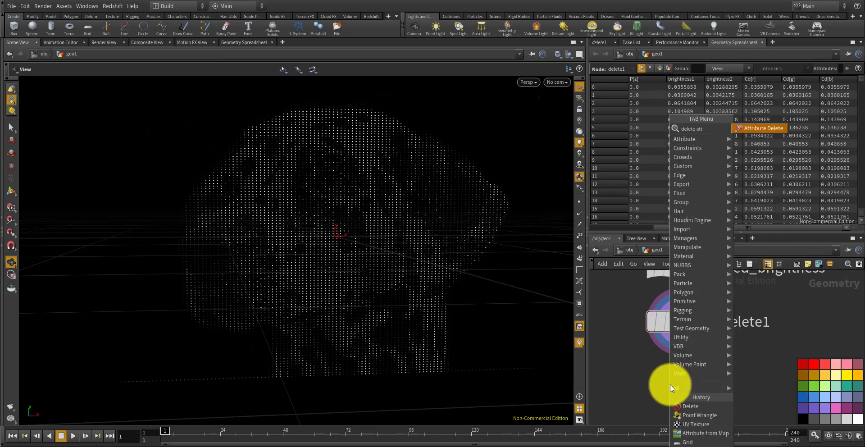
key(Return)
click(678, 365)
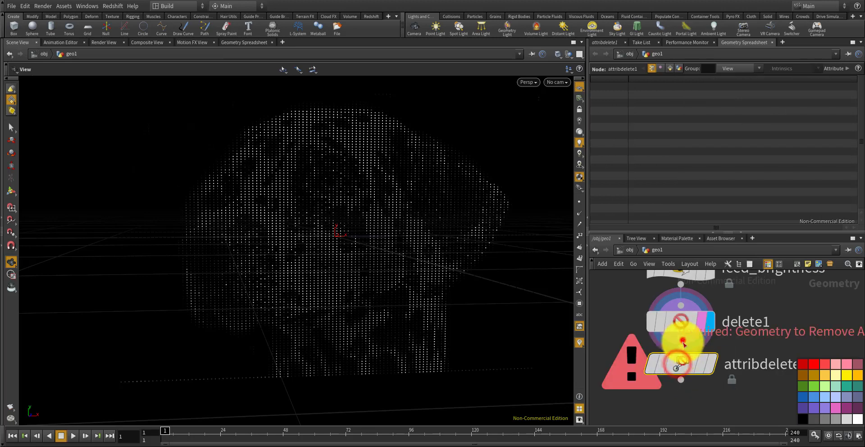
click(680, 337)
click(676, 370)
click(708, 386)
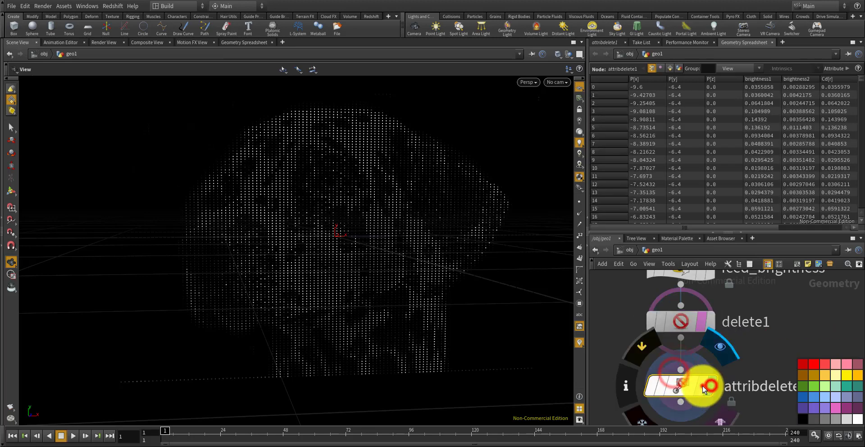
- Set the Attribute Delete node's Point Attributes to Cd to remove the point colour
click(606, 42)
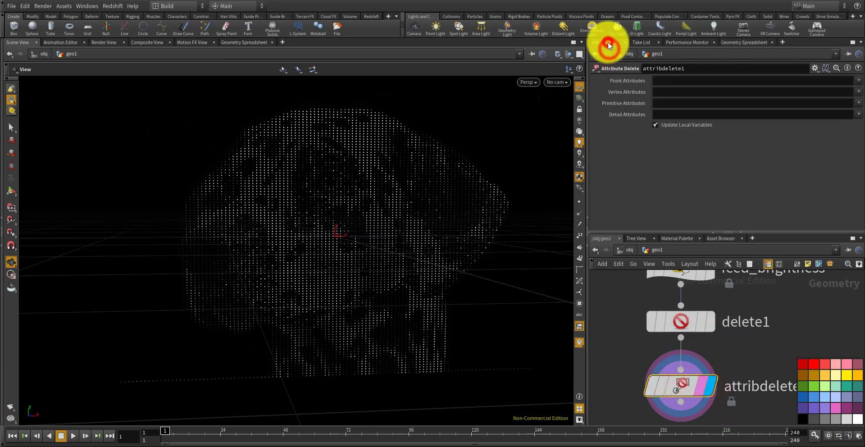
click(662, 81)
text(Cd)
key(Return)
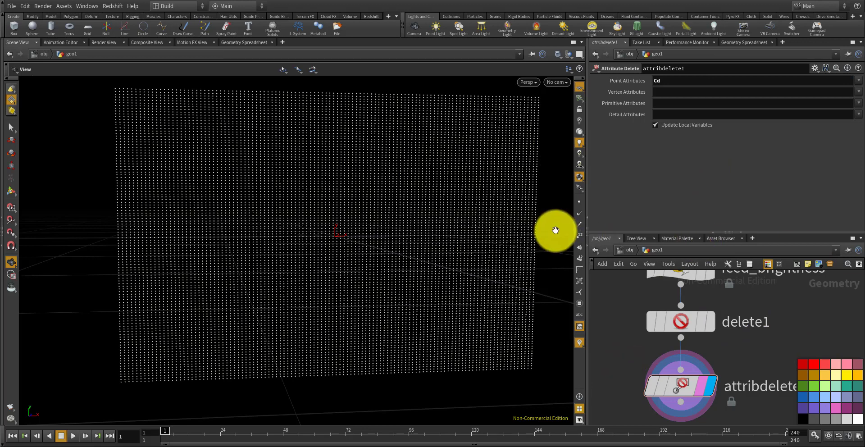
- Inspect the uncoloured grid points up close in the viewport
scroll(521, 222, up, 3)
scroll(521, 222, down, 2)
drag(478, 203, 269, 170)
scroll(293, 198, down, 3)
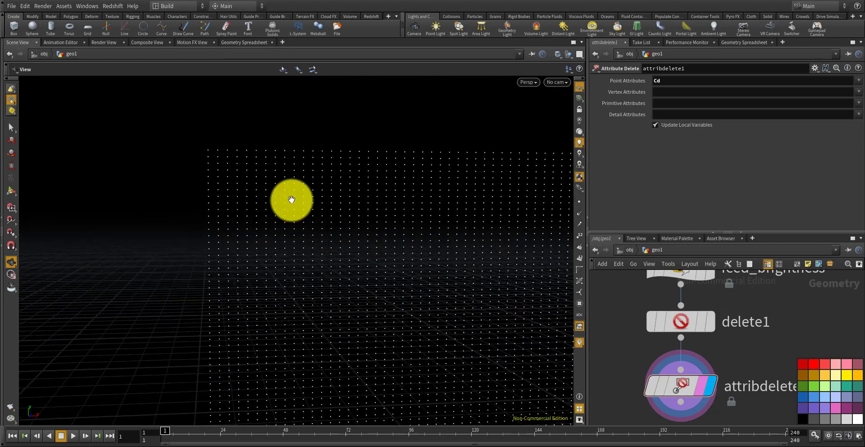
scroll(234, 169, up, 5)
scroll(163, 124, up, 3)
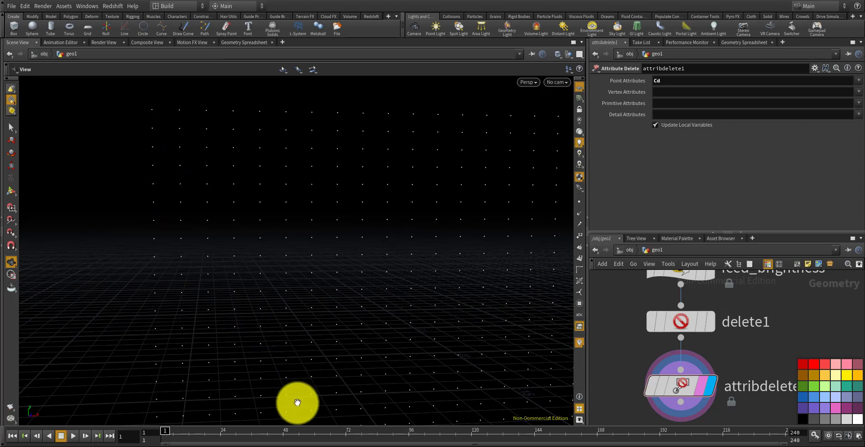
- Switch to the web browser to study the parametric brick wall reference image, and return to Houdini
click(314, 424)
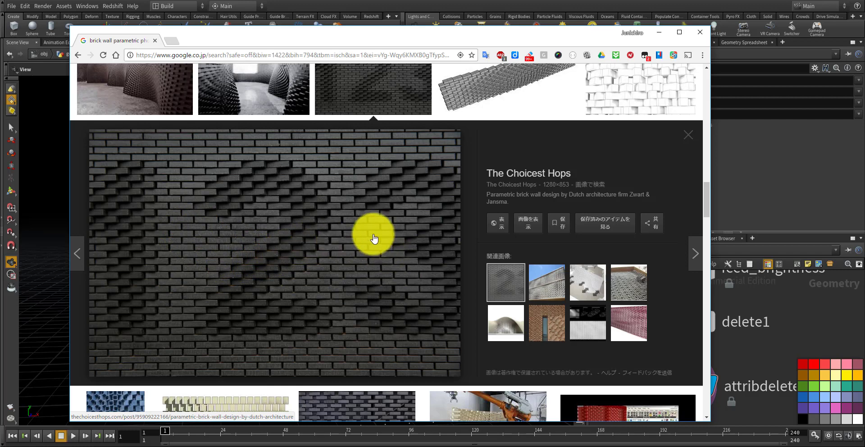
scroll(349, 262, down, 1)
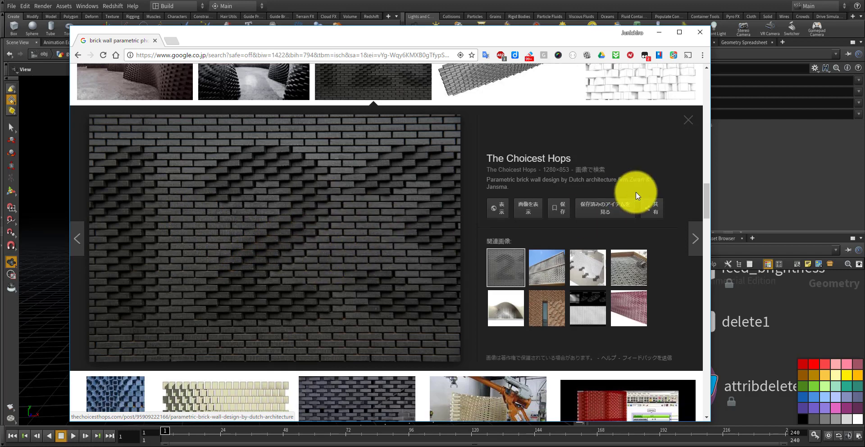
click(743, 188)
- Examine the rows and columns of grid points near the grid's corner for the brick layout
scroll(430, 154, down, 2)
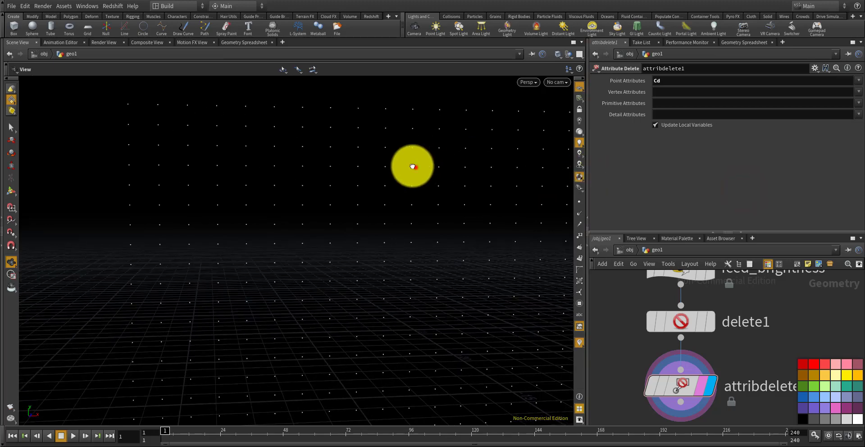
drag(415, 167, 382, 161)
scroll(229, 150, up, 3)
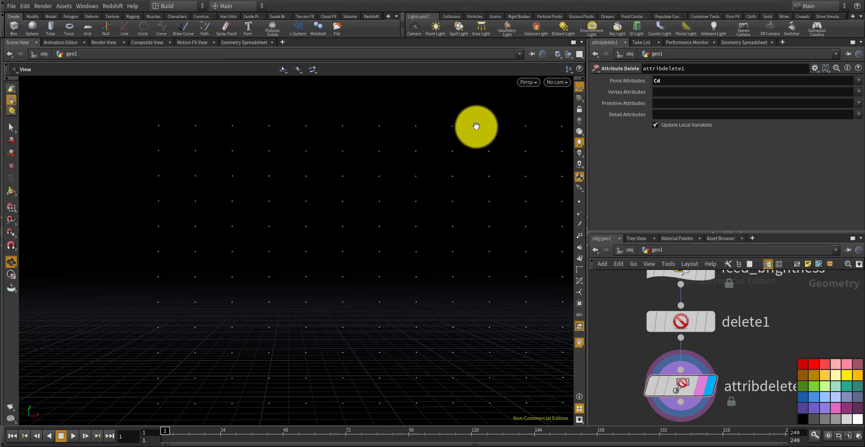
scroll(340, 126, down, 2)
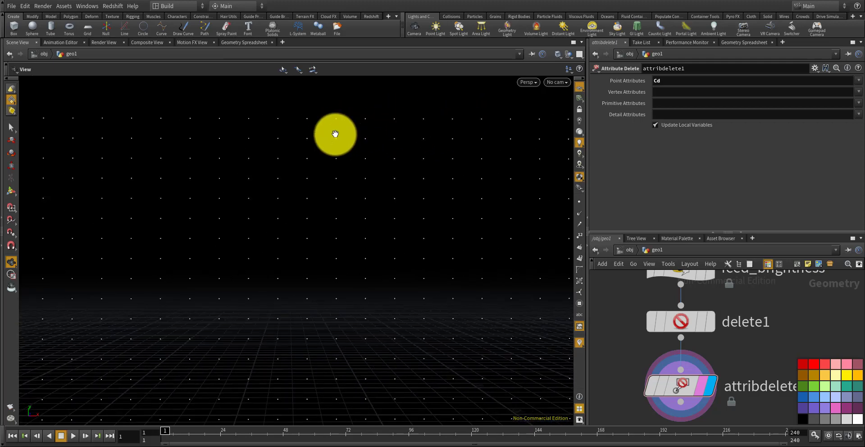
middle_drag(334, 134, 274, 137)
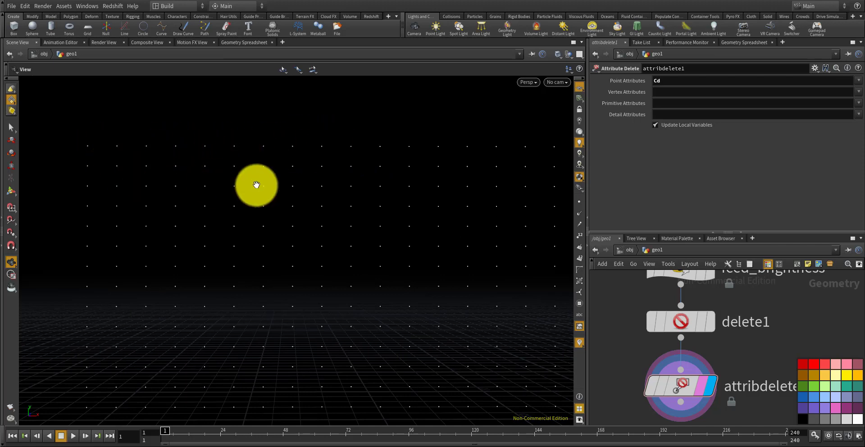
scroll(90, 173, up, 1)
scroll(90, 173, up, 2)
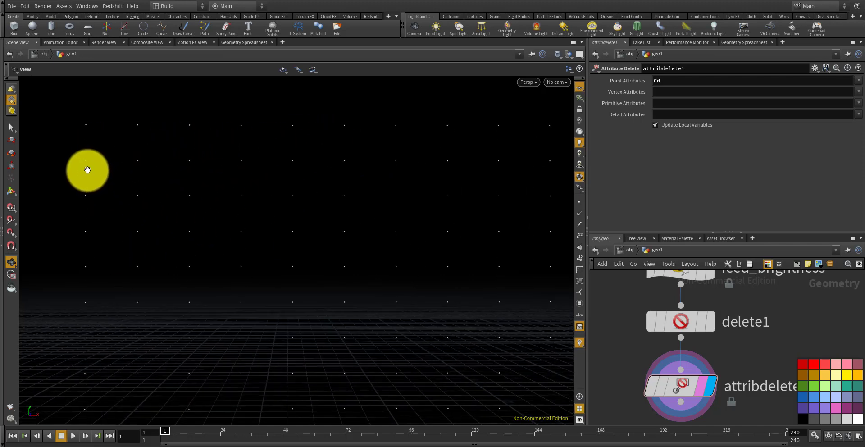
scroll(88, 165, down, 1)
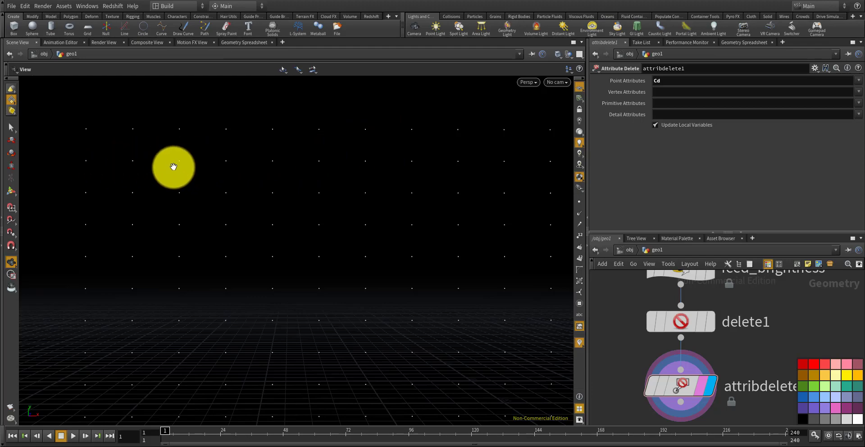
- Display the point numbers and examine how they are ordered across the grid
scroll(235, 163, down, 2)
scroll(236, 162, down, 5)
mouse_move(249, 174)
mouse_down()
mouse_move(310, 210)
mouse_move(229, 166)
mouse_move(330, 228)
mouse_move(223, 178)
mouse_move(268, 207)
mouse_move(436, 240)
mouse_move(566, 234)
mouse_move(380, 203)
mouse_move(488, 261)
mouse_move(323, 228)
mouse_move(408, 363)
mouse_up()
scroll(416, 370, up, 10)
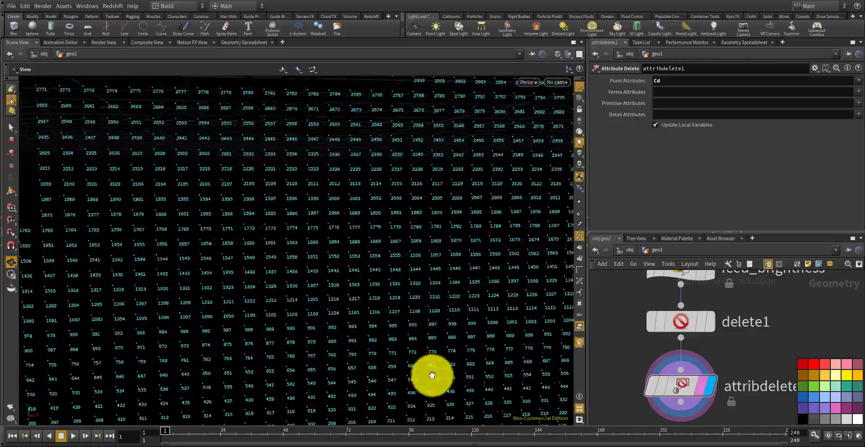
- Examine the point numbering along the lowest rows and first column at the grid's corner, and hide the point numbers
middle_drag(431, 378, 442, 299)
scroll(437, 311, down, 5)
mouse_move(436, 311)
mouse_down()
mouse_move(369, 321)
mouse_move(466, 316)
mouse_up()
middle_drag(367, 295, 434, 279)
scroll(289, 310, up, 10)
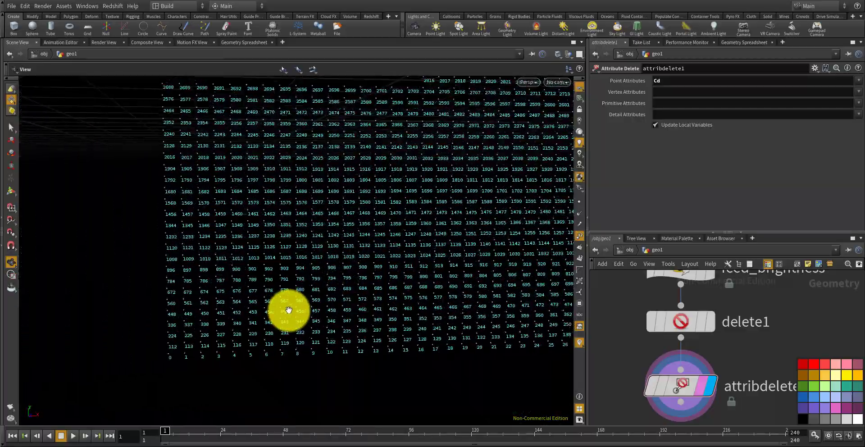
middle_drag(212, 355, 360, 283)
scroll(311, 300, down, 3)
middle_drag(311, 300, 252, 303)
scroll(362, 271, up, 8)
scroll(338, 276, up, 3)
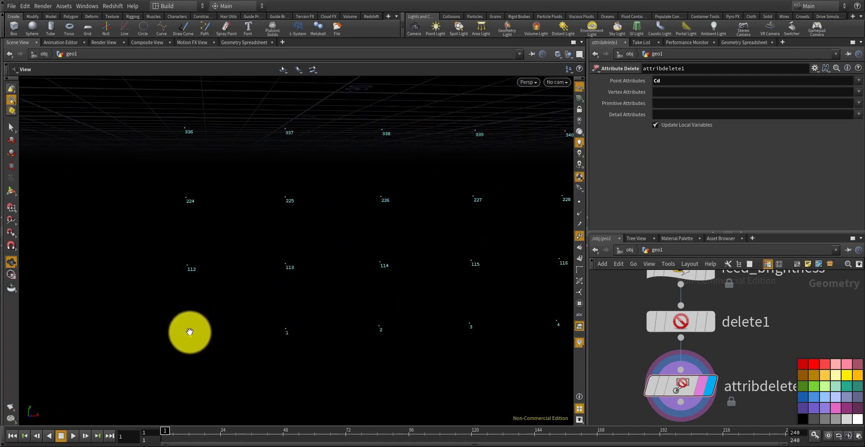
scroll(189, 338, down, 3)
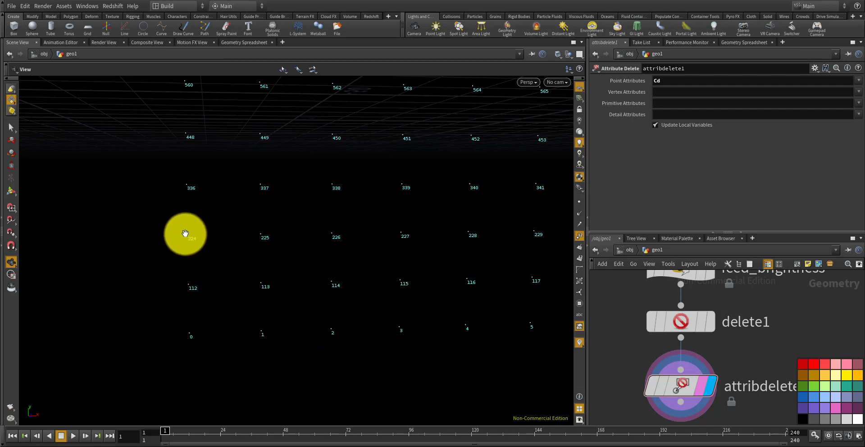
scroll(180, 252, down, 3)
scroll(193, 248, up, 3)
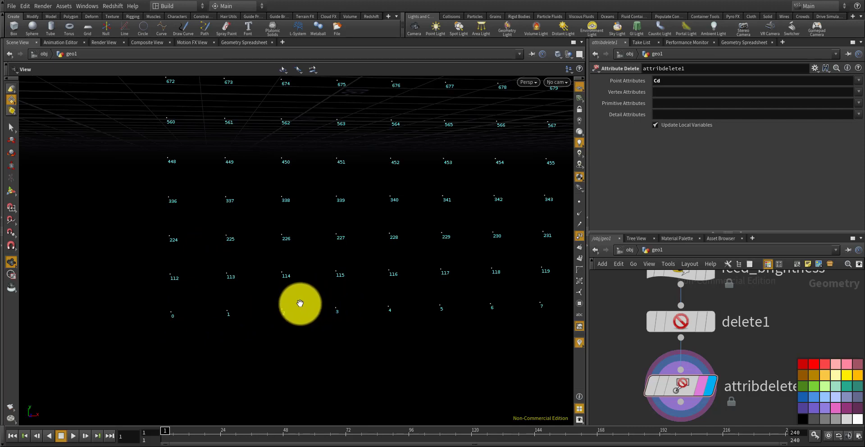
drag(282, 302, 233, 284)
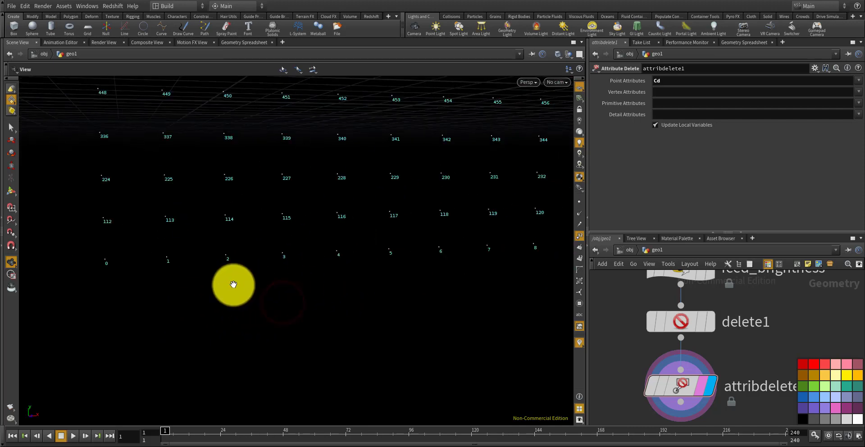
scroll(230, 283, down, 3)
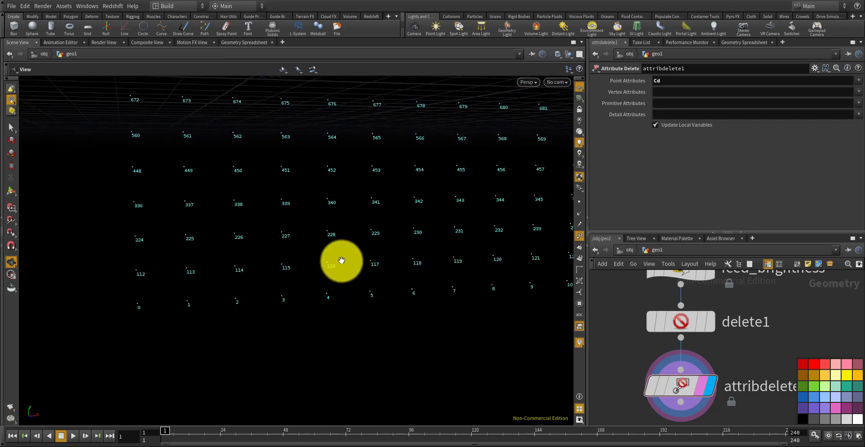
click(578, 236)
middle_drag(456, 240, 437, 255)
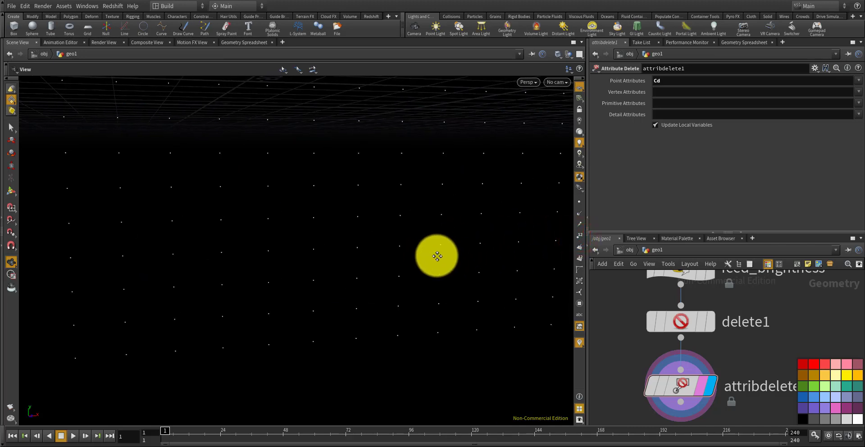
- Add a Point Wrangle node after attribdelete1 and display its output
key(f)
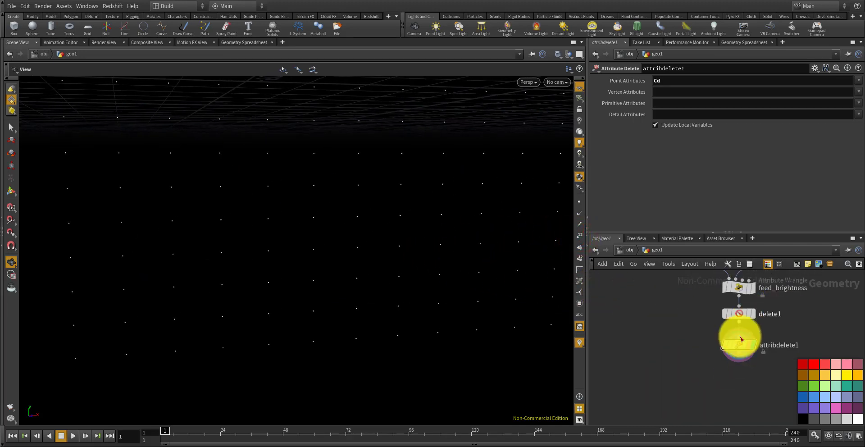
middle_drag(745, 366, 718, 364)
key(Tab)
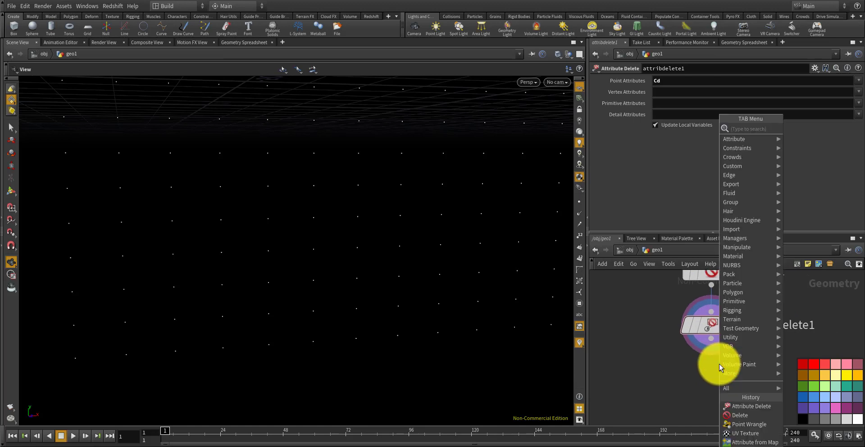
text(point)
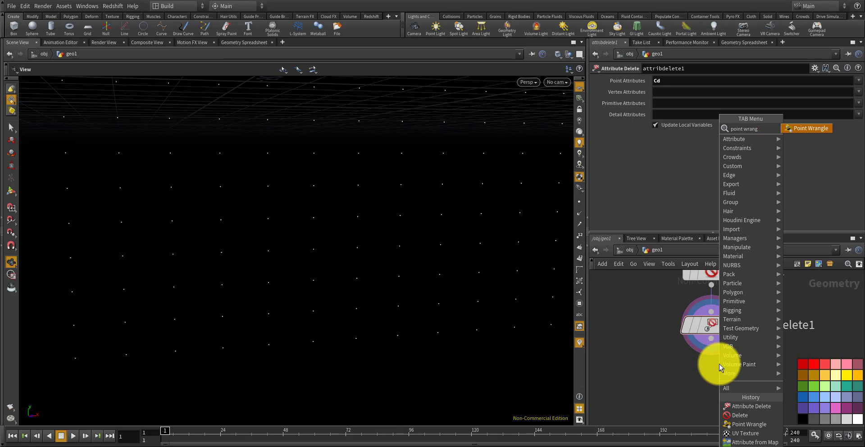
text( wrang)
key(Return)
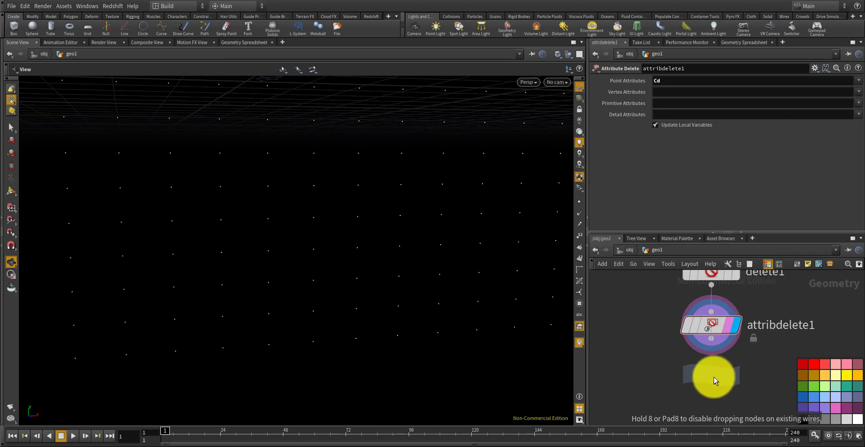
click(713, 377)
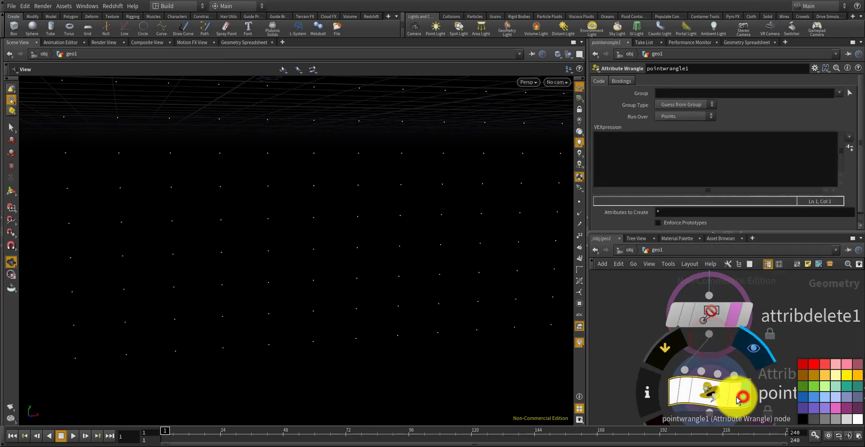
scroll(713, 398, up, 2)
scroll(724, 330, down, 2)
middle_drag(747, 422, 714, 391)
scroll(718, 328, up, 2)
click(675, 346)
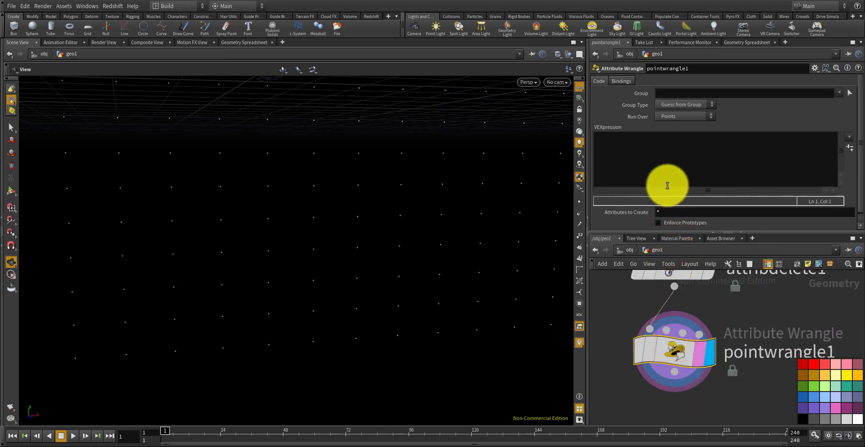
click(661, 164)
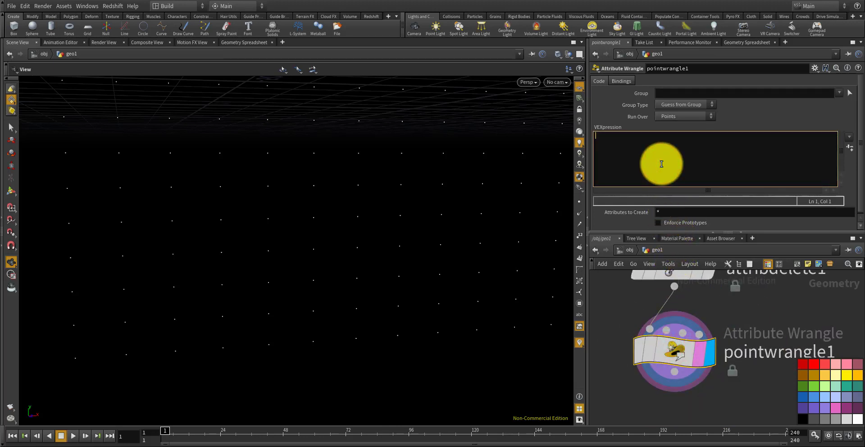
text(i@)
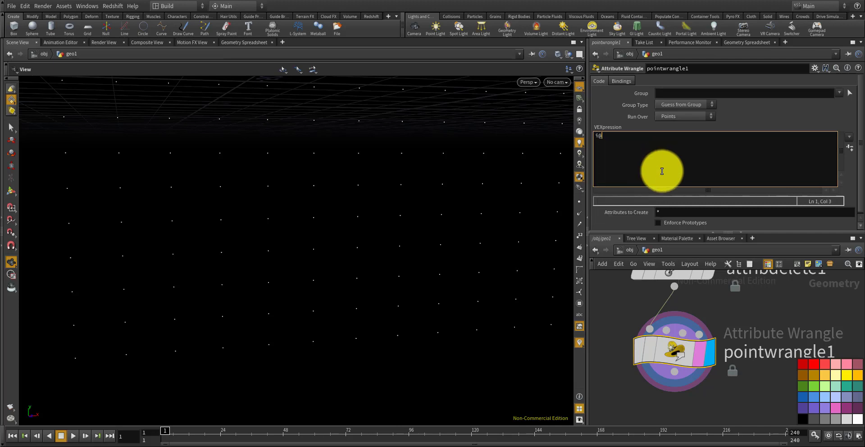
text(x_id = @ptnum)
text(% ch)
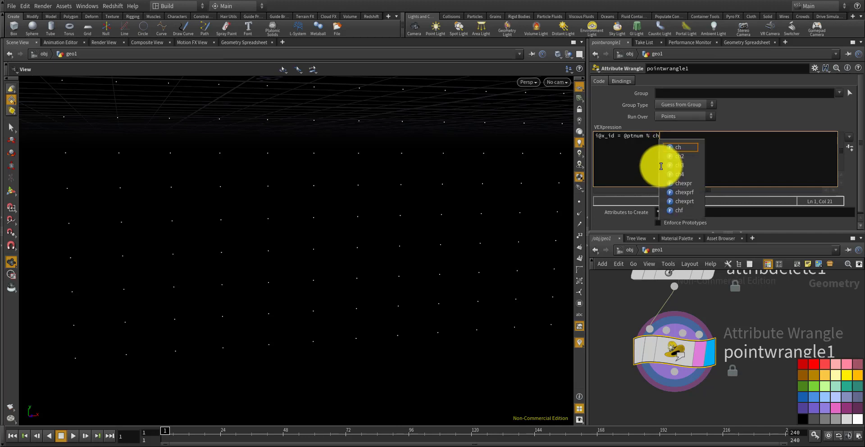
text(i("../)
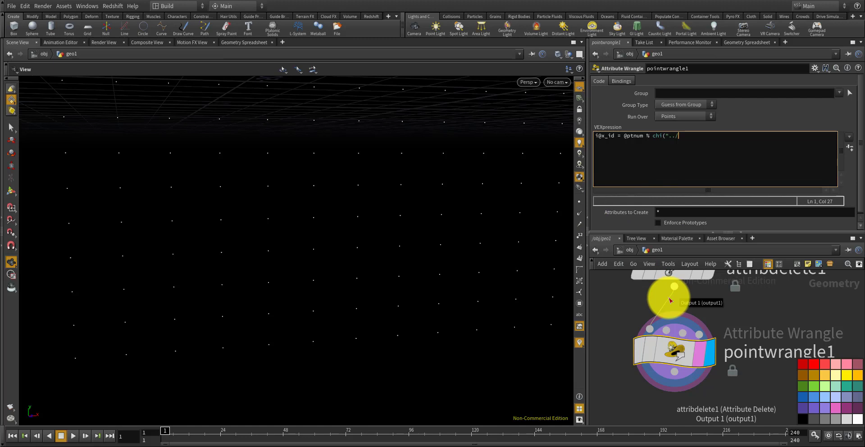
scroll(347, 237, down, 3)
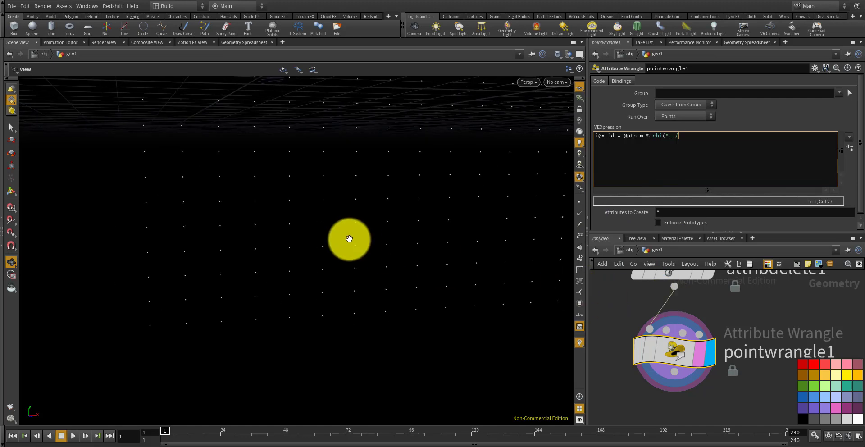
drag(172, 205, 228, 174)
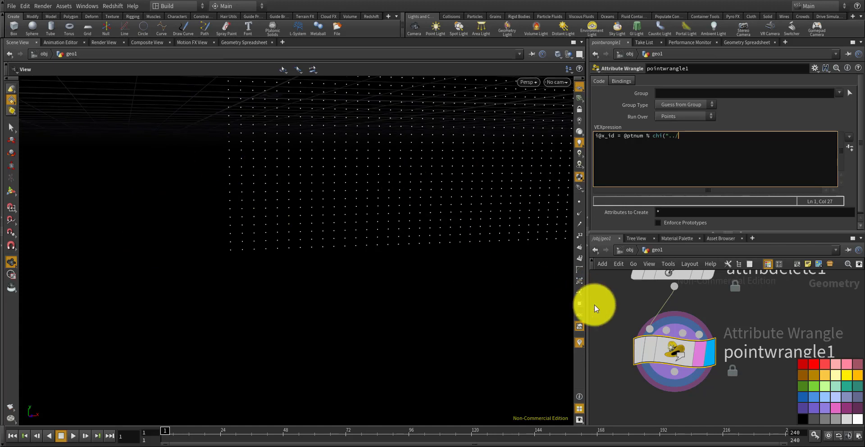
- Copy the Columns parameter of the grid1 node
click(615, 320)
scroll(739, 359, down, 8)
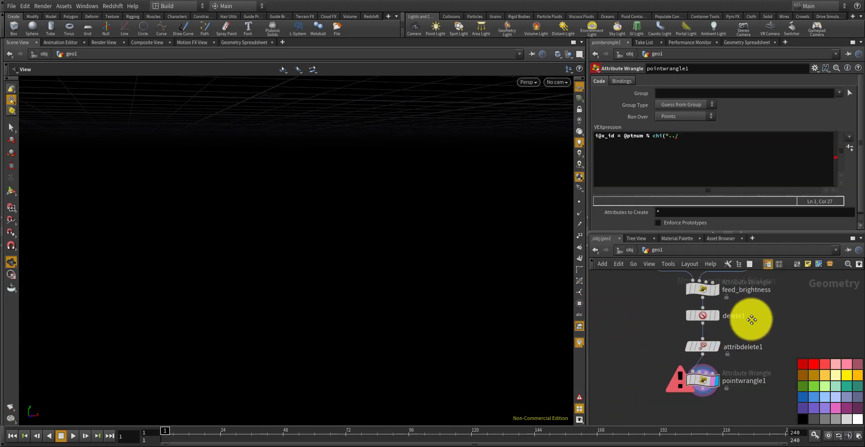
middle_drag(717, 309, 691, 333)
scroll(701, 294, up, 4)
click(708, 293)
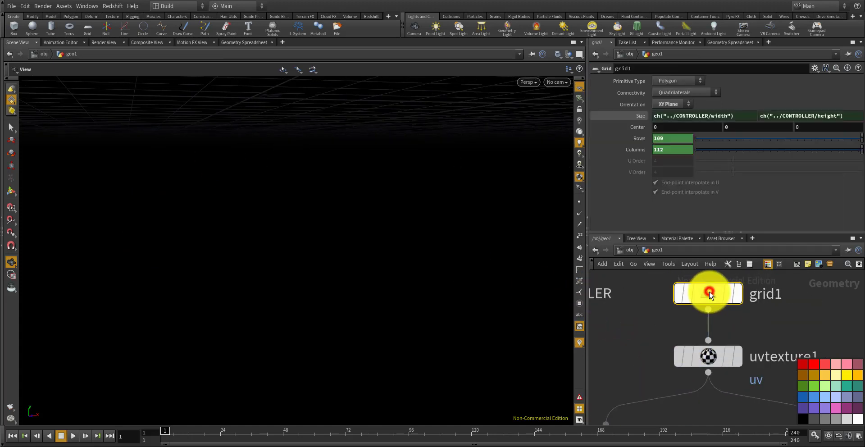
right_click(665, 150)
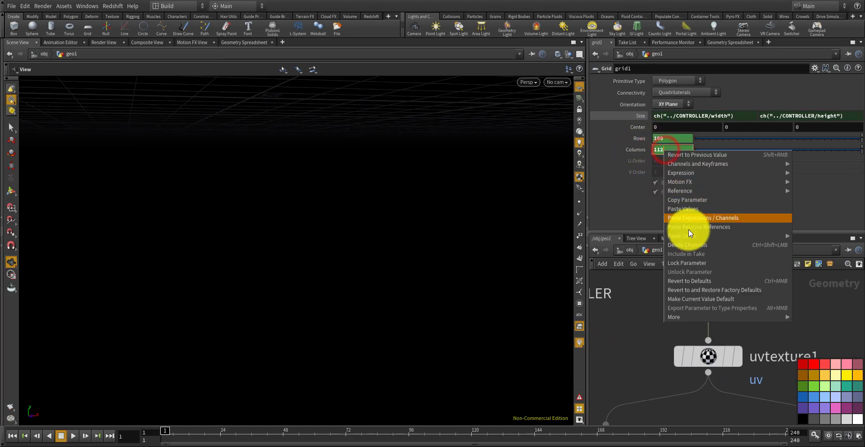
click(688, 200)
- Return to pointwrangle1 and delete the unfinished chi("../ part after the modulo operator in its VEXpression
scroll(649, 288, down, 3)
middle_drag(646, 291, 648, 181)
scroll(676, 340, down, 1)
scroll(676, 341, up, 2)
click(665, 322)
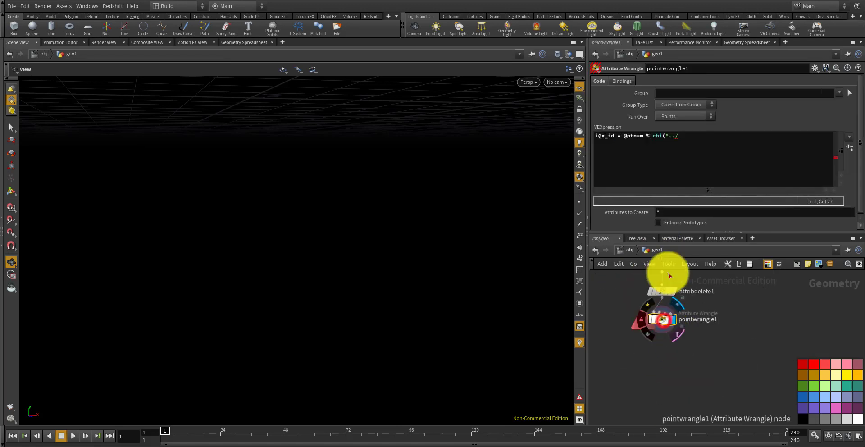
click(690, 140)
right_click(690, 140)
click(672, 137)
drag(685, 134, 649, 134)
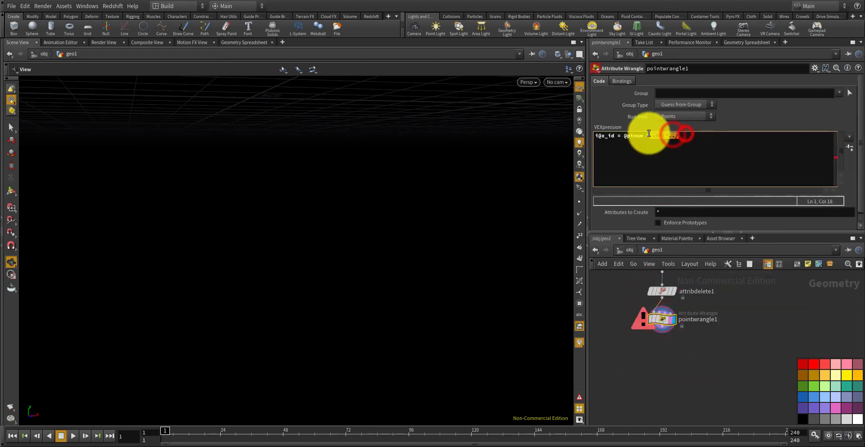
key(BackSpace)
right_click(663, 138)
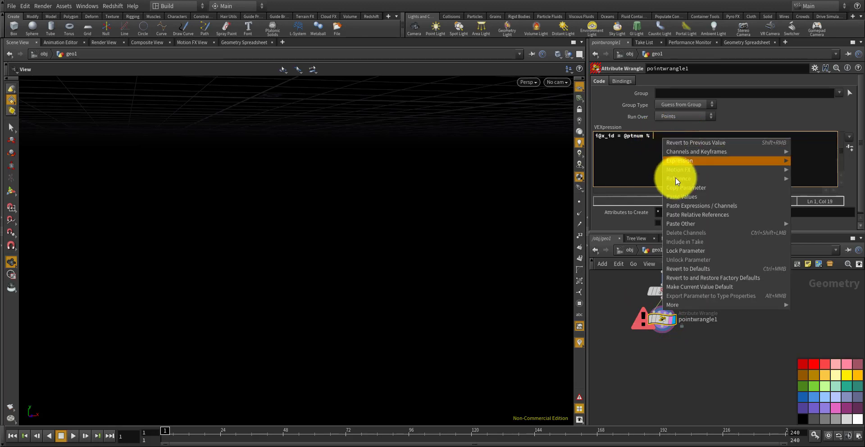
click(688, 214)
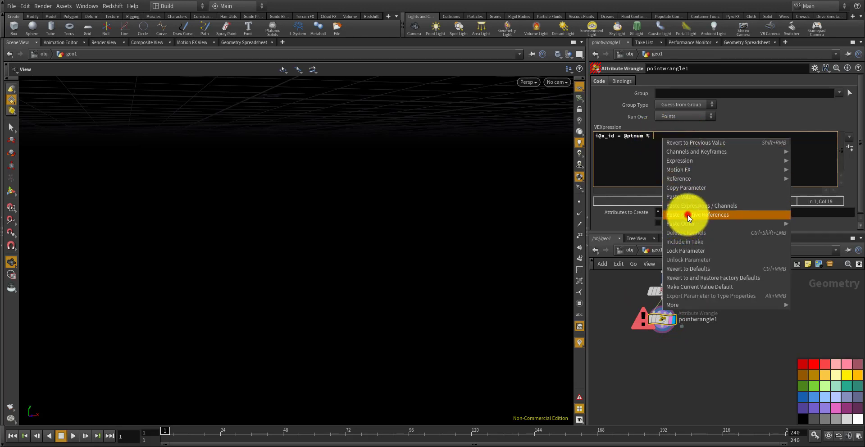
click(655, 135)
key(BackSpace)
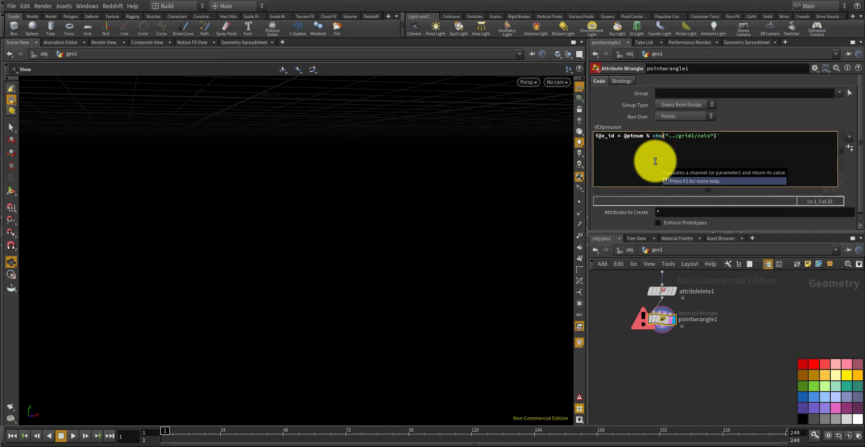
key(BackSpace)
click(611, 291)
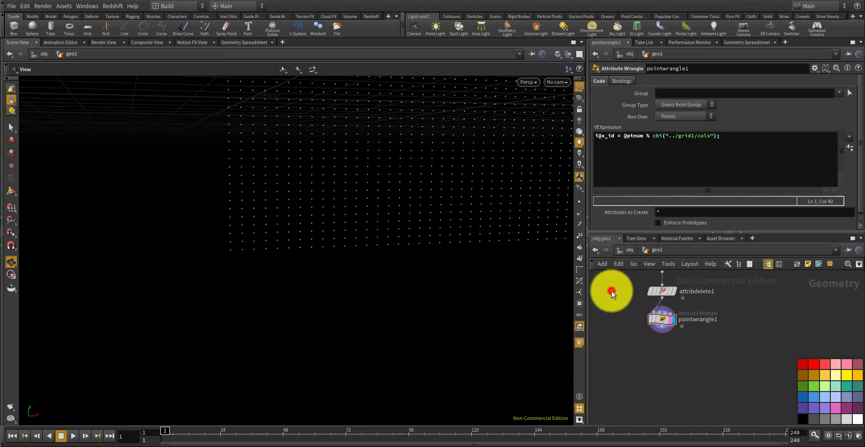
- Check the x_id values of the points in the Geometry Spreadsheet, and return to the wrangle's parameters
drag(495, 246, 469, 234)
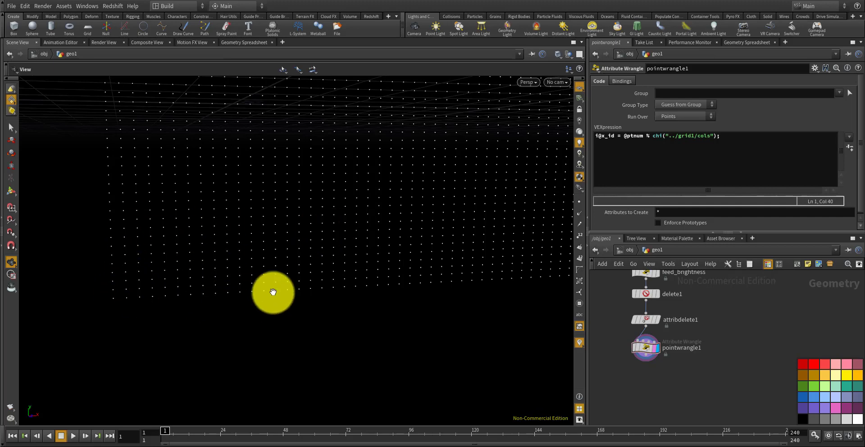
drag(398, 261, 373, 238)
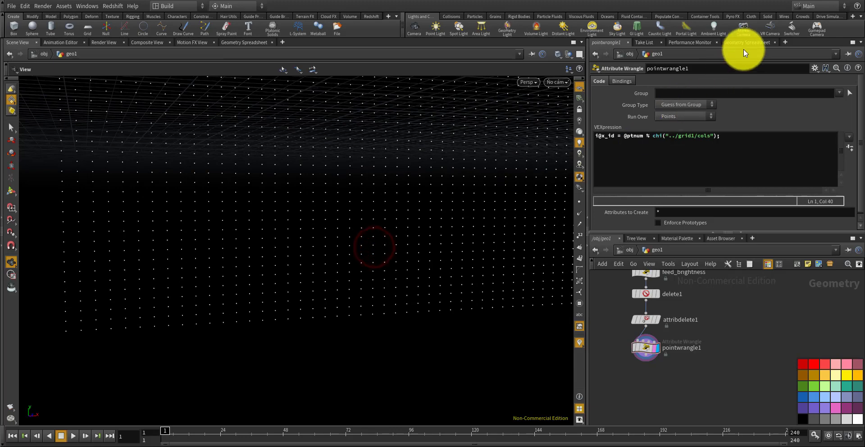
click(746, 43)
mouse_move(863, 81)
mouse_down()
mouse_move(861, 188)
mouse_move(864, 70)
mouse_up()
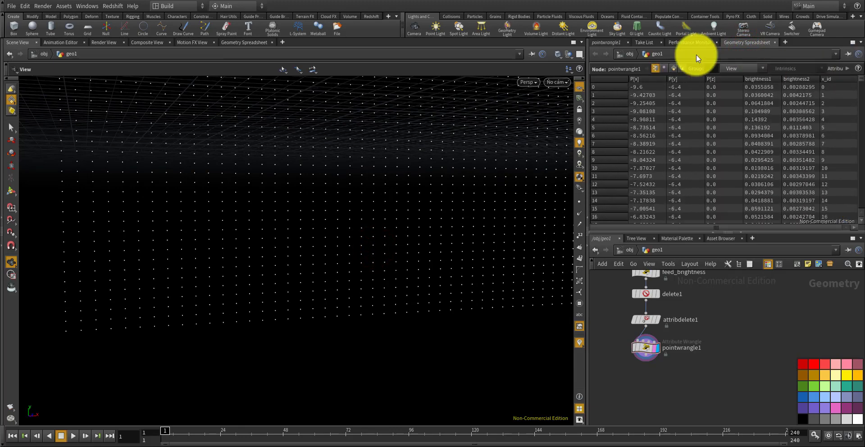
click(612, 43)
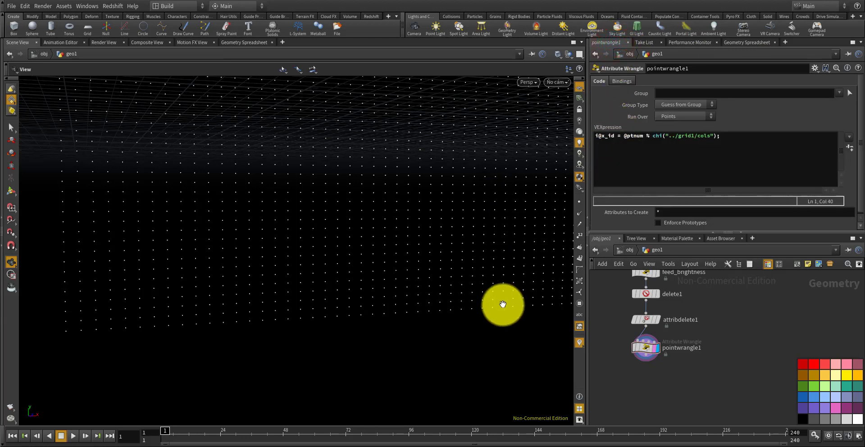
- Add a Marker visualizer at scene level and set both its name and label to x_id
click(579, 343)
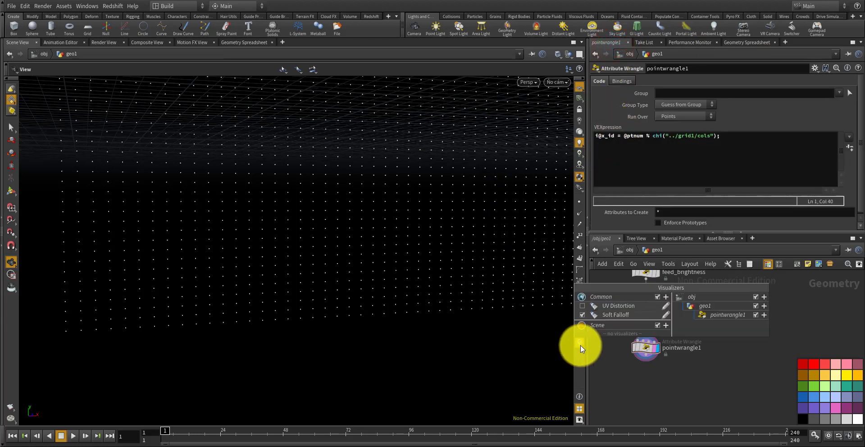
click(666, 325)
click(678, 334)
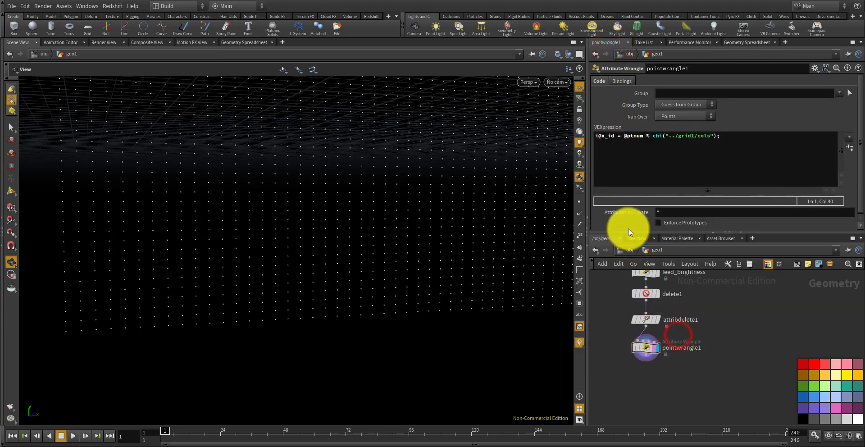
drag(626, 145, 552, 142)
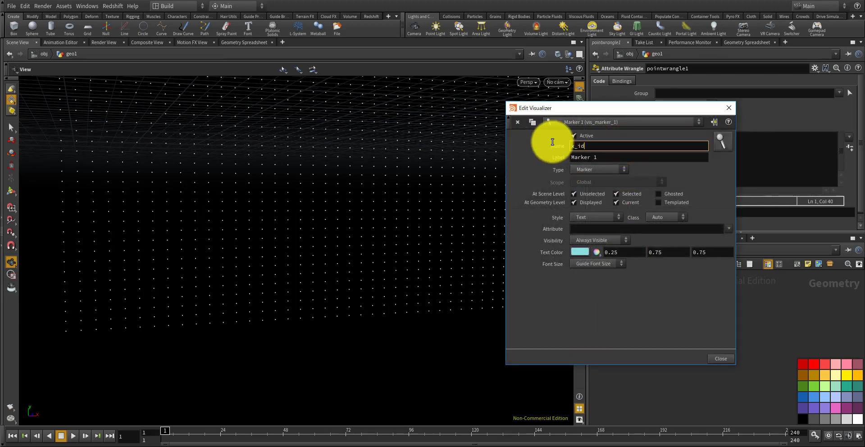
text(x_id)
key(Tab)
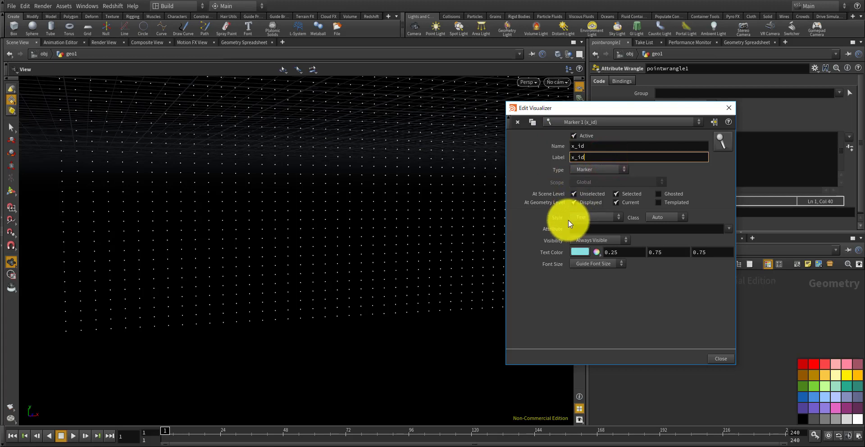
text(x_id)
- Set the marker visualizer's attribute to x_id, keep its type as Marker, and close its settings
click(590, 232)
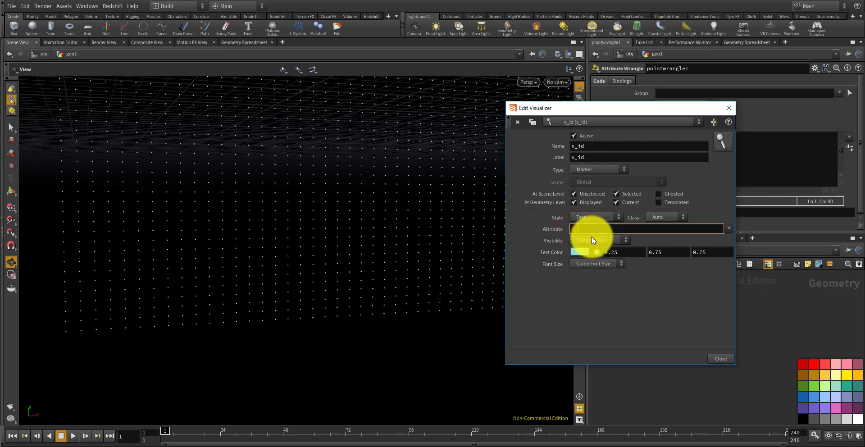
text(x_id)
key(Return)
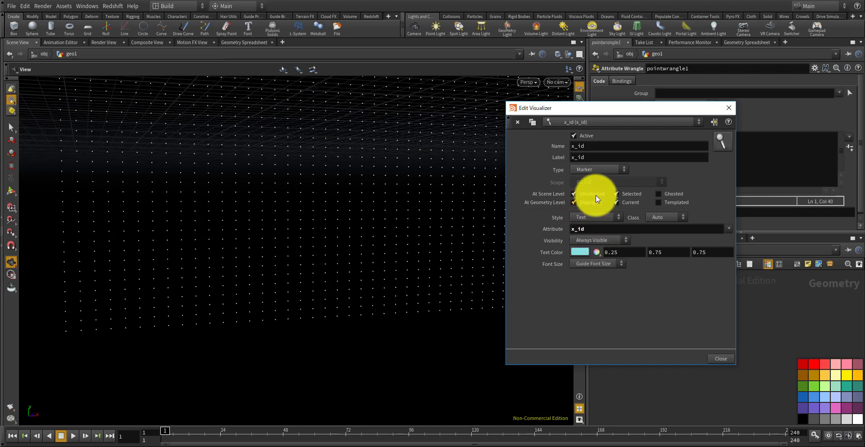
click(606, 171)
click(605, 171)
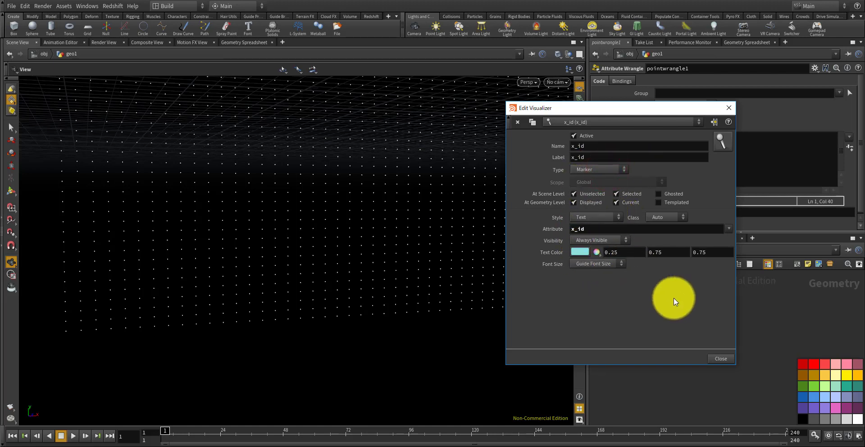
click(722, 357)
- Add a second scene-level Marker visualizer with name, label and attribute all set to y_id
click(579, 344)
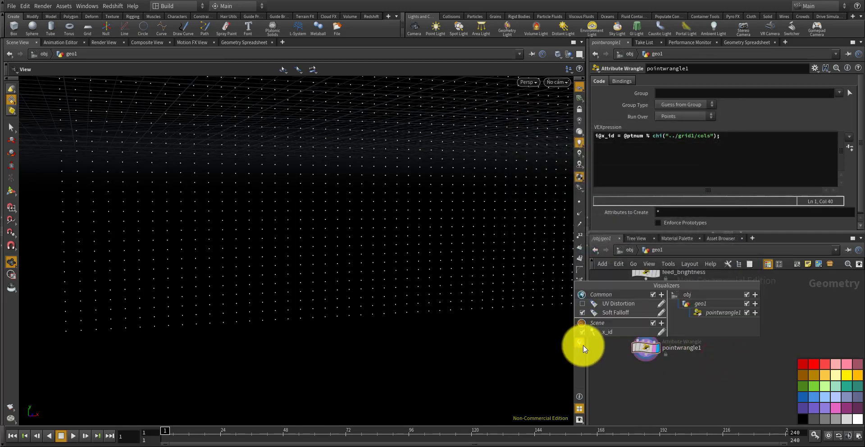
click(661, 323)
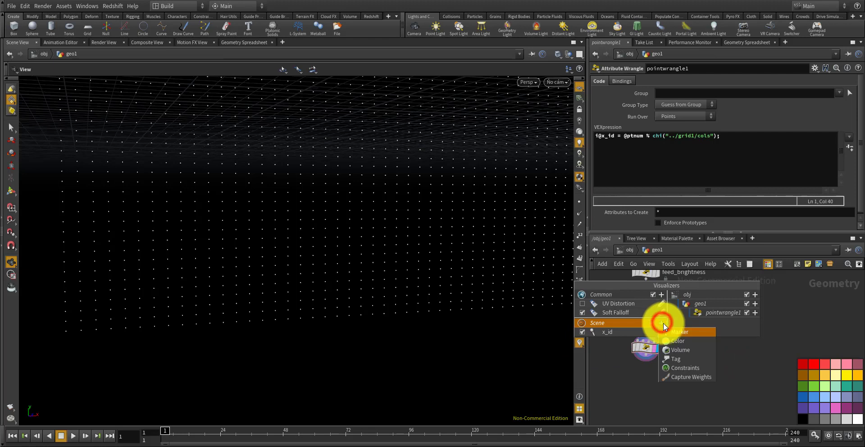
click(679, 332)
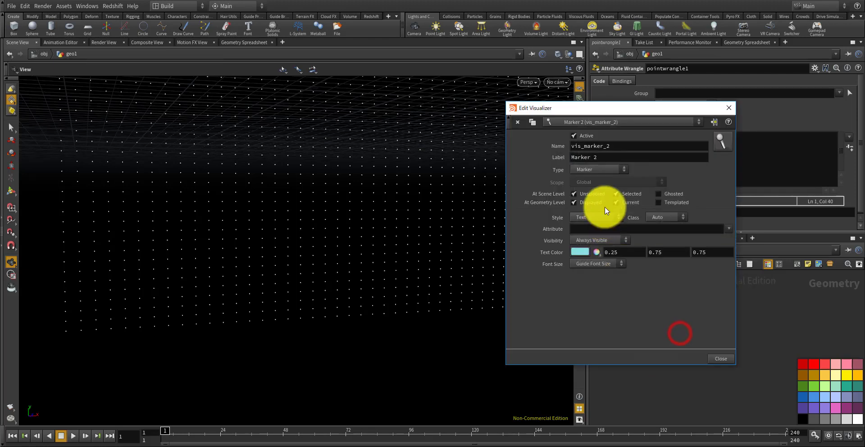
click(626, 145)
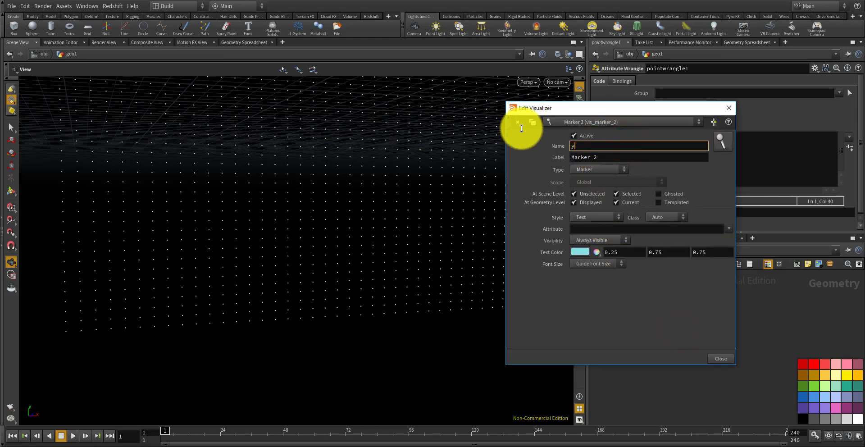
key(Tab)
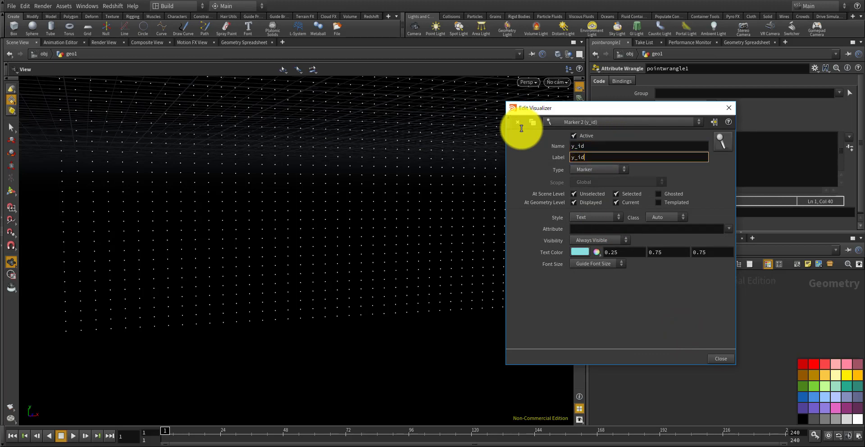
click(580, 229)
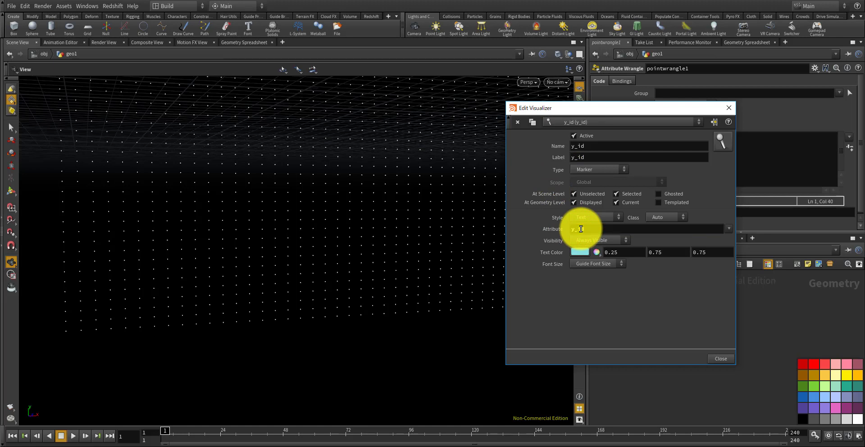
click(716, 358)
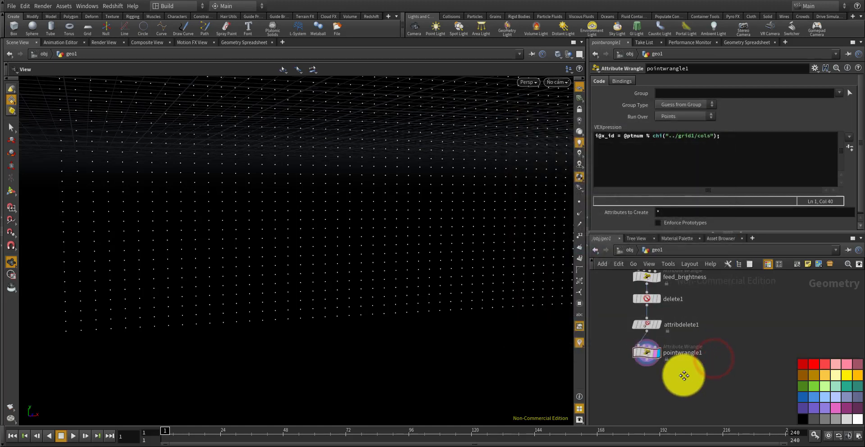
- Show the x_id markers on the grid points in the viewport and switch off the y_id visualizer
scroll(675, 369, up, 3)
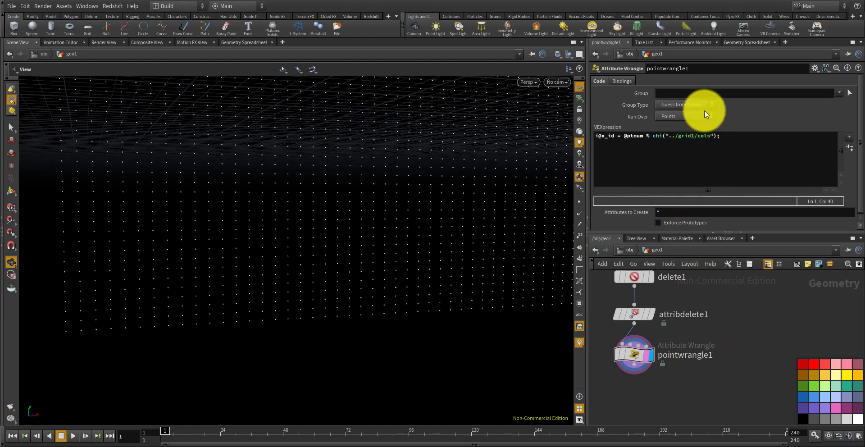
click(577, 198)
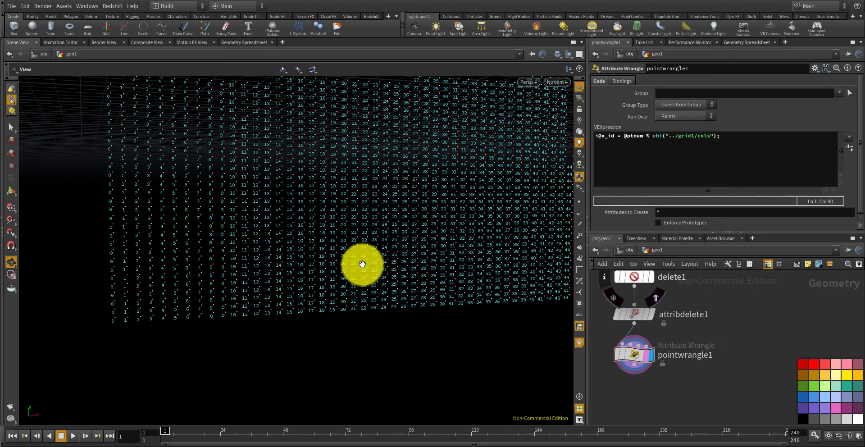
scroll(288, 284, up, 5)
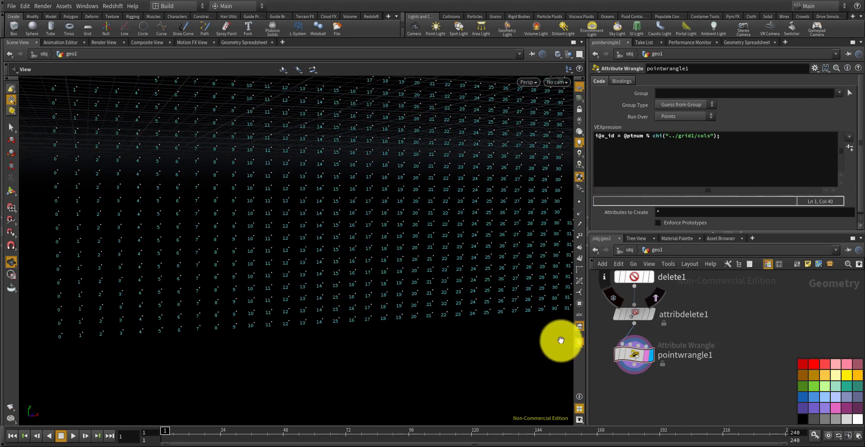
click(577, 342)
click(578, 342)
right_click(578, 342)
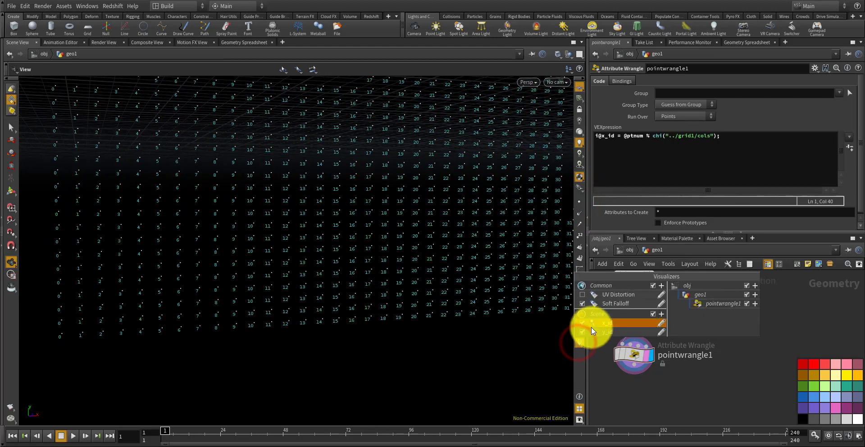
click(583, 333)
click(614, 394)
- Examine the x_id numbers along the columns and rows of the point grid in the viewport
scroll(306, 310, down, 3)
scroll(158, 311, up, 4)
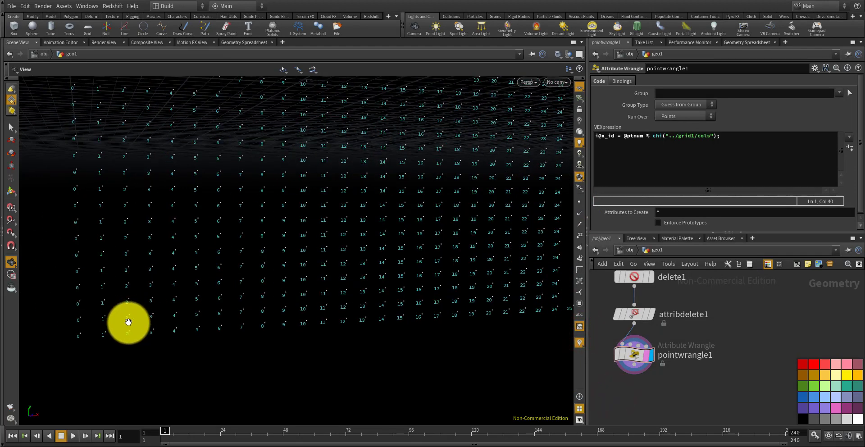
scroll(135, 330, down, 5)
scroll(116, 194, up, 2)
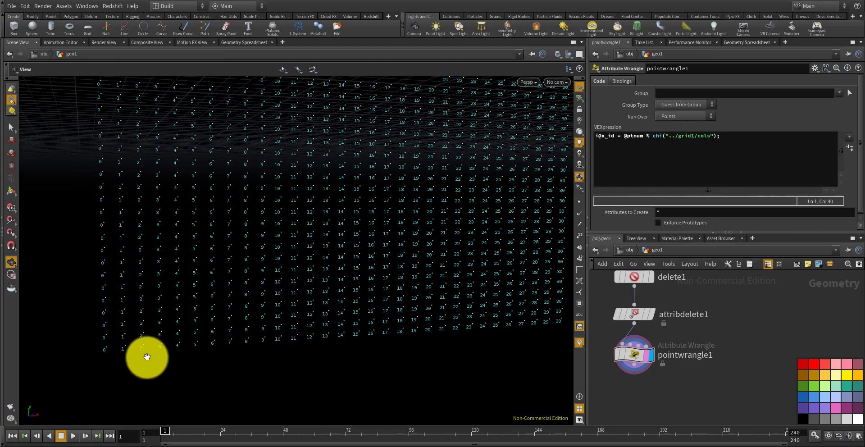
drag(223, 334, 323, 264)
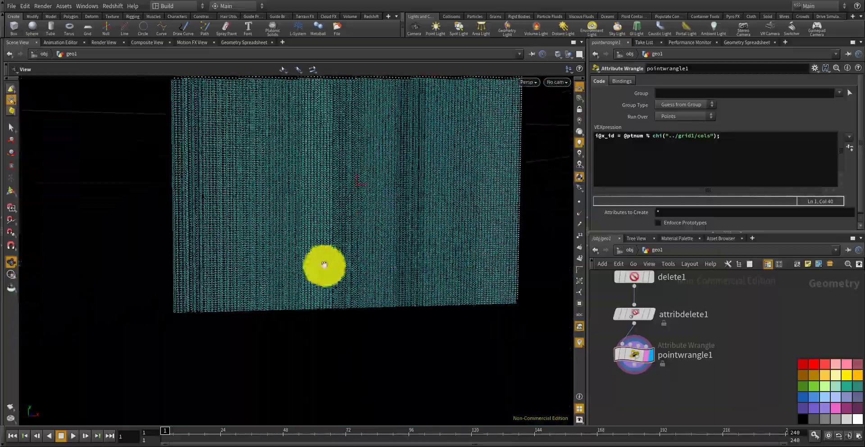
scroll(224, 276, up, 10)
drag(224, 285, 224, 344)
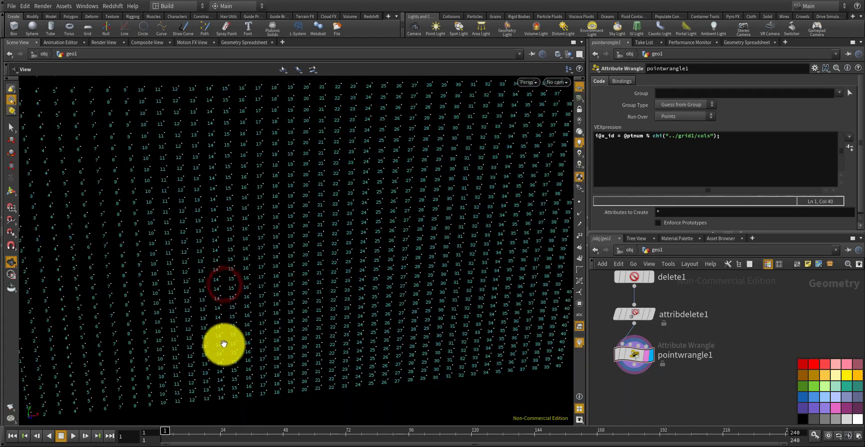
middle_drag(224, 344, 317, 296)
drag(289, 339, 288, 316)
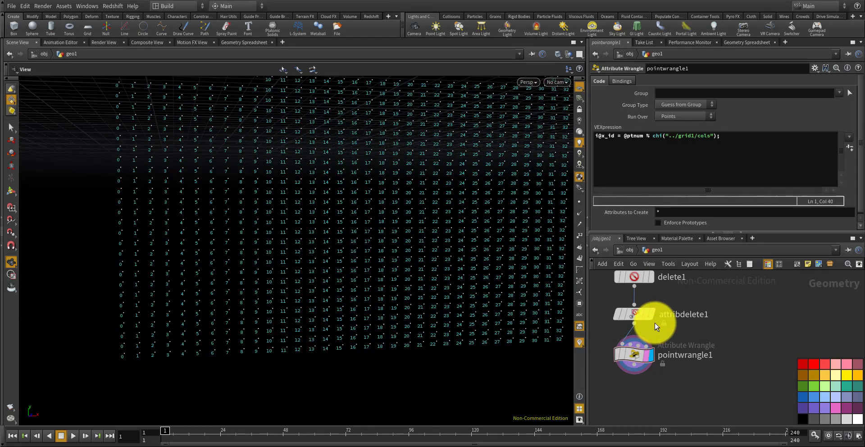
click(743, 169)
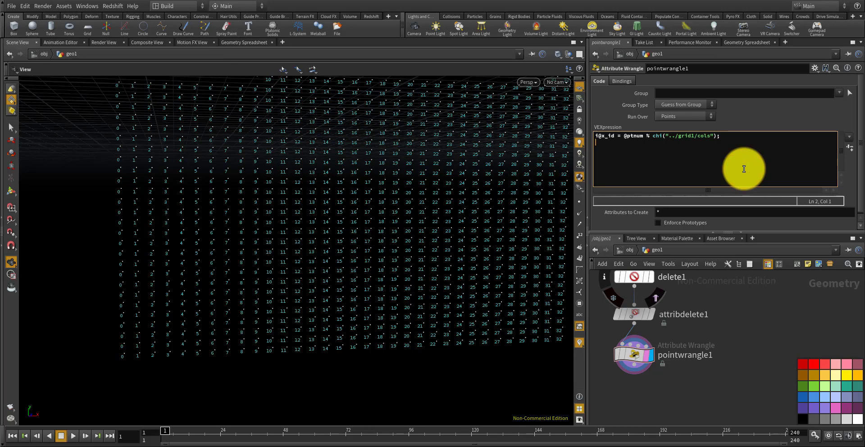
text(i@y_)
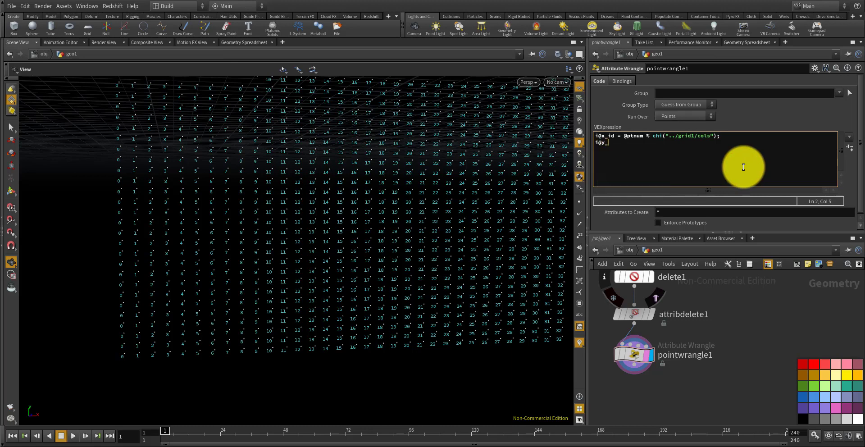
text(id = @ptu)
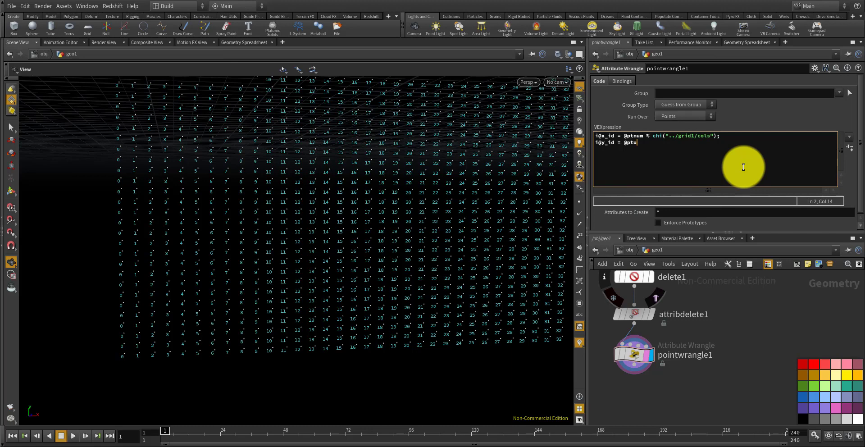
key(BackSpace)
text(mun)
key(BackSpace)
key(BackSpace)
key(BackSpace)
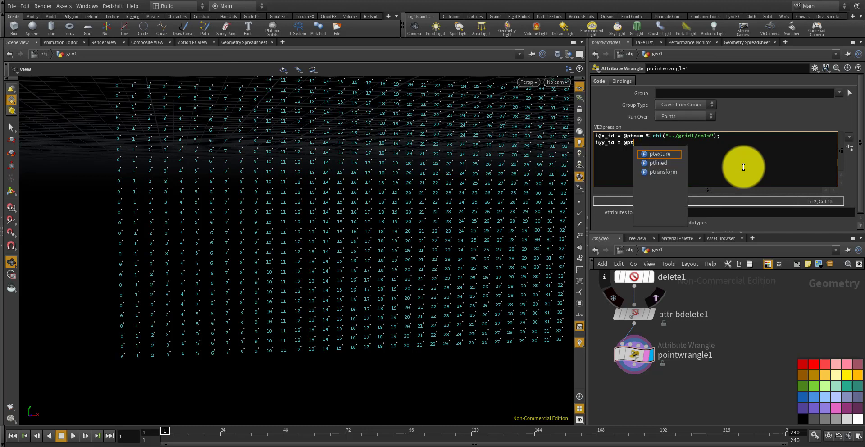
text(num /)
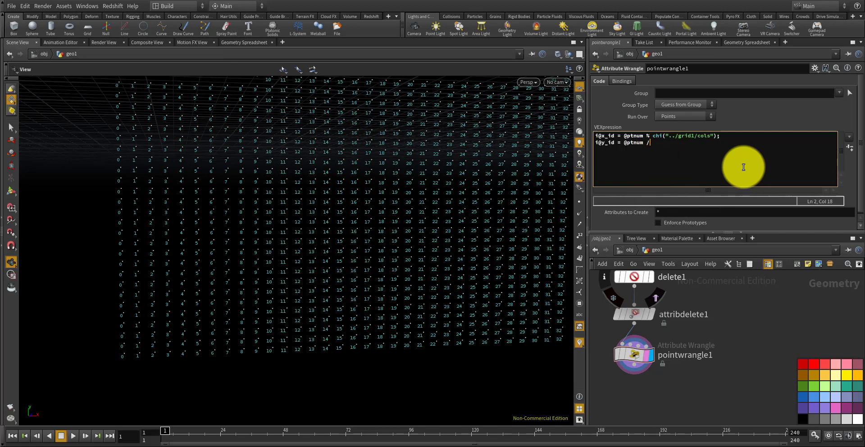
text( chf("../grid1/cols");)
click(772, 321)
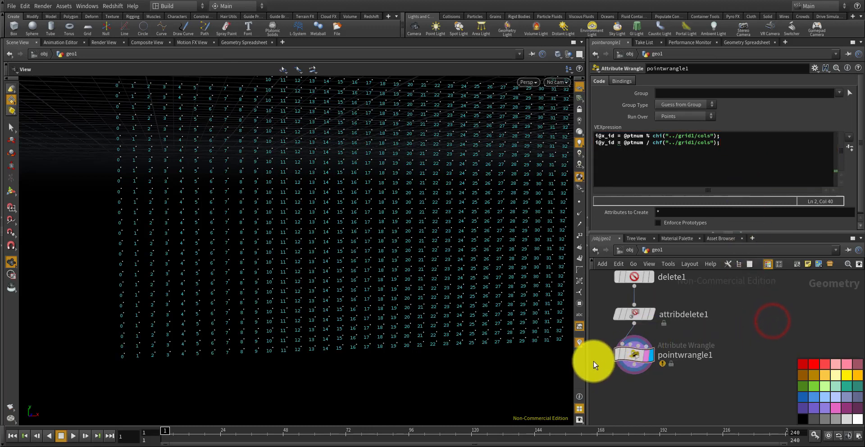
- Switch off the x_id visualizer and show the y_id markers on the grid points instead
click(580, 343)
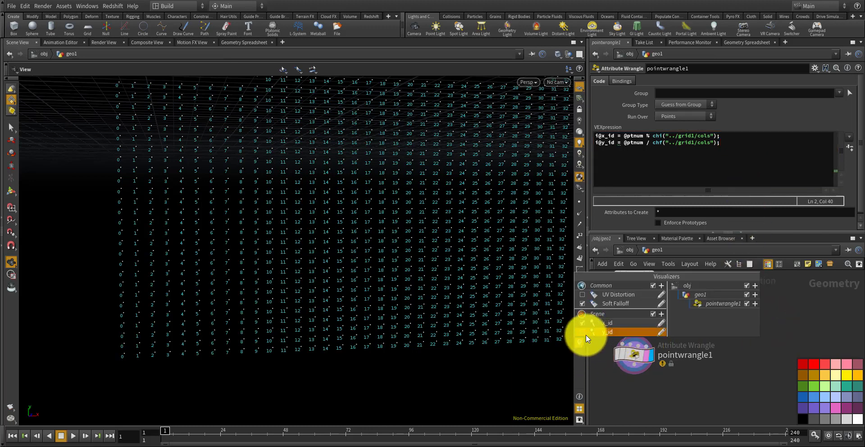
click(583, 324)
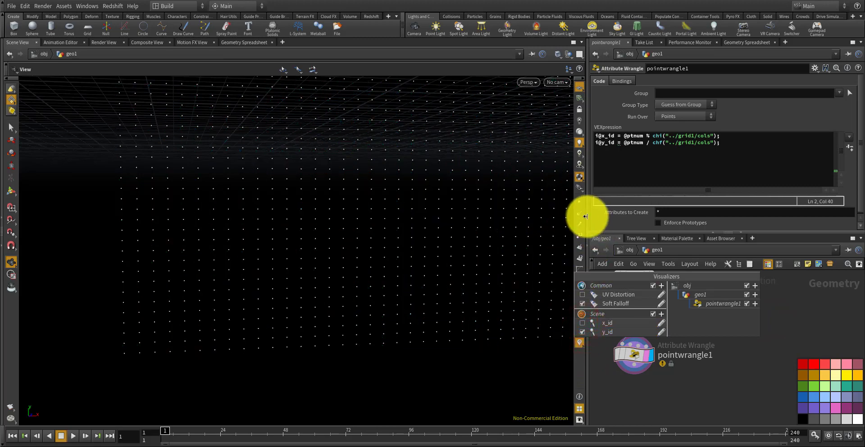
click(578, 201)
- Examine the y_id numbers along the grid's rows, from the lower edge to the upper corners
middle_drag(360, 280, 294, 302)
scroll(246, 278, down, 3)
scroll(428, 303, down, 3)
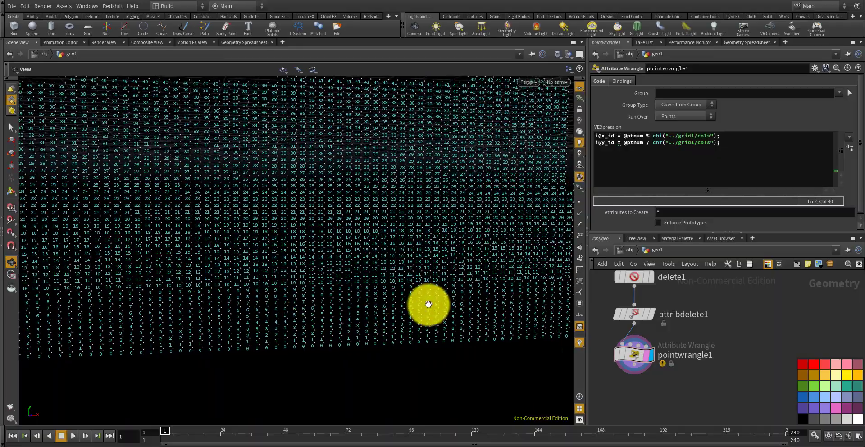
middle_drag(428, 303, 347, 312)
scroll(465, 249, down, 2)
middle_drag(465, 249, 359, 345)
scroll(390, 167, up, 2)
scroll(390, 181, up, 5)
scroll(391, 181, down, 6)
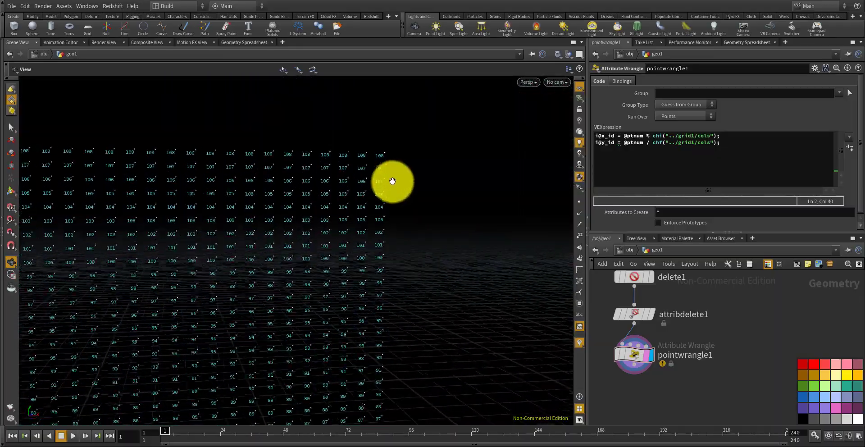
middle_drag(237, 228, 342, 238)
scroll(229, 207, up, 5)
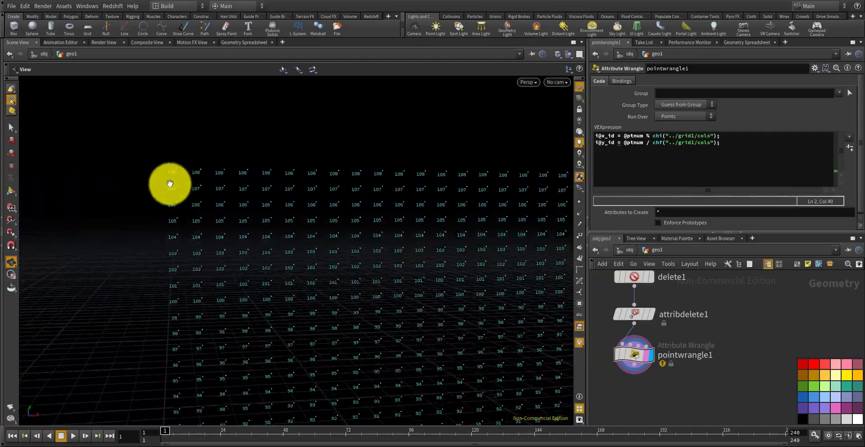
scroll(170, 184, down, 7)
middle_drag(287, 236, 179, 218)
mouse_move(405, 310)
middle_down()
mouse_move(311, 282)
mouse_move(191, 264)
middle_up()
scroll(304, 310, up, 4)
scroll(304, 311, up, 3)
middle_drag(431, 375, 349, 222)
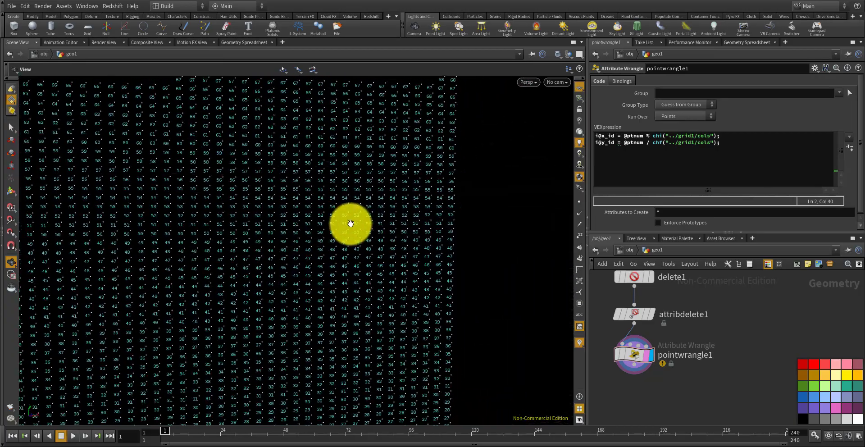
scroll(349, 222, down, 4)
middle_drag(383, 292, 396, 332)
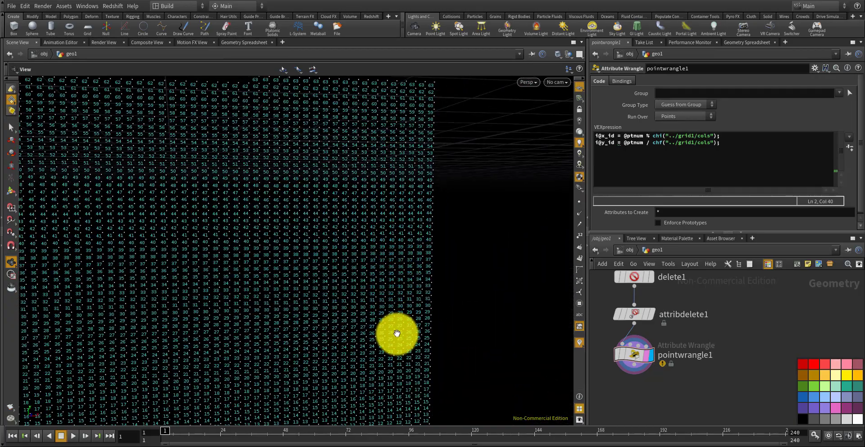
middle_drag(396, 387, 368, 253)
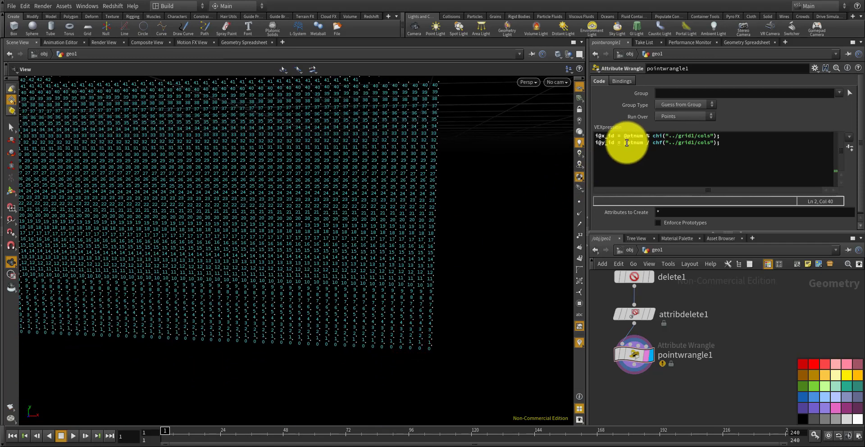
drag(624, 143, 710, 142)
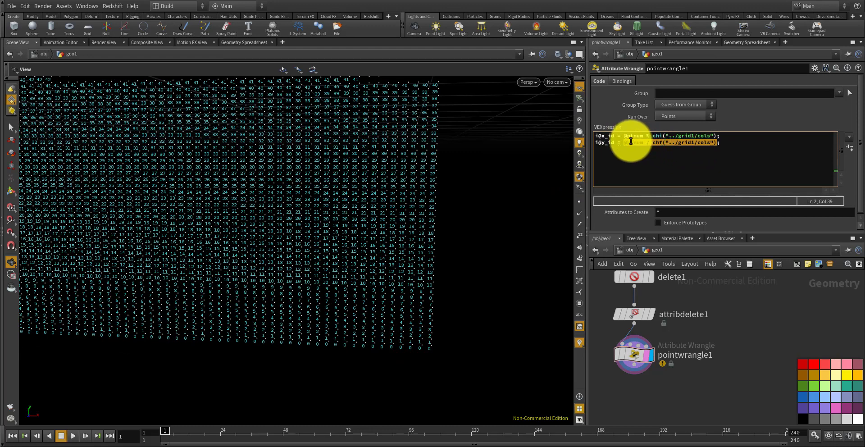
drag(625, 143, 595, 141)
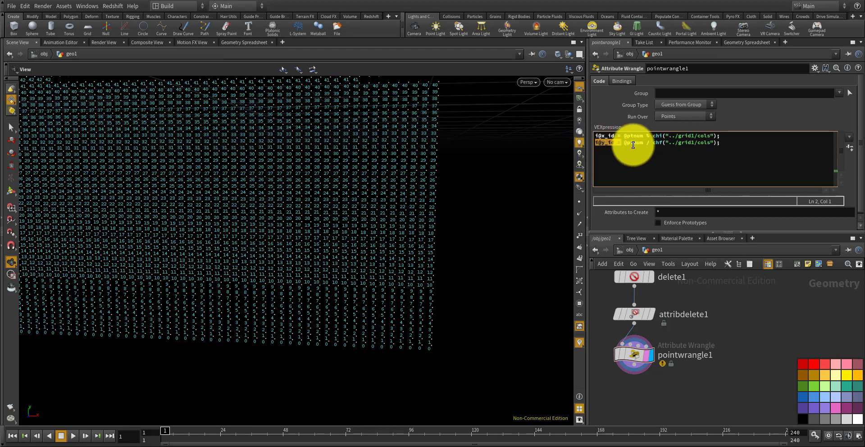
click(614, 139)
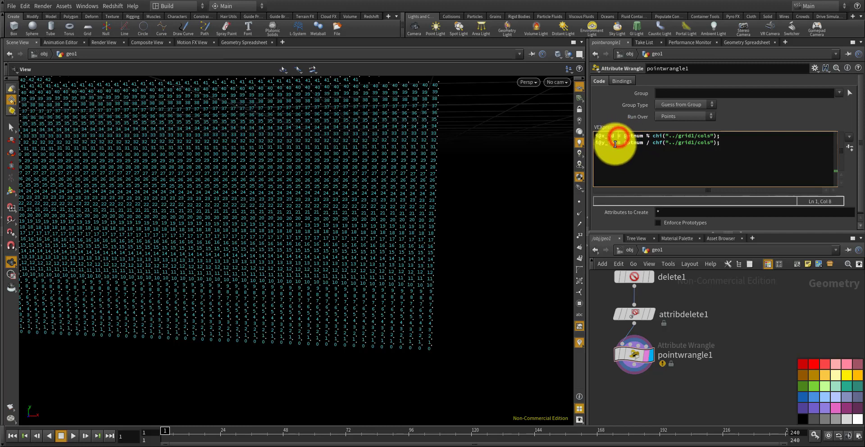
click(622, 142)
click(625, 143)
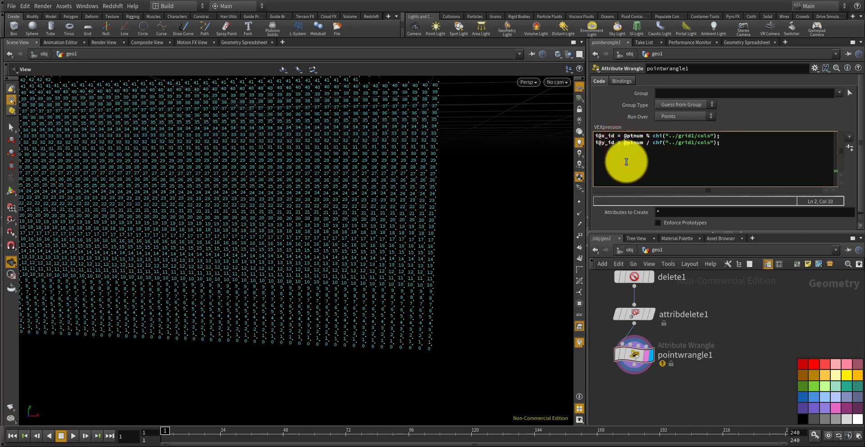
text(floor()
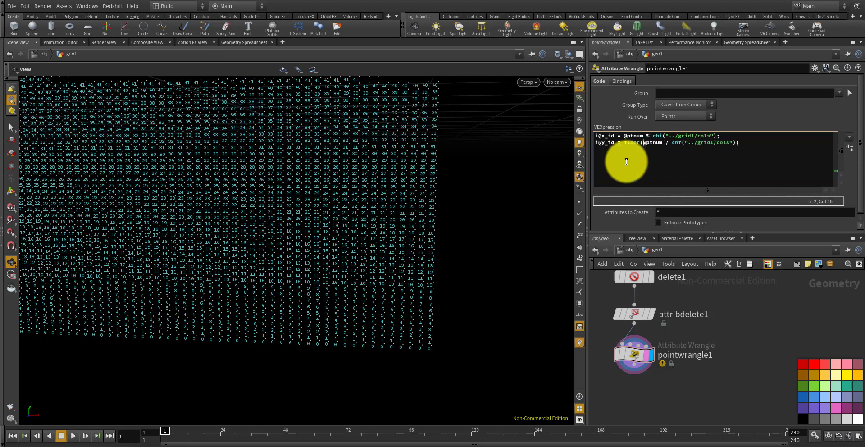
click(735, 142)
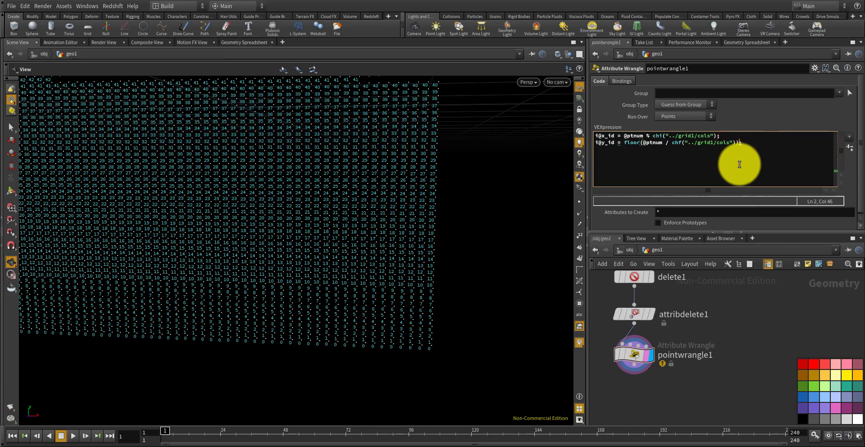
click(741, 308)
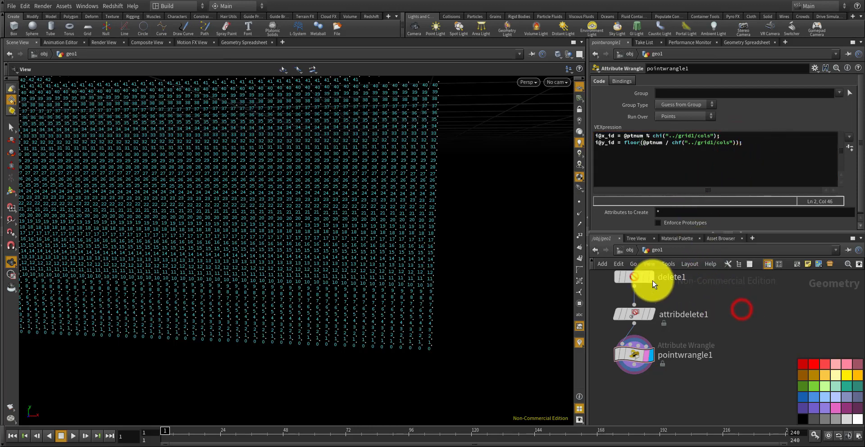
- Check the floored y_id numbers from the grid's lowest row up to its top corner and back down
scroll(441, 255, up, 2)
scroll(440, 255, up, 1)
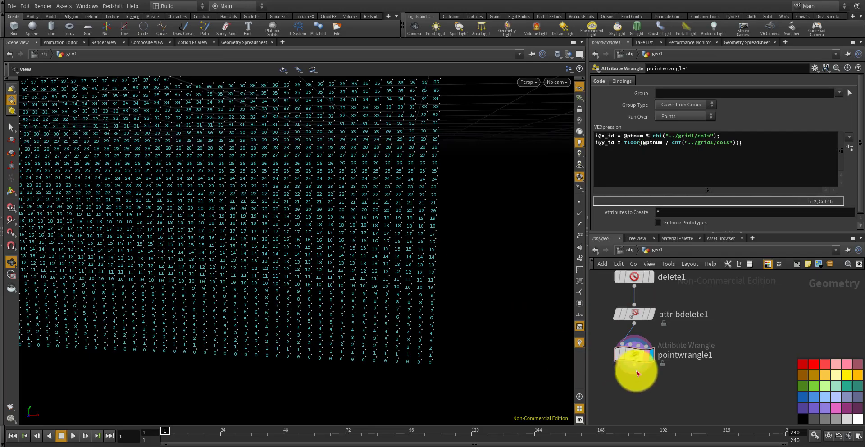
mouse_move(457, 281)
middle_down()
mouse_move(448, 322)
mouse_move(438, 298)
middle_up()
middle_drag(435, 353, 434, 313)
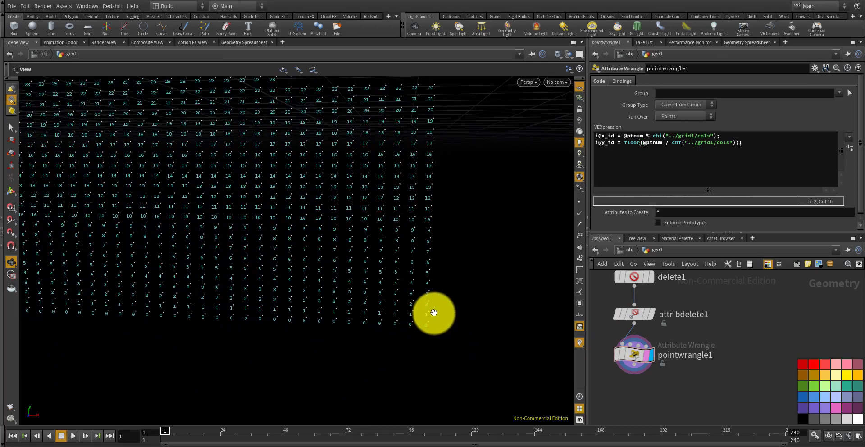
scroll(434, 311, up, 2)
middle_drag(451, 215, 440, 237)
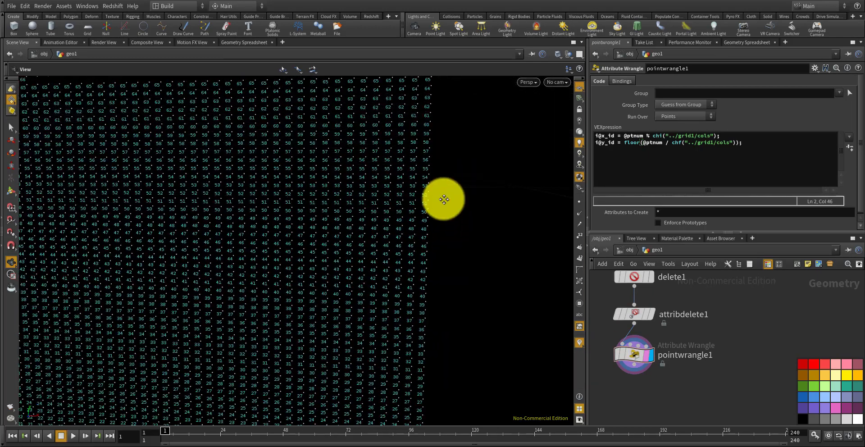
middle_drag(444, 196, 456, 319)
middle_drag(428, 163, 440, 261)
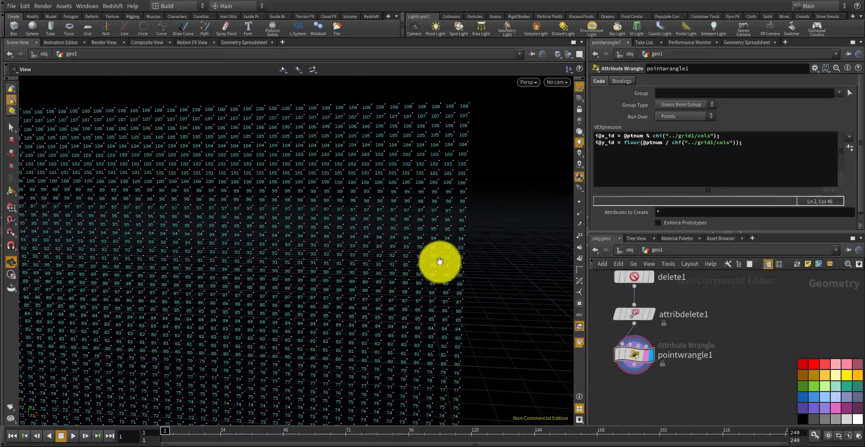
scroll(479, 92, up, 3)
scroll(479, 92, up, 3)
scroll(452, 110, down, 8)
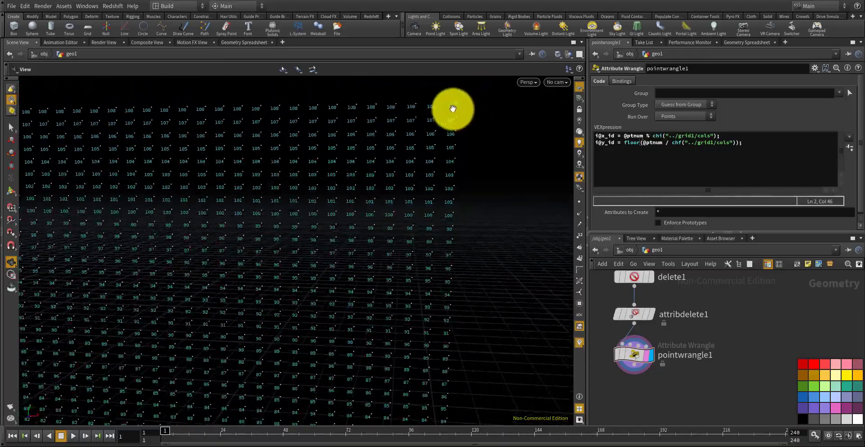
mouse_move(439, 343)
right_down()
mouse_move(461, 138)
mouse_move(448, 349)
right_up()
middle_drag(450, 156, 448, 217)
right_drag(449, 216, 455, 157)
scroll(446, 142, down, 8)
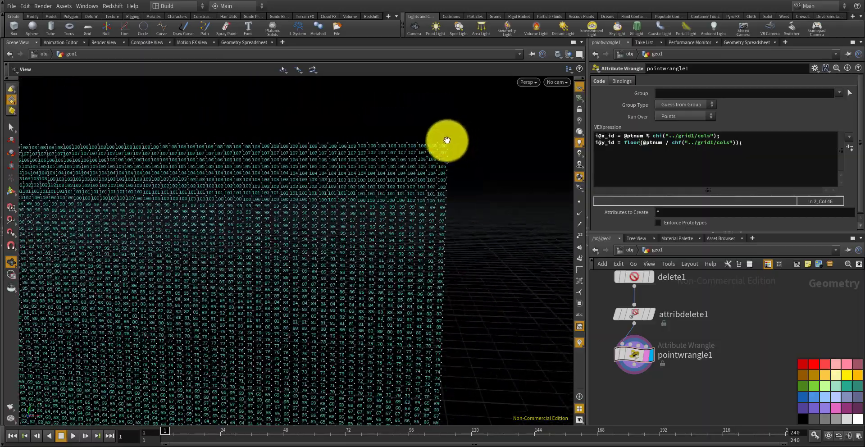
middle_drag(425, 218, 448, 119)
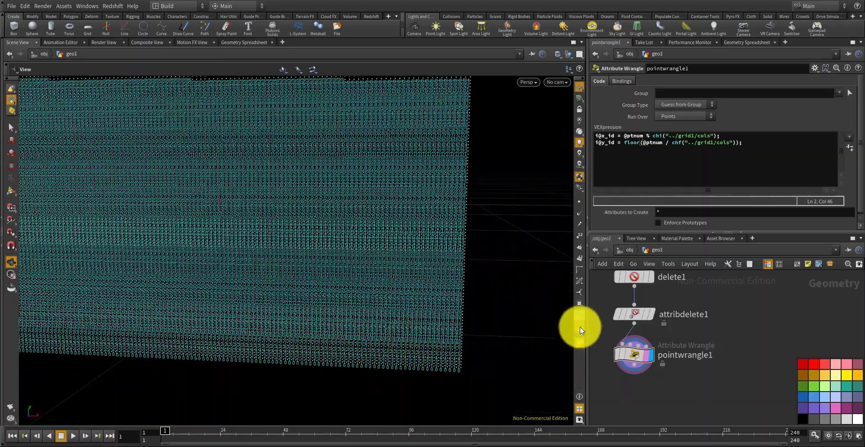
- Switch off the y_id number markers in the viewport, leaving only the plain grid points
click(580, 343)
middle_drag(442, 330, 475, 317)
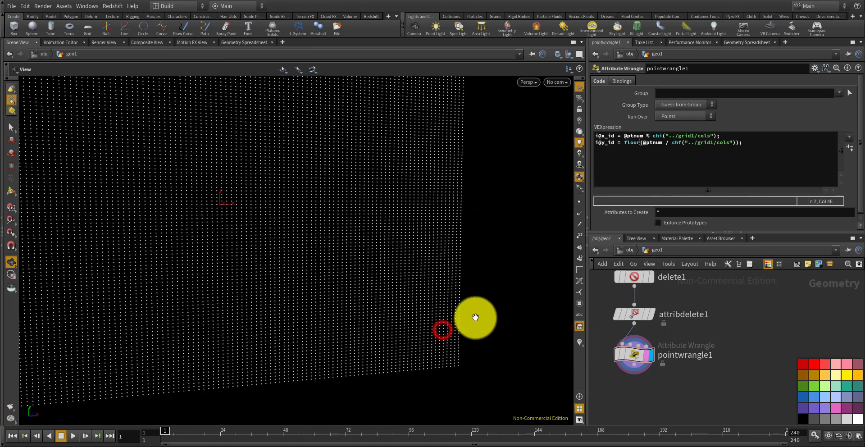
drag(469, 313, 451, 311)
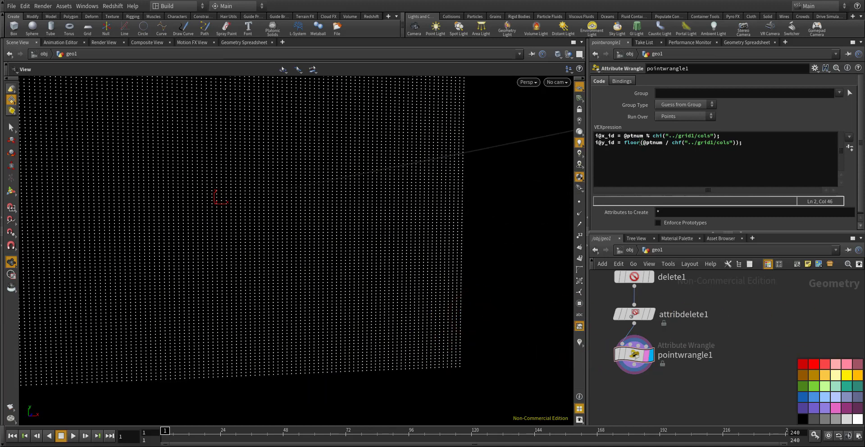
- Rename the pointwrangle1 node to id_feed
double_click(688, 354)
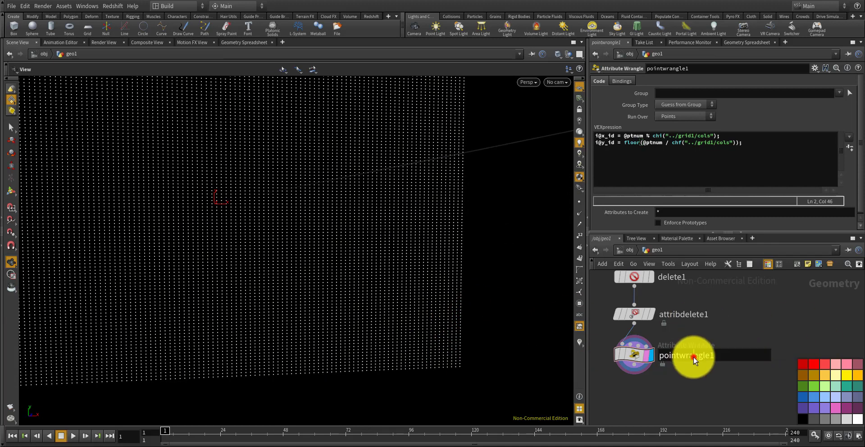
text(id_feed)
key(Return)
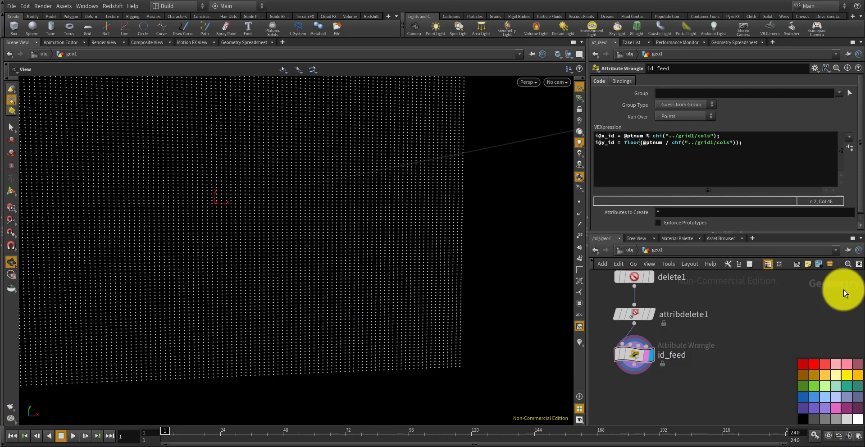
- Examine the layout of the point grid in the viewport, closing in on its upper-left corner
middle_drag(729, 353, 791, 317)
scroll(414, 272, down, 5)
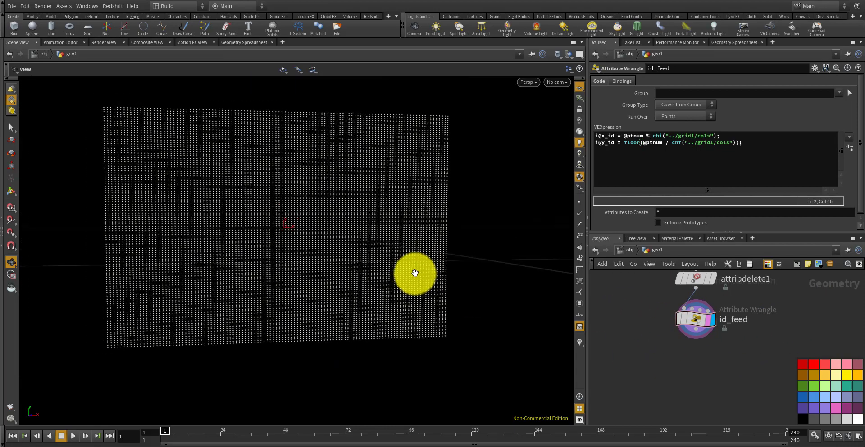
middle_drag(351, 233, 417, 258)
scroll(317, 216, up, 5)
middle_drag(263, 178, 278, 200)
scroll(243, 178, up, 12)
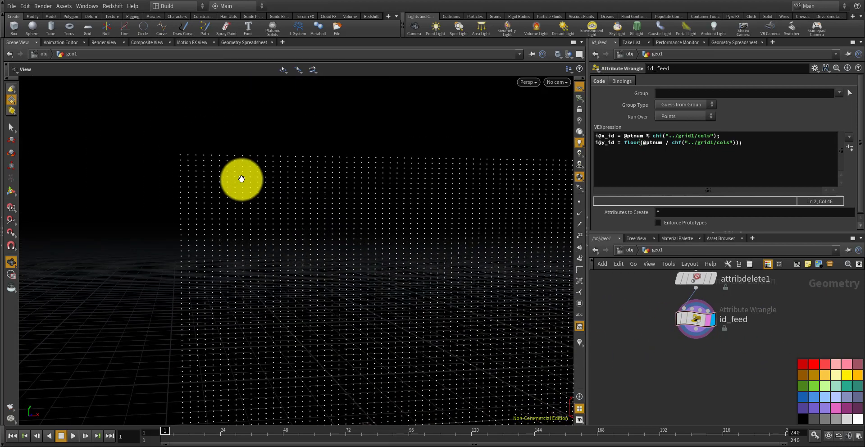
scroll(248, 181, down, 10)
drag(247, 181, 206, 175)
scroll(243, 185, up, 3)
scroll(198, 170, up, 6)
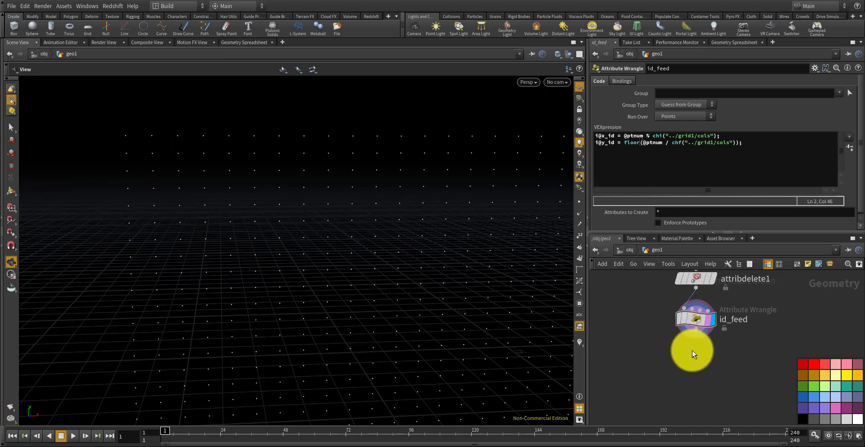
- Add a Point Wrangle node connected below id_feed and make it the displayed node
key(Tab)
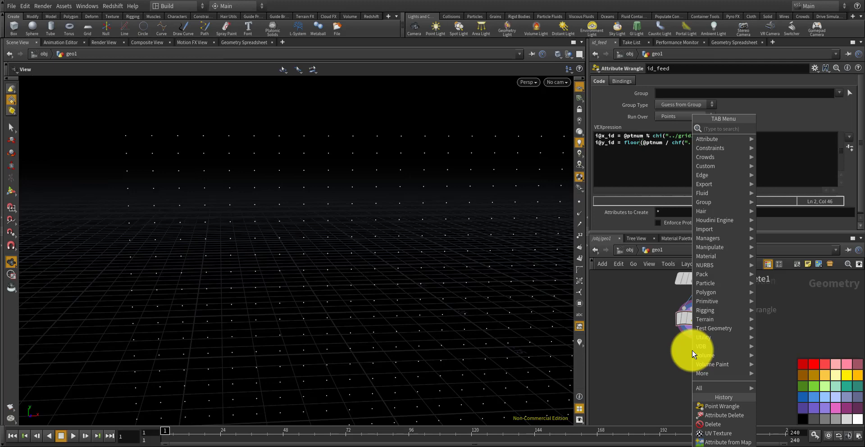
text(point)
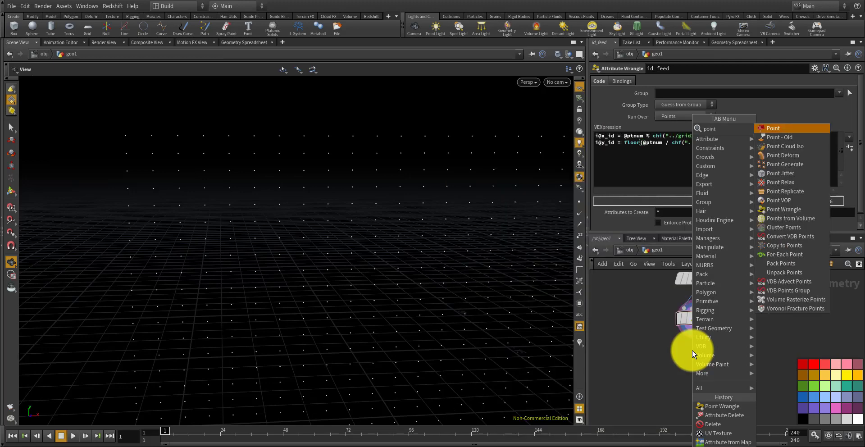
text( wrang)
key(Return)
click(691, 352)
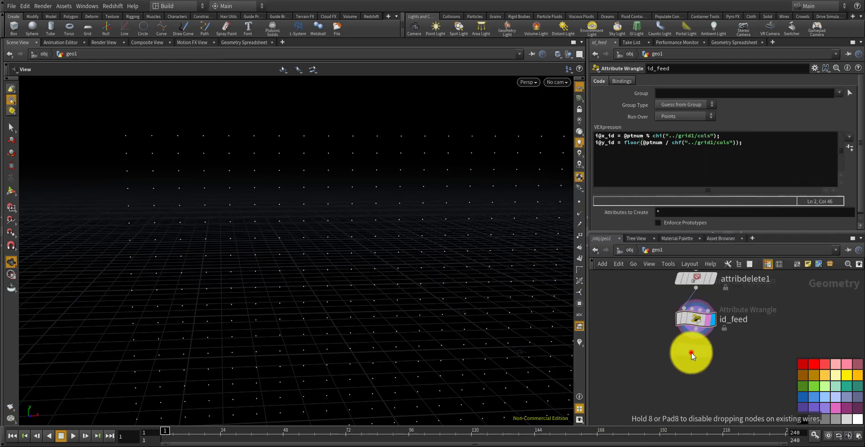
scroll(687, 348, up, 3)
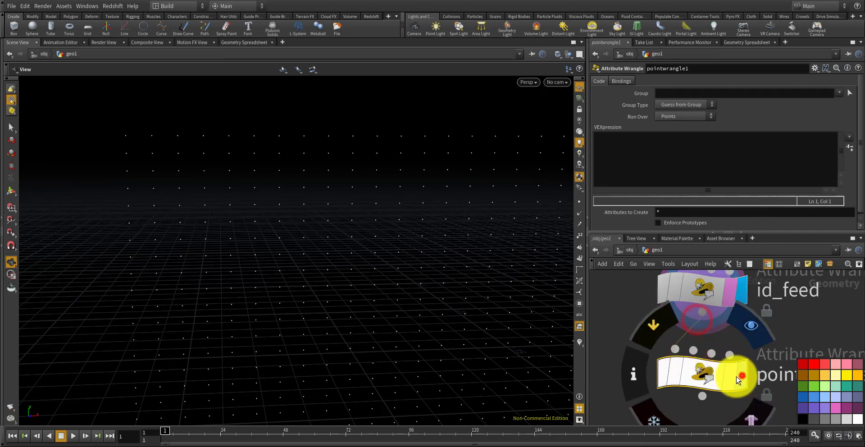
click(741, 375)
middle_drag(715, 390, 669, 337)
drag(657, 324, 657, 338)
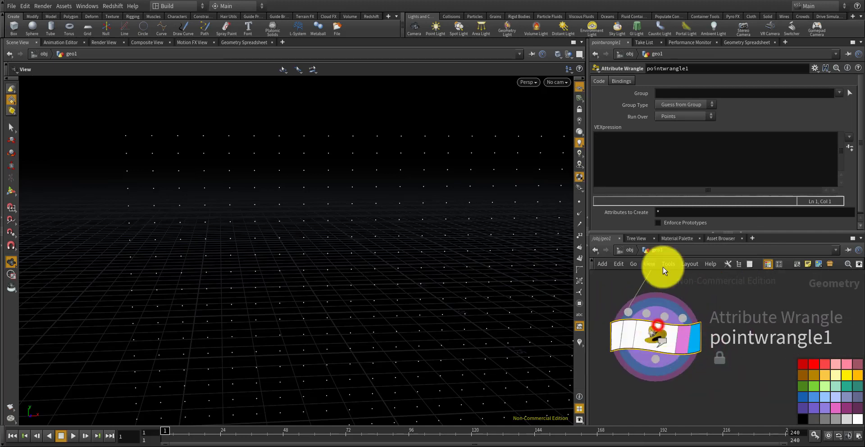
click(652, 166)
text(if()
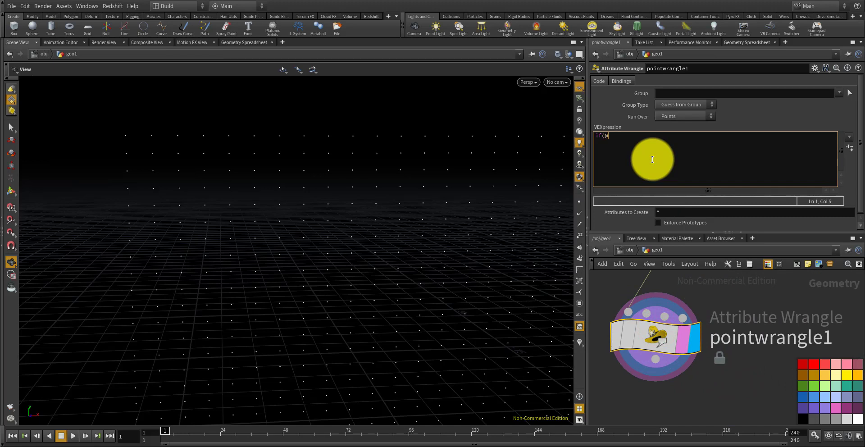
text(@x)
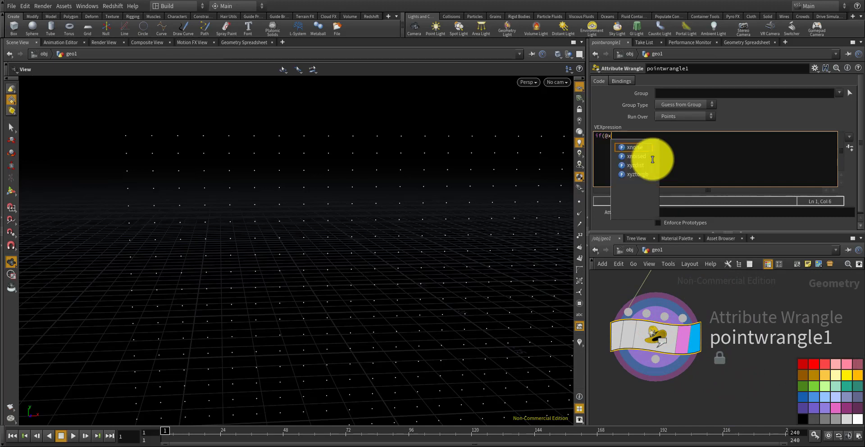
text(_id % 2 == 0 &&)
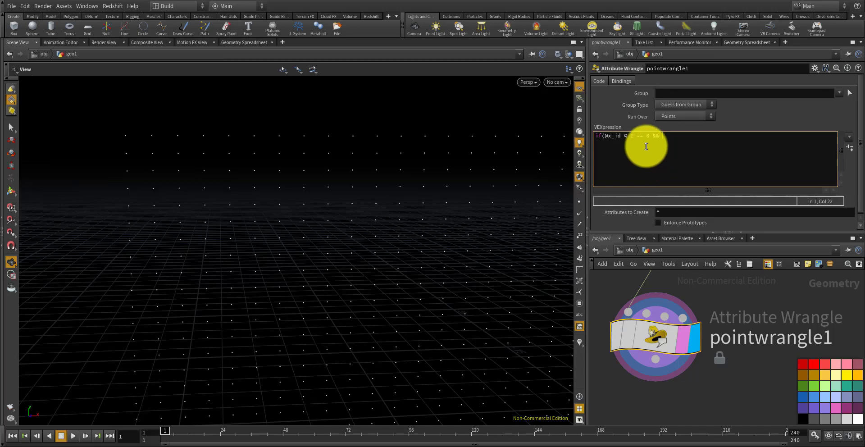
text(@y_id % 2 == 0) || (@x_id % 2 ==1 && )
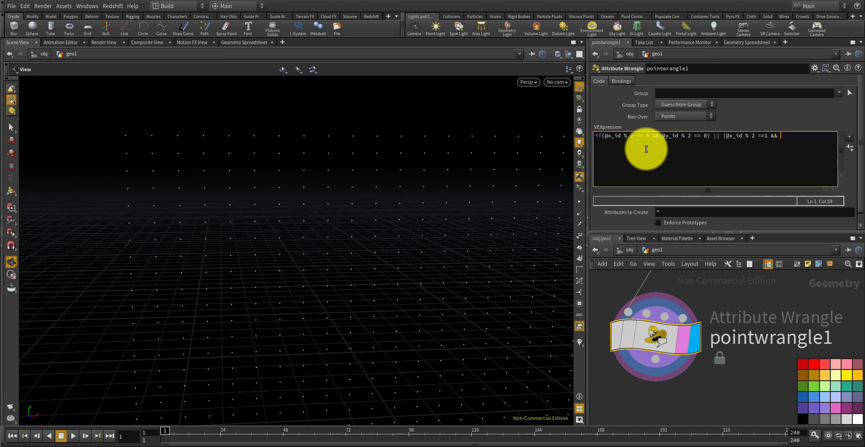
text(@t)
key(BackSpace)
text(y)
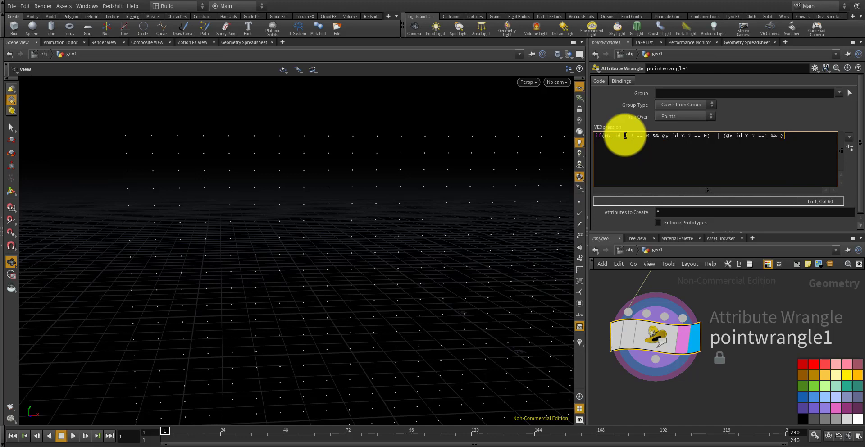
text(_id )
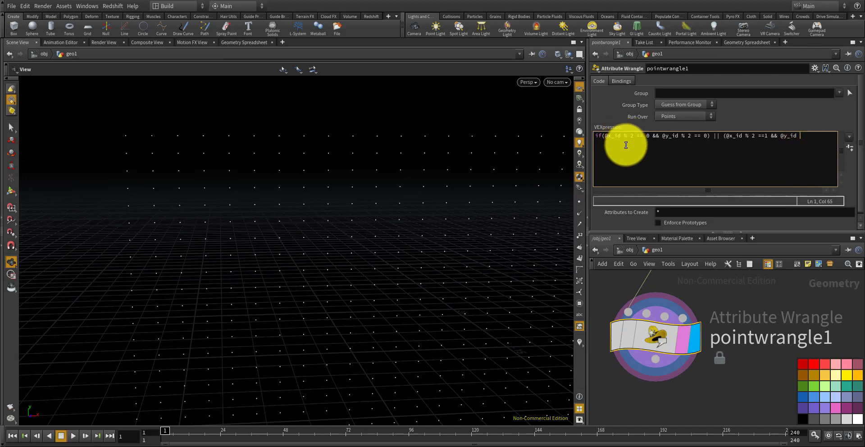
text(&)
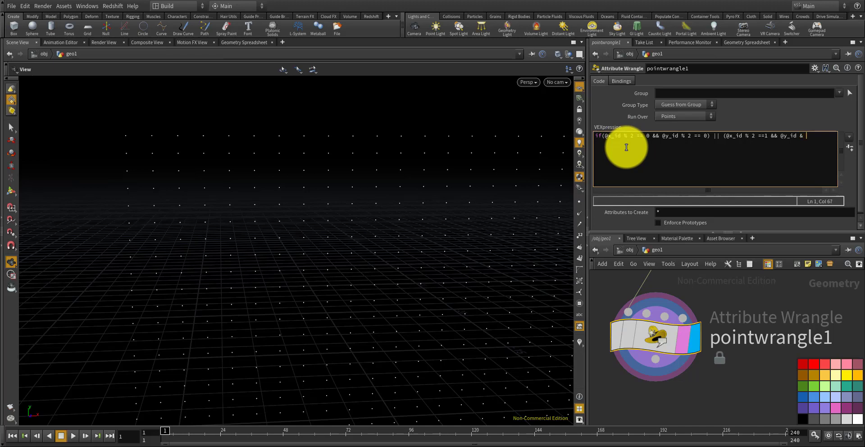
key(BackSpace)
key(BackSpace)
text(% 2)
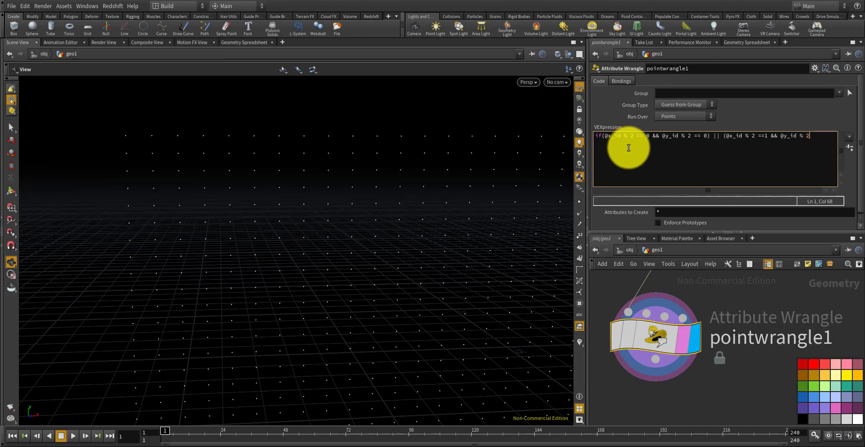
text( == 1)))
click(604, 136)
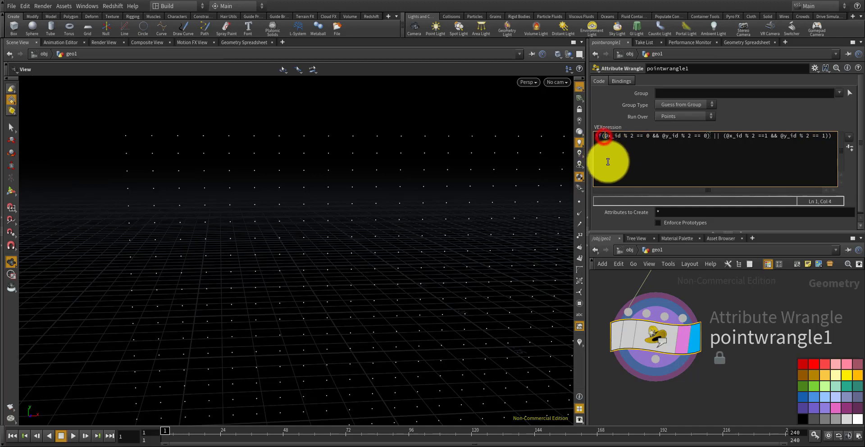
text(()
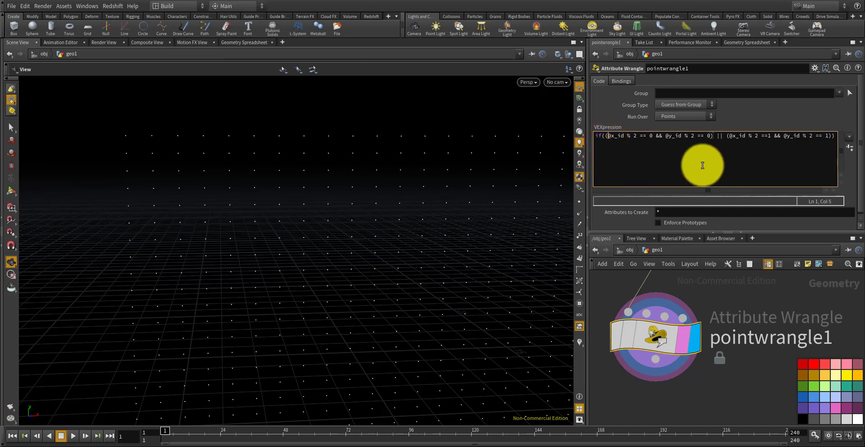
click(833, 136)
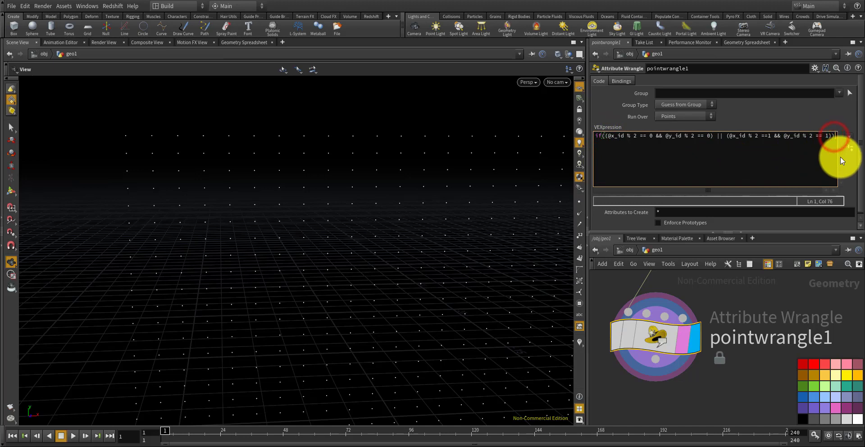
text({)
key(Return)
text(})
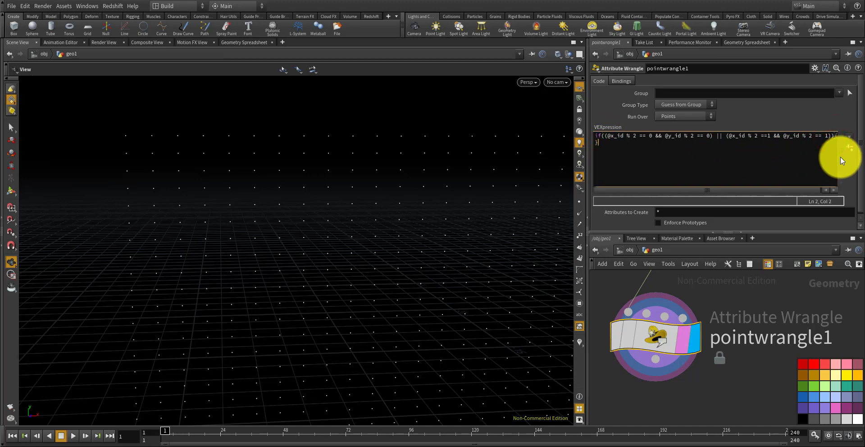
key(Left)
key(Return)
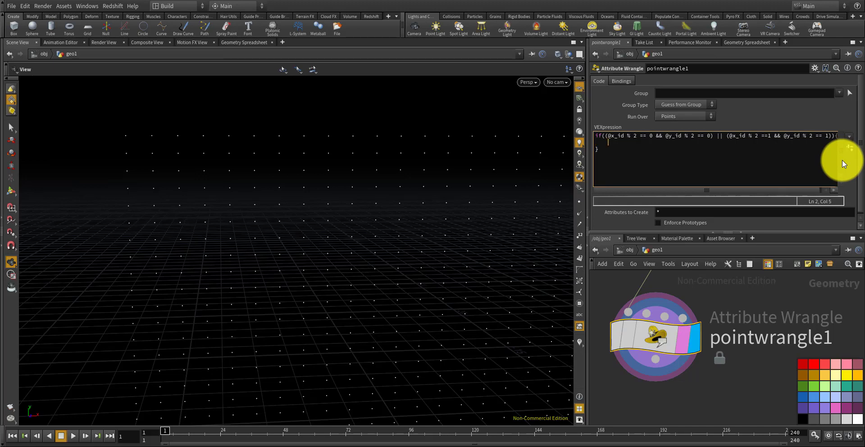
text(removepoi)
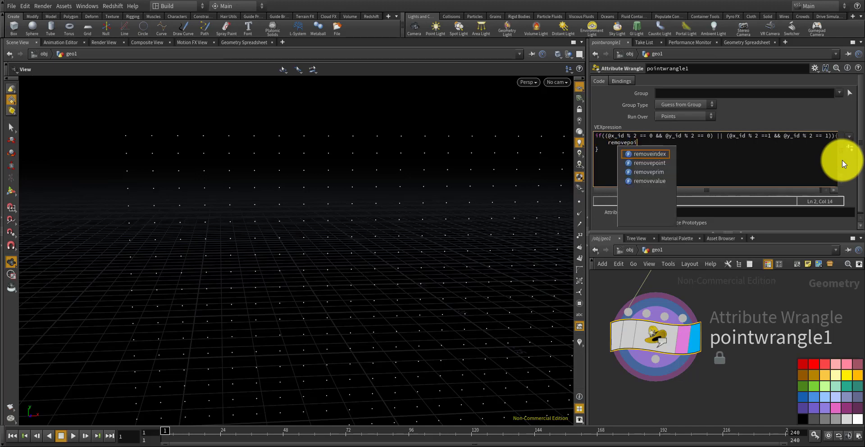
text(nt(0, @pton)
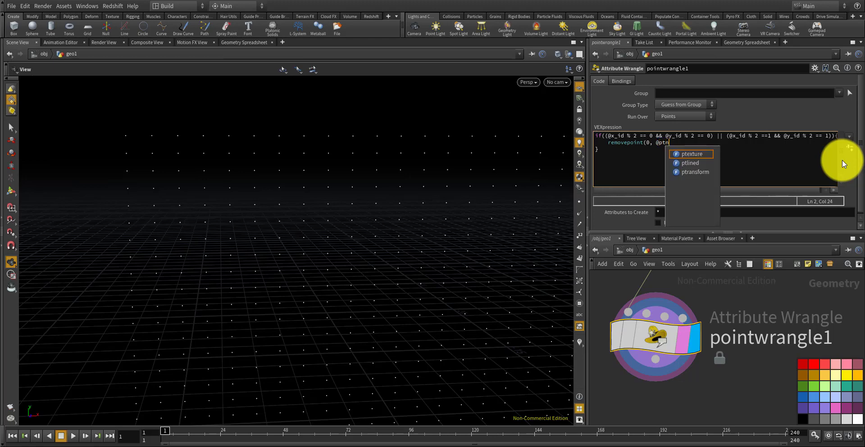
text(m);)
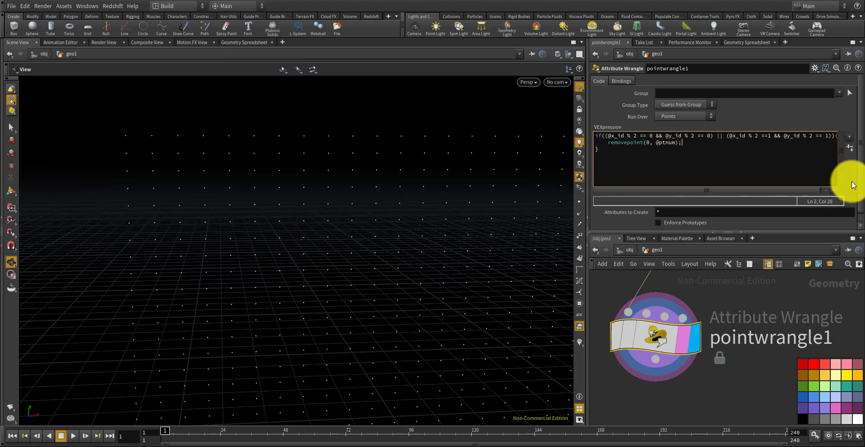
click(743, 369)
- Inspect the remaining staggered points in the viewport and their x_id values in the Geometry Spreadsheet
drag(378, 256, 336, 216)
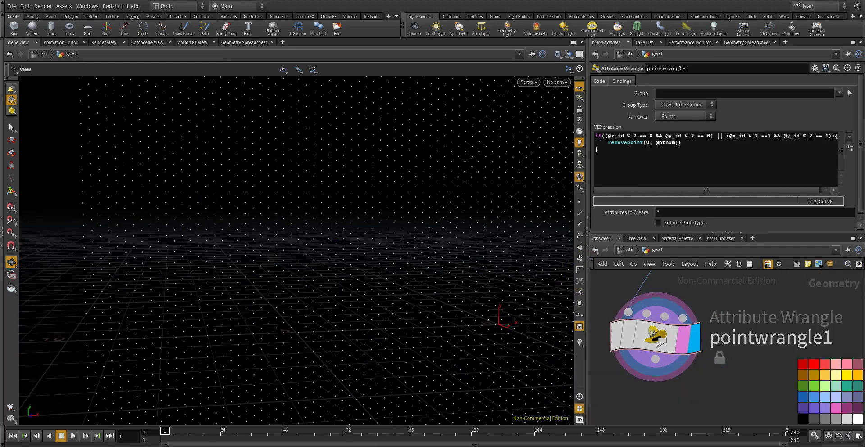
drag(401, 299, 360, 236)
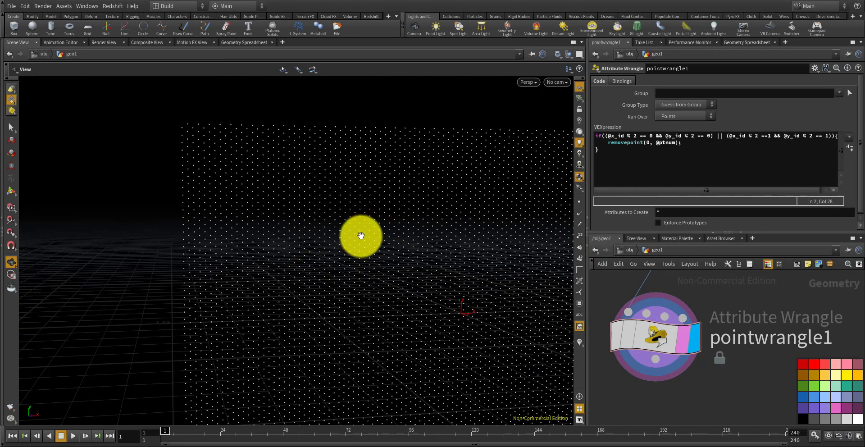
click(746, 42)
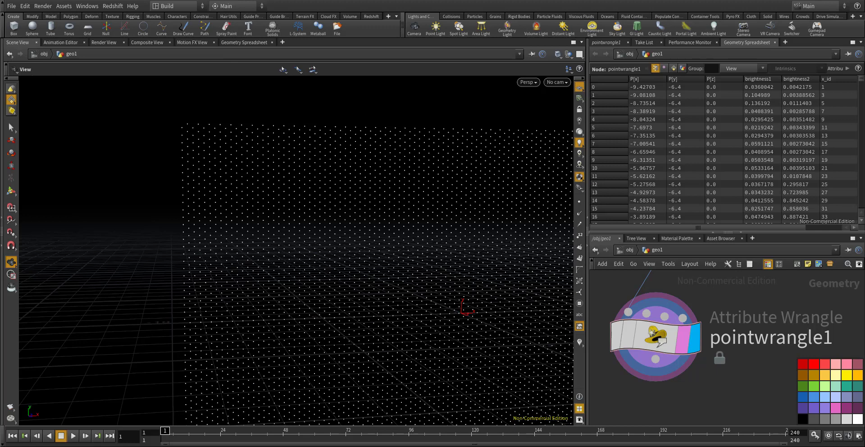
mouse_move(858, 79)
mouse_down()
mouse_move(858, 195)
mouse_move(854, 81)
mouse_up()
scroll(771, 92, up, 10)
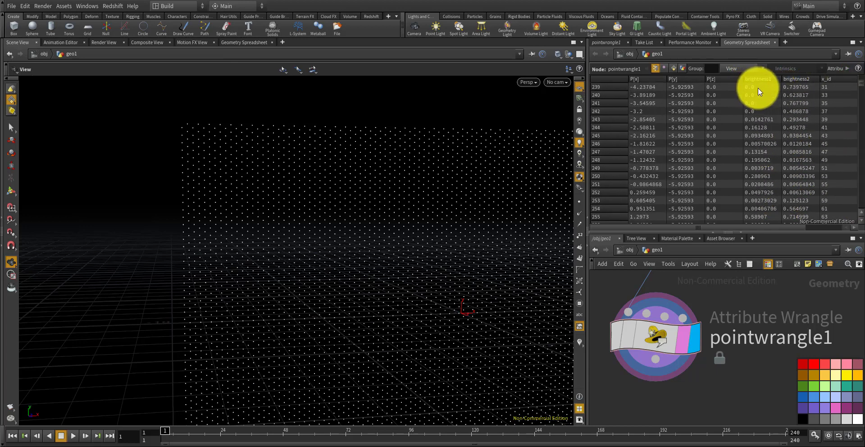
scroll(758, 92, up, 1)
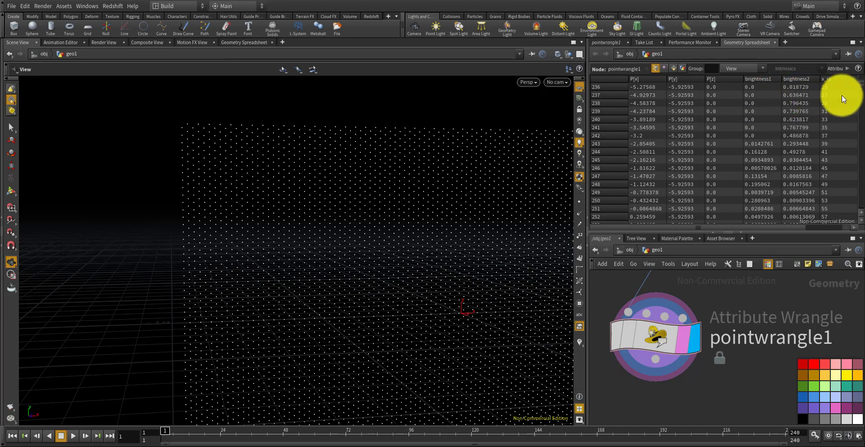
scroll(847, 81, up, 20)
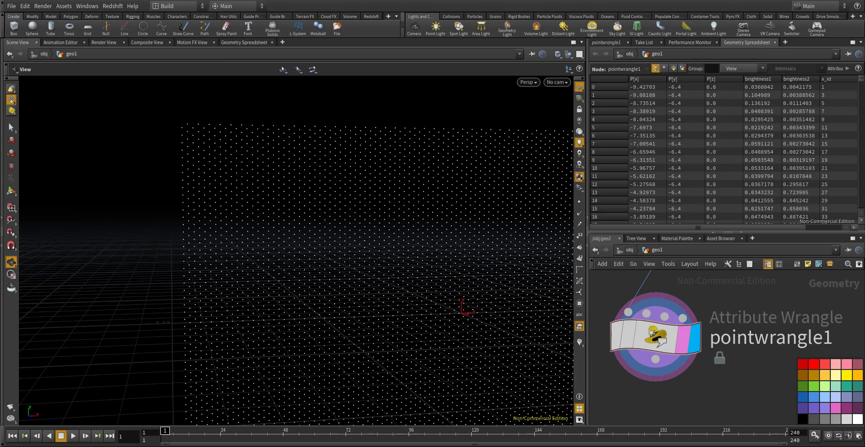
- Add a Point Wrangle node directly below pointwrangle1, connected to its output, and display its result
scroll(747, 299, down, 3)
scroll(696, 364, up, 3)
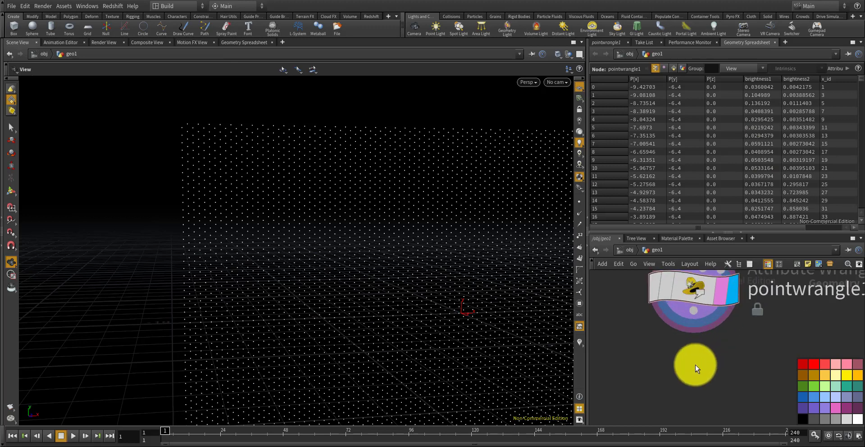
key(Tab)
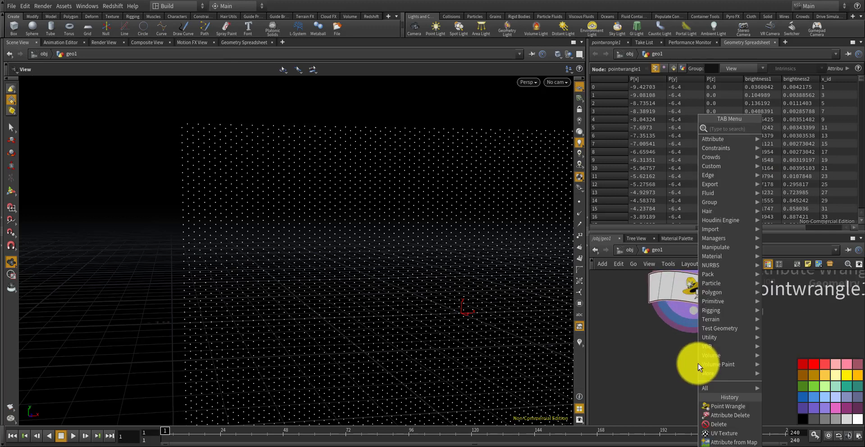
text(de)
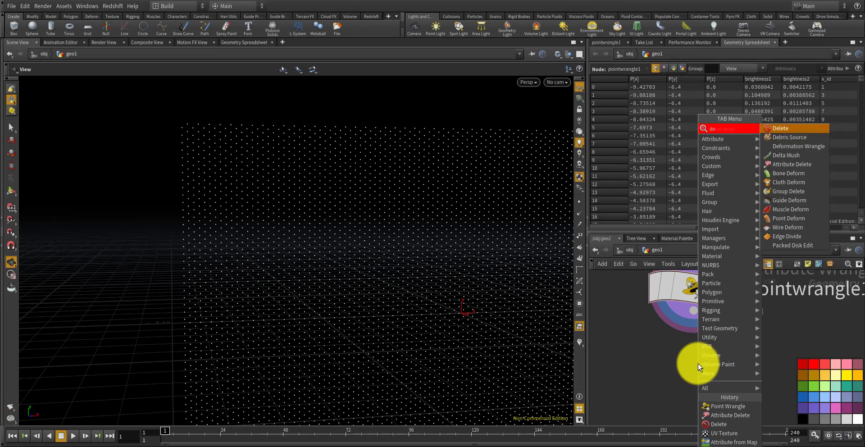
key(BackSpace)
key(BackSpace)
text(de)
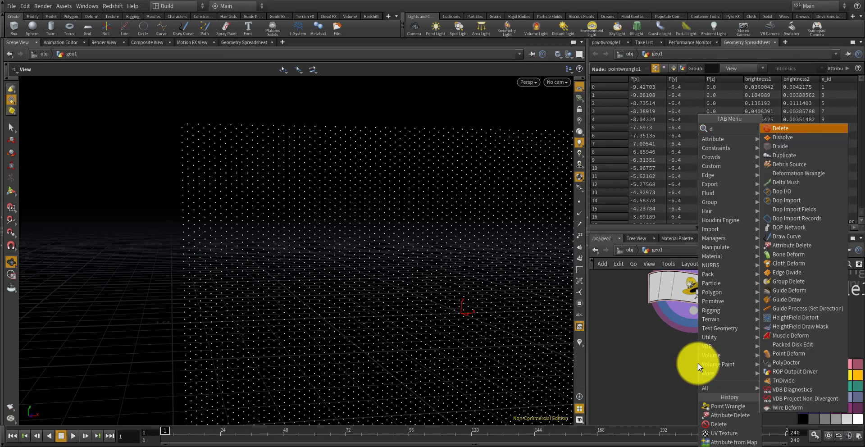
key(BackSpace)
key(BackSpace)
text(point wrang)
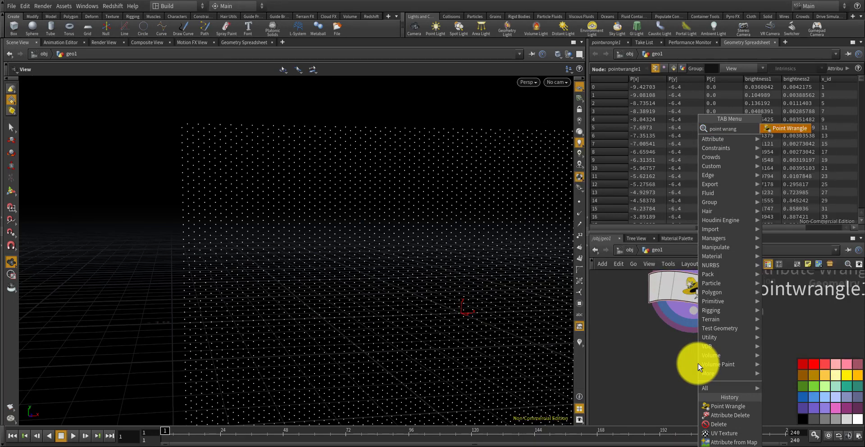
key(Return)
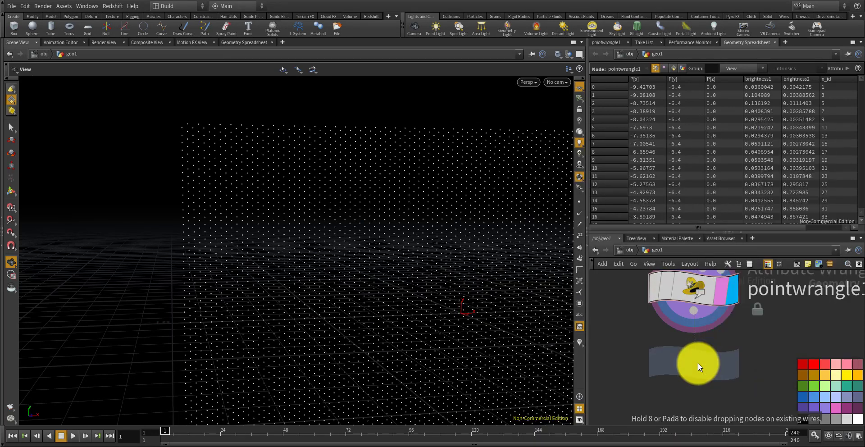
click(698, 369)
mouse_move(699, 367)
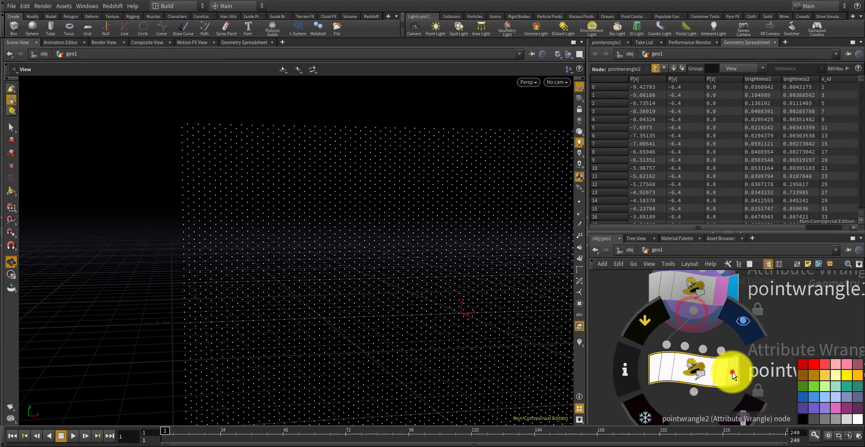
- Set the new wrangle's Run Over option to Detail (only once)
click(605, 42)
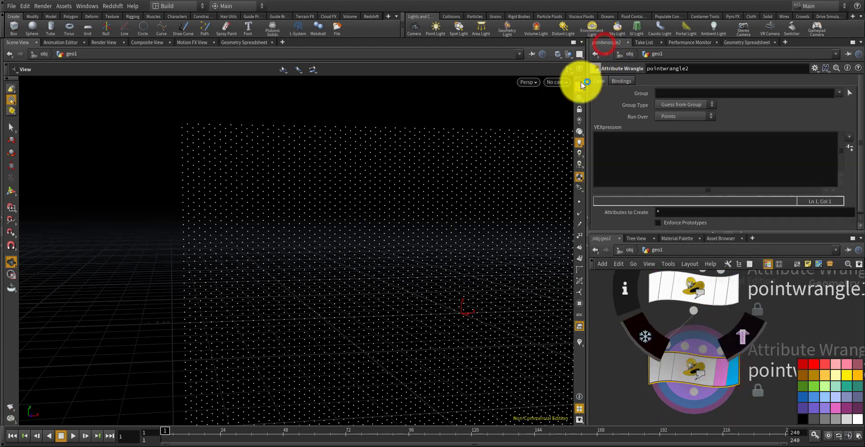
click(676, 117)
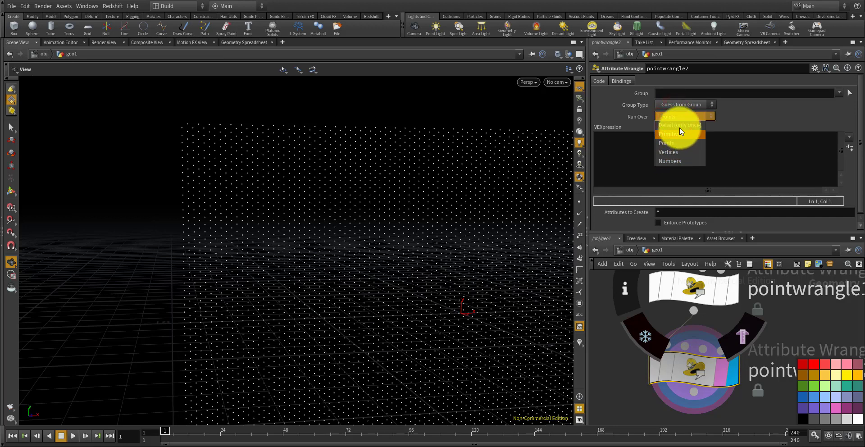
click(679, 125)
- Start the wrangle's VEXpression with a braced function declaration: function vector2 getBounds(string attr){
click(674, 159)
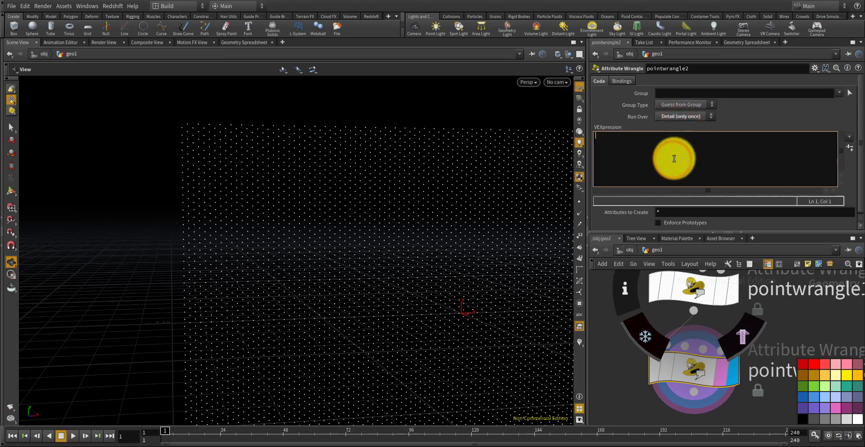
text(function vector2 )
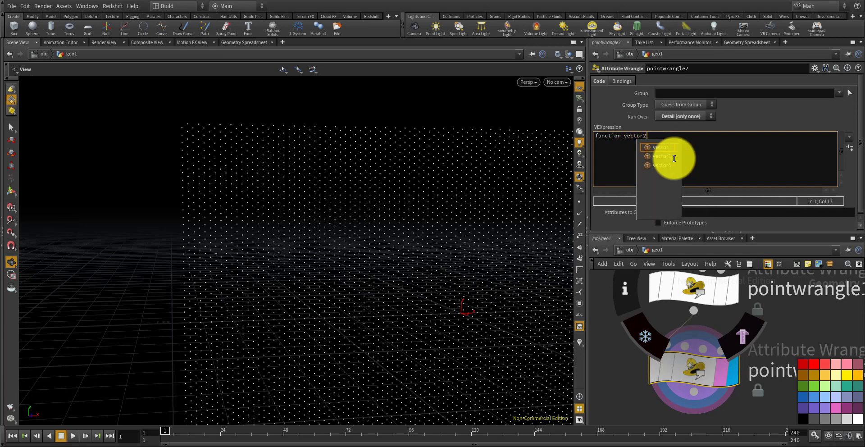
text(getBounds)
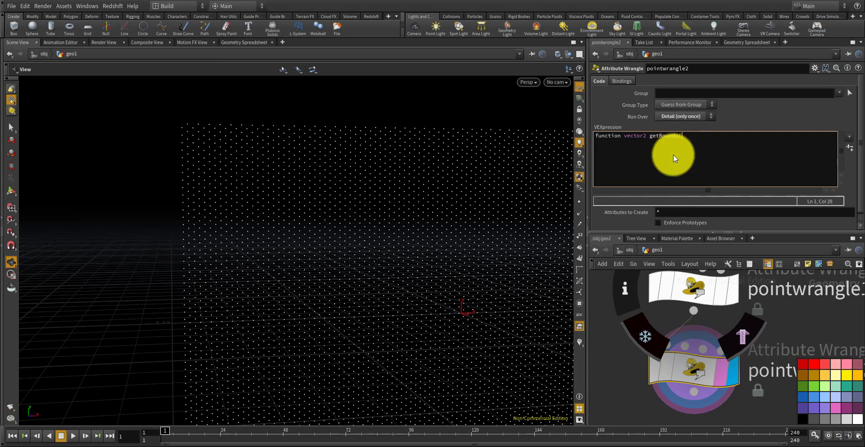
text((string attr)
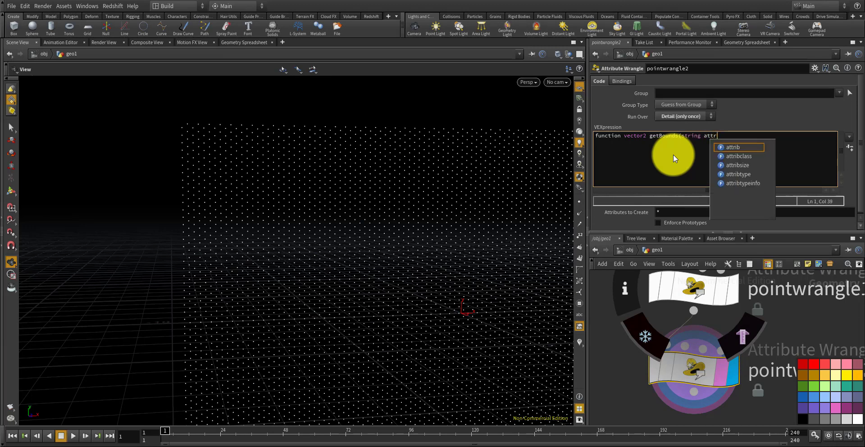
text())
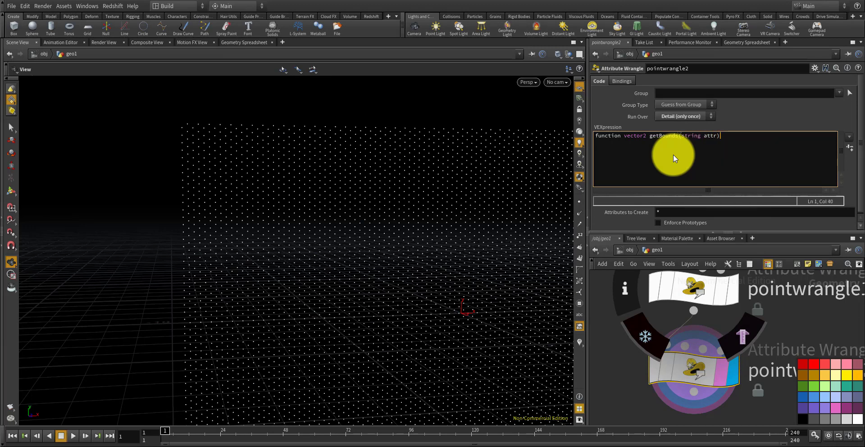
text({)
key(Return)
key(Return)
- Declare float minVal = 999; and float maxVal = -1; inside the getBounds function
text(float min)
key(BackSpace)
text(Val = 999;)
key(Return)
text(float maxVal = -1;)
key(Return)
key(Return)
- Add a braced loop for(int i=0; i<npoints(0); i++) below the variable declarations
text(for(int i)
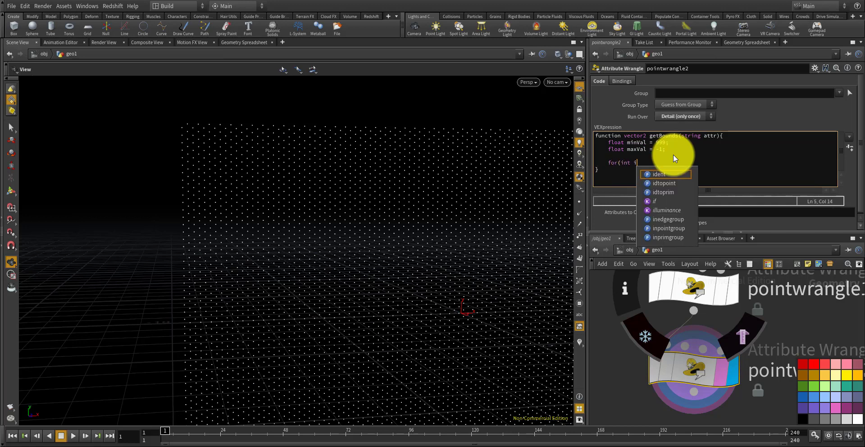
text(=0;)
text(<)
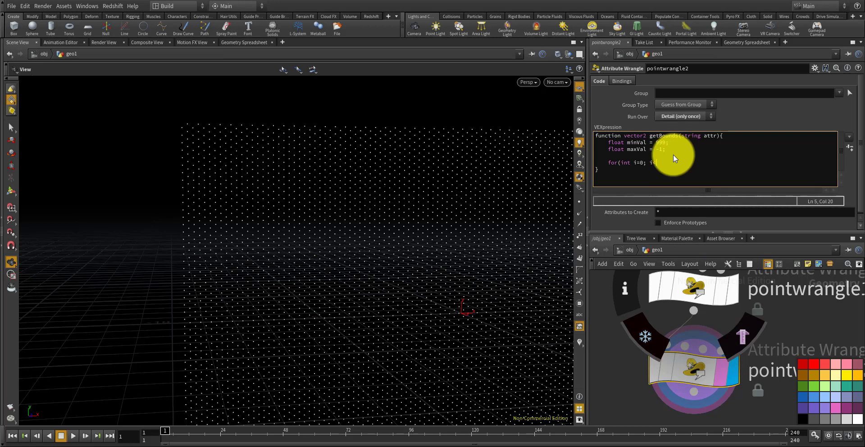
text(npoint)
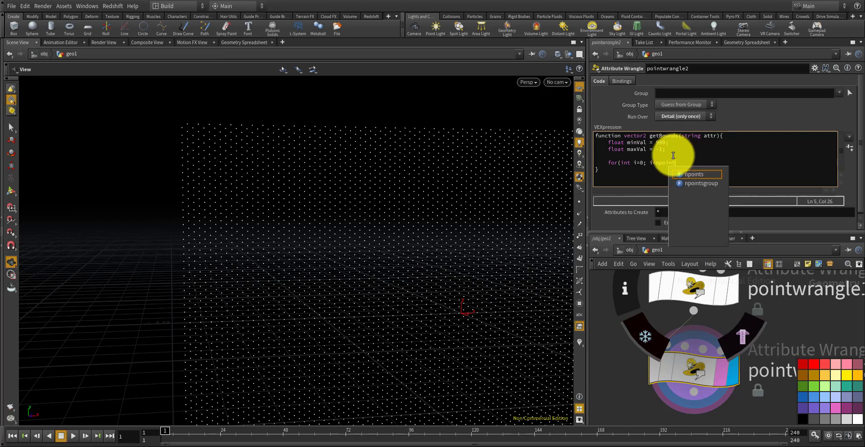
text(s(0);)
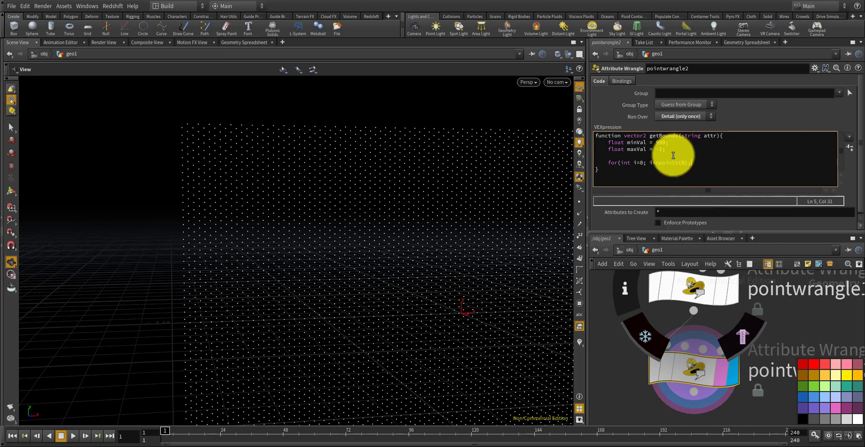
text( i++){)
key(Return)
key(Return)
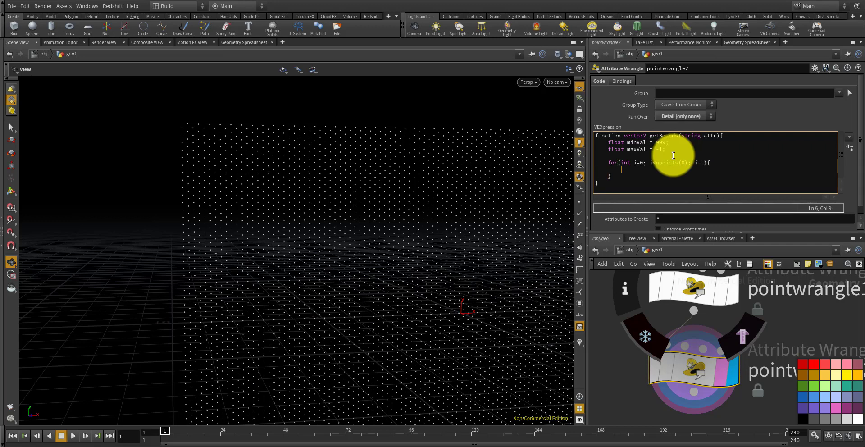
- Read each point's attribute inside the loop with float val = point(0, attr, i);
text(float val = point(0, att)
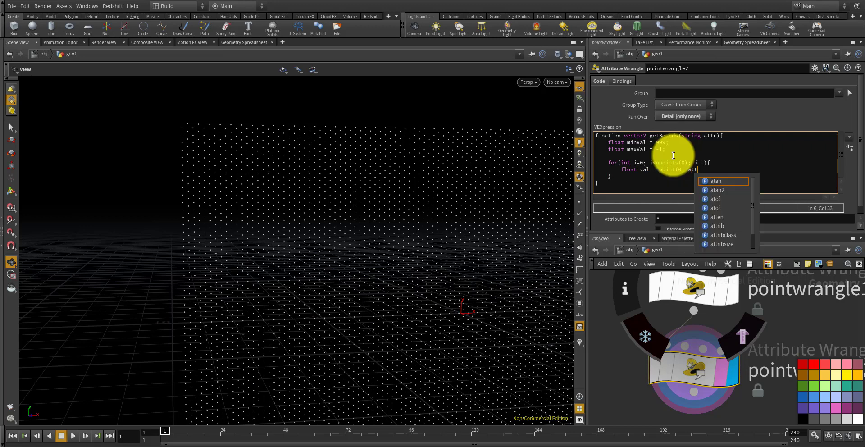
text(r, )
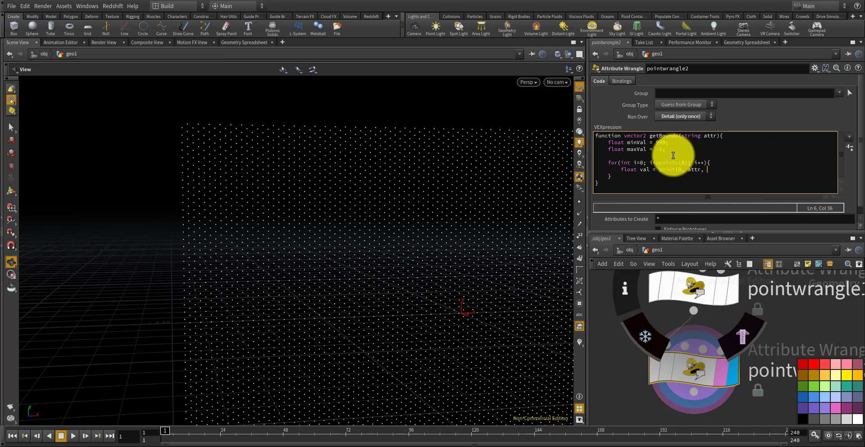
text(i);)
key(Return)
key(Return)
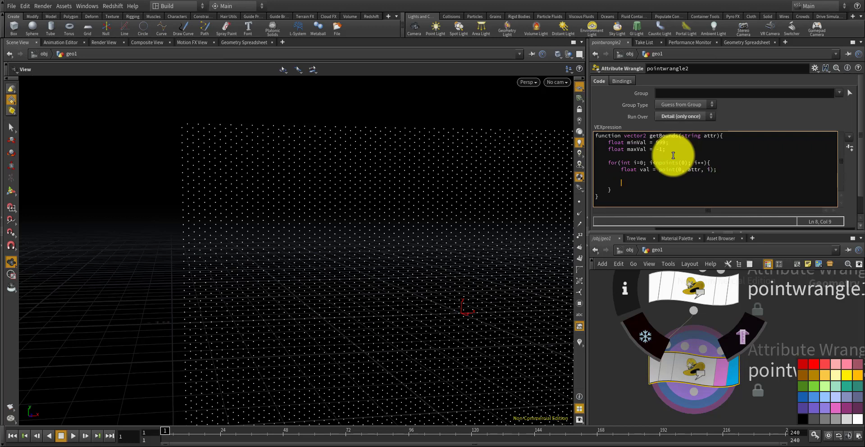
- Add the maximum check if(val > maxVal){ maxVal = val; } inside the loop
text(if(val > maxVal)[)
key(Return)
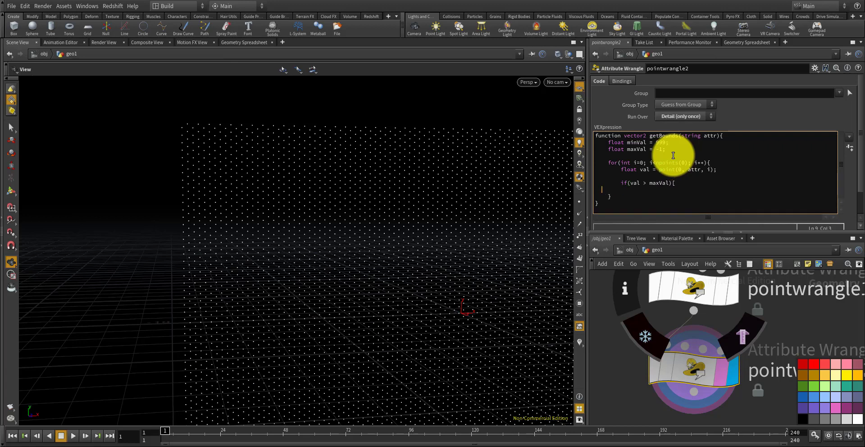
key(BackSpace)
key(BackSpace)
key(BackSpace)
key(BackSpace)
text({)
key(Return)
text(})
key(Left)
key(Return)
text(max)
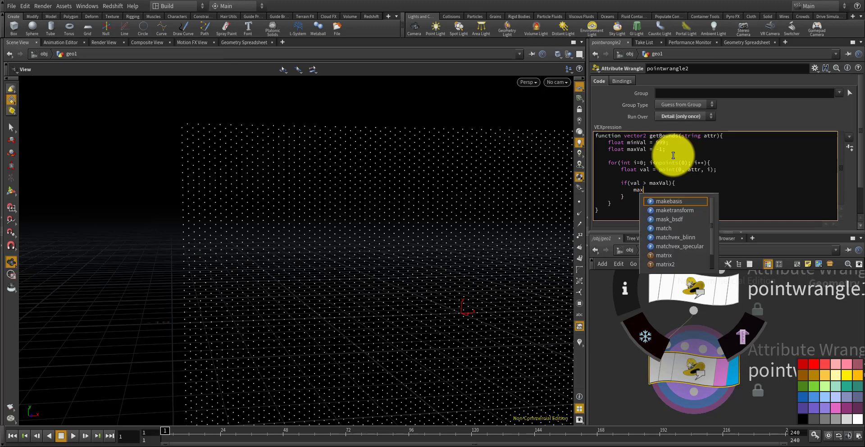
text(Val = )
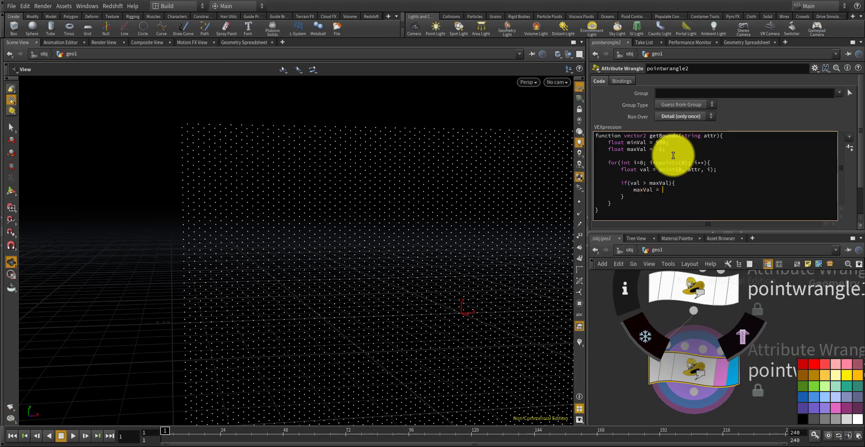
text(val;)
key(Down)
- Add the minimum check if(val < minVal){ minVal = val; } below the maximum check
key(Return)
key(Return)
text(if( va)
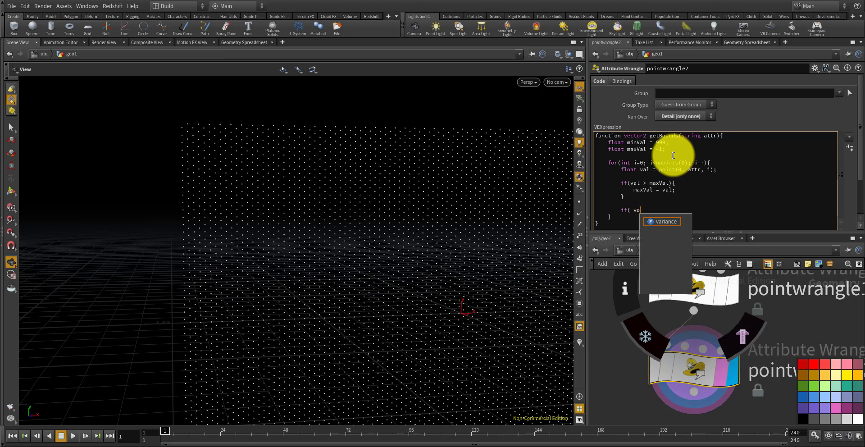
key(BackSpace)
key(BackSpace)
key(BackSpace)
text(val <)
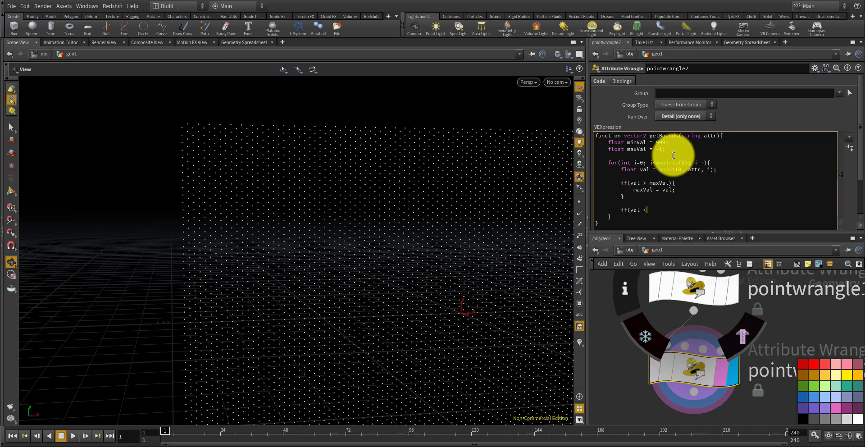
text( minVal){)
key(Return)
text(})
key(Return)
text(minVal = val;)
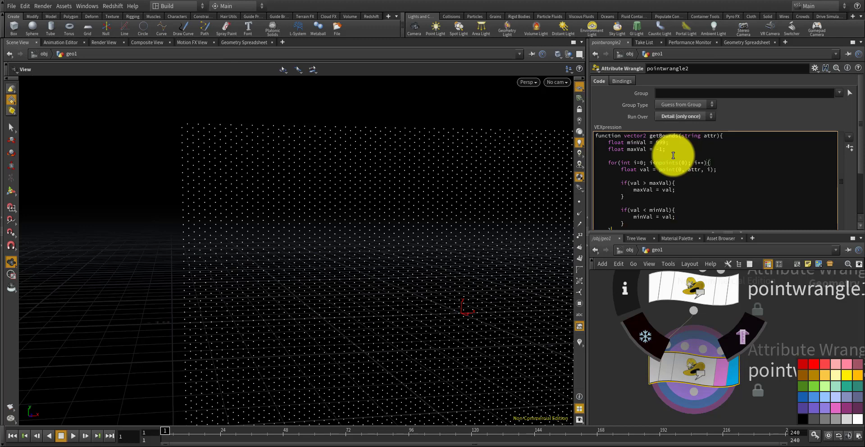
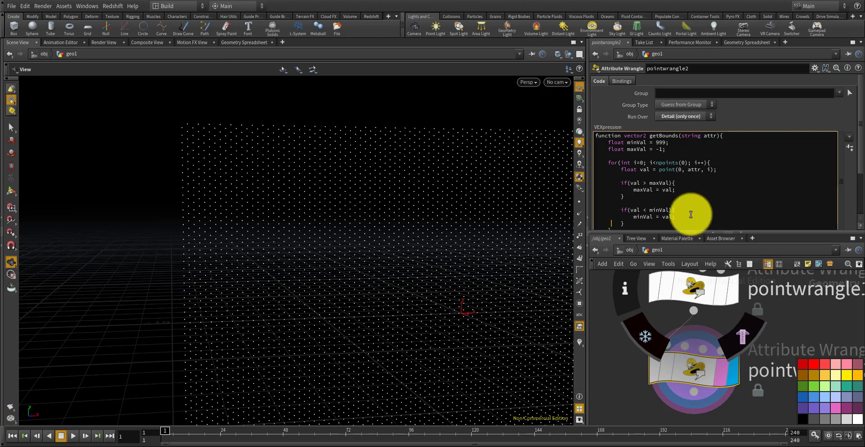
- Below the loop, store both extremes in the function with vector2 bounds = set(minVal, maxVal);
click(653, 223)
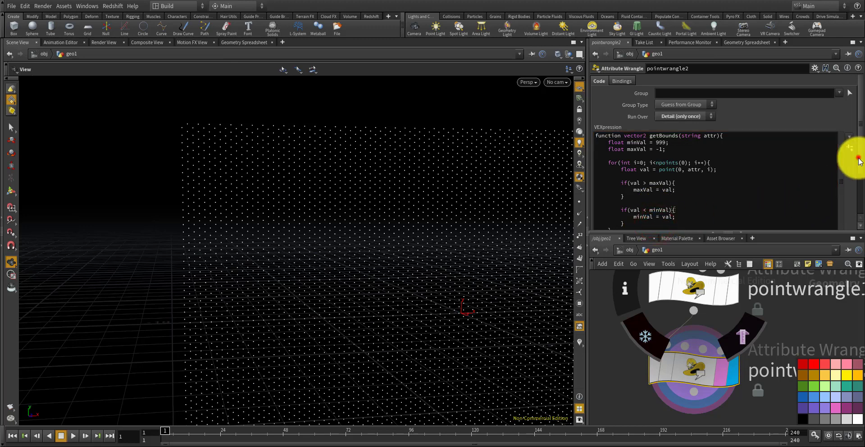
drag(855, 155, 851, 184)
click(676, 190)
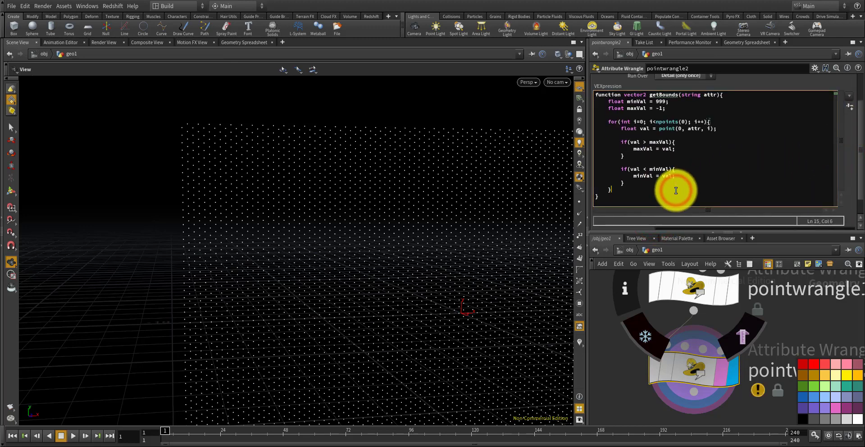
key(Return)
key(Return)
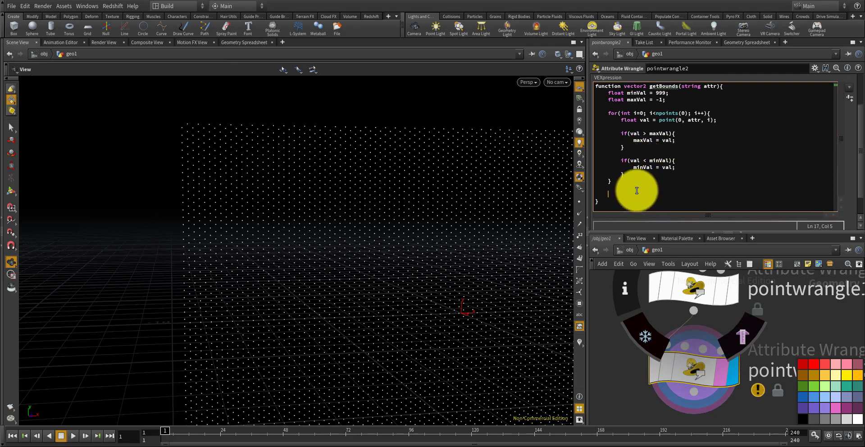
text(ve)
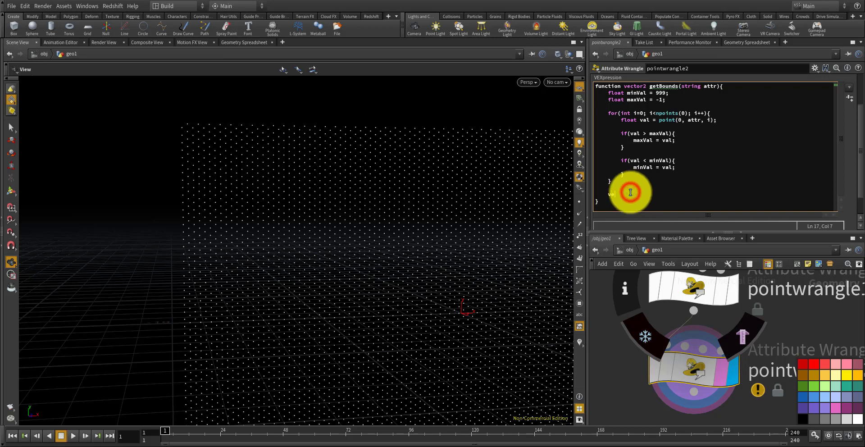
text(ctor2 )
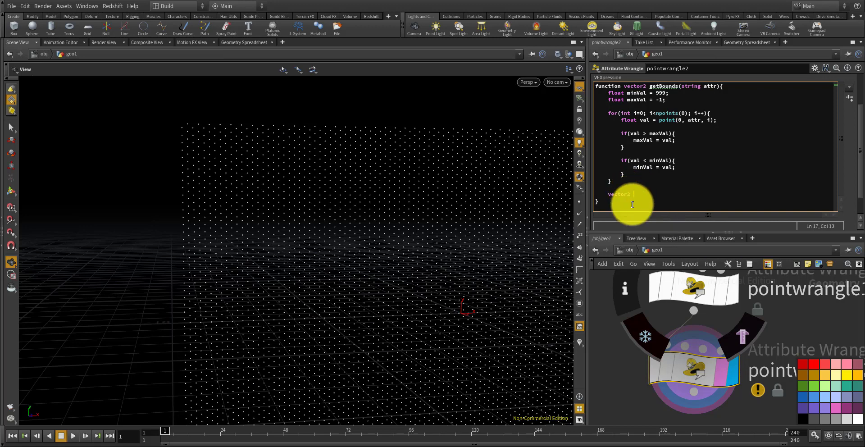
text(2 bounds = set(min)
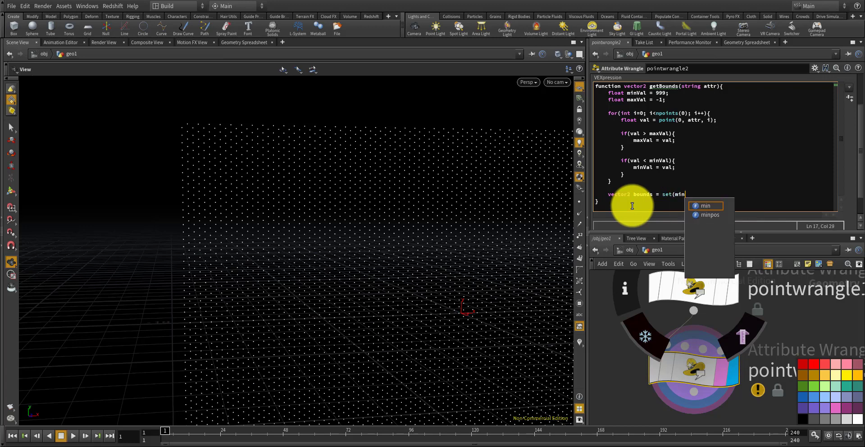
text(Val, maxVal);)
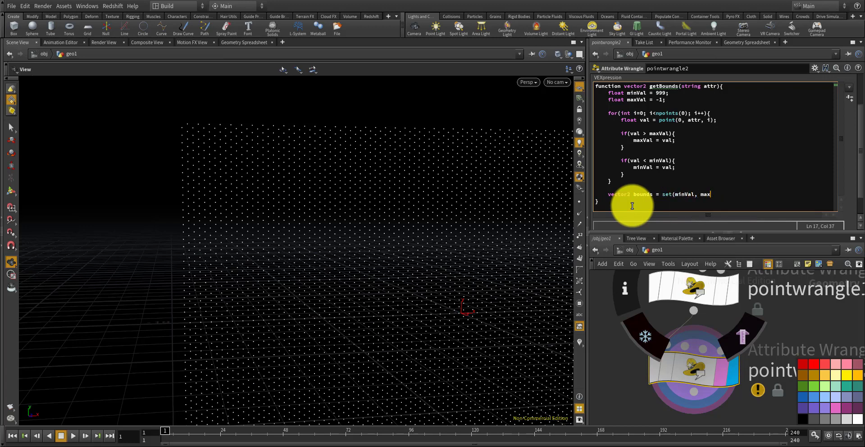
- End the getBounds function with return bounds; below the bounds vector
key(Return)
key(Return)
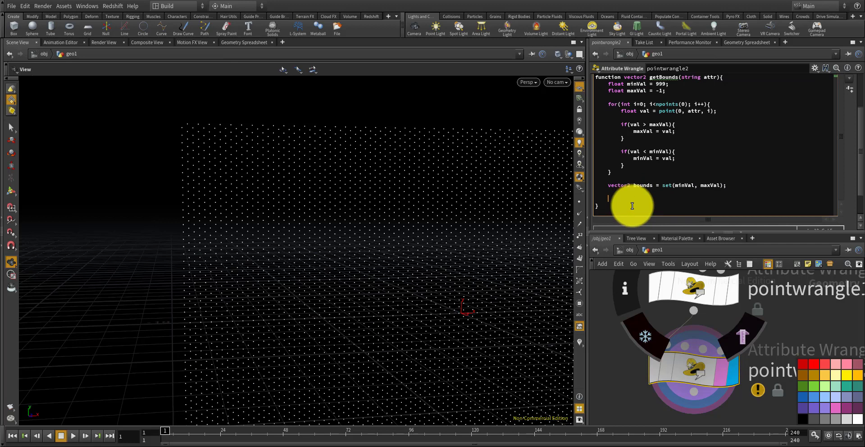
text(return bounds;)
- Below the function, add u@brightness1_bounds = getBounds("brightness1"); to store the first attribute's bounds
key(Return)
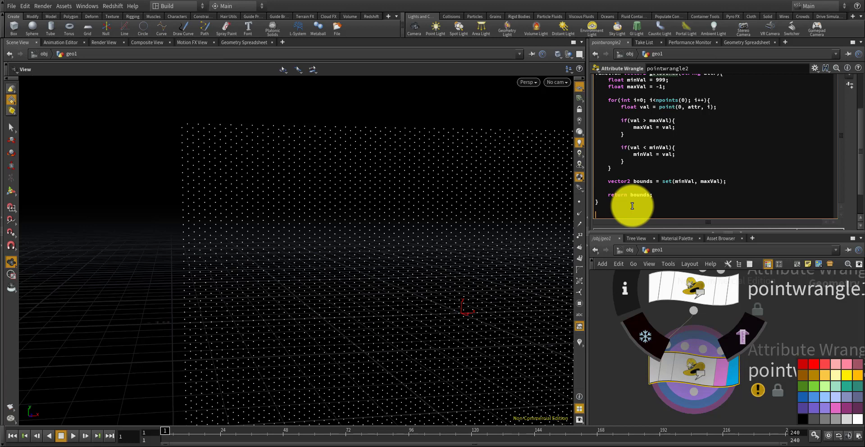
text(v)
key(BackSpace)
text(u@)
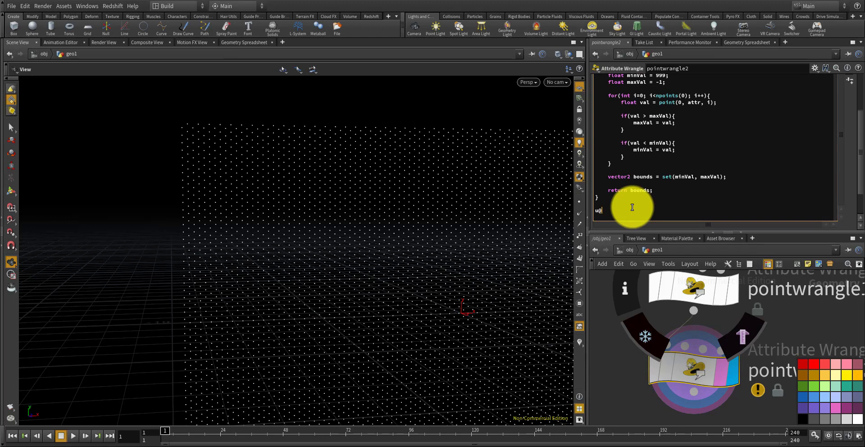
text(brightness1_bounds = getBout)
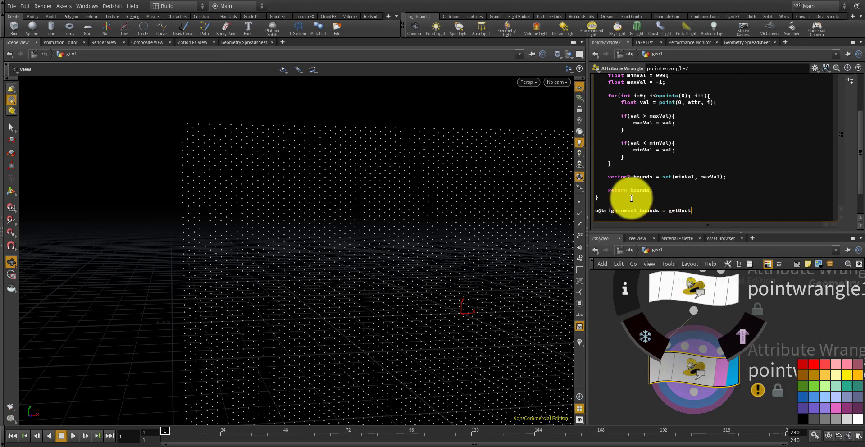
key(BackSpace)
text(nds)
text(("brighte)
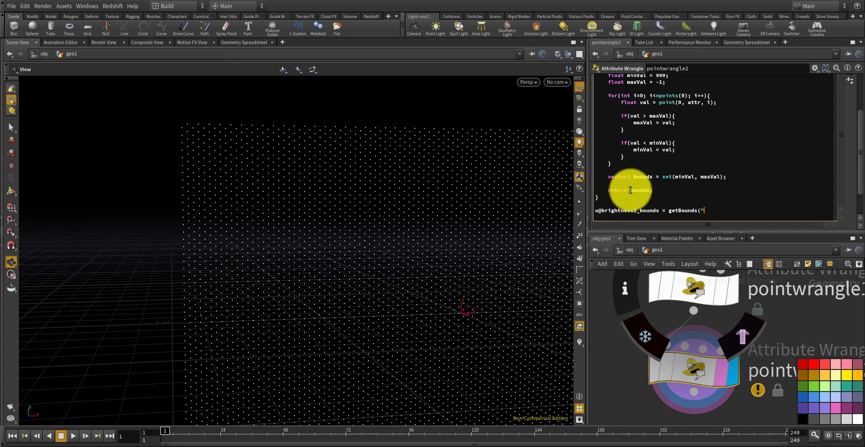
text(ness");)
key(Left)
key(Left)
key(Left)
text(1)
- Add a second call, u@brightness2_bounds = getBounds("brightness2");, and commit the wrangle code
key(Return)
text(u@)
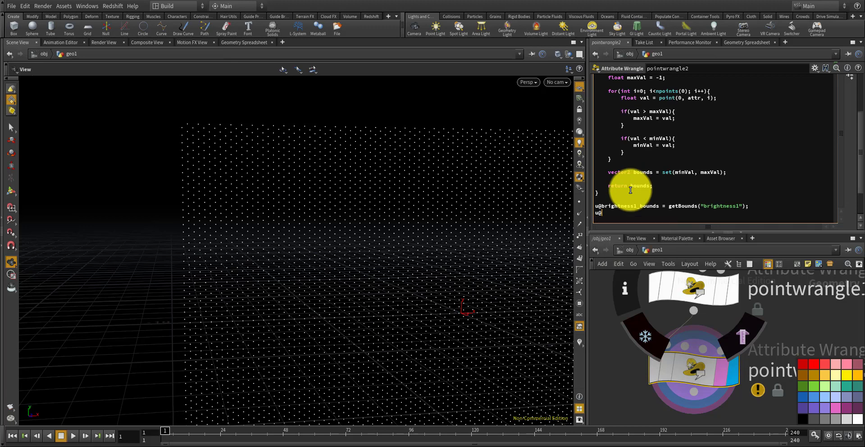
text(brightness2_bounds = getBounds("brightness)
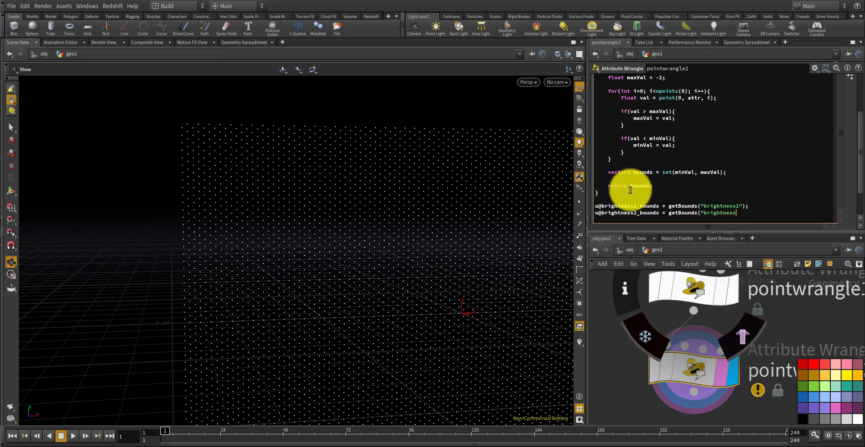
text(2")+)
key(Return)
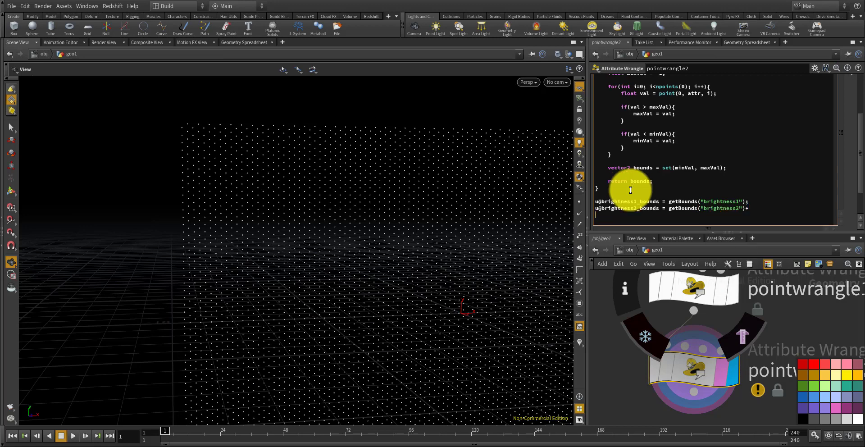
key(BackSpace)
key(BackSpace)
text(;)
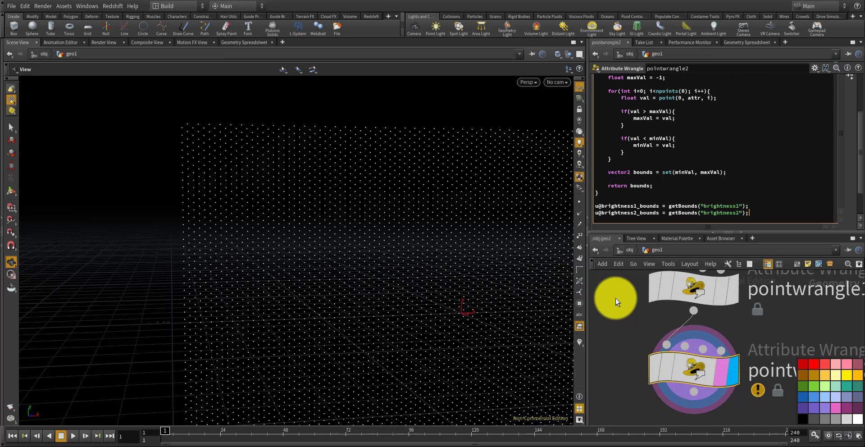
click(615, 294)
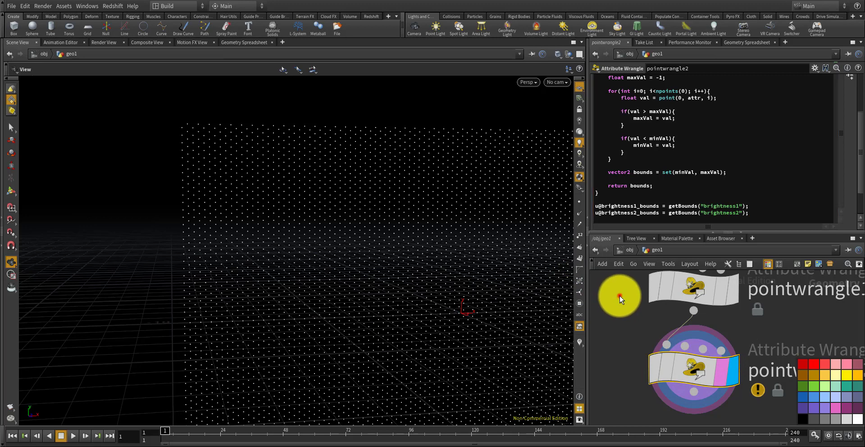
- Check the brightness bounds among the detail attributes in the Geometry Spreadsheet, and return to the wrangle's parameters
click(742, 43)
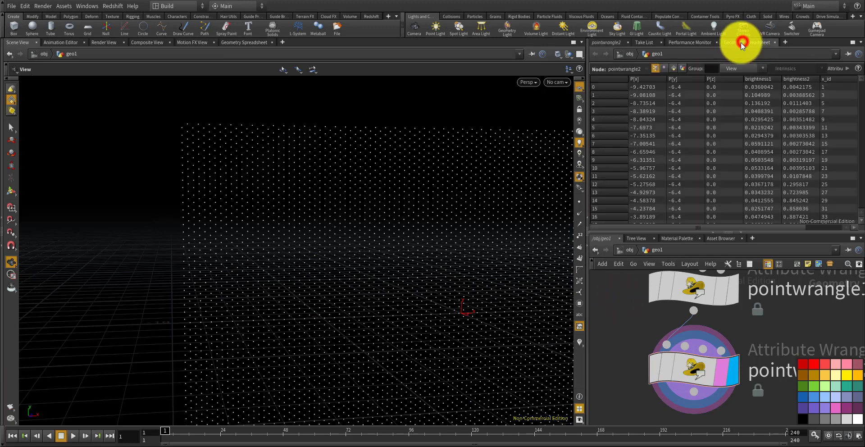
click(682, 68)
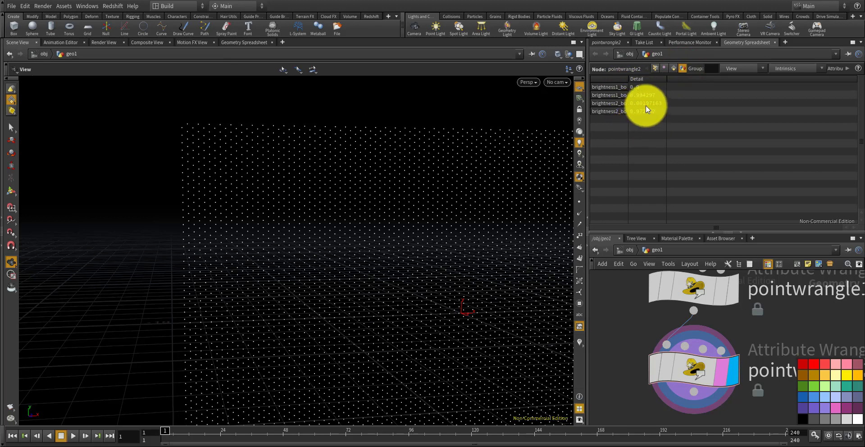
click(601, 43)
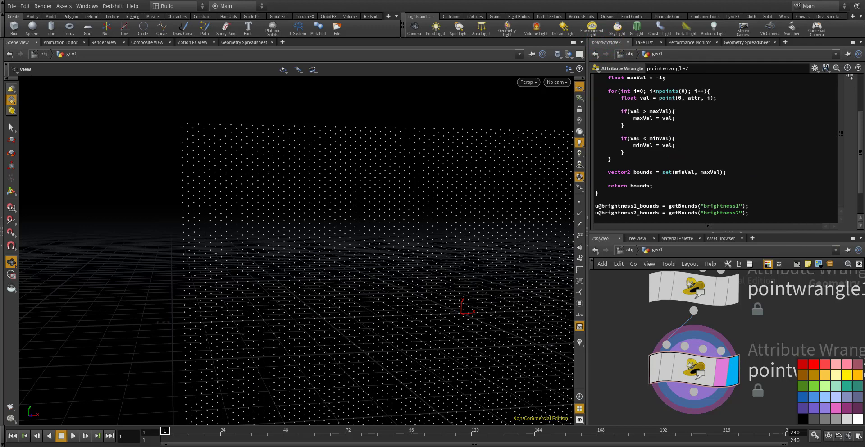
- Rename the pointwrangle1 node below id_feed as checker_pattern
scroll(691, 316, down, 5)
scroll(740, 333, up, 3)
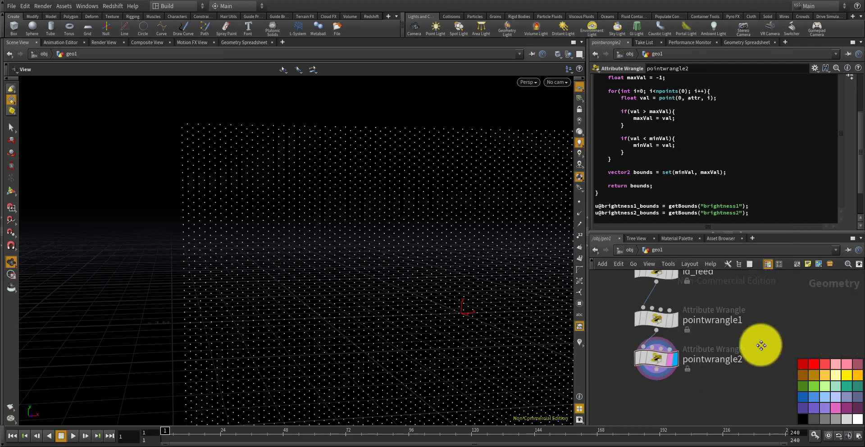
double_click(718, 336)
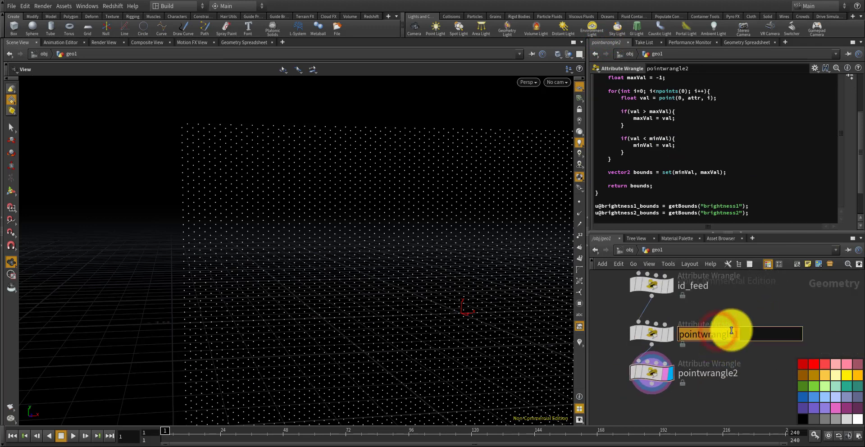
text(checker)
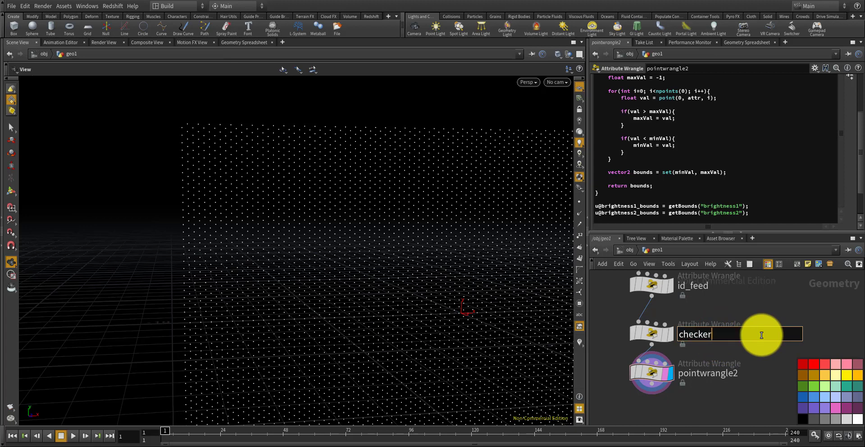
text(_pattern)
key(Return)
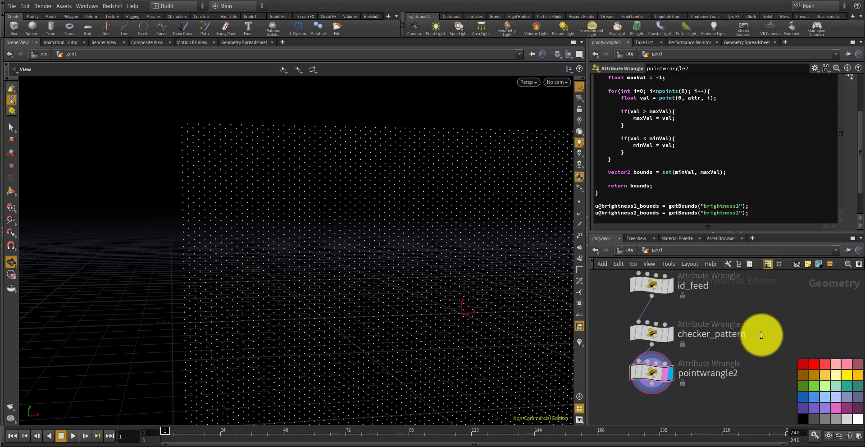
- Rename the pointwrangle2 node as get_brightness_bounds
double_click(716, 374)
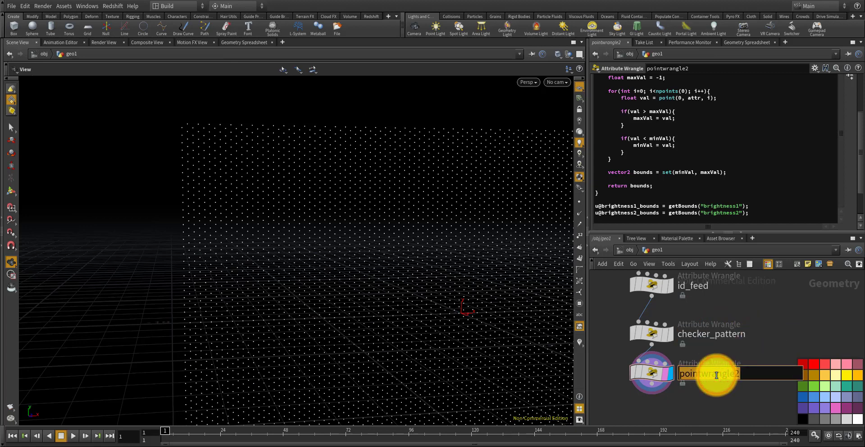
text(get_b)
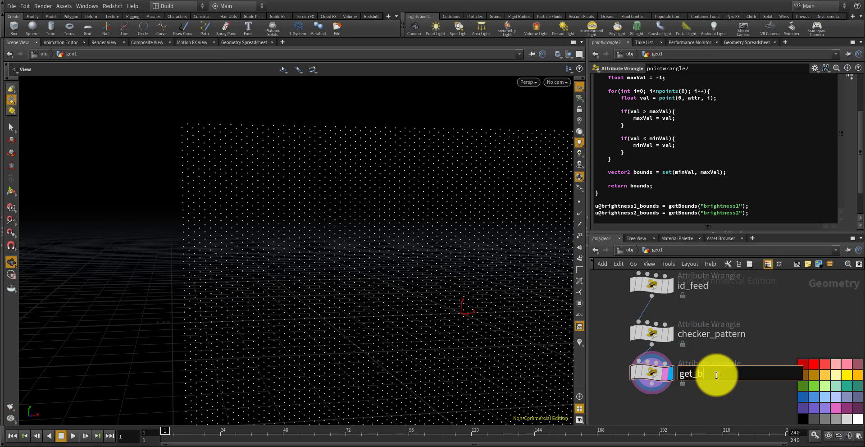
text(rightness_bounds)
key(Return)
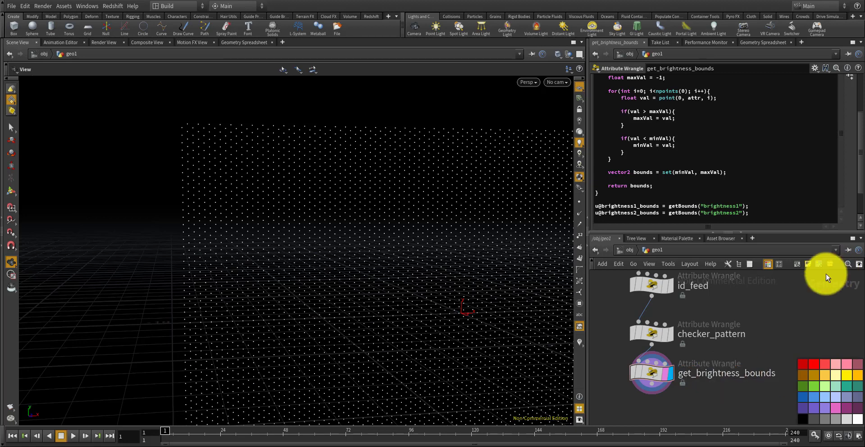
- Place a new Point Wrangle node directly below get_brightness_bounds
scroll(796, 321, down, 3)
middle_drag(735, 368, 716, 325)
scroll(679, 334, up, 3)
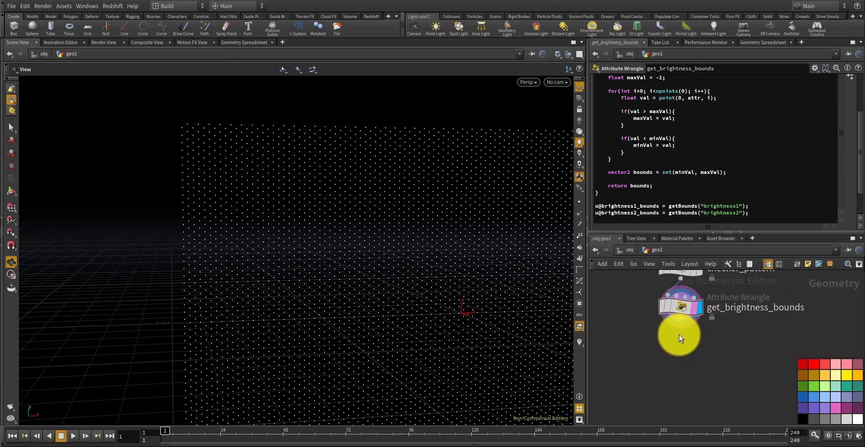
mouse_move(680, 308)
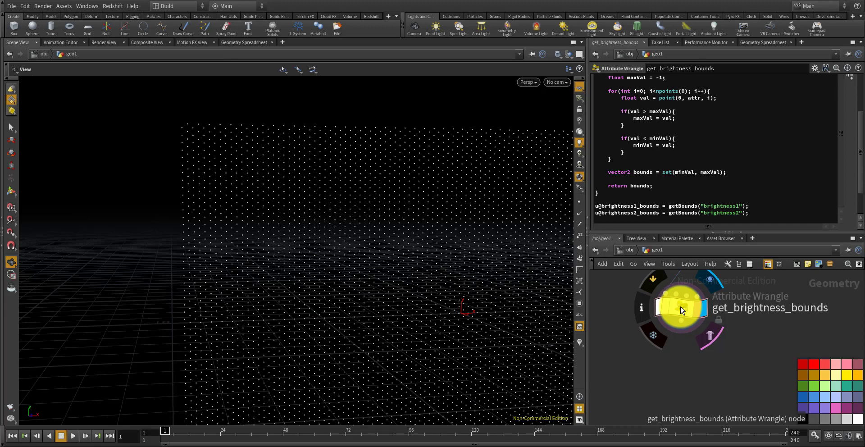
right_click(679, 357)
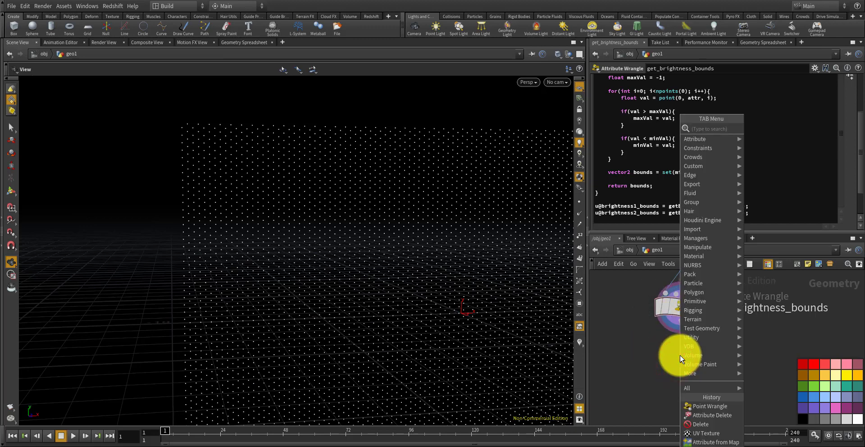
text(point wrangl)
key(Return)
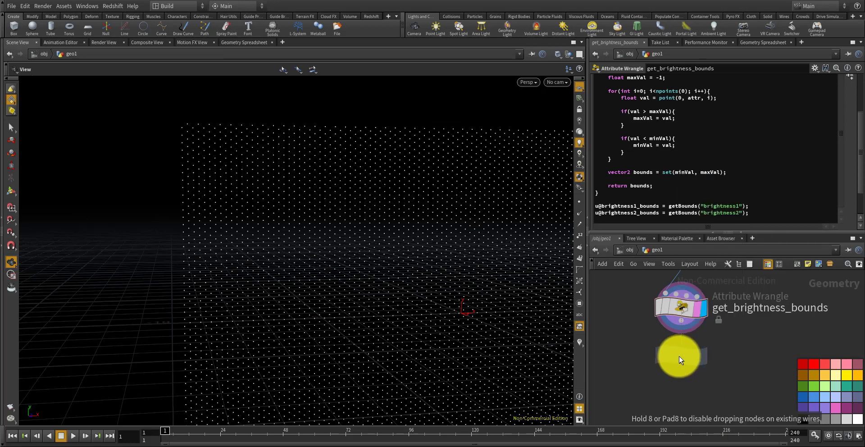
click(678, 356)
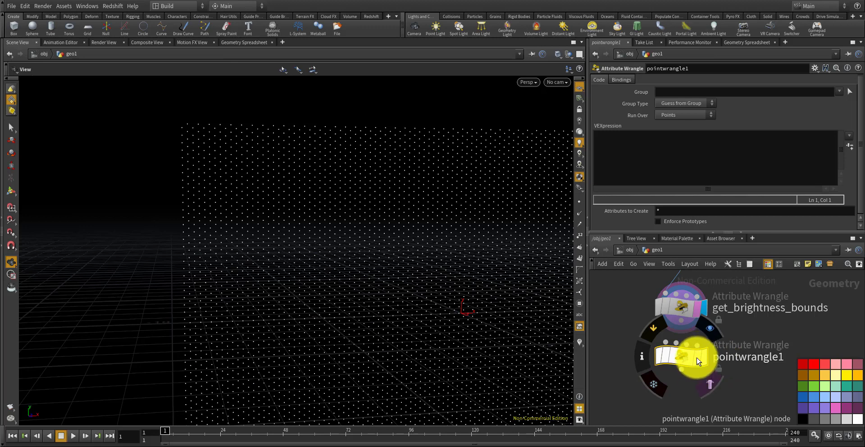
- Rename the pointwrangle1 node below get_brightness_bounds as feed_angle
double_click(729, 357)
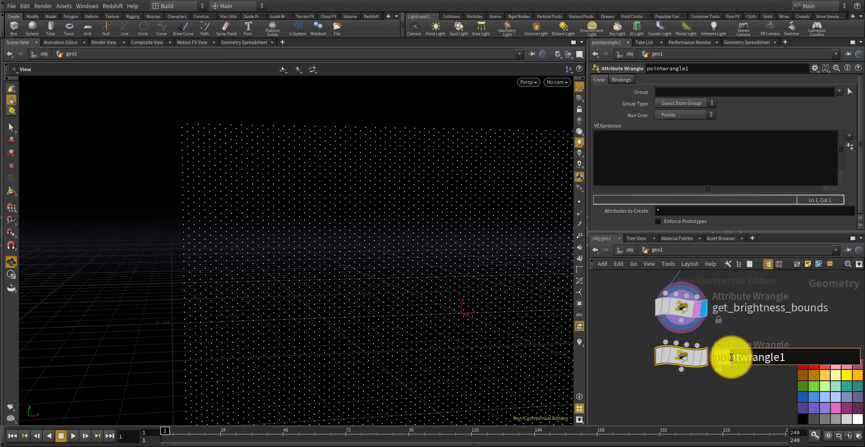
drag(807, 353, 688, 345)
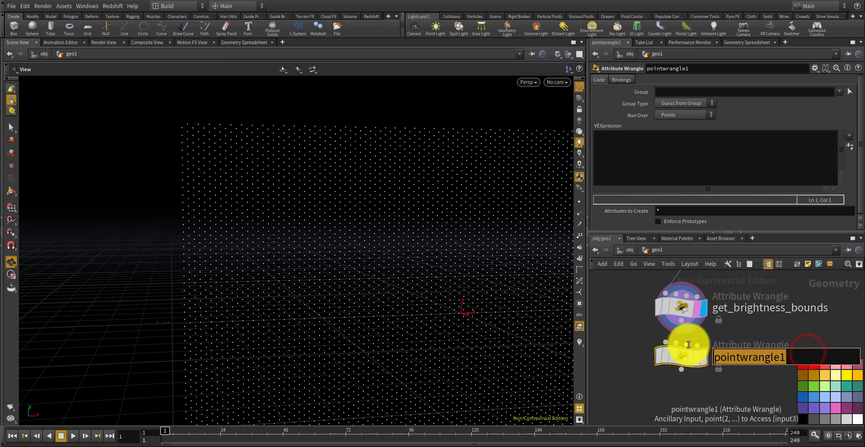
text(fe)
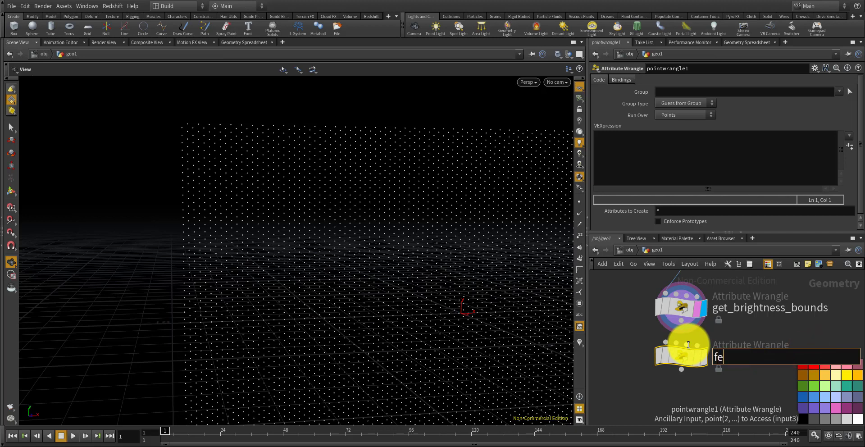
text(ed_angle)
key(Return)
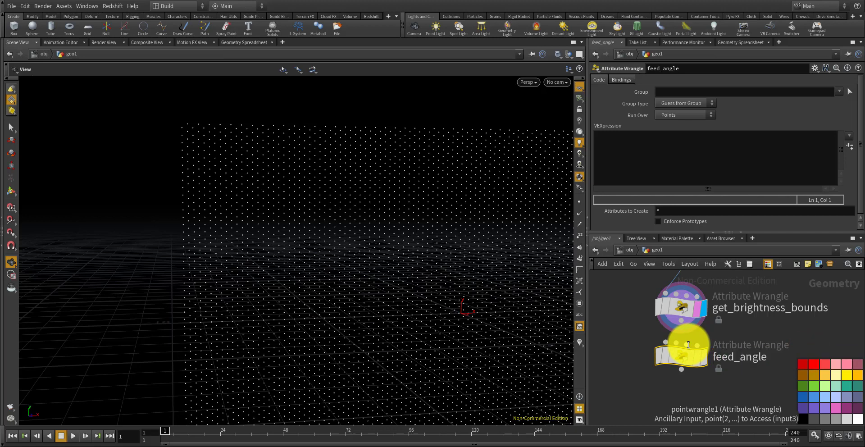
- Connect the output of get_brightness_bounds to the first input of feed_angle and set the display flag on feed_angle
drag(681, 320, 680, 368)
click(705, 373)
click(678, 371)
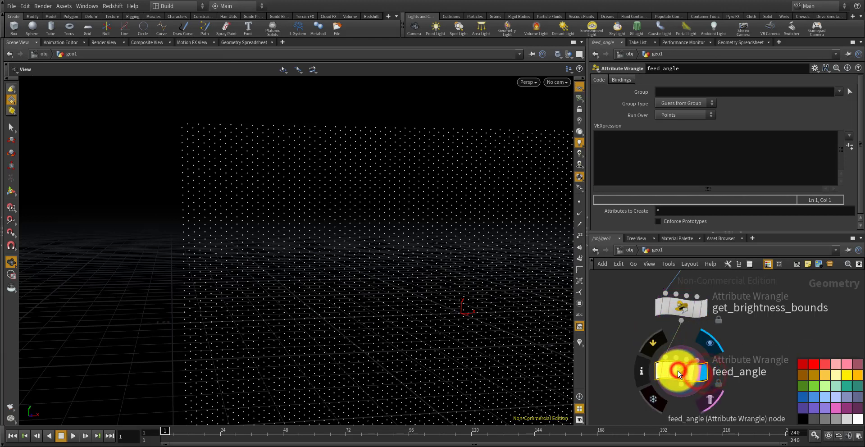
- Start the feed_angle VEX code with an empty function void feedAngle(int anglenumber; int ptnum){}
click(658, 160)
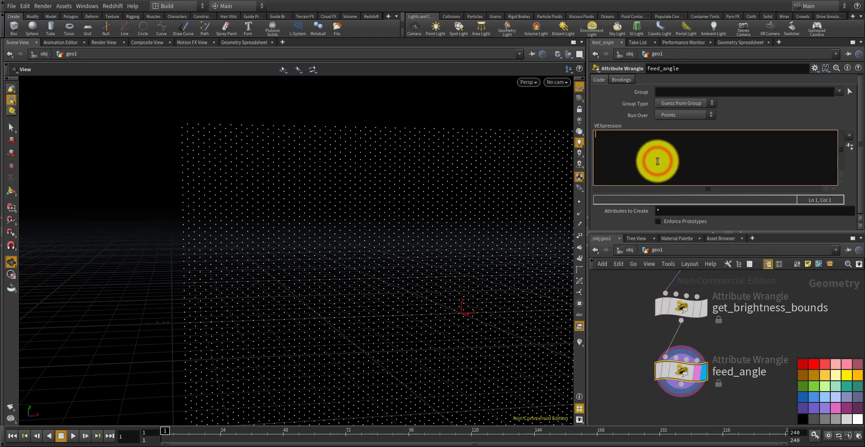
text(void feedAngle)
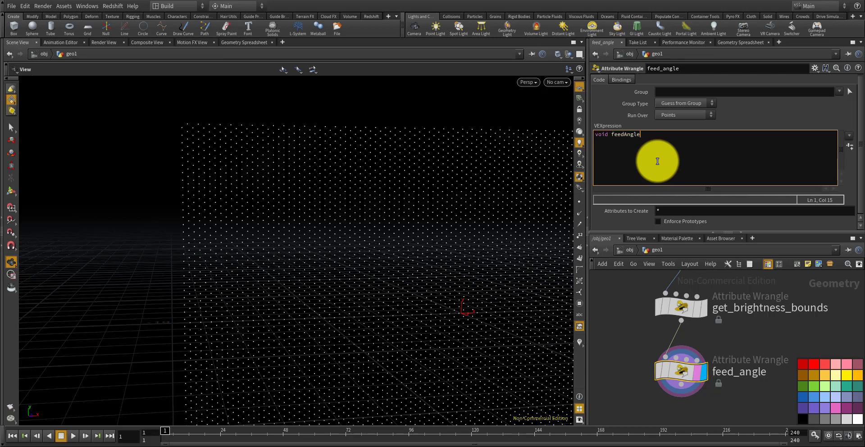
text((int)
text(anglenumber; int ptnum){)
key(Return)
text(})
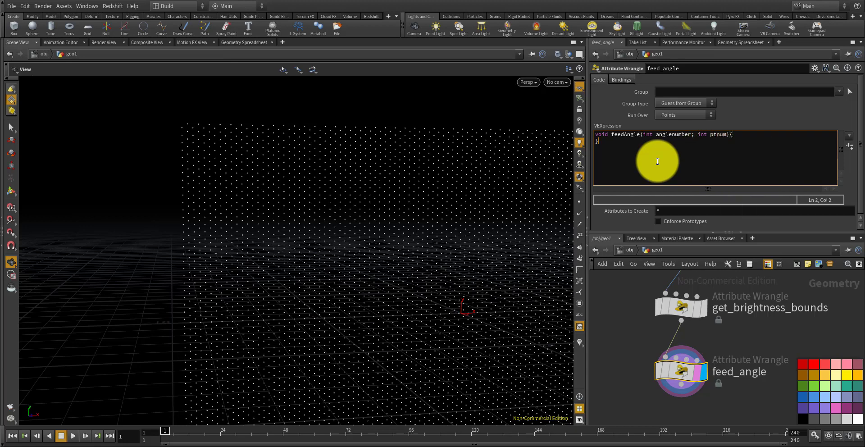
- Inside feedAngle, read the point's brightness with float val = point(0, "brightness" + itoa(anglenumber), ptnum);
key(Left)
key(Return)
text(float val)
text(= point(0, "bri)
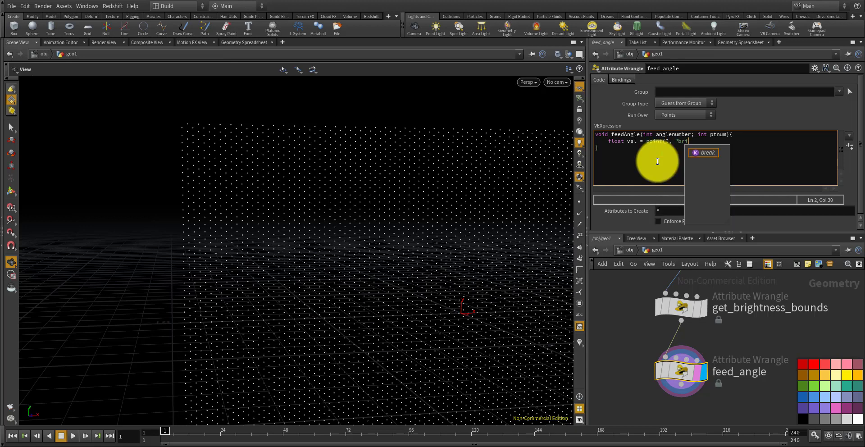
text(ghtness" + )
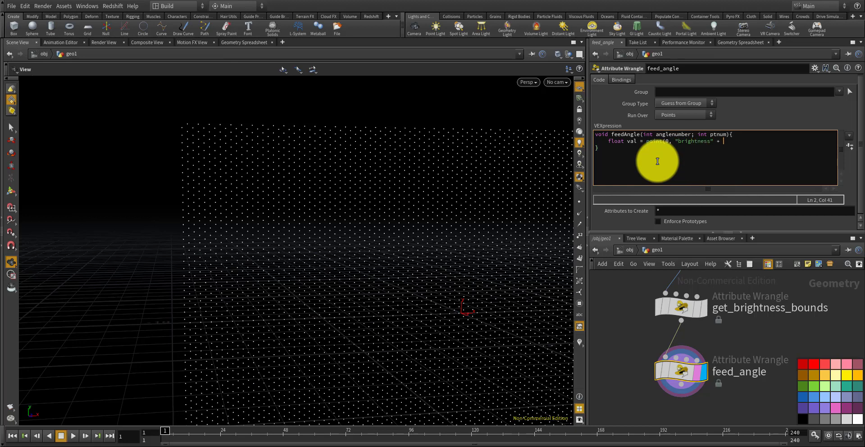
text(itoa)
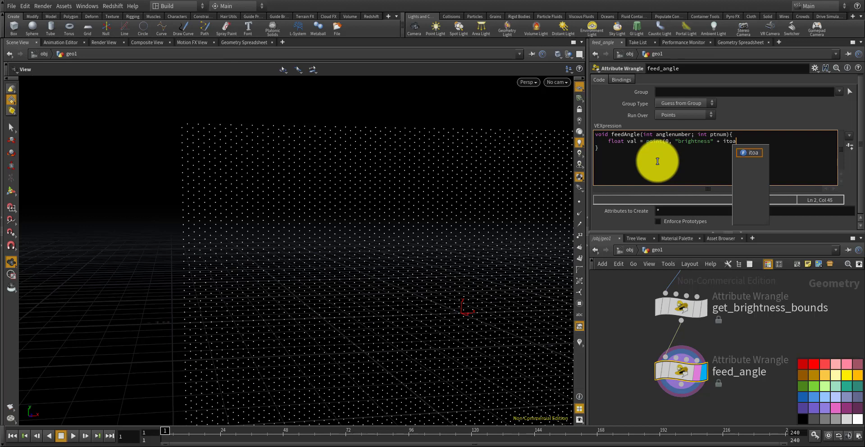
text(()
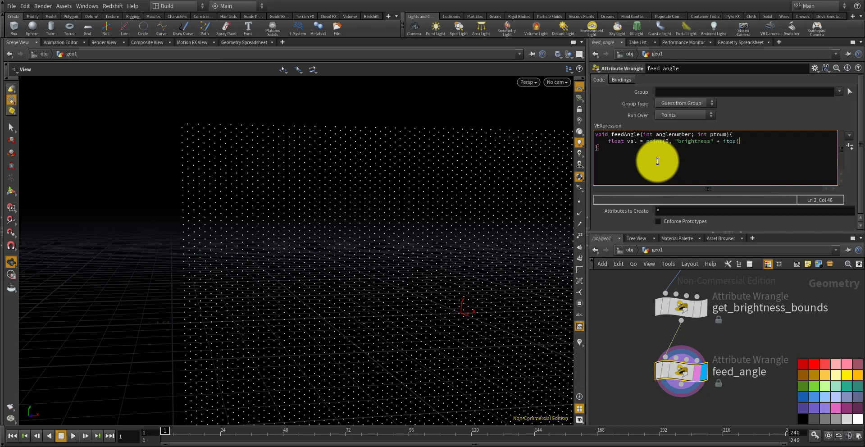
text(anglenumber))
key(BackSpace)
text(, ptnum);)
key(Return)
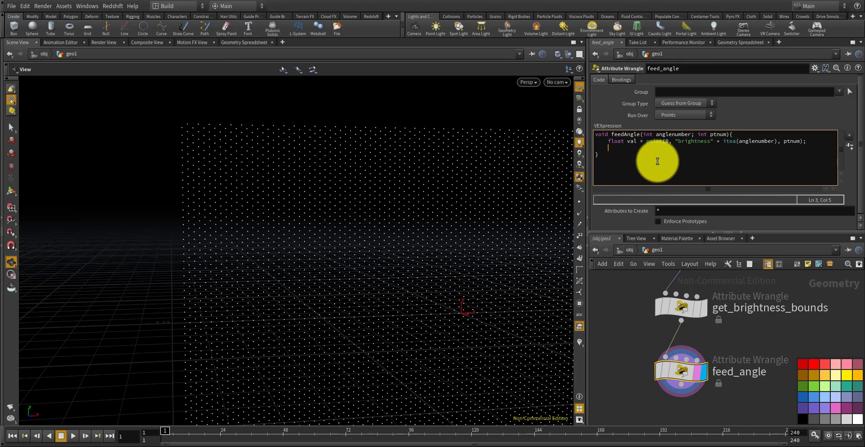
- Add a line reading the brightness bounds: vector2 bounds = detail(0, "brightness" + itoa(anglenumber) + "_bounds");
text(vector2 bounds = )
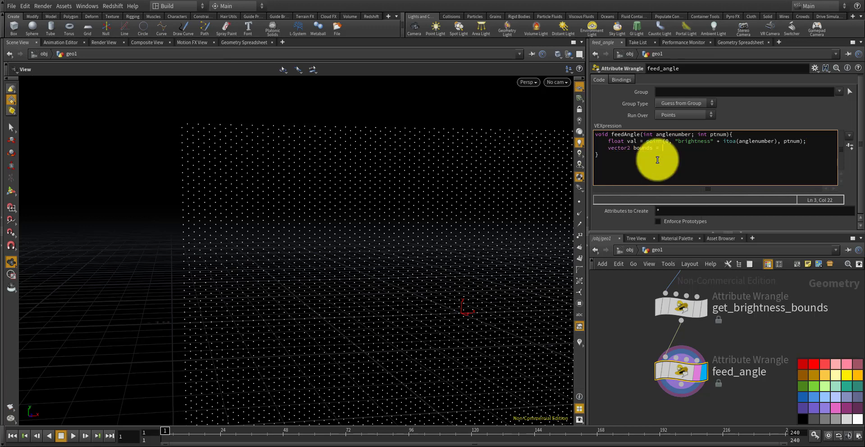
text(detail()
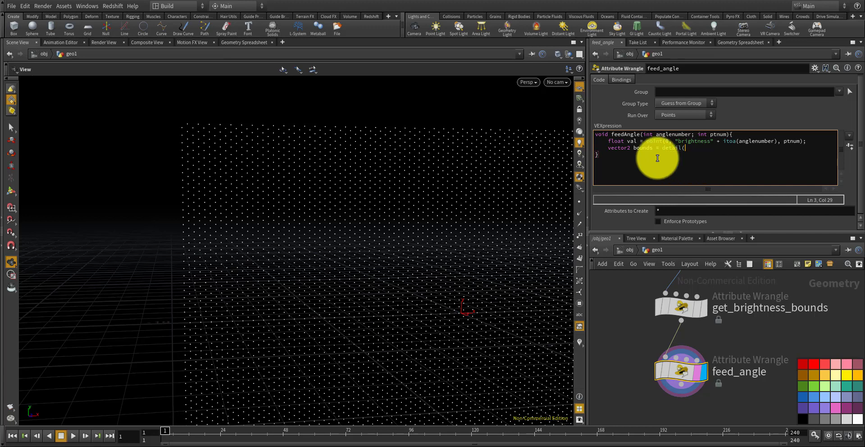
text(0, "brightness" + ito)
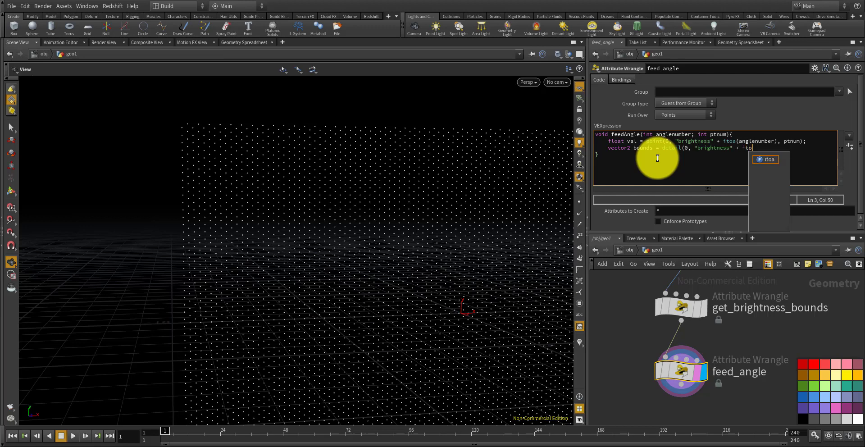
text(a(a)
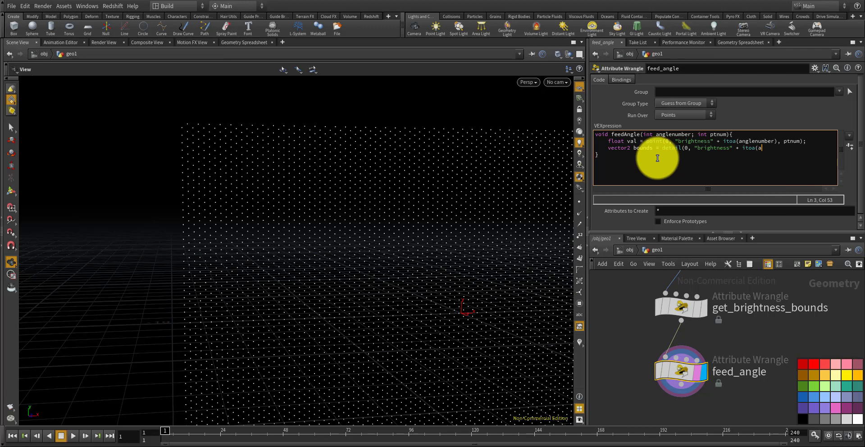
text(nglenumber))
text(, "_)
key(BackSpace)
key(BackSpace)
key(BackSpace)
key(BackSpace)
text(+ "_bounds"))
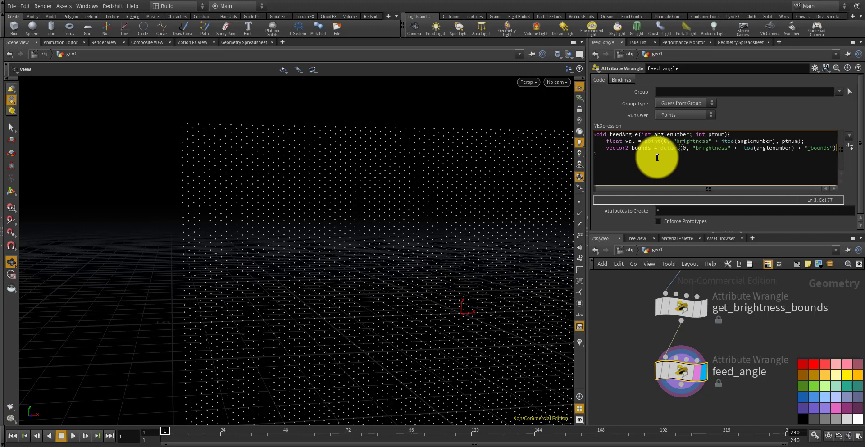
text(;)
key(Return)
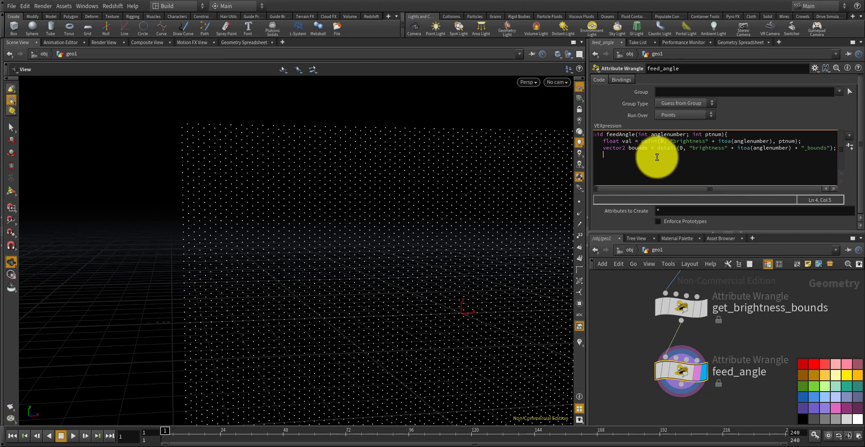
- Declare floats minAngle and maxAngle in feedAngle, read with chf from "../CONTROLLER/min_angle" and "../CONTROLLER/max_angle"
text(float min)
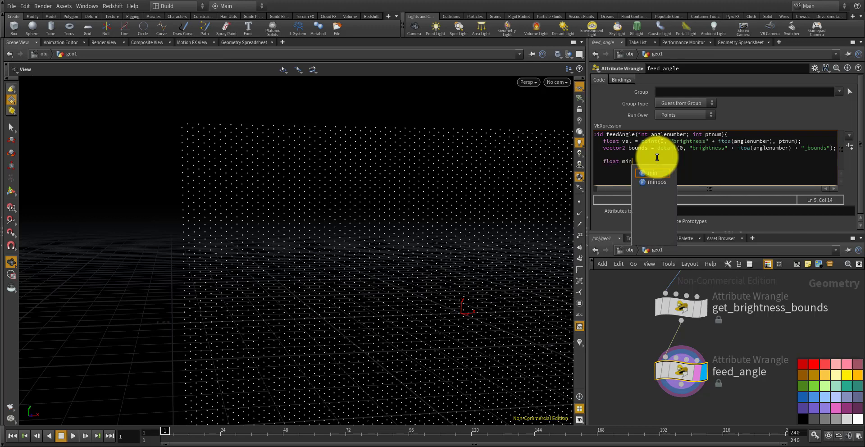
text(A)
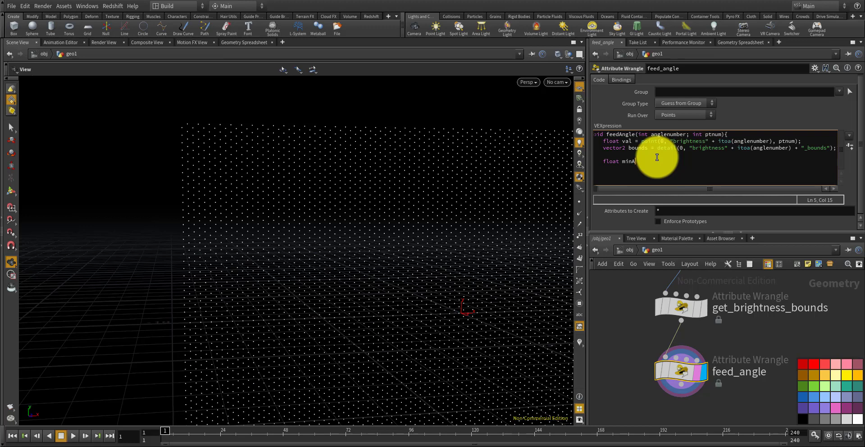
text(ngle = chf("..)
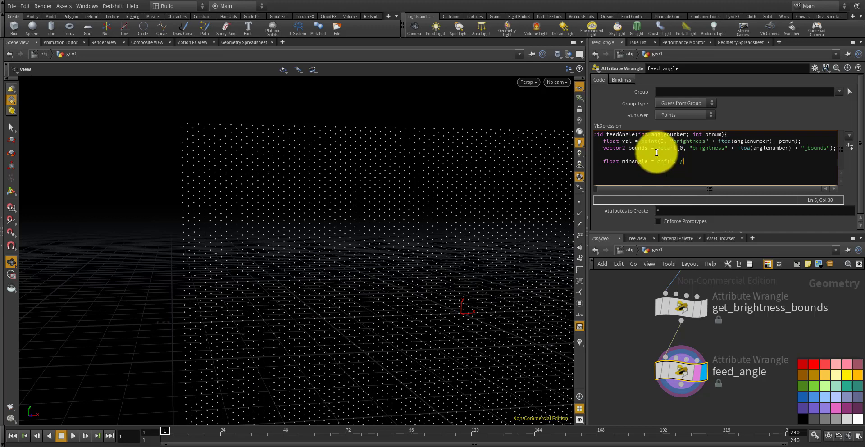
text(/CONTROLLER/min_)
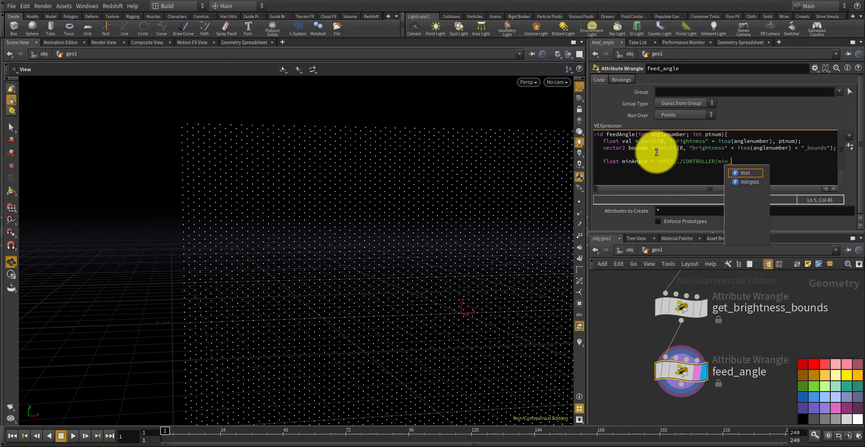
text(angle");)
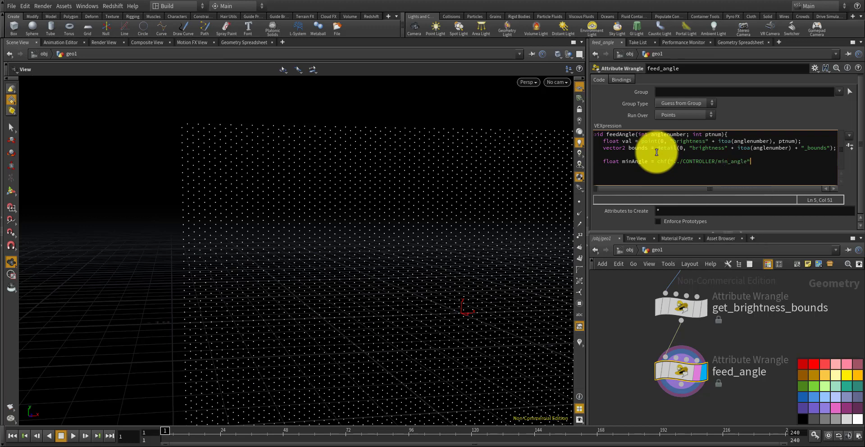
key(Return)
text(float maxAngle = chf("../CONTROLLER/max_angle");)
key(Return)
key(Return)
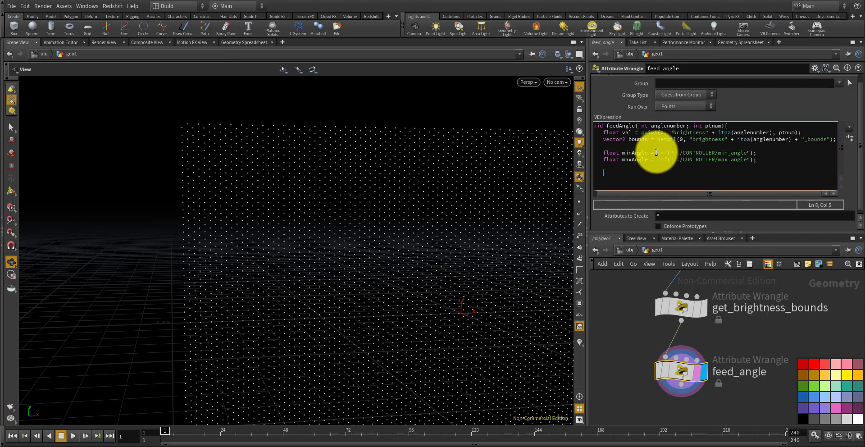
- Remap the brightness to an angle with float angle = fit(val, bounds.x, bounds.y, minAngle, maxAngle);
text(float )
text(angle = fit)
text(()
text(vl)
text(l, )
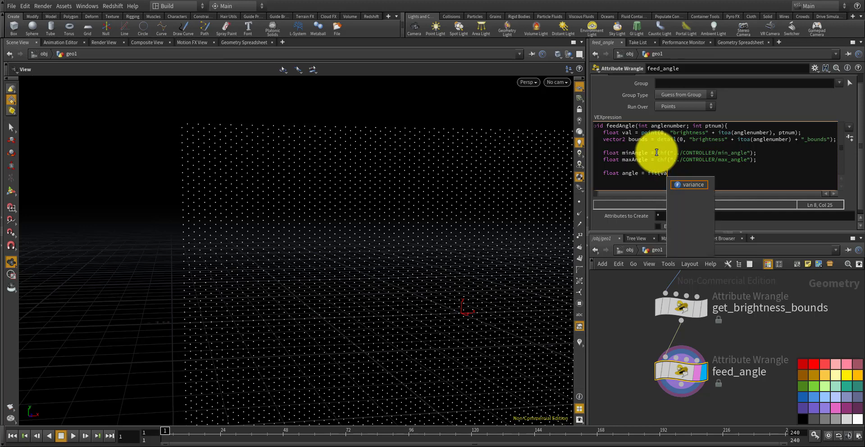
text(bo)
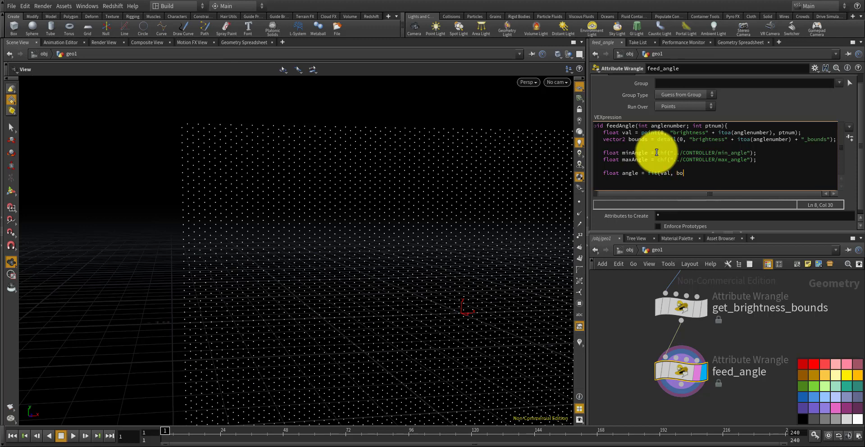
text(unds.x, bounds.y, minAngle, maxA)
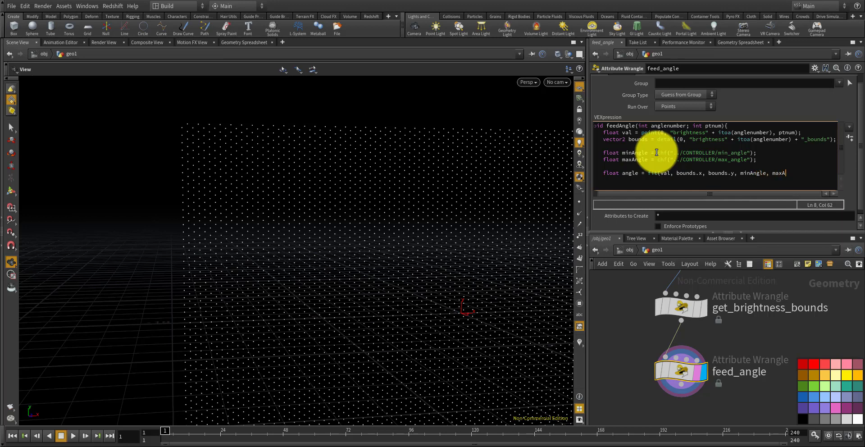
text(ngle);)
key(Return)
- Finish feedAngle with setpointattrib(0, "angle" + itoa(anglenumber), ptnum, angle); and a closing brace, and widen the parameter pane to fit the code
text(set)
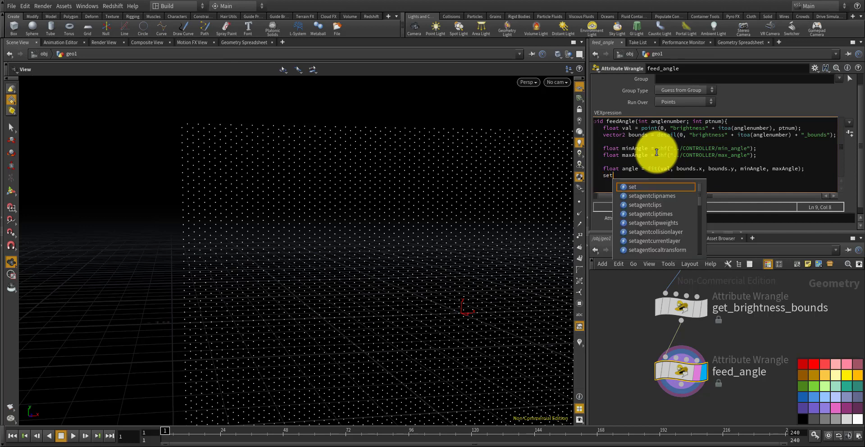
text(pointattrib)
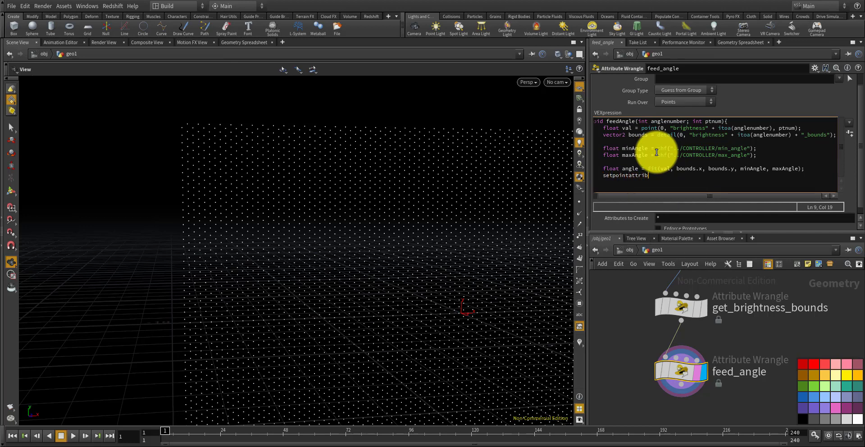
text((0, "angle")
text(,)
text(" + ito()
text(ang)
key(BackSpace)
key(BackSpace)
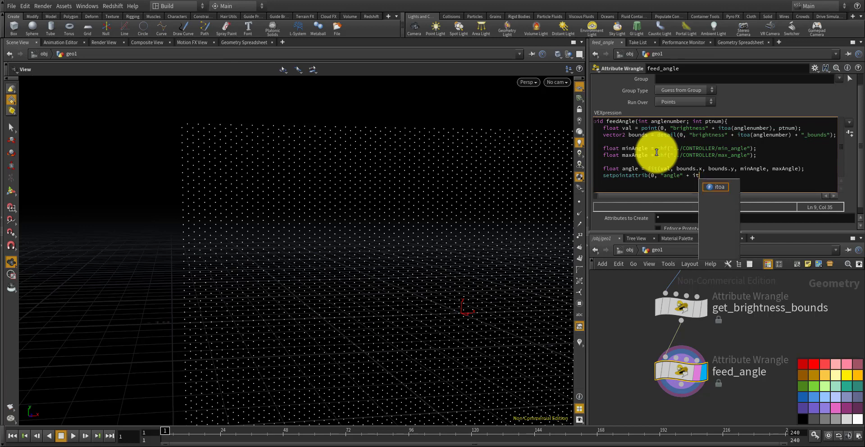
text(a(anglenumber)
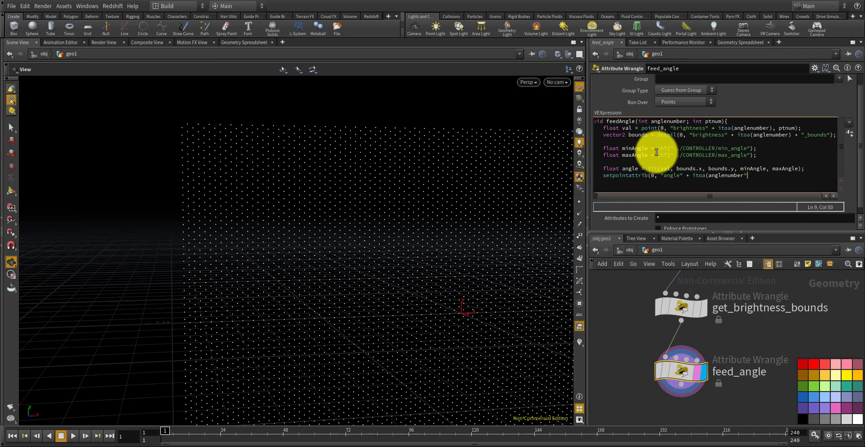
text(ptnum, angle);)
key(Return)
text(})
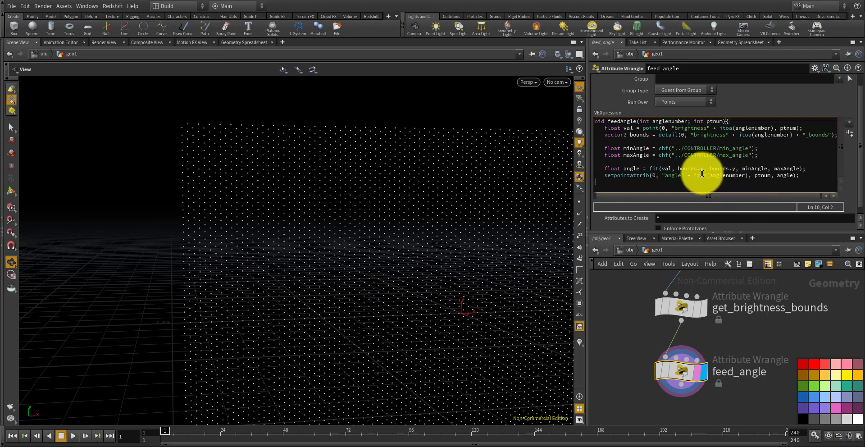
drag(697, 196, 531, 174)
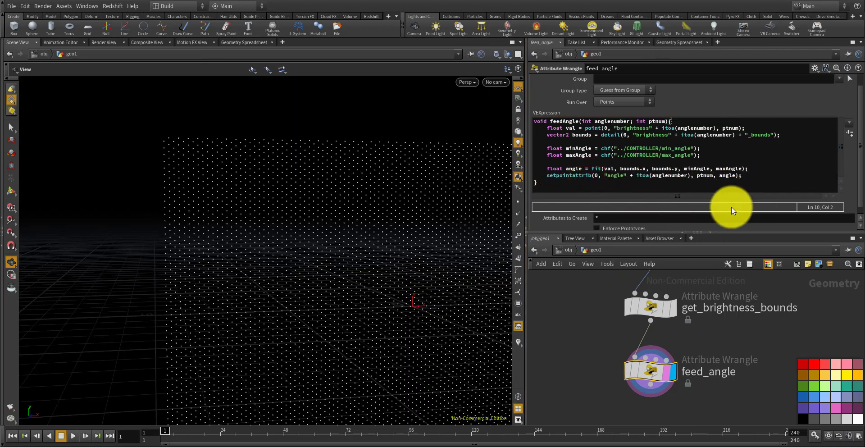
click(729, 170)
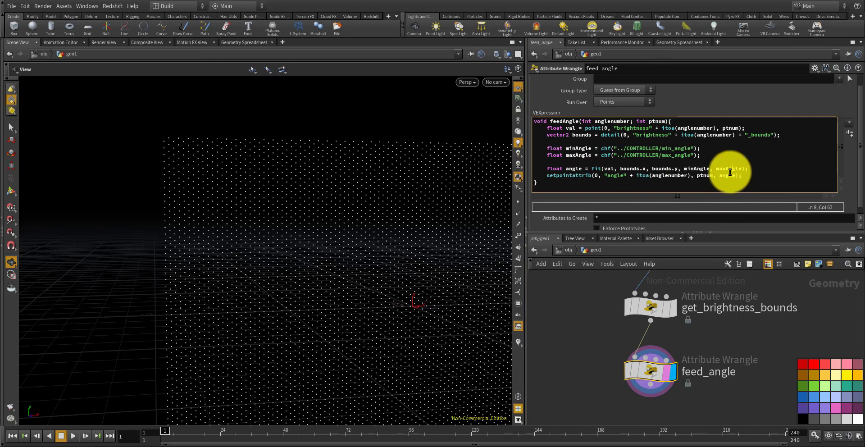
key(alt+e)
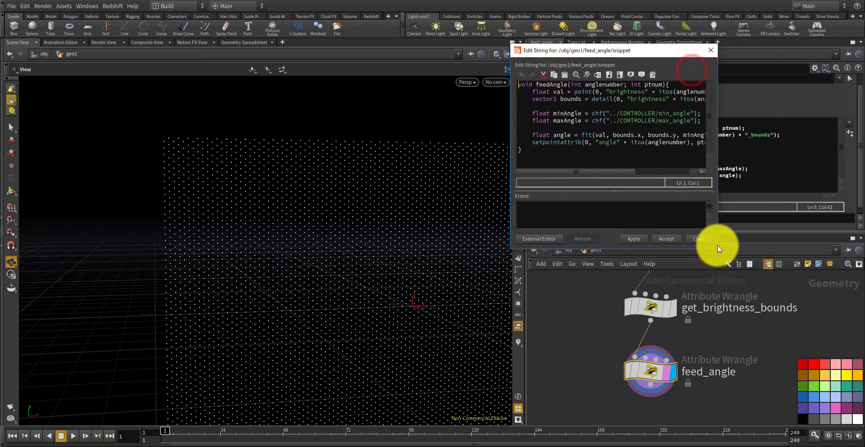
drag(718, 250, 817, 367)
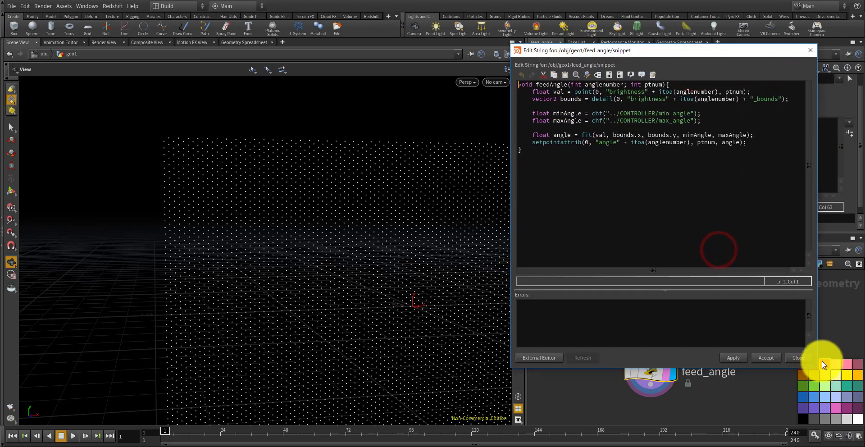
click(652, 229)
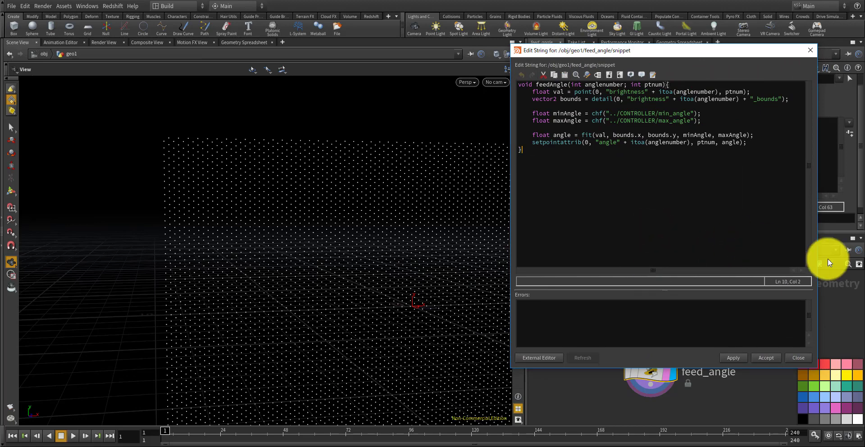
key(Return)
text(feedAngle(1, @)
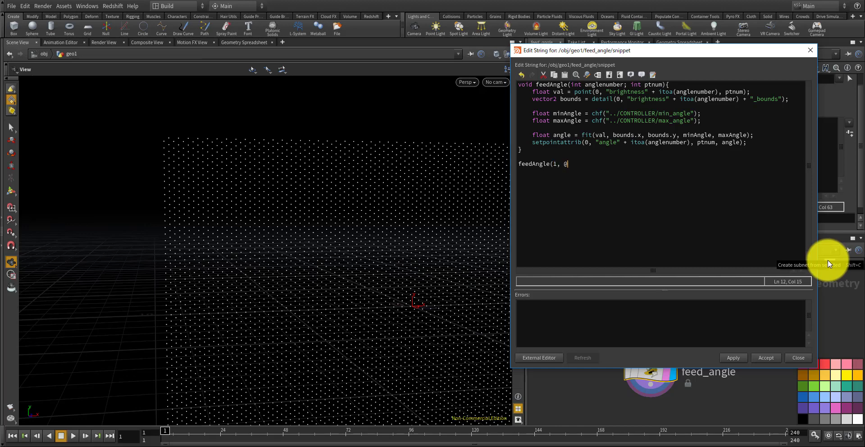
text(ptnum);)
key(Return)
text(feedAngle(2, @ptnum)
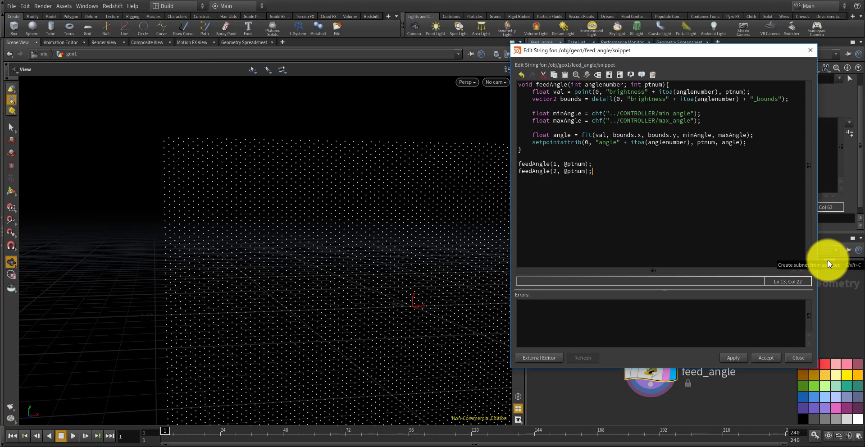
click(737, 356)
click(774, 357)
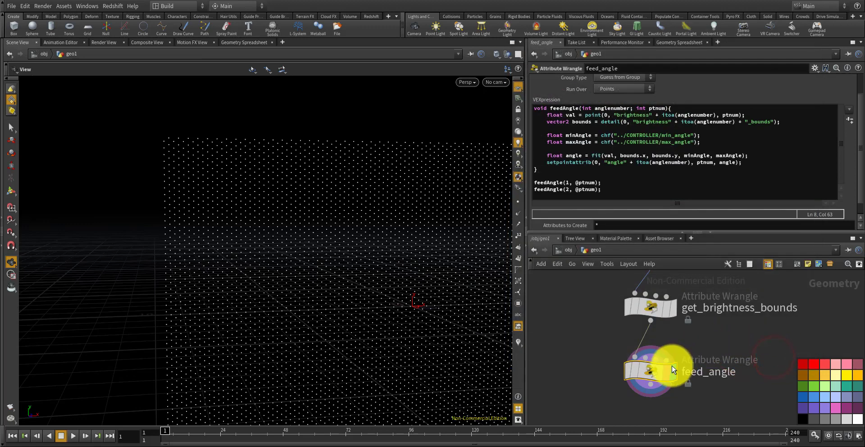
- Check the angle1 and angle2 point attributes of feed_angle in the geometry spreadsheet, then return to the node's parameters
click(648, 372)
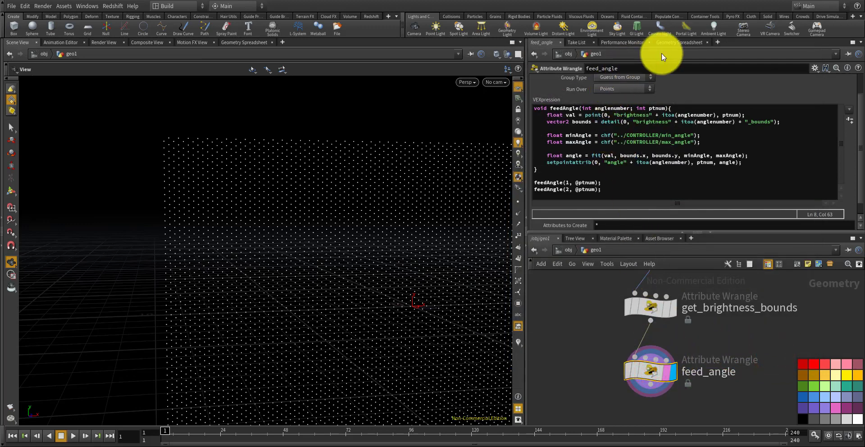
click(667, 42)
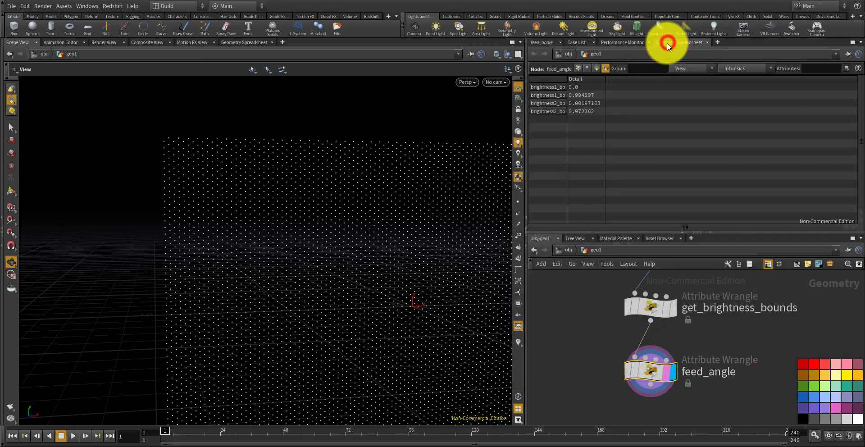
click(578, 67)
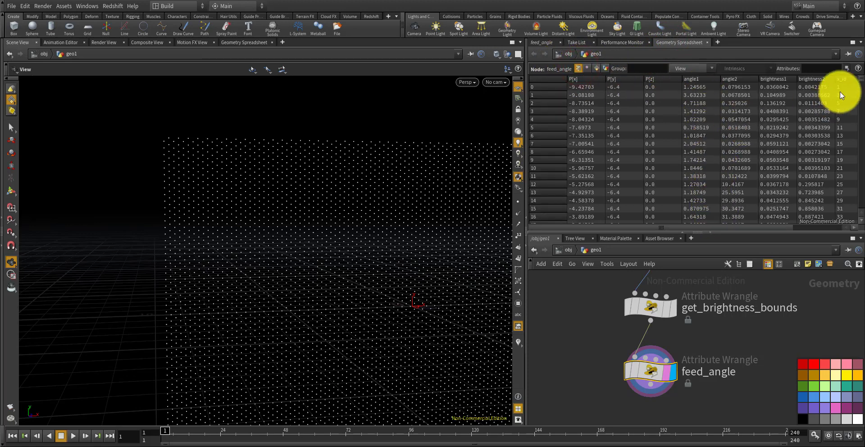
drag(858, 83, 855, 54)
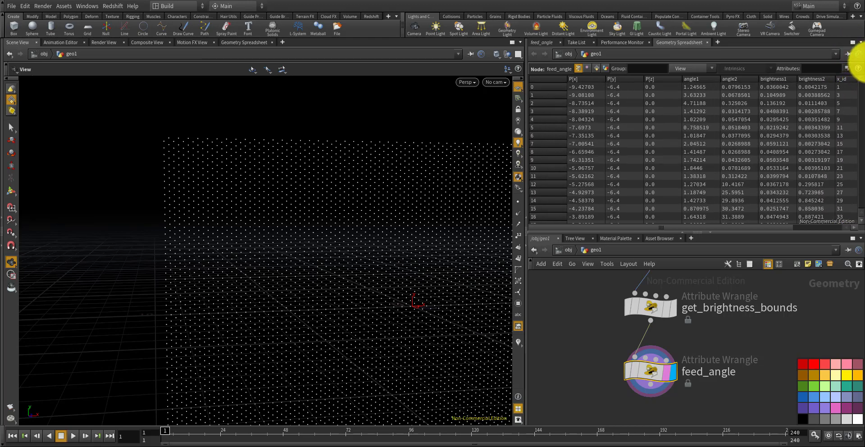
click(540, 41)
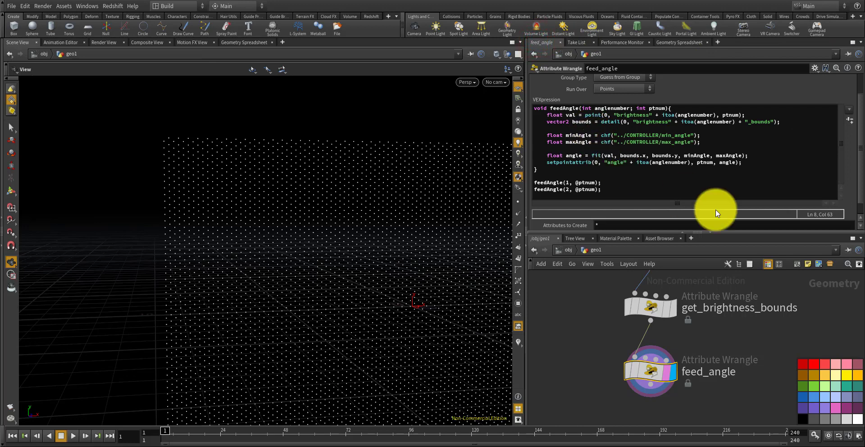
scroll(695, 307, down, 3)
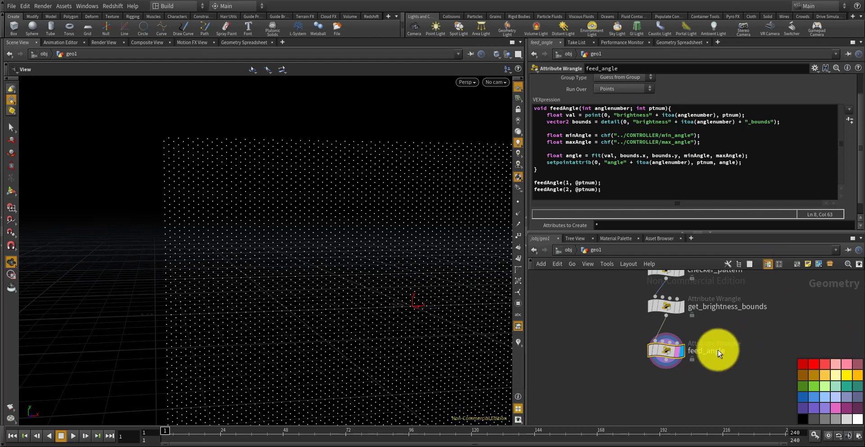
scroll(685, 373, up, 3)
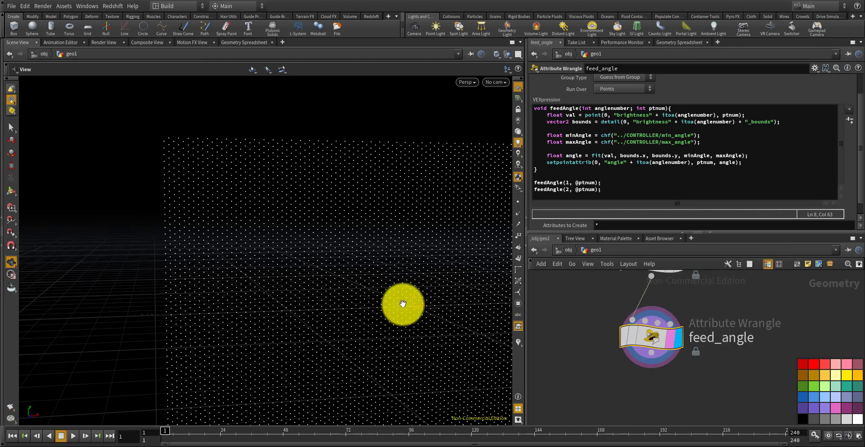
drag(402, 303, 326, 259)
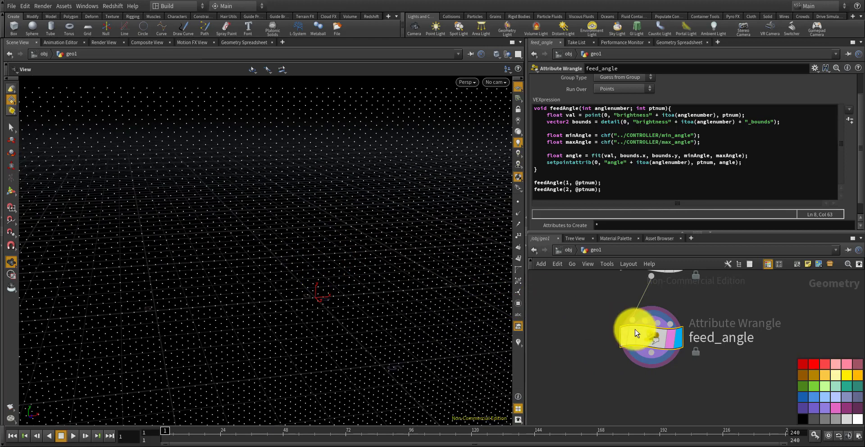
scroll(646, 328, down, 3)
middle_drag(592, 301, 644, 340)
scroll(644, 340, up, 1)
scroll(601, 347, down, 1)
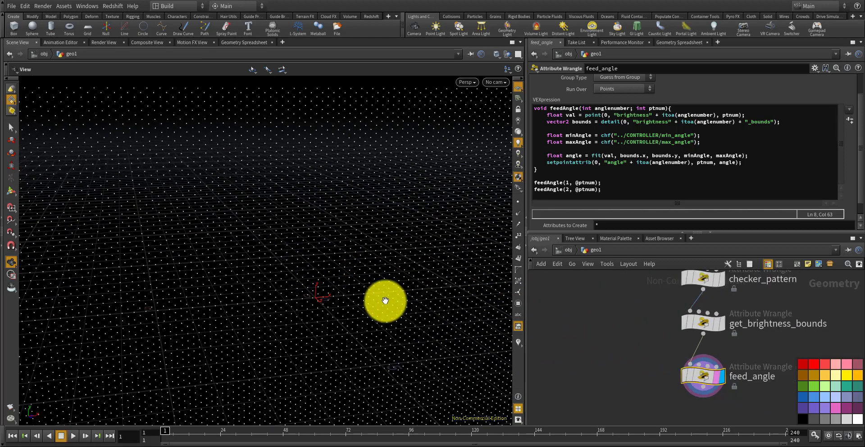
mouse_move(280, 294)
mouse_down()
mouse_move(282, 269)
mouse_move(295, 271)
mouse_move(239, 301)
mouse_move(255, 294)
mouse_move(276, 303)
mouse_up()
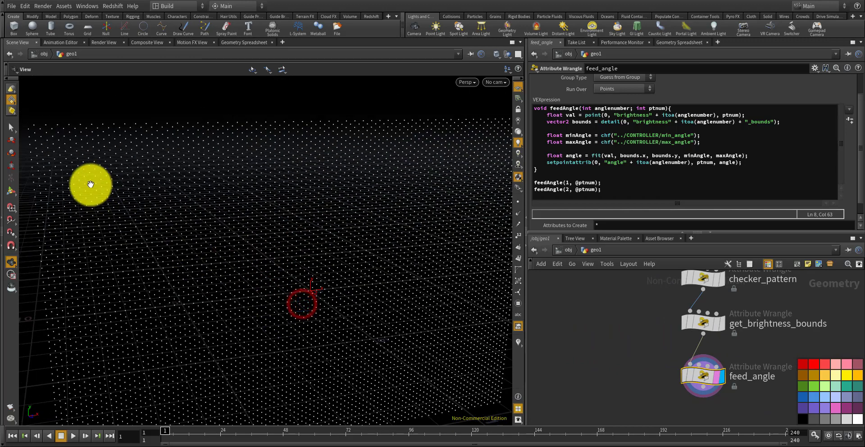
scroll(617, 327, up, 1)
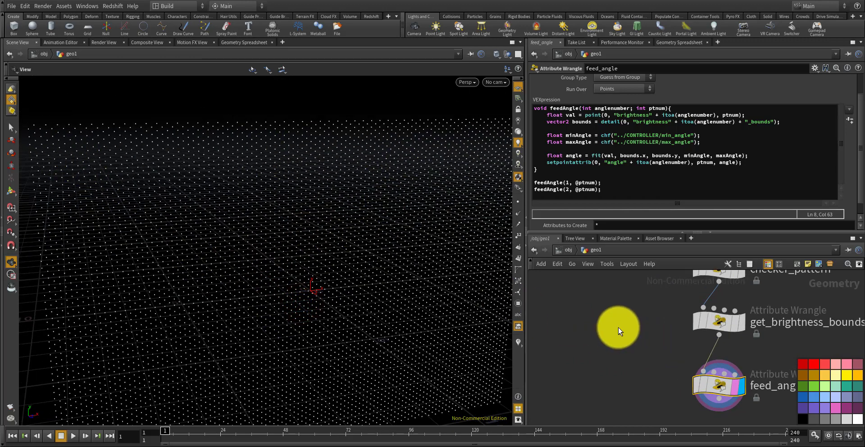
- Add a Box node in the empty network area beside the attribute wrangle chain
scroll(618, 326, down, 2)
key(Tab)
text(box)
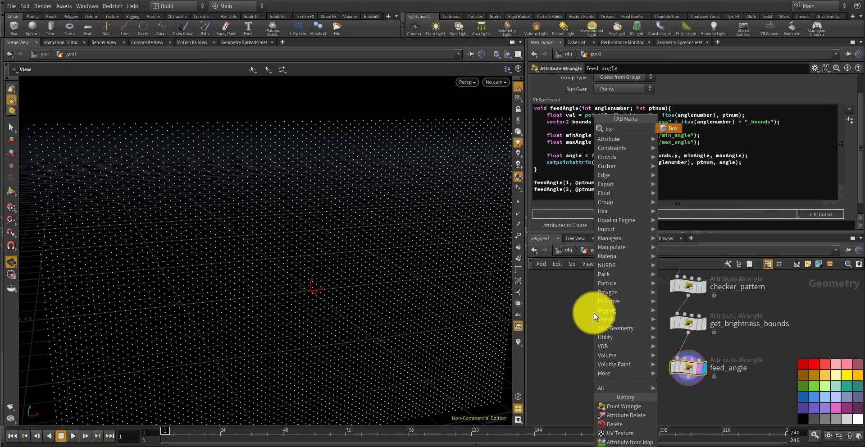
key(Return)
click(594, 313)
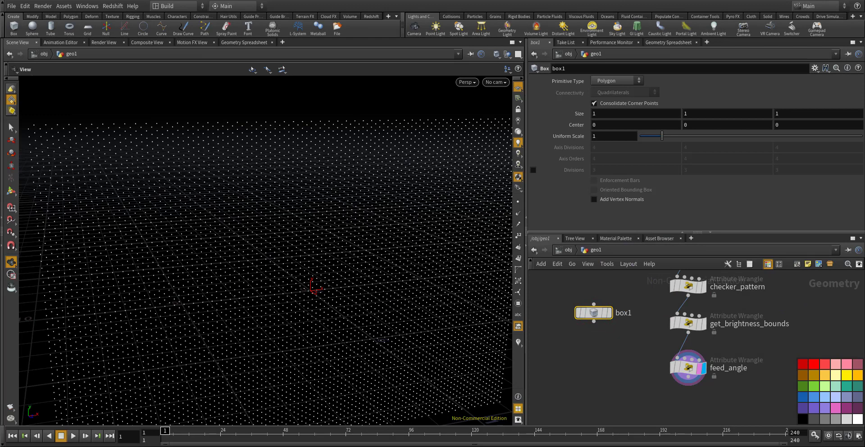
- Copy the width parameter of the CONTROLLER null for use as a reference
scroll(589, 334, down, 3)
scroll(598, 322, up, 3)
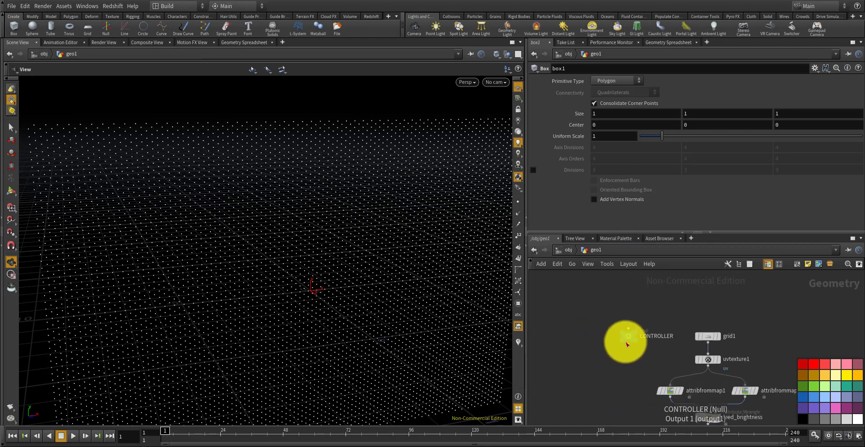
scroll(627, 345, up, 3)
click(623, 331)
click(629, 197)
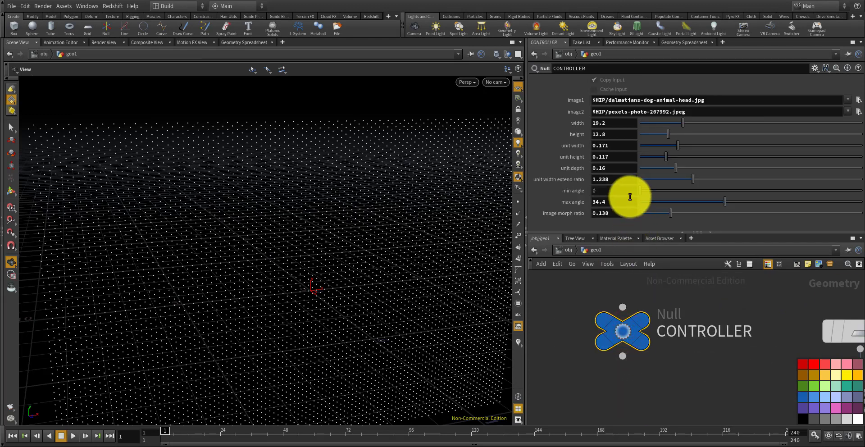
click(606, 121)
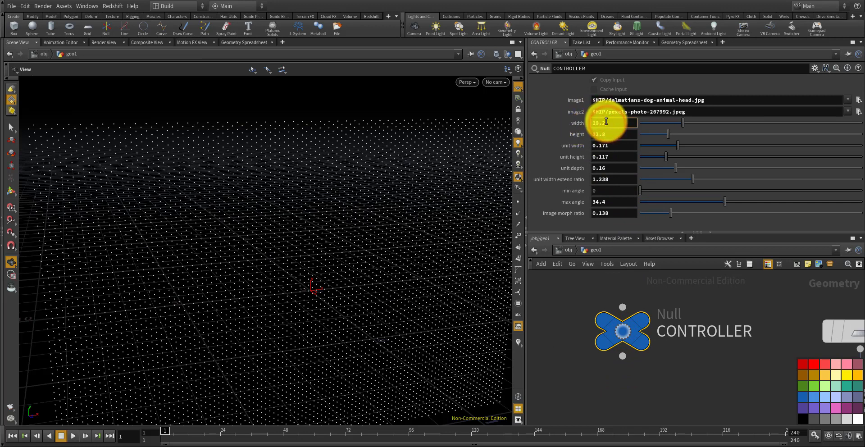
right_click(606, 122)
click(634, 169)
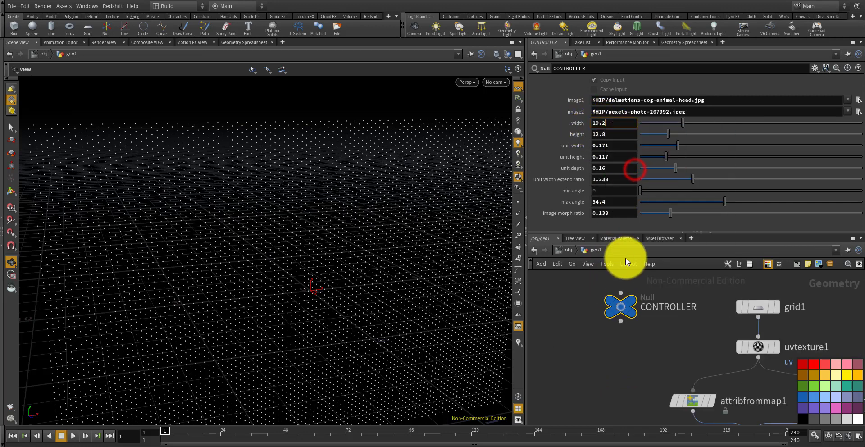
- Paste the controller width as a relative reference into box1's X size and append a division sign to the expression
scroll(626, 342, down, 5)
scroll(626, 355, up, 6)
click(616, 322)
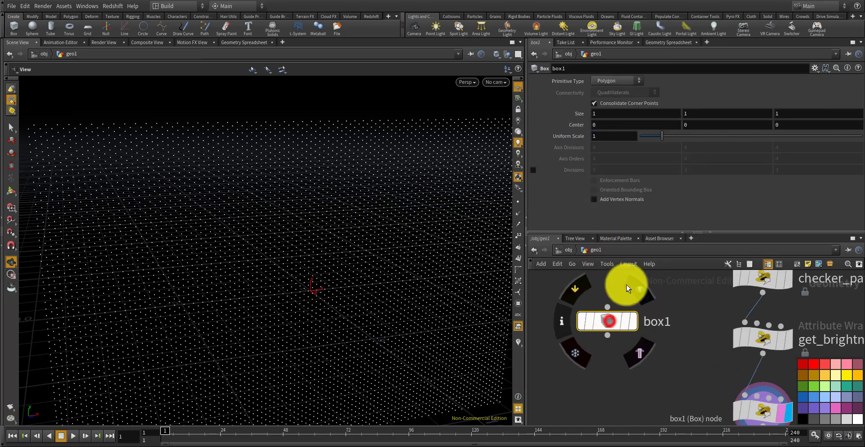
click(610, 114)
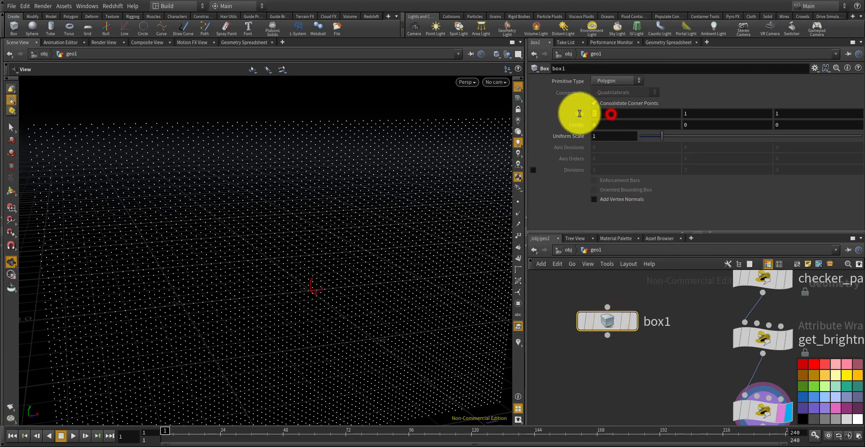
click(602, 112)
right_click(602, 113)
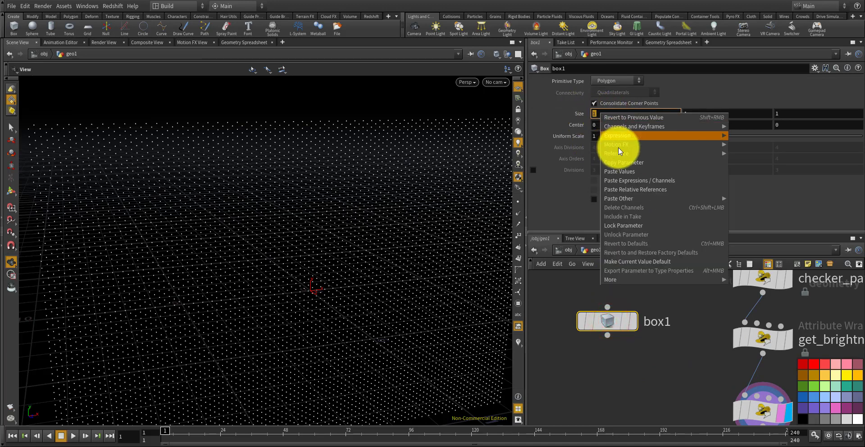
click(624, 188)
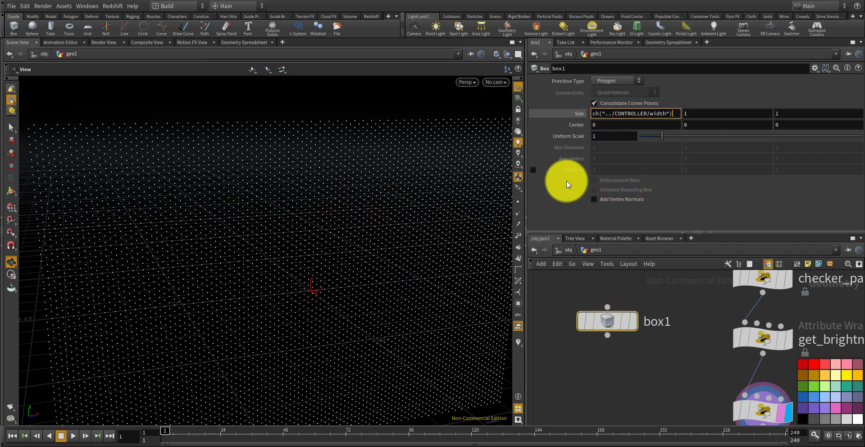
text(/)
click(666, 366)
- Copy the Columns parameter of grid1 for use as a reference
scroll(639, 349, down, 10)
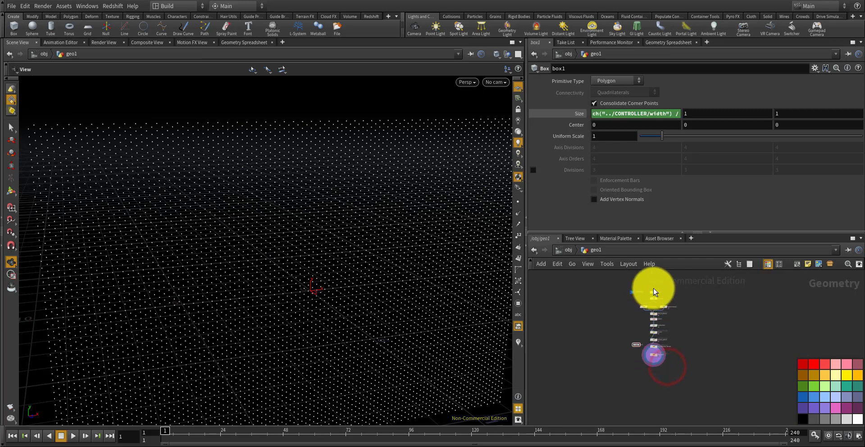
scroll(653, 288, up, 10)
click(656, 311)
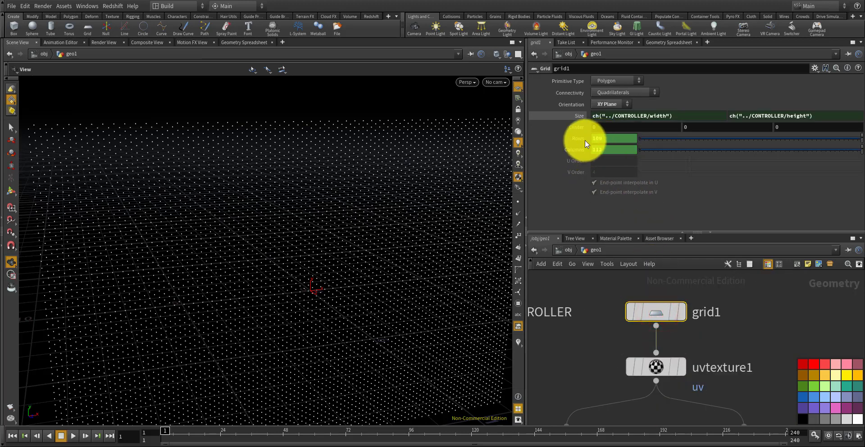
right_click(601, 149)
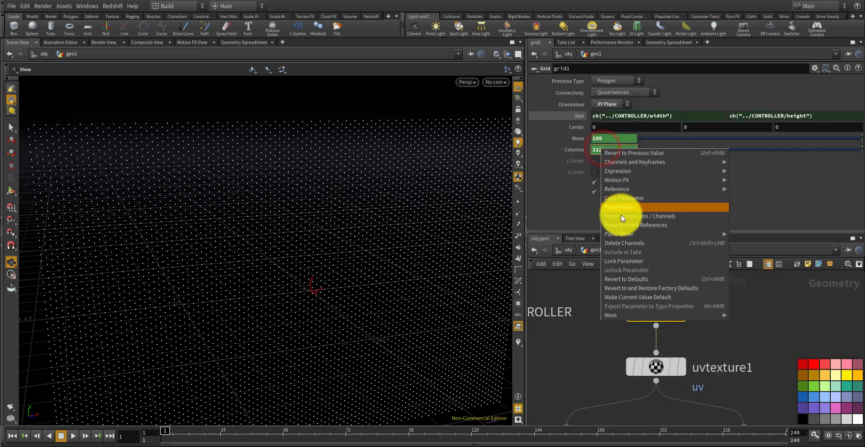
click(624, 198)
scroll(616, 299, down, 5)
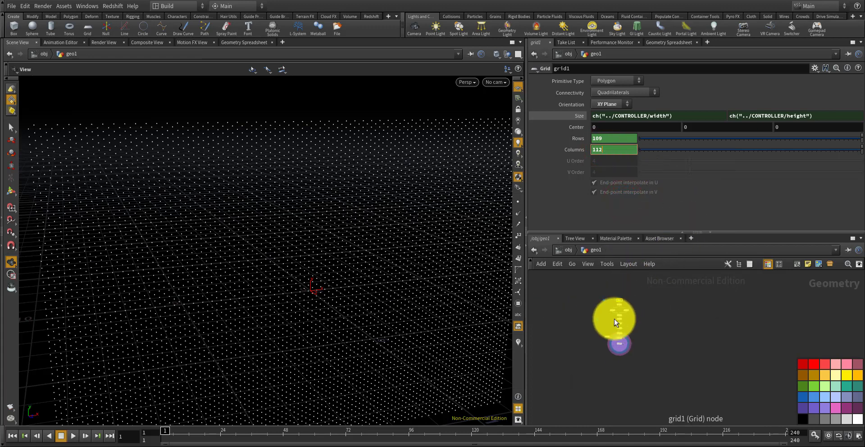
- Paste the grid's column count as a relative reference after the division sign in box1's X size expression
click(587, 334)
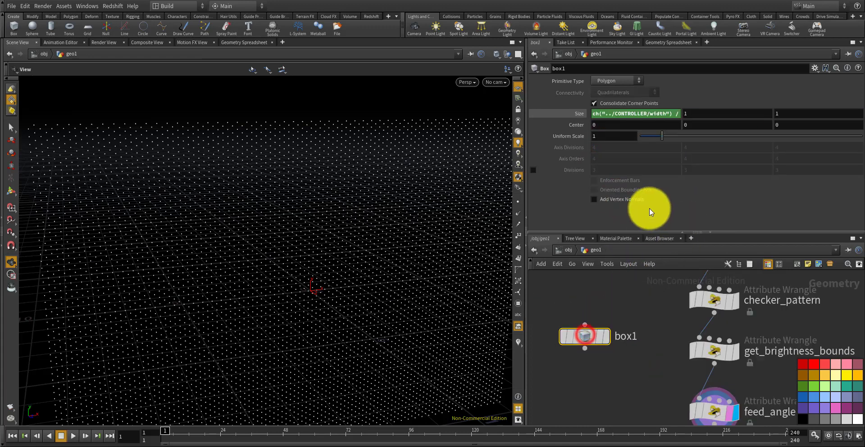
click(675, 113)
click(682, 112)
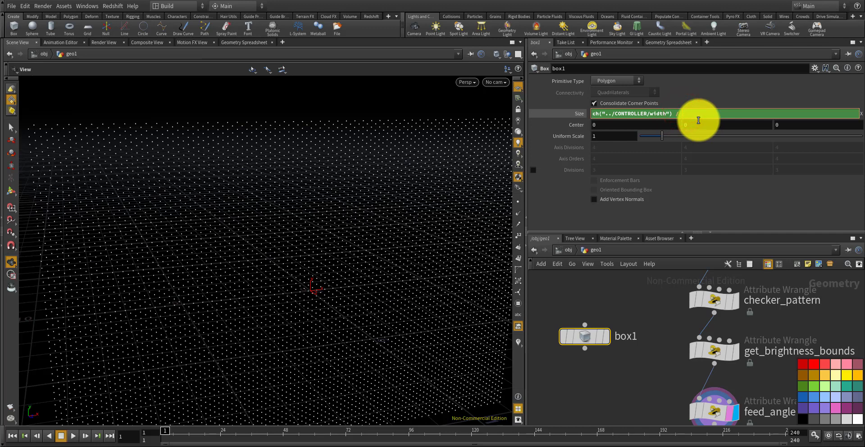
text(/)
right_click(711, 117)
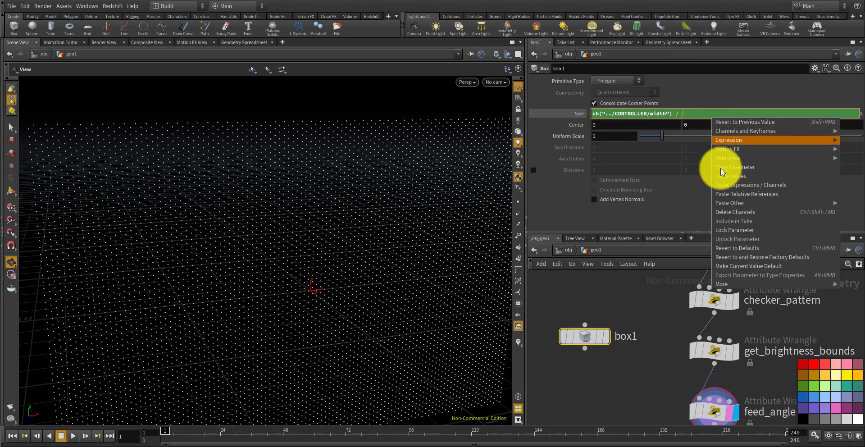
click(735, 193)
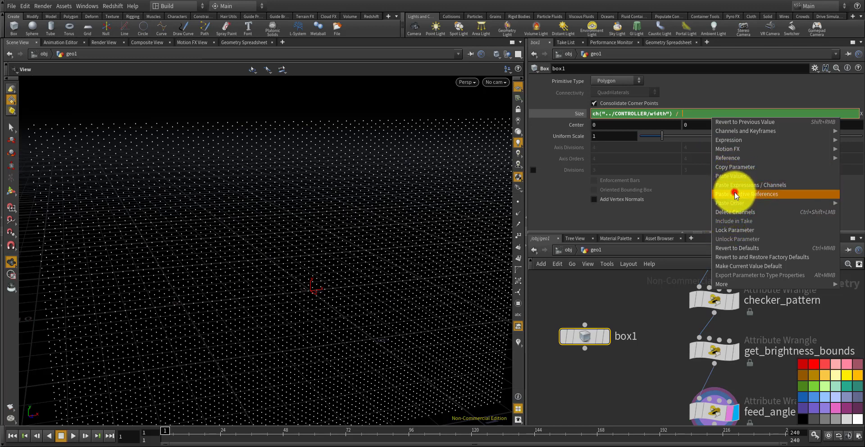
- Complete box1's X size expression so the width is divided by the parenthesised column count minus one, (ch("../grid1/cols")-1)
click(753, 113)
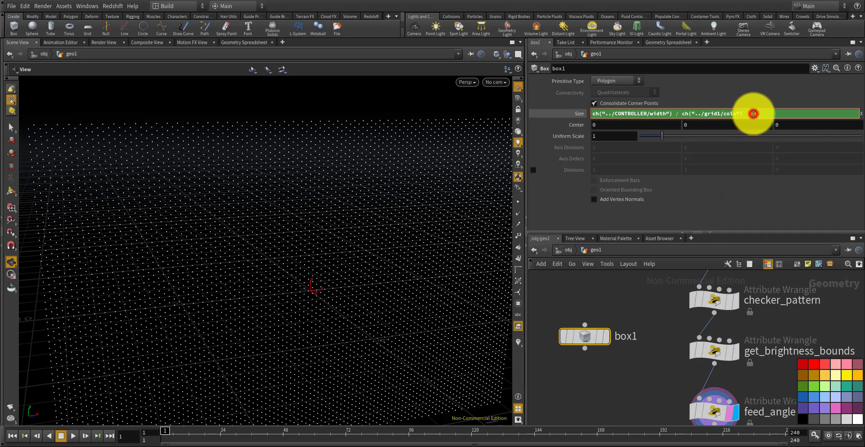
text(-1)
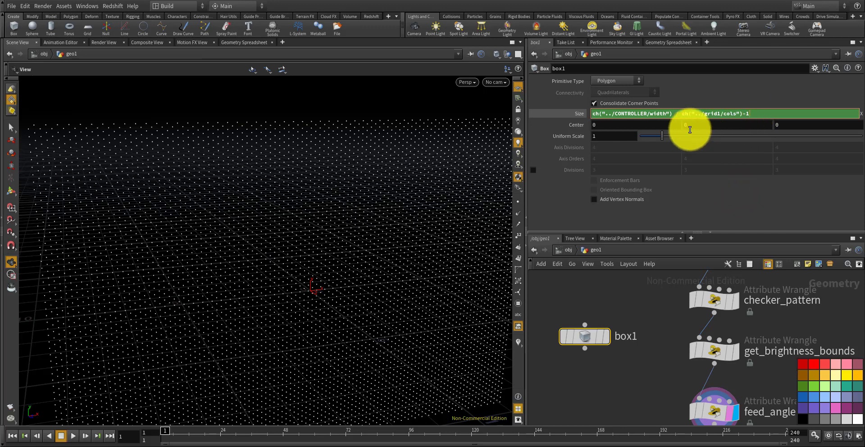
click(682, 113)
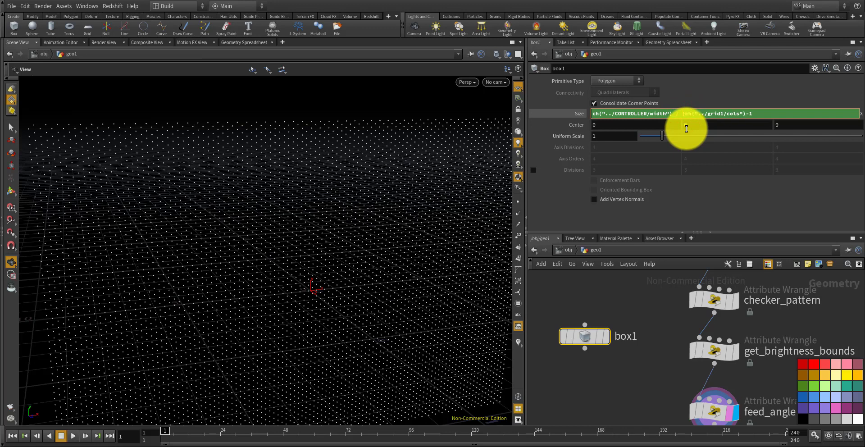
click(761, 108)
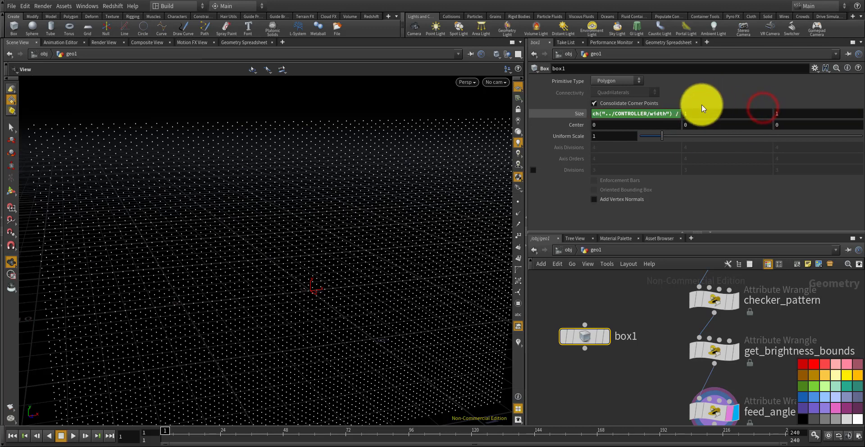
click(665, 112)
click(758, 112)
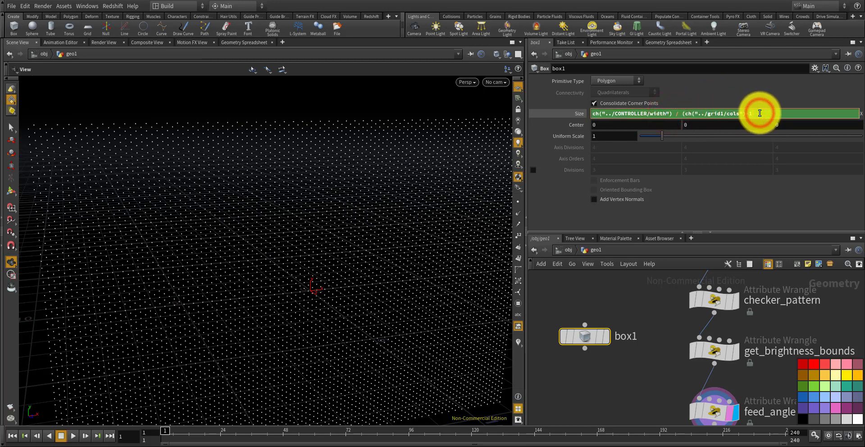
key(Return)
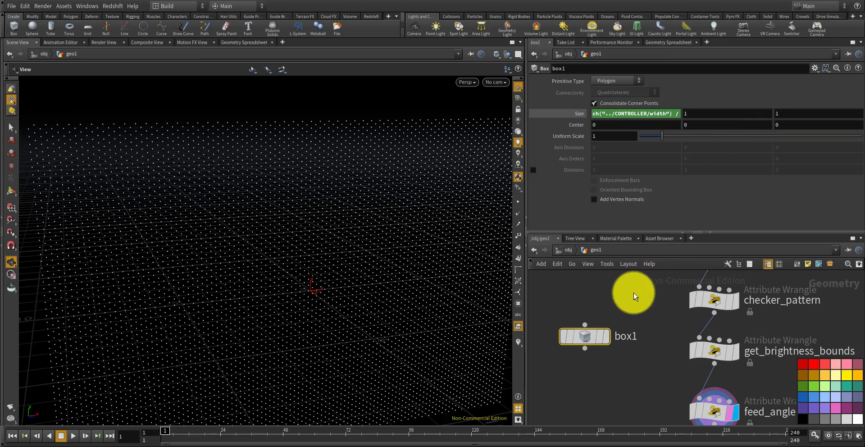
- Check grid1's size, rows and columns parameters, and return to box1's parameters
scroll(628, 305, down, 7)
middle_drag(628, 304, 604, 403)
scroll(649, 298, up, 6)
scroll(648, 298, down, 3)
scroll(641, 297, up, 6)
click(644, 291)
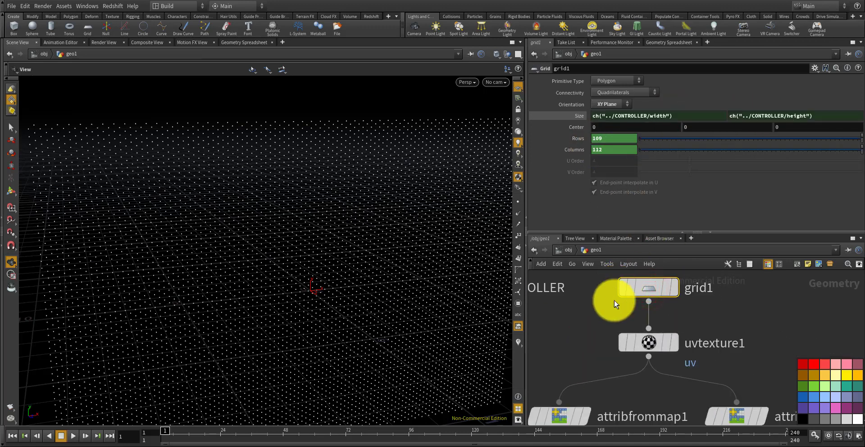
scroll(609, 309, down, 5)
scroll(595, 394, up, 6)
click(596, 390)
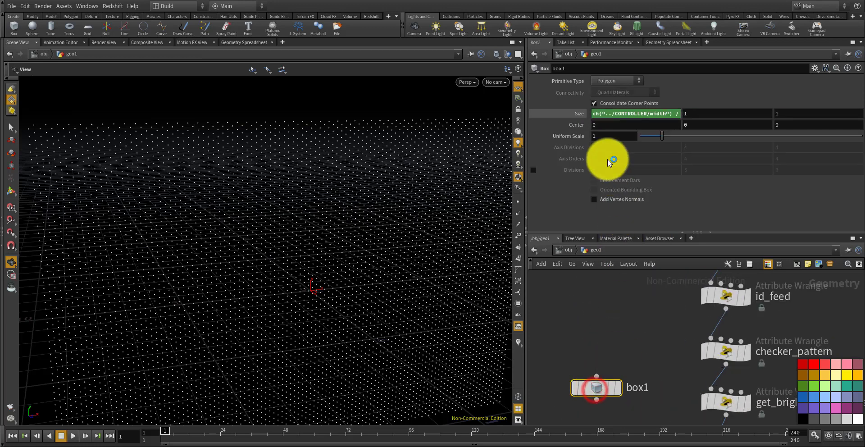
- Review the width and column parts of box1's X size expression and its evaluated value
click(575, 112)
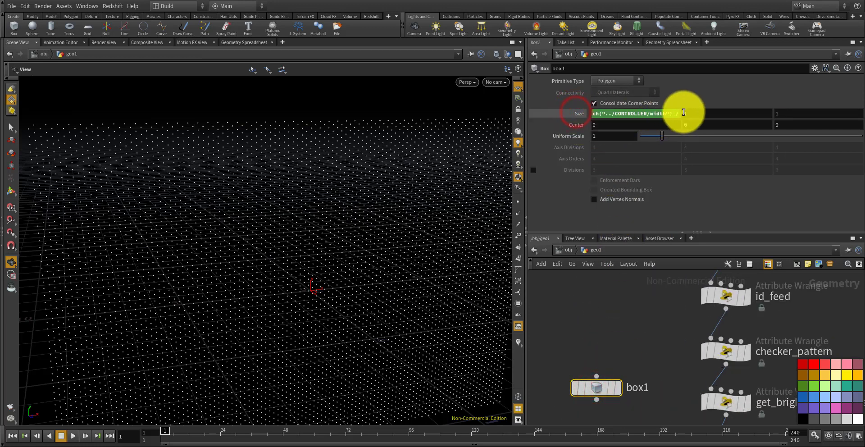
click(665, 112)
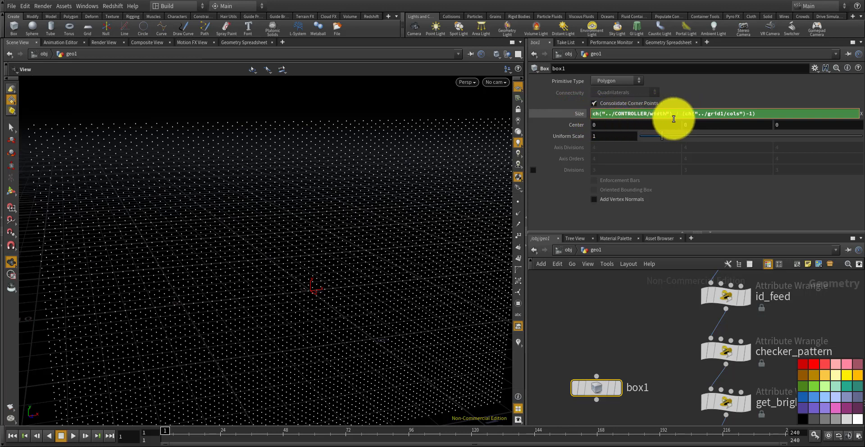
drag(674, 112, 581, 108)
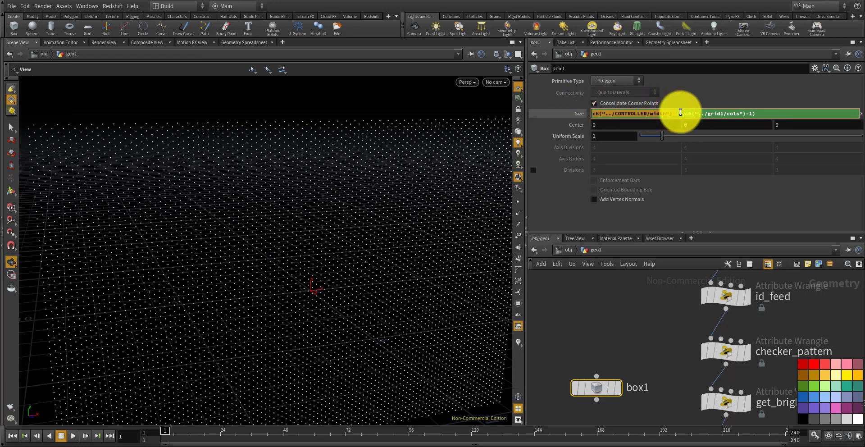
drag(680, 113, 755, 116)
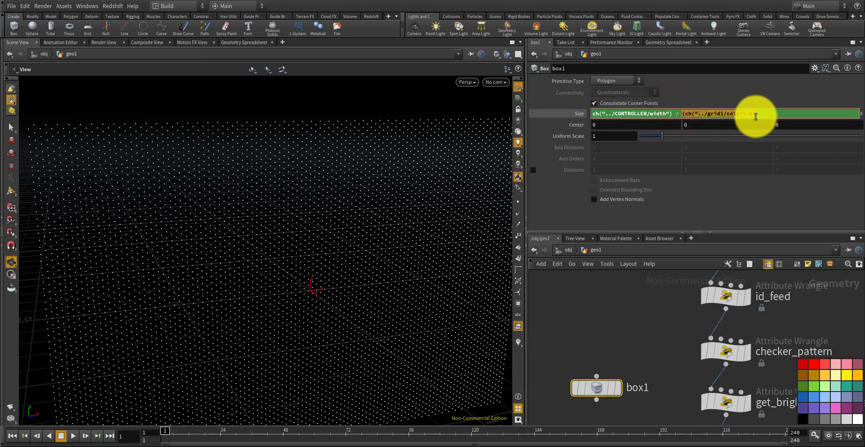
click(759, 113)
text())
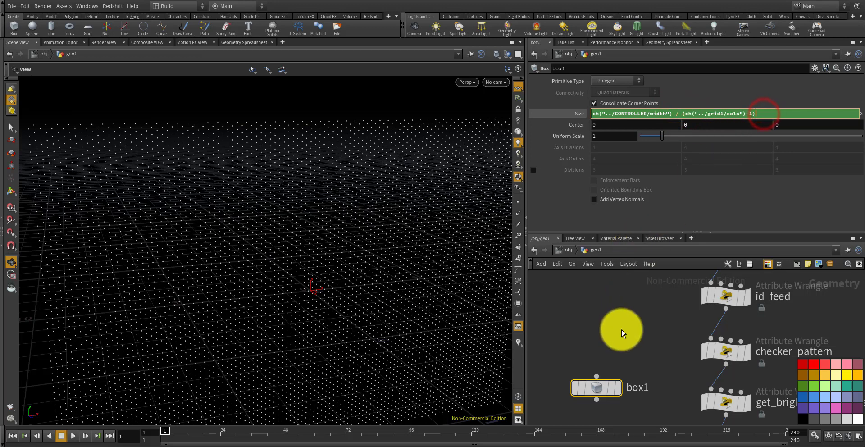
click(621, 333)
click(578, 113)
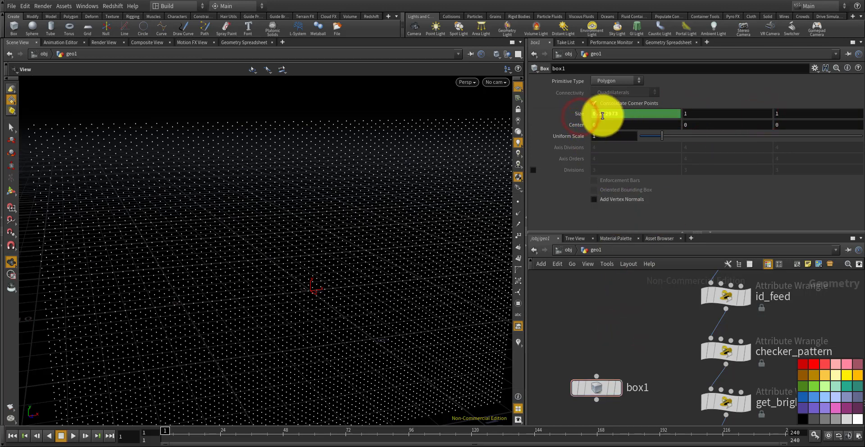
- Copy box1's whole X size expression and paste it into the Y size
click(697, 112)
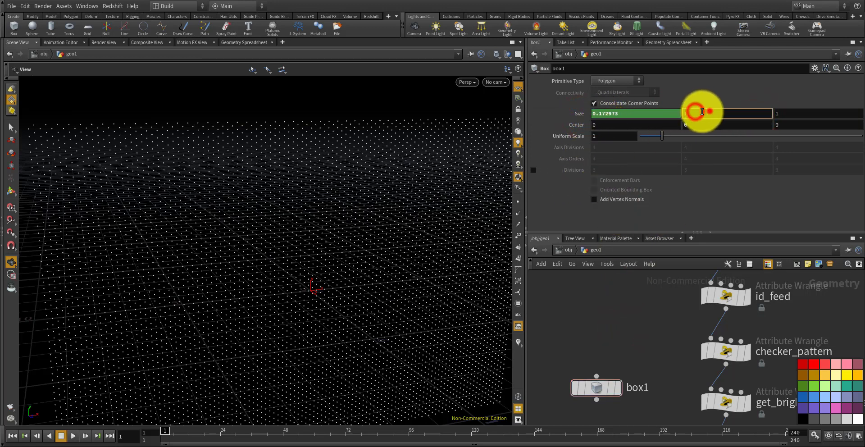
click(702, 111)
click(580, 114)
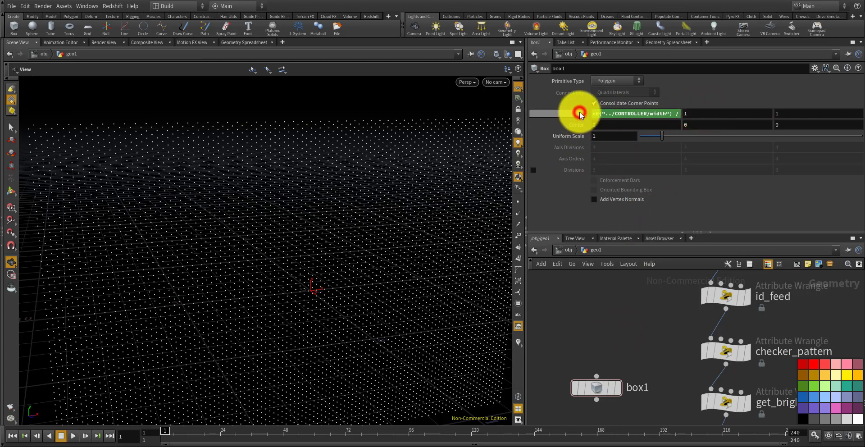
click(618, 113)
click(769, 113)
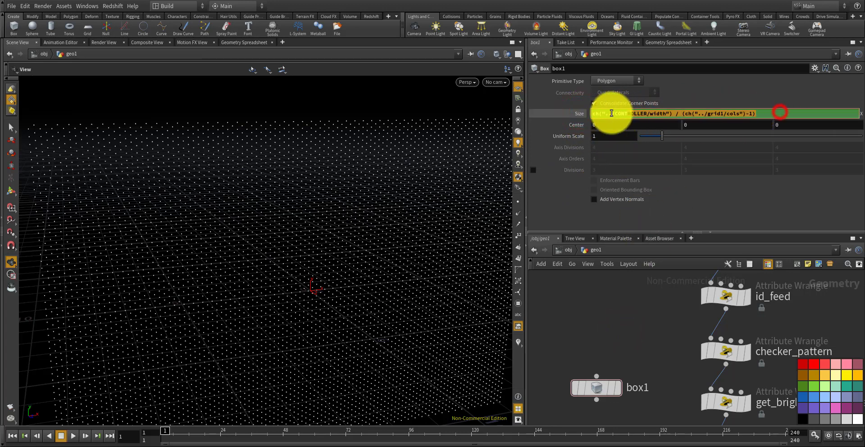
click(648, 308)
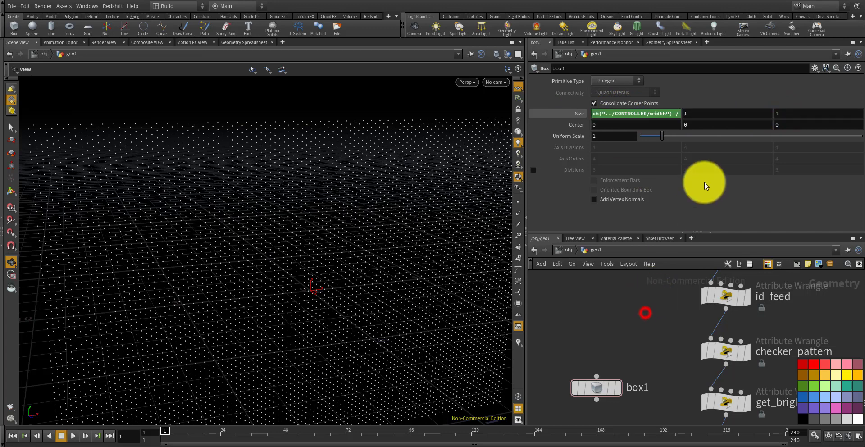
click(706, 113)
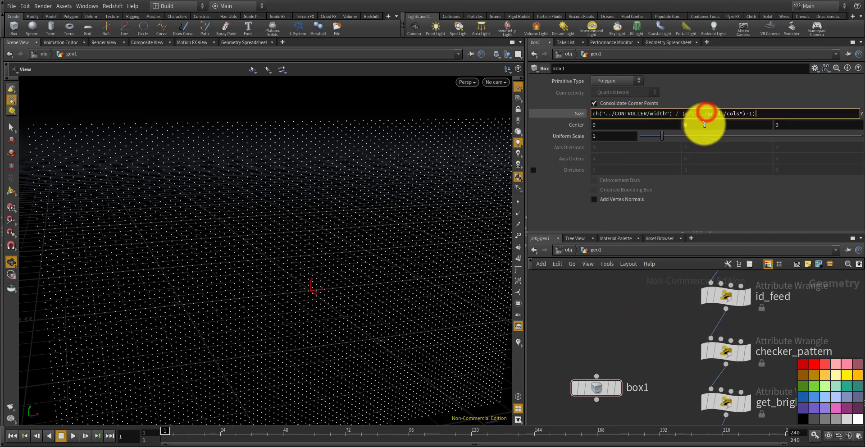
- Change box1's Y size expression to ch("../CONTROLLER/height") / (ch("../grid1/rows")-1) and check the evaluated size
double_click(667, 113)
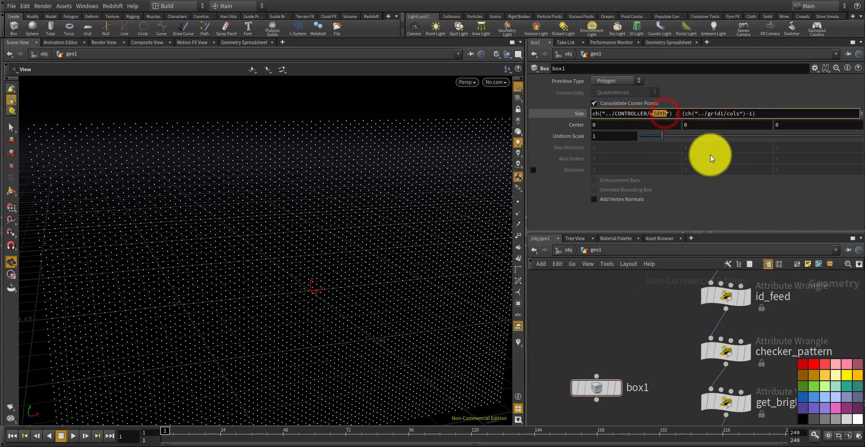
text(height)
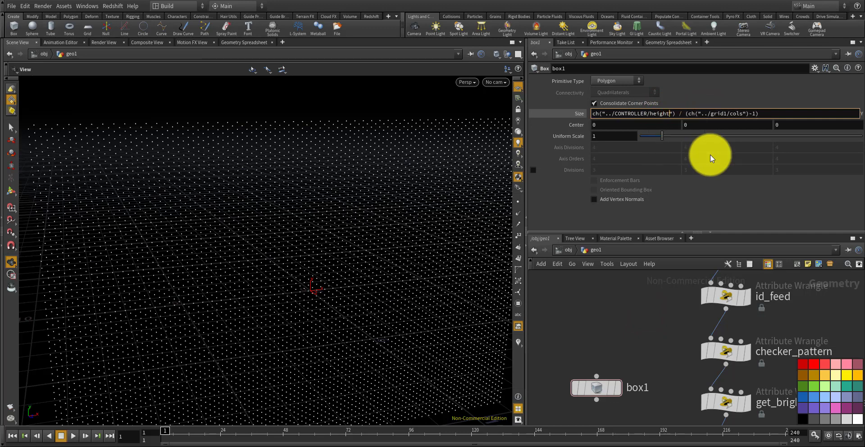
double_click(730, 114)
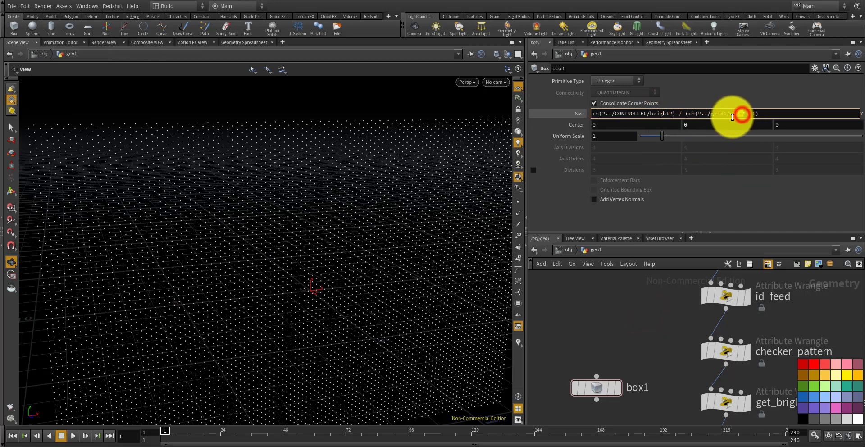
text(rows)
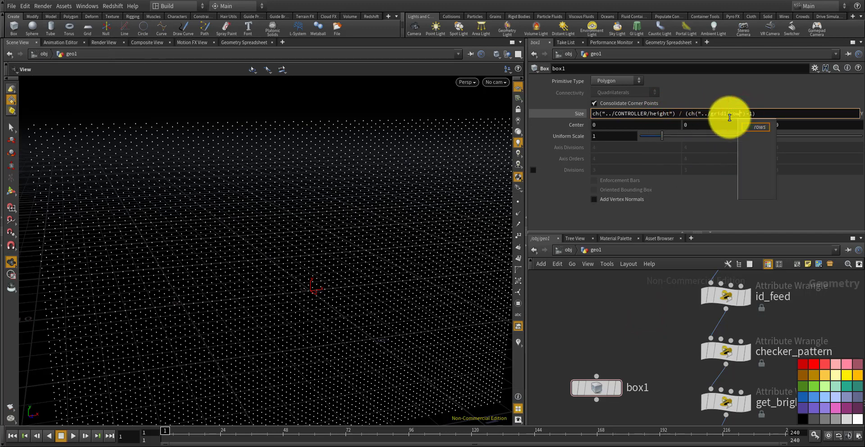
click(621, 307)
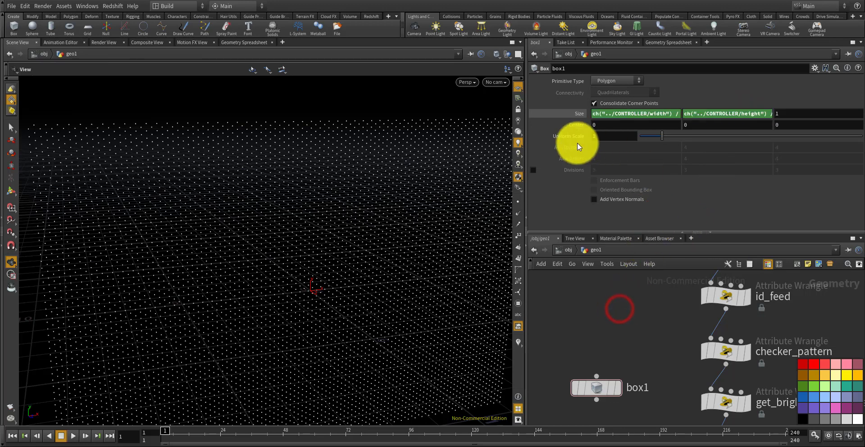
click(579, 113)
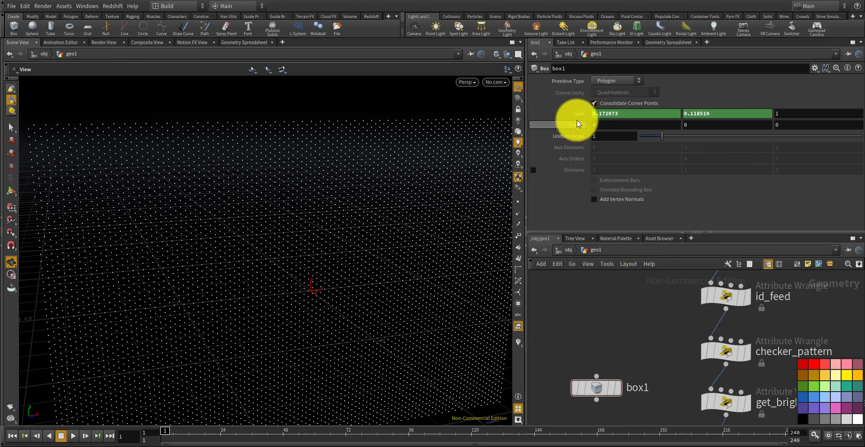
click(578, 114)
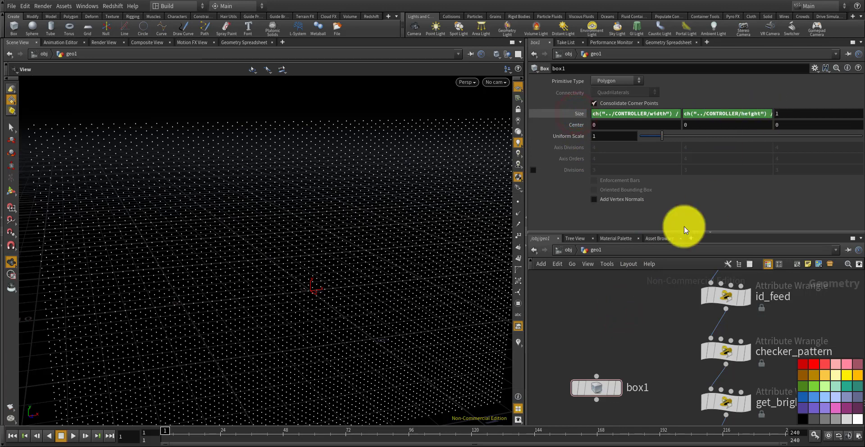
- Copy the unit depth parameter of the CONTROLLER null for use as a reference
scroll(655, 318, down, 5)
scroll(661, 318, up, 3)
scroll(661, 317, up, 3)
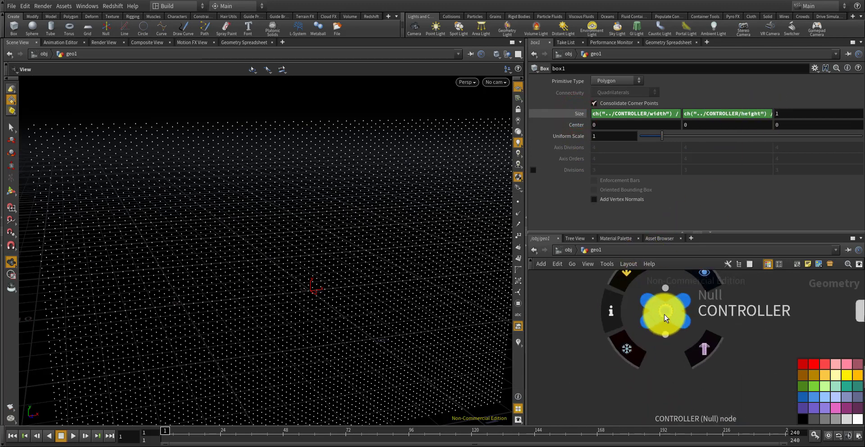
click(664, 314)
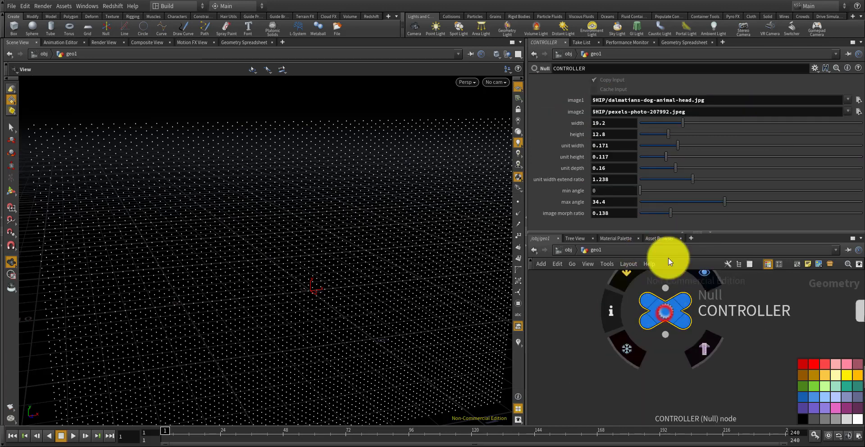
right_click(613, 167)
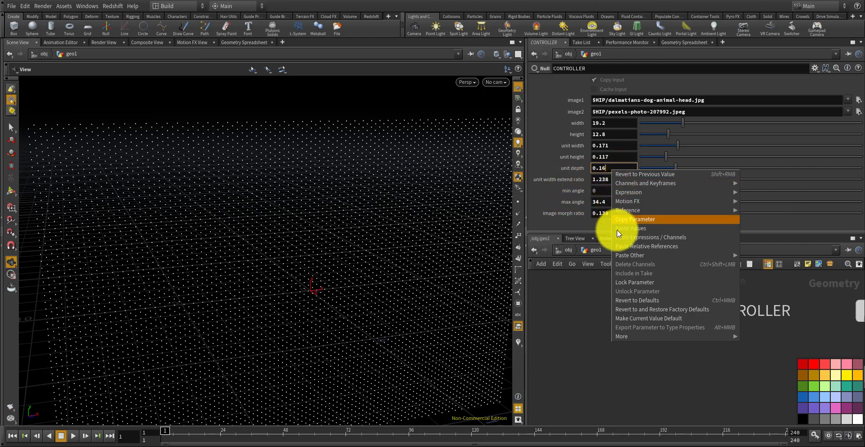
mouse_move(644, 188)
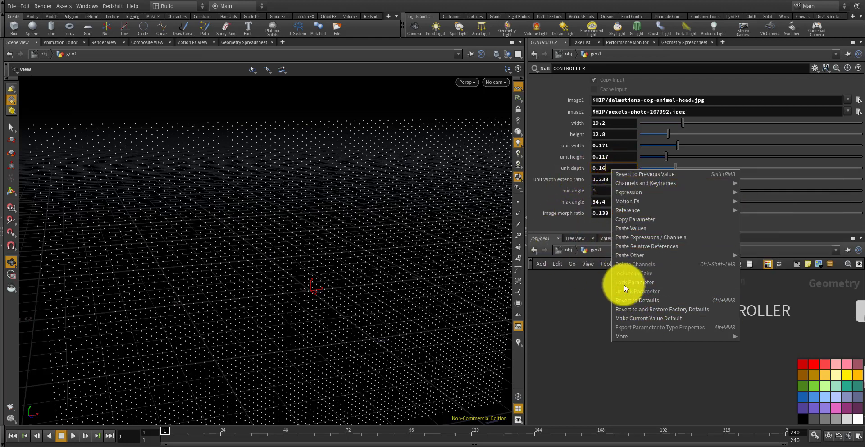
click(642, 219)
- Paste the controller's unit depth as a relative reference into box1's Z size and check the evaluated size values
scroll(585, 307, down, 5)
click(587, 326)
scroll(587, 326, down, 4)
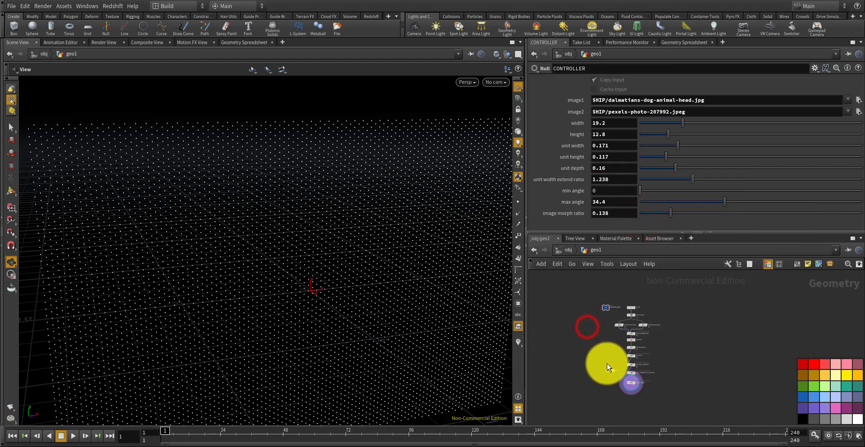
scroll(612, 368, up, 7)
click(615, 390)
click(779, 112)
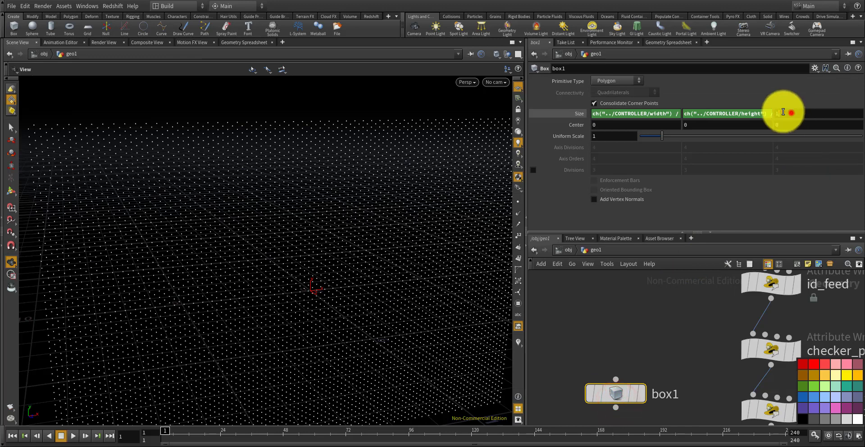
right_click(776, 113)
click(784, 191)
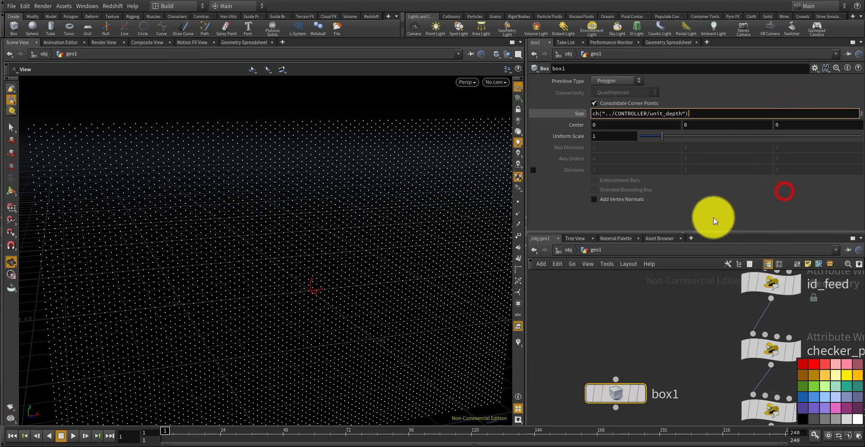
key(Return)
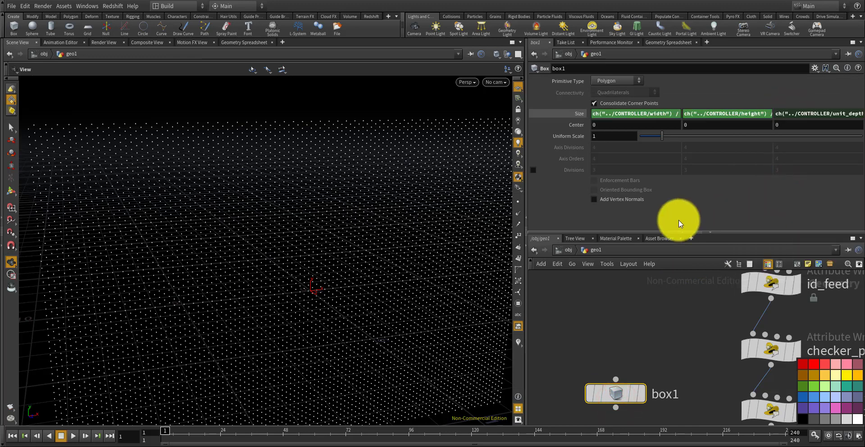
click(577, 114)
click(576, 114)
click(576, 115)
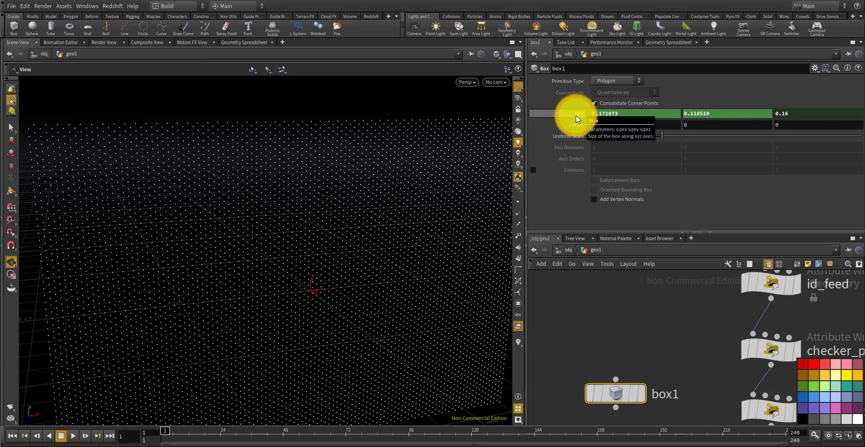
- Add a Copy Stamp node to the network below the box1 and feed_angle nodes
click(576, 115)
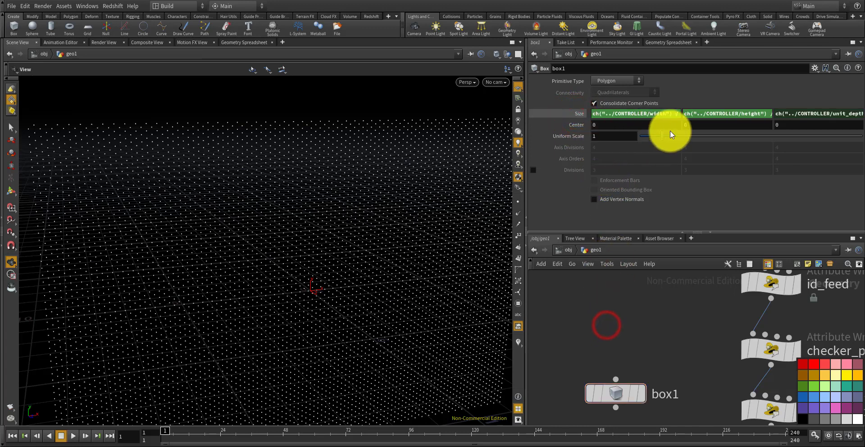
scroll(604, 324, down, 5)
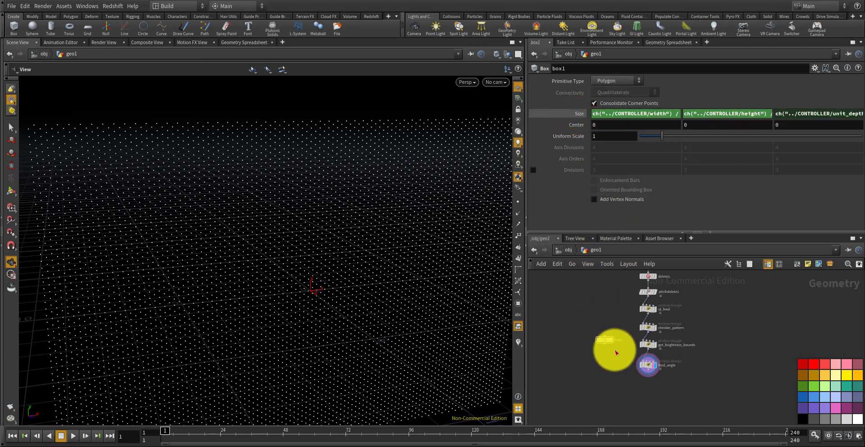
scroll(622, 361, up, 4)
key(Tab)
text(co)
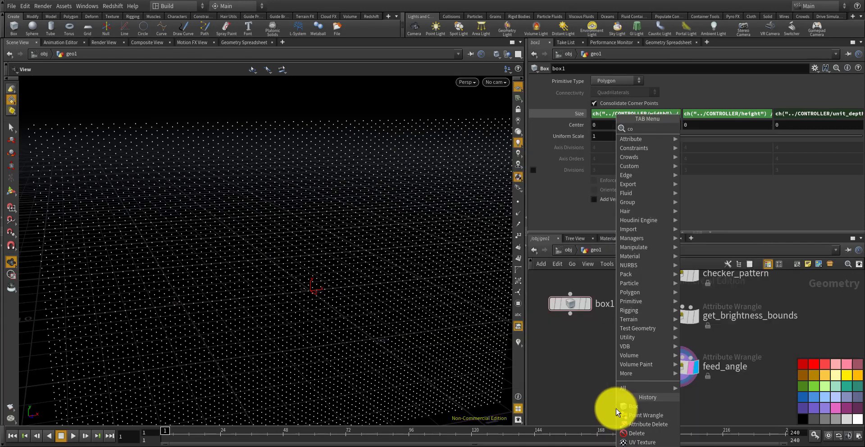
text(py sta)
key(Return)
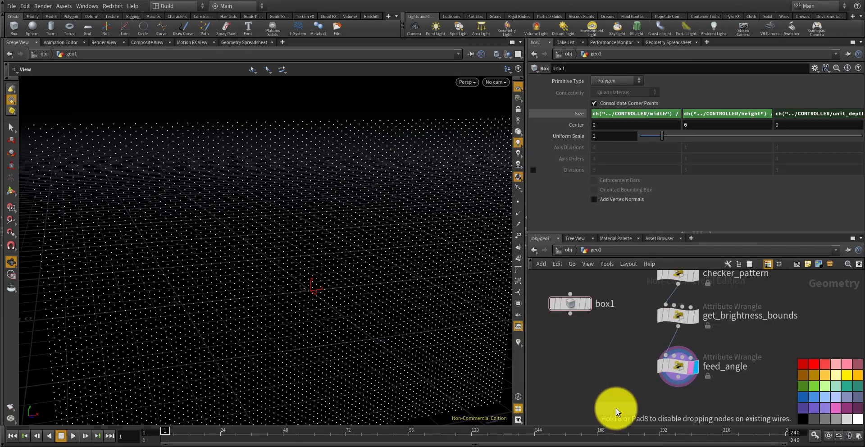
click(627, 400)
scroll(609, 361, down, 2)
scroll(622, 388, up, 2)
drag(621, 386, 621, 403)
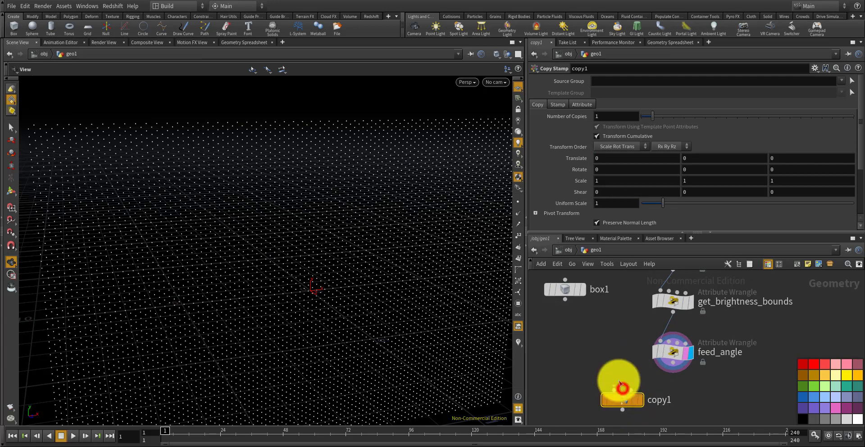
- Connect box1 to the first input and feed_angle to the second input of copy1, and display copy1
scroll(594, 299, up, 1)
scroll(622, 337, down, 5)
scroll(615, 304, up, 4)
drag(607, 308, 656, 395)
middle_drag(665, 379, 659, 324)
scroll(658, 318, up, 3)
click(659, 370)
drag(660, 377, 663, 394)
drag(731, 311, 674, 368)
click(678, 384)
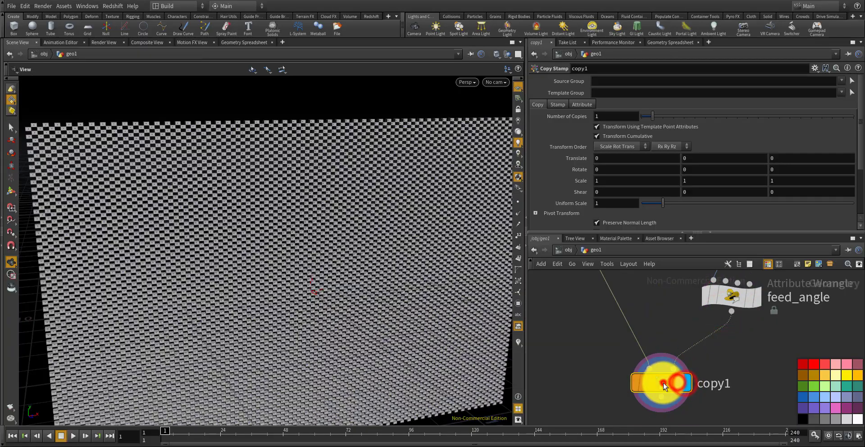
- Examine the copied boxes from several distances, checking how their corners and edges meet in the checkerboard pattern
drag(463, 289, 404, 269)
scroll(408, 265, up, 5)
scroll(407, 266, up, 3)
scroll(406, 270, down, 4)
scroll(420, 278, down, 3)
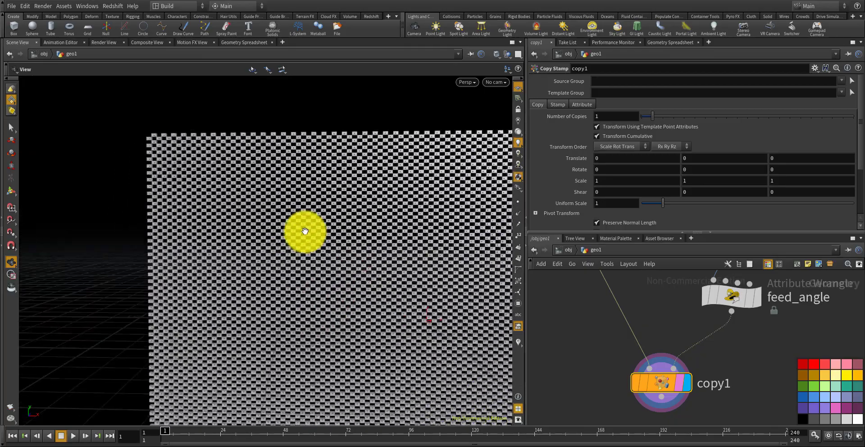
mouse_move(304, 231)
mouse_down()
mouse_move(293, 228)
mouse_move(309, 255)
mouse_move(294, 232)
mouse_up()
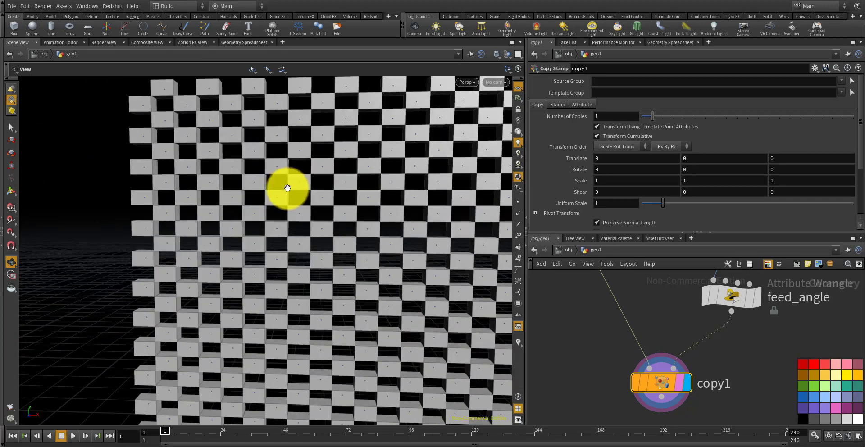
drag(287, 187, 258, 170)
scroll(260, 187, up, 10)
drag(269, 205, 283, 204)
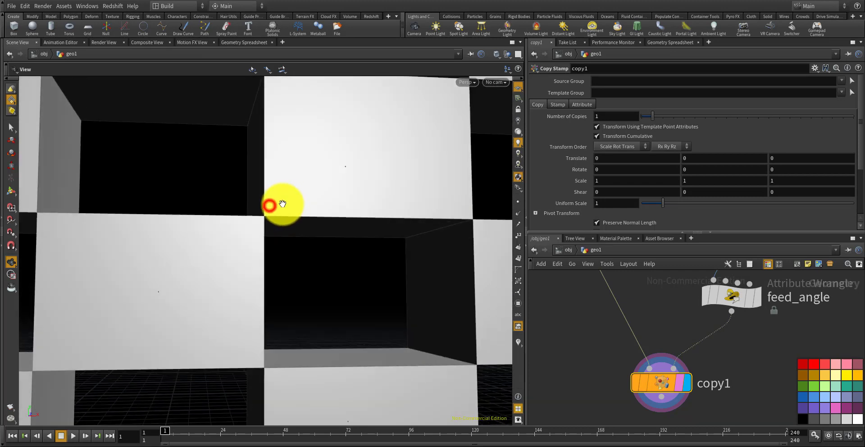
drag(264, 228, 280, 236)
scroll(266, 226, up, 5)
scroll(266, 226, down, 6)
scroll(280, 236, down, 3)
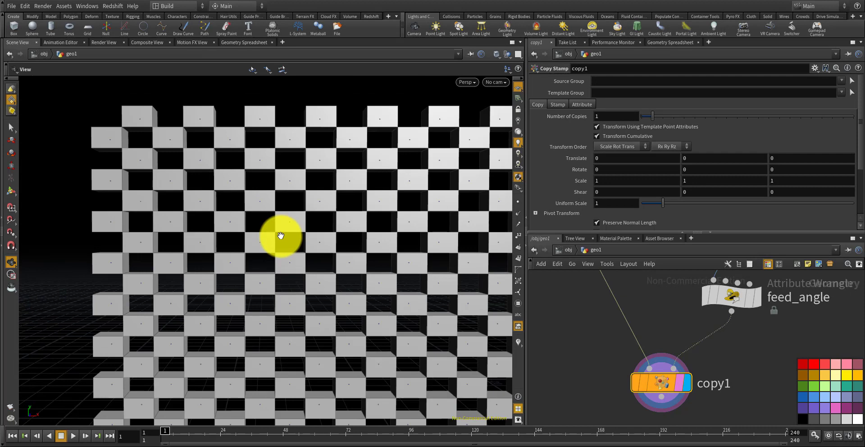
scroll(560, 332, down, 3)
middle_drag(560, 332, 606, 386)
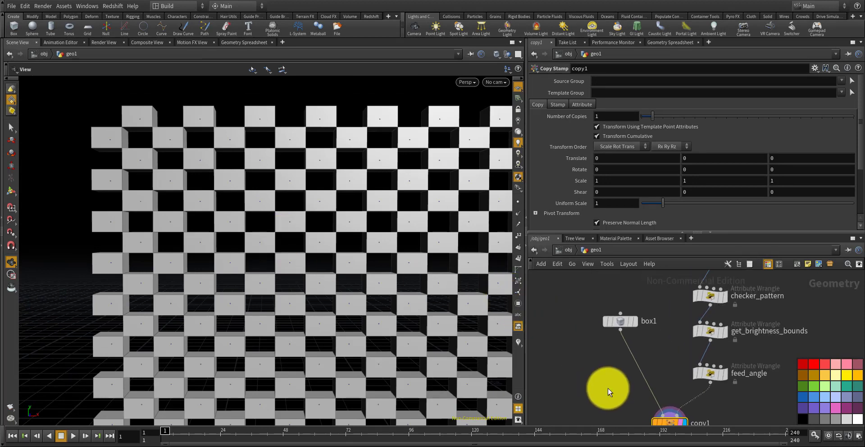
scroll(621, 333, up, 3)
scroll(600, 361, down, 2)
scroll(623, 336, up, 4)
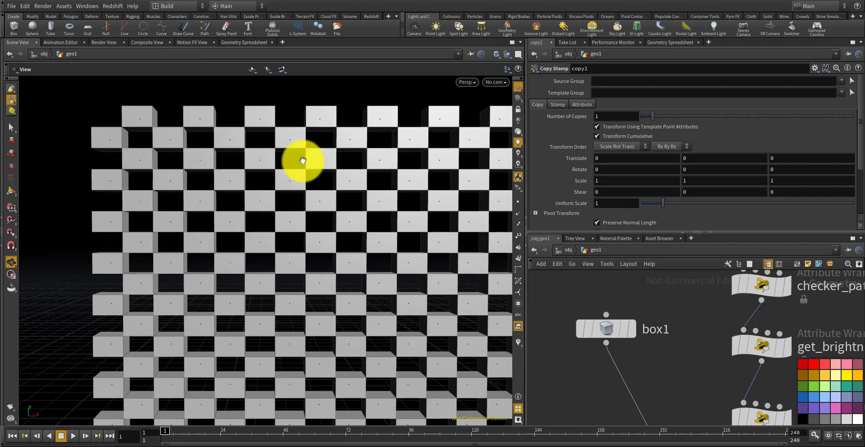
mouse_move(279, 131)
mouse_down()
mouse_move(271, 129)
mouse_move(384, 217)
mouse_up()
- Copy the unit width extend ratio parameter of the CONTROLLER null for use as a reference
scroll(605, 346, down, 6)
mouse_move(613, 302)
middle_down()
mouse_move(611, 355)
mouse_move(605, 352)
middle_up()
scroll(604, 347, up, 8)
click(615, 330)
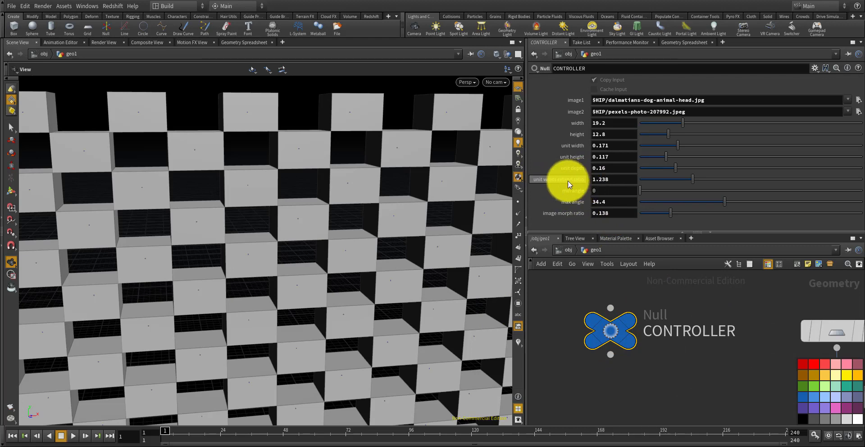
right_click(618, 180)
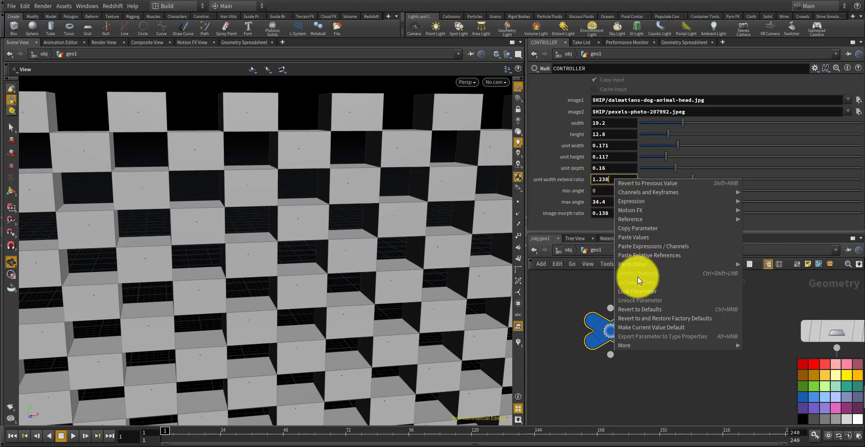
click(642, 227)
- Multiply box1's X size expression by ch("../CONTROLLER/unit_width_extend_ratio"), pasted as a relative reference, and inspect the widened boxes
scroll(667, 288, down, 5)
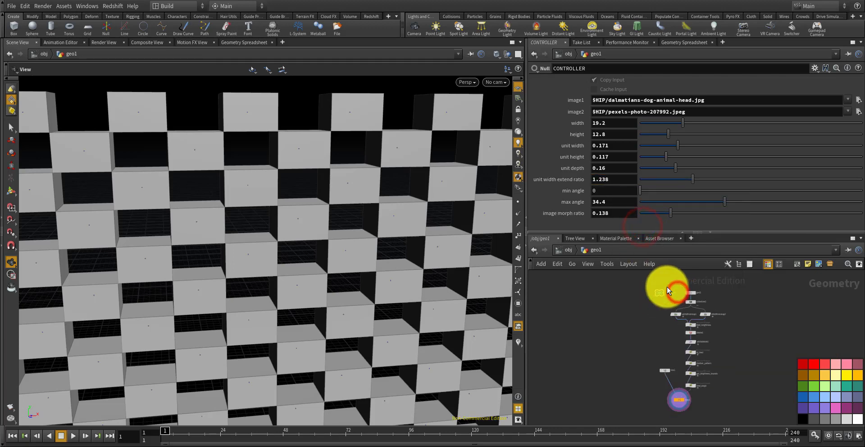
scroll(672, 339, up, 5)
scroll(659, 323, down, 3)
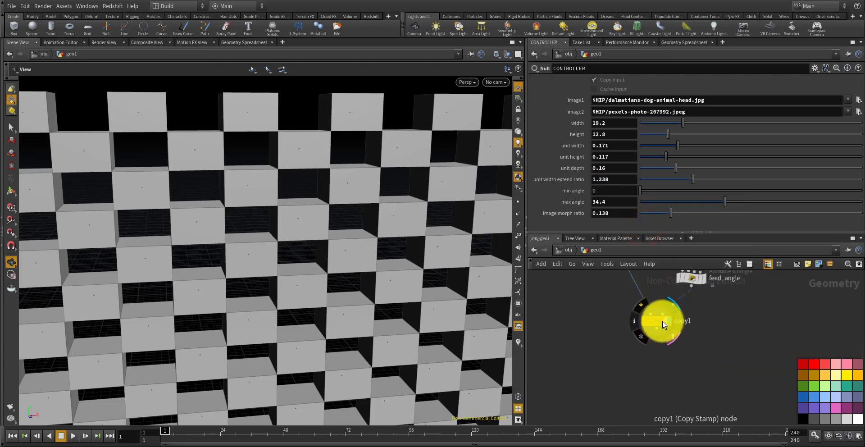
middle_drag(614, 325, 649, 408)
scroll(653, 321, up, 5)
click(649, 306)
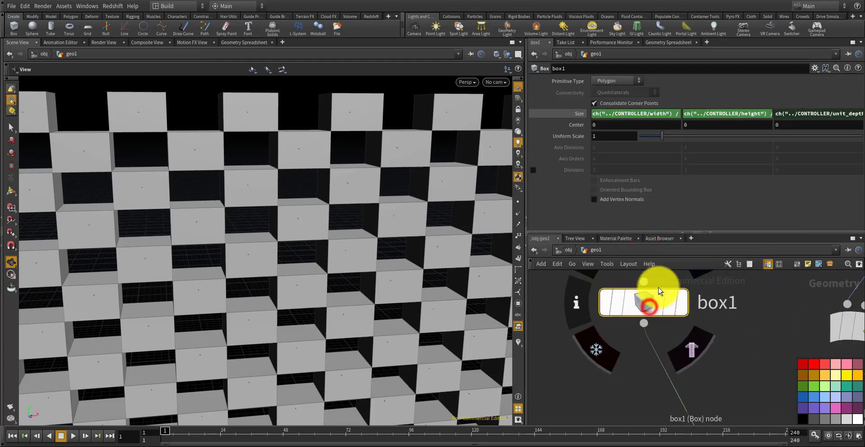
click(657, 113)
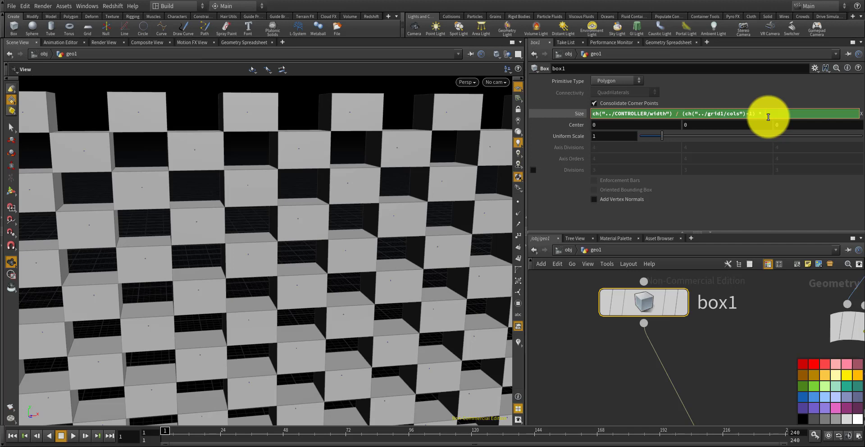
key(BackSpace)
key(BackSpace)
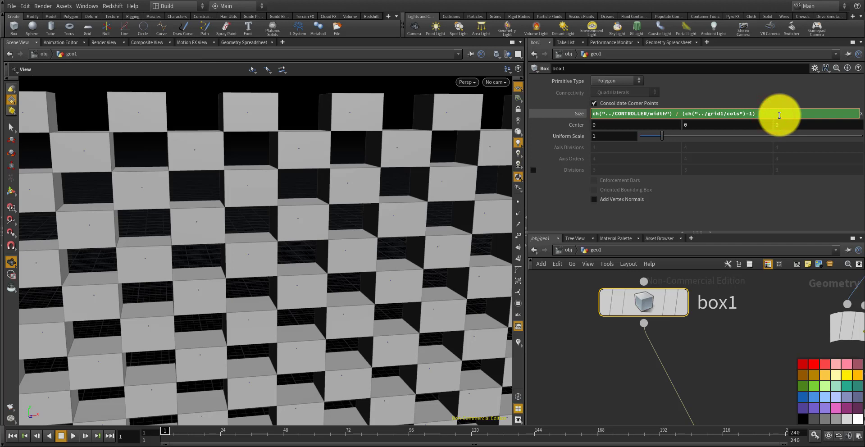
right_click(779, 114)
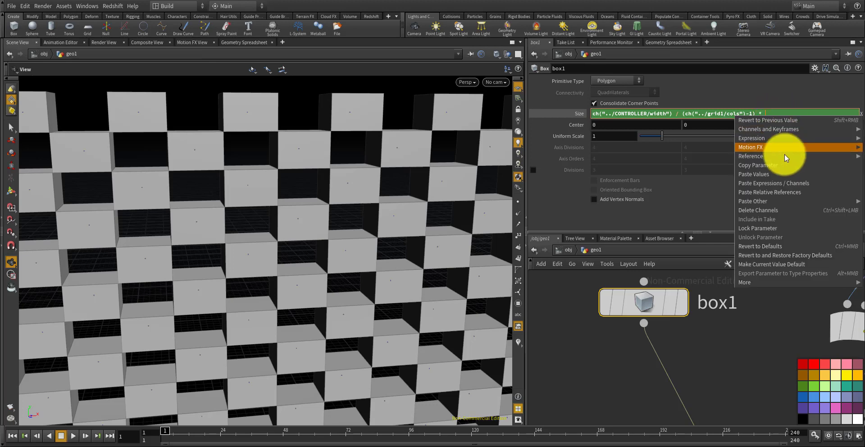
click(783, 192)
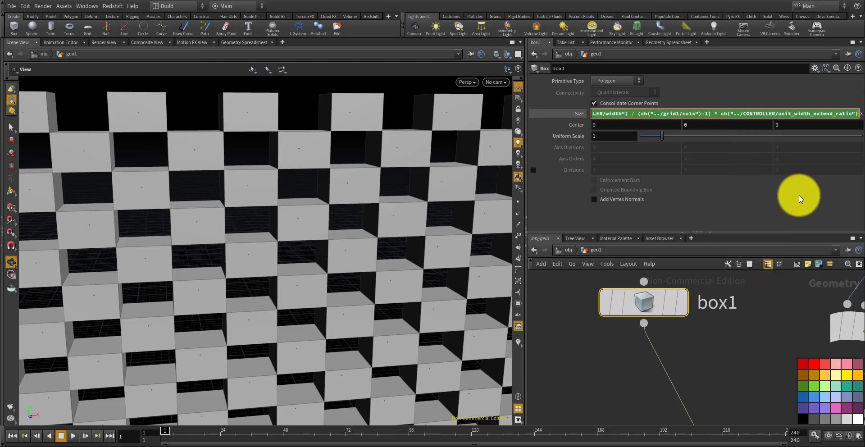
key(Return)
drag(384, 258, 345, 244)
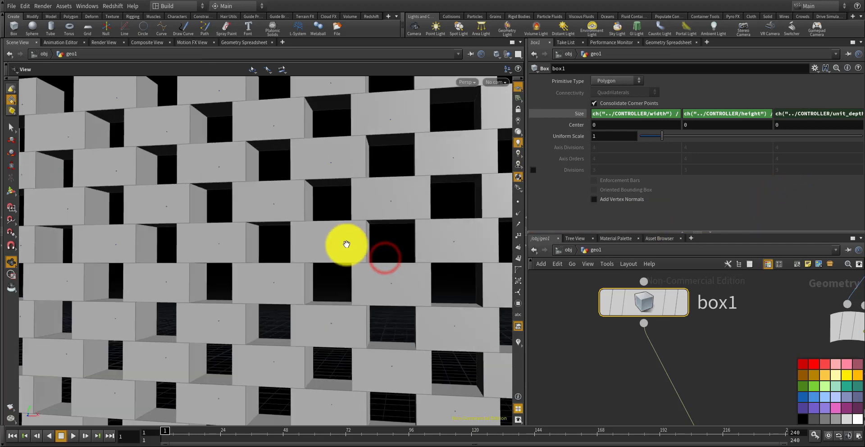
mouse_move(324, 253)
right_down()
mouse_move(339, 255)
mouse_move(309, 261)
right_up()
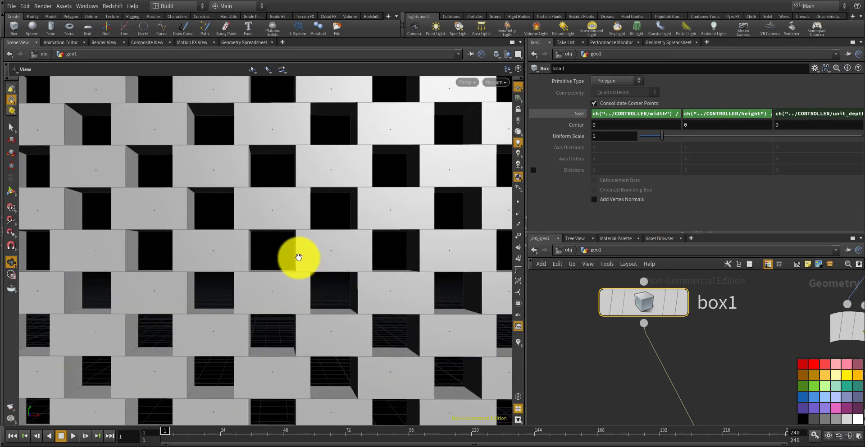
drag(295, 256, 339, 265)
right_drag(339, 265, 320, 211)
drag(320, 212, 332, 236)
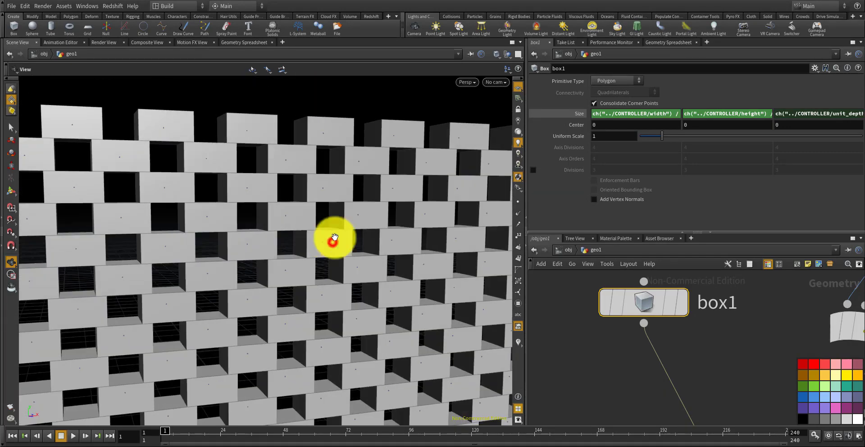
- Set the CONTROLLER null's unit width extend ratio to 2 and inspect the resulting wall of boxes
scroll(575, 316, down, 5)
scroll(568, 304, down, 2)
middle_drag(574, 303, 589, 394)
middle_drag(609, 310, 632, 360)
scroll(631, 360, up, 3)
scroll(619, 320, up, 3)
click(620, 318)
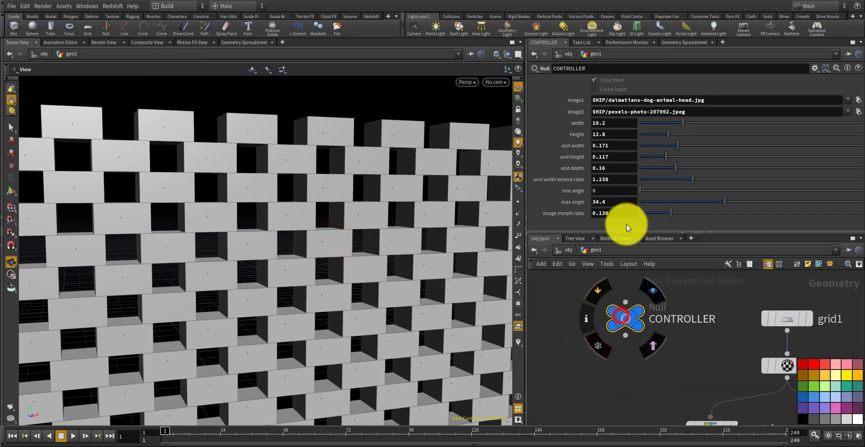
drag(696, 179, 787, 185)
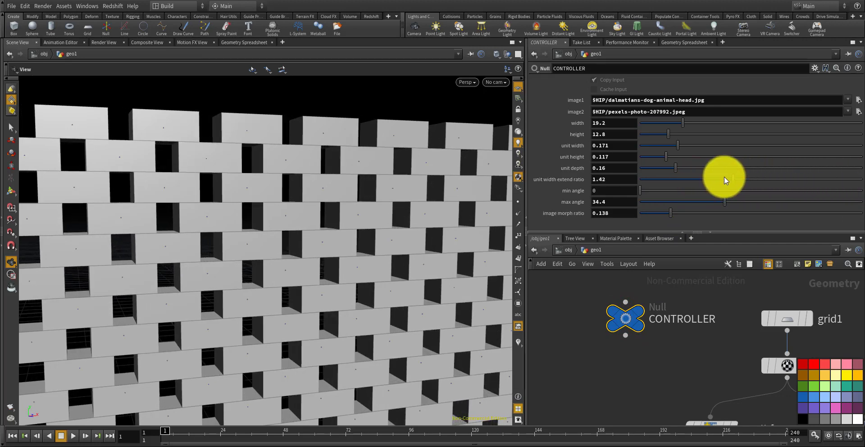
drag(860, 182, 861, 185)
drag(424, 218, 365, 199)
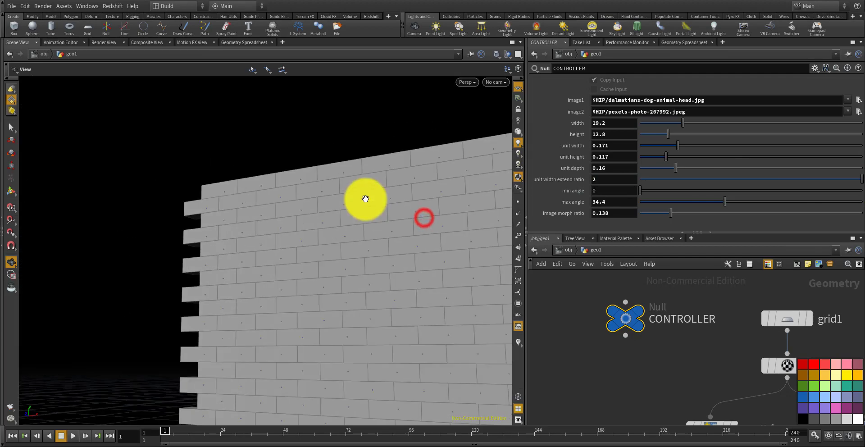
drag(353, 250, 405, 274)
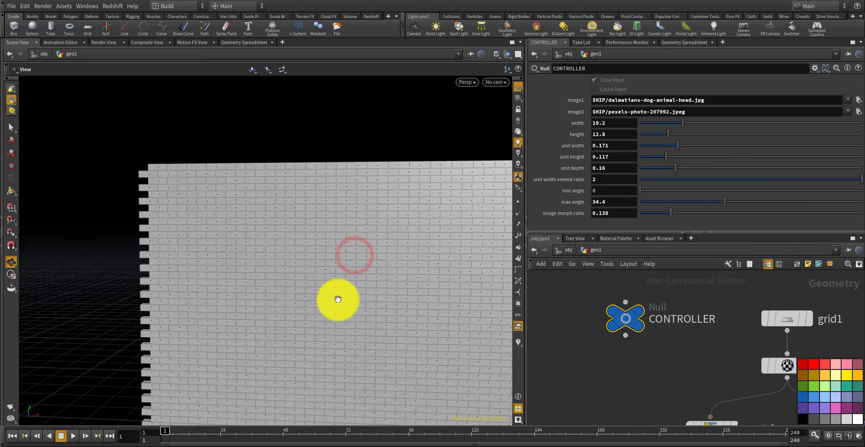
scroll(339, 299, up, 10)
mouse_move(341, 304)
mouse_down()
mouse_move(368, 268)
mouse_move(336, 285)
mouse_move(252, 287)
mouse_move(418, 303)
mouse_move(395, 316)
mouse_move(428, 300)
mouse_move(322, 290)
mouse_move(317, 249)
mouse_up()
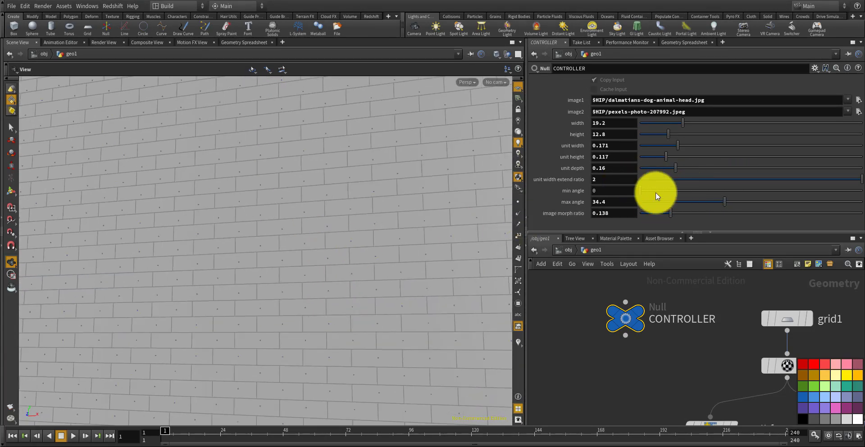
scroll(373, 190, down, 3)
drag(337, 211, 445, 212)
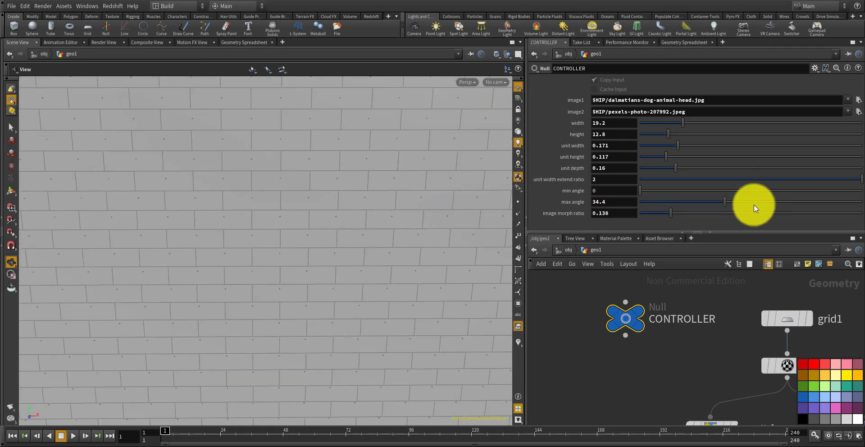
- Set the CONTROLLER null's unit width extend ratio to 1.722 and inspect the gaps between the boxes
drag(861, 181, 797, 179)
scroll(344, 195, down, 6)
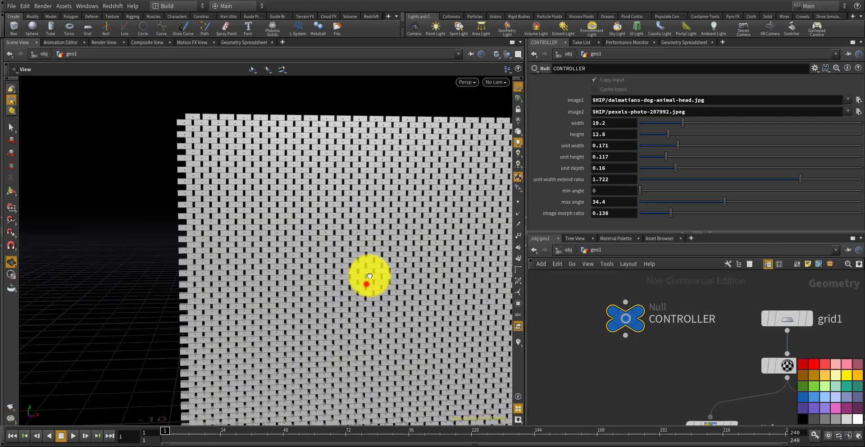
drag(369, 276, 254, 240)
drag(294, 265, 309, 289)
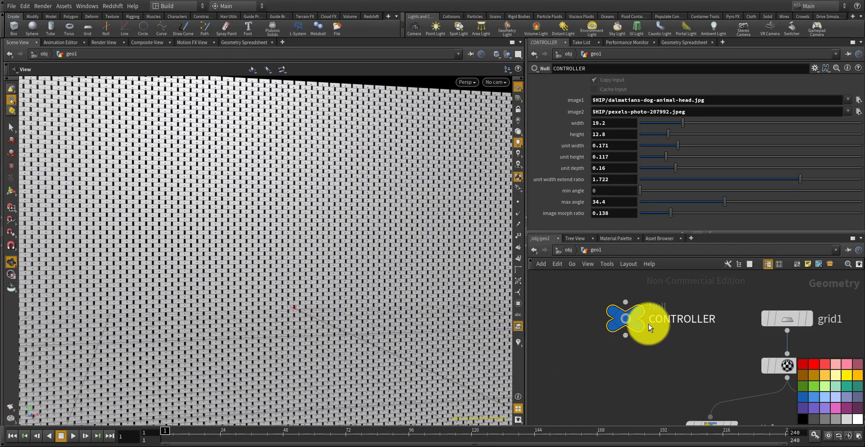
- Examine the point attributes of the copy1 node in the geometry spreadsheet
scroll(642, 313, down, 5)
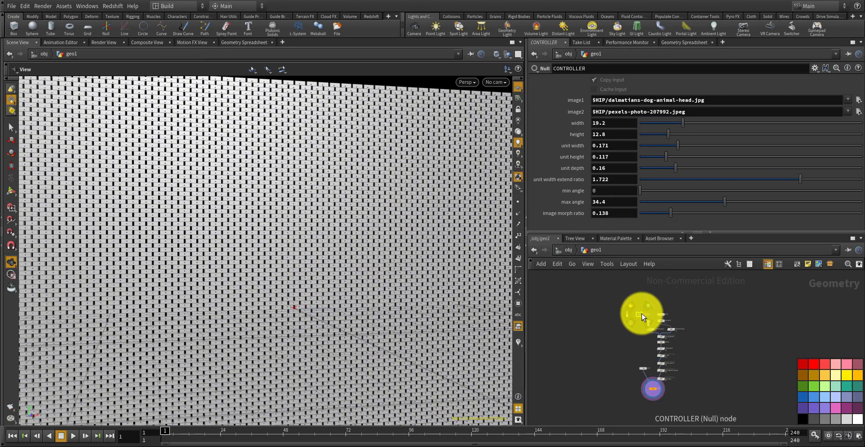
scroll(651, 356, up, 5)
click(656, 338)
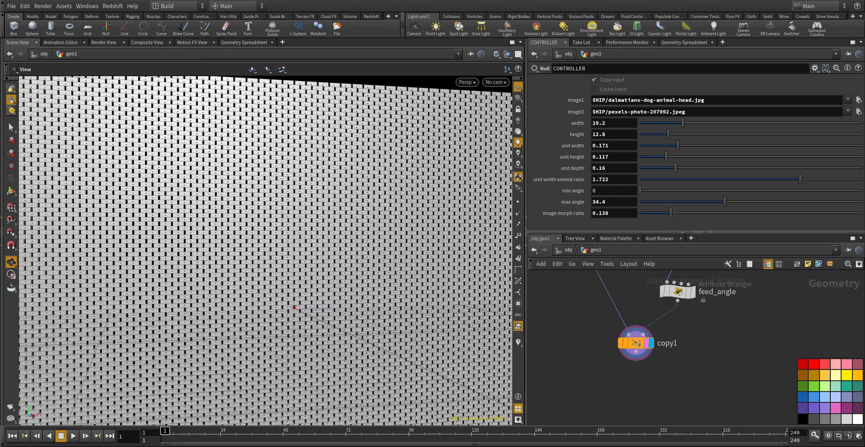
middle_drag(719, 325, 733, 368)
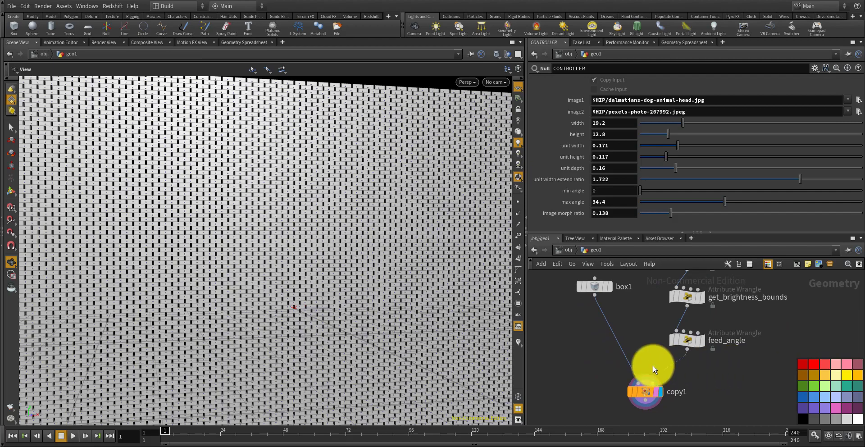
drag(374, 251, 337, 272)
drag(331, 318, 337, 244)
scroll(612, 365, up, 2)
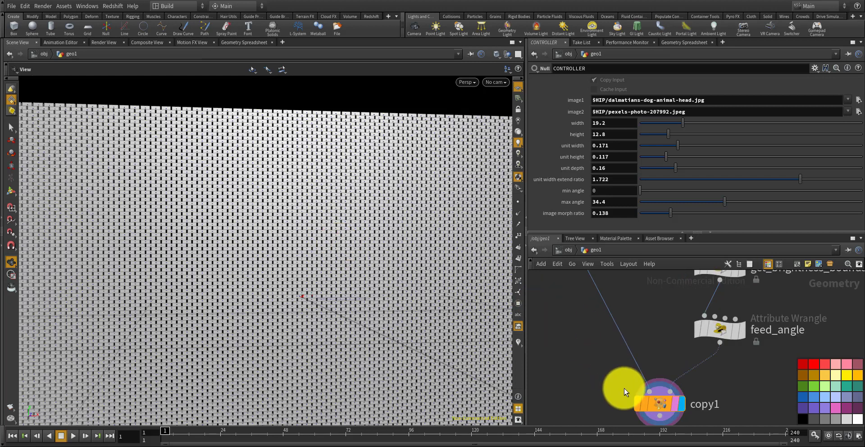
click(660, 394)
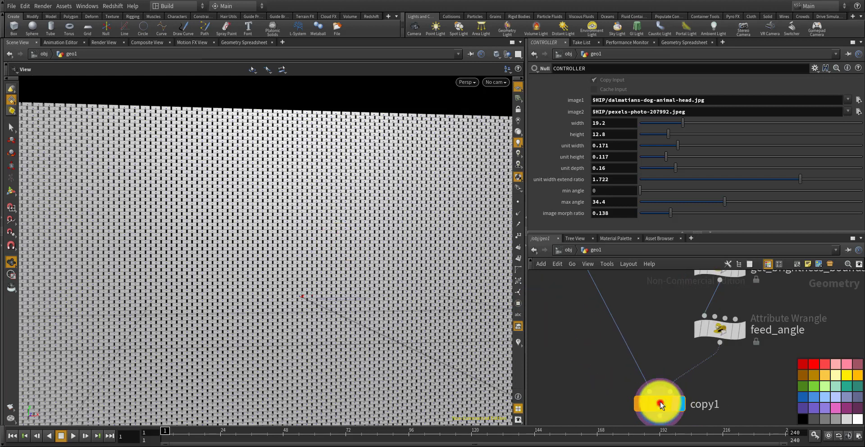
click(674, 43)
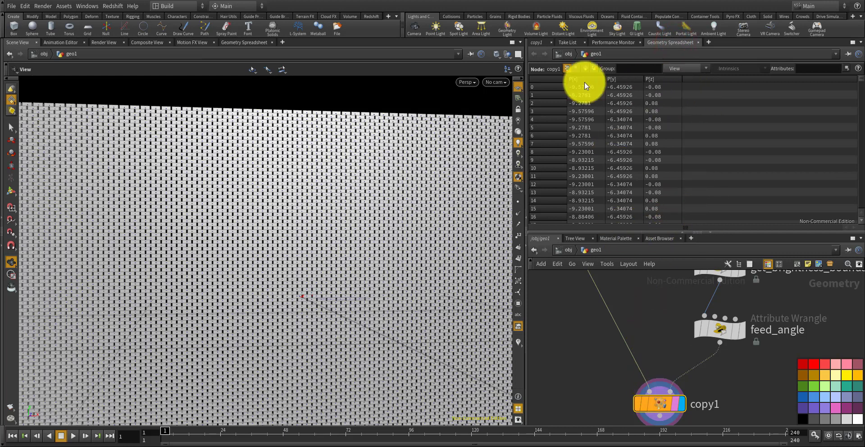
- Enable Use Template Point Attributes for the copy1 Copy Stamp node
click(536, 42)
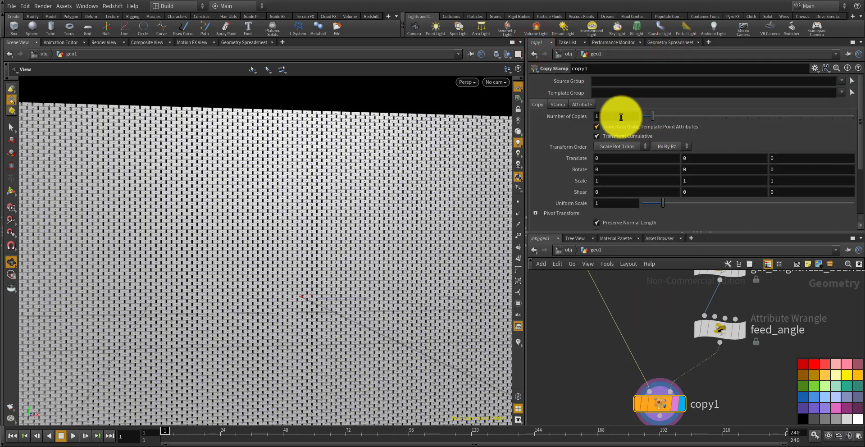
click(582, 106)
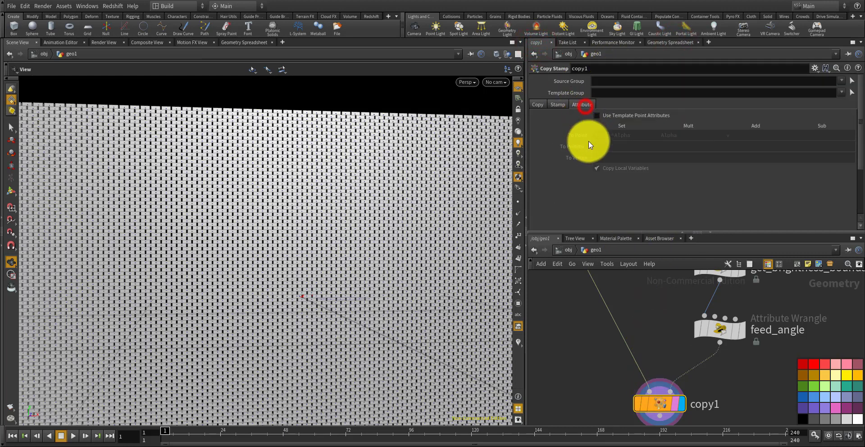
click(596, 116)
- Examine copy1's point attributes down to the last row, the box wall, and copy1's primitive list
click(660, 406)
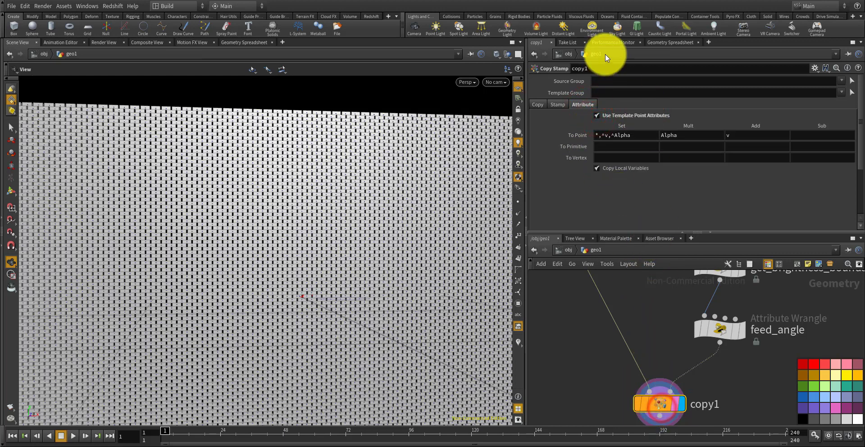
click(658, 43)
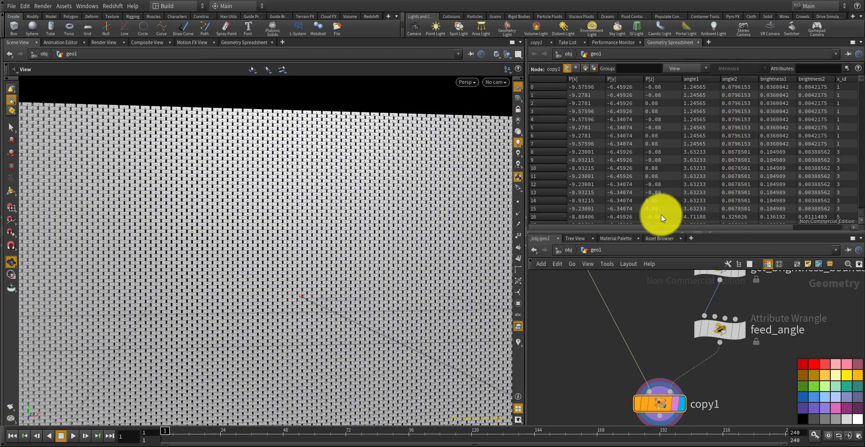
scroll(298, 212, down, 1)
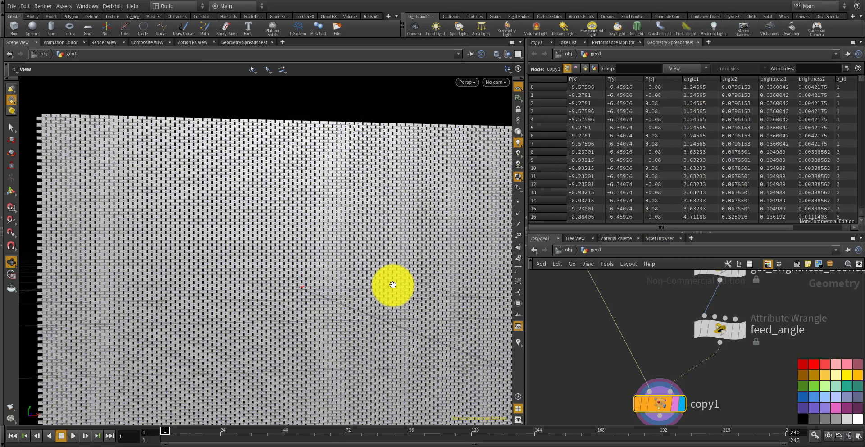
drag(426, 259, 435, 279)
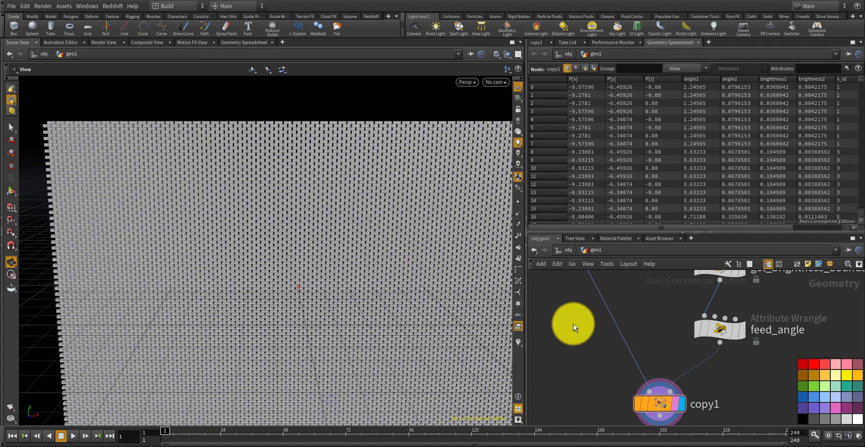
drag(401, 304, 384, 274)
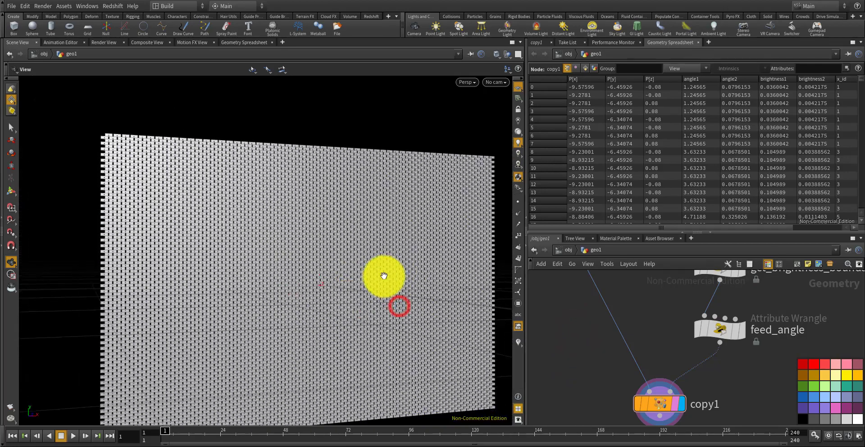
middle_drag(606, 363, 584, 343)
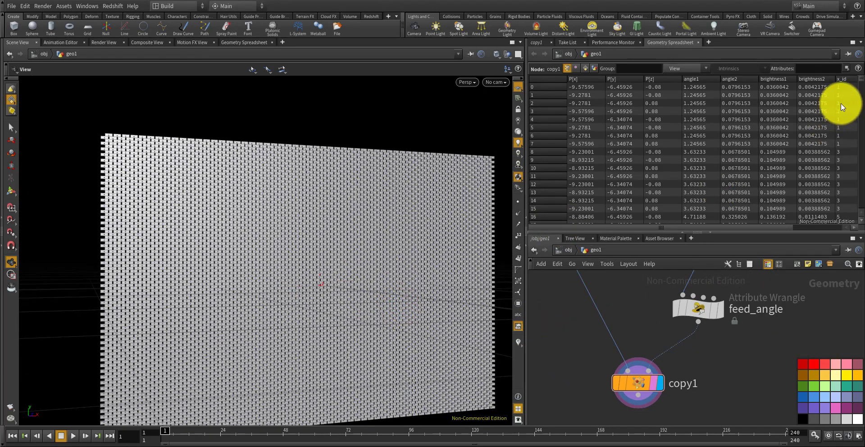
drag(860, 82, 826, 213)
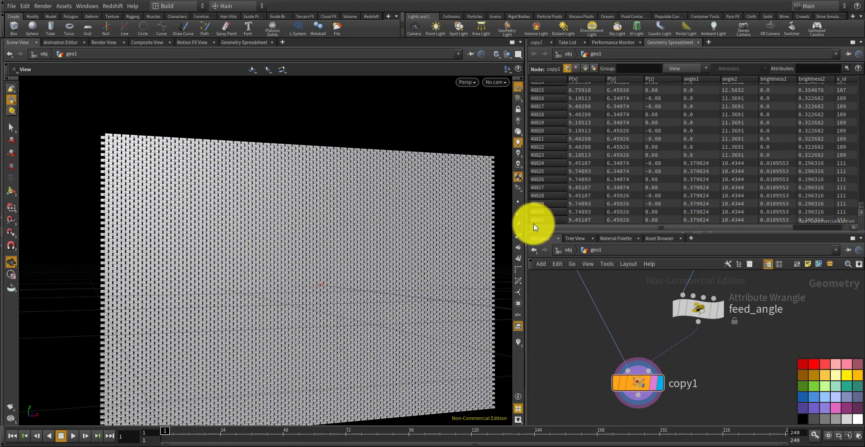
click(585, 68)
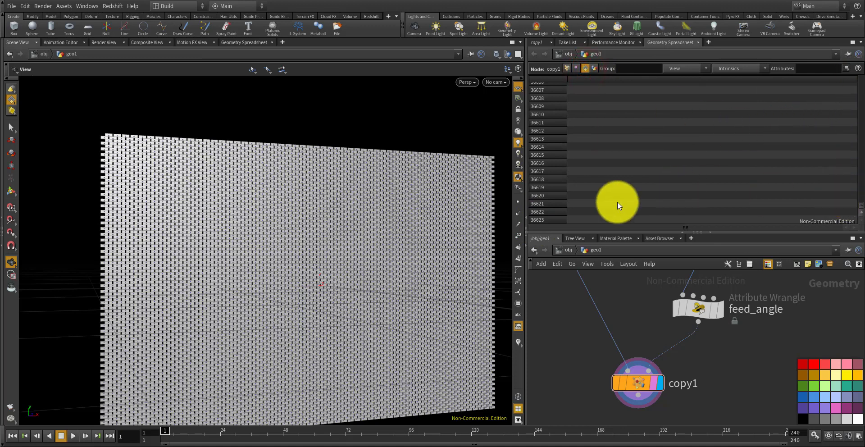
- Examine the primitive list of the box1 node in the geometry spreadsheet
scroll(580, 298, down, 3)
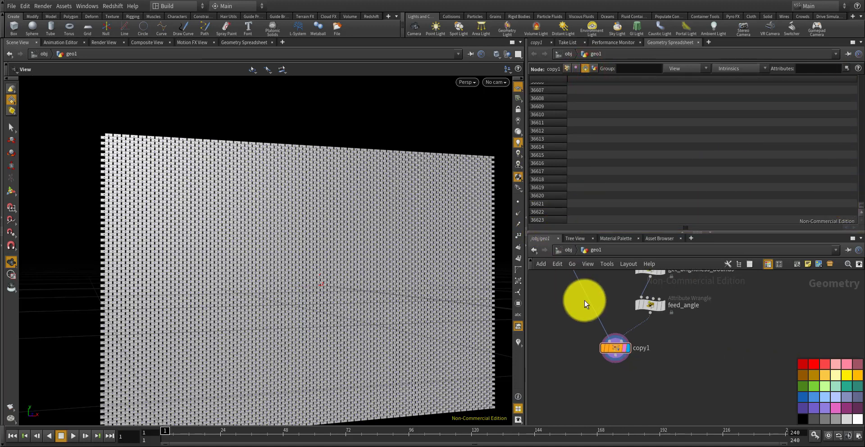
middle_drag(572, 304, 655, 355)
scroll(669, 298, up, 1)
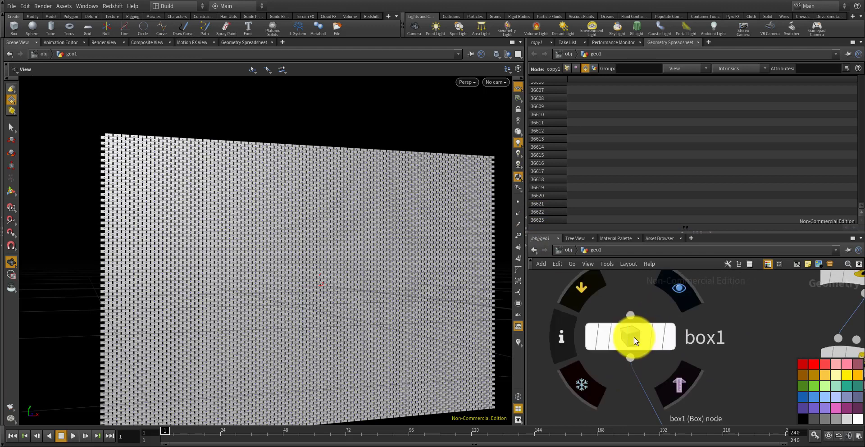
click(630, 332)
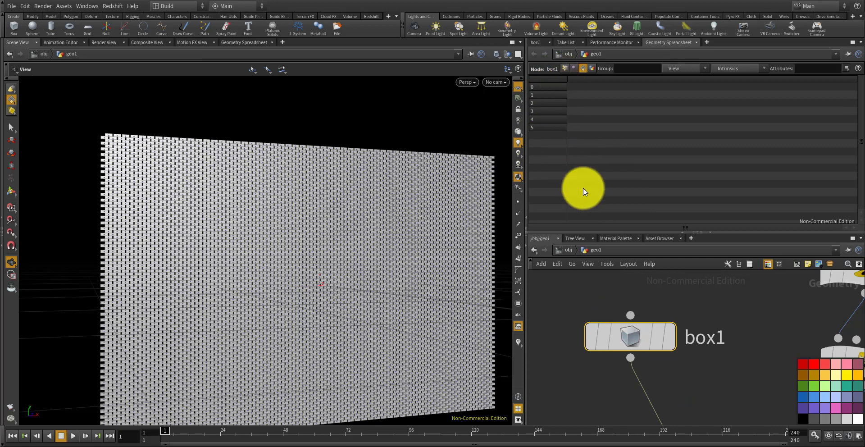
key(Tab)
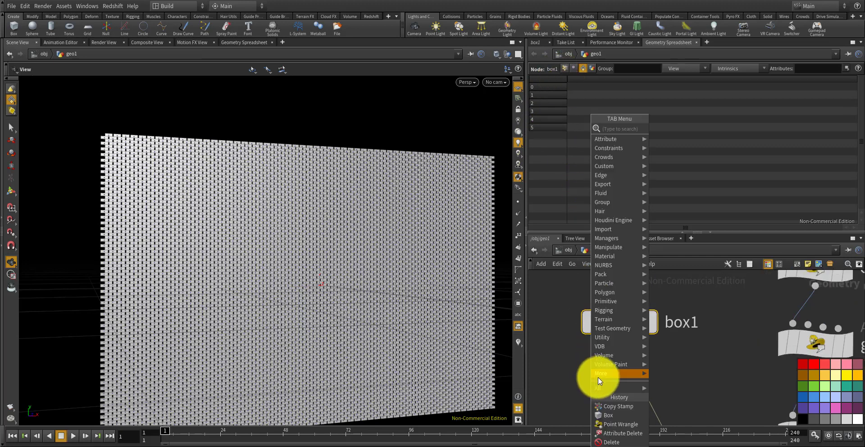
click(709, 339)
scroll(709, 340, down, 5)
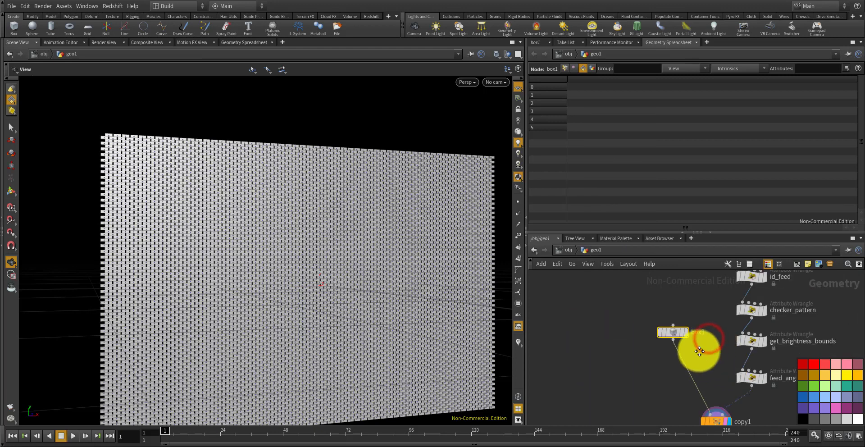
- Insert a Pack node between box1 and copy1 and align it directly below box1
middle_drag(766, 379, 741, 342)
scroll(741, 342, up, 6)
scroll(703, 359, down, 2)
scroll(703, 360, down, 4)
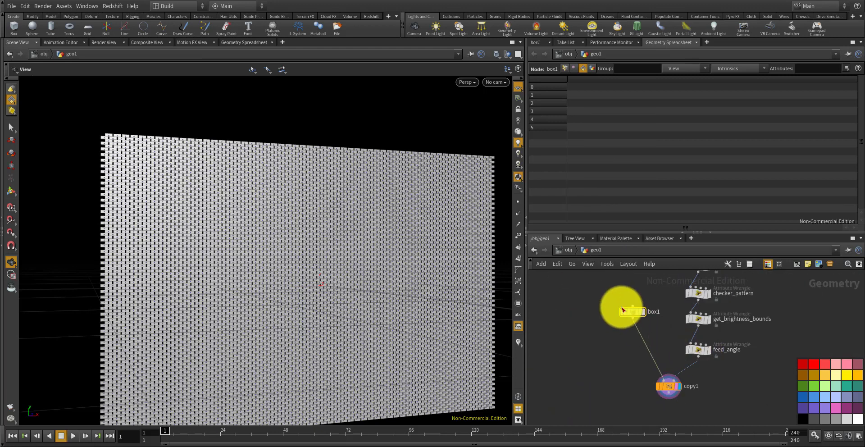
scroll(641, 339, up, 6)
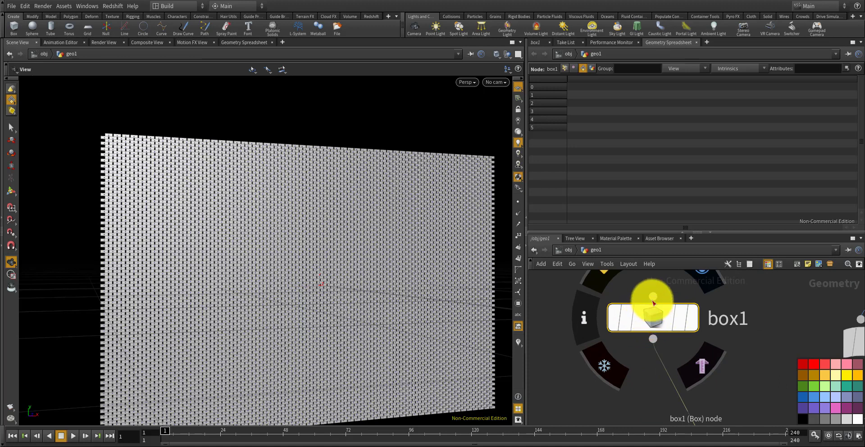
scroll(667, 319, down, 3)
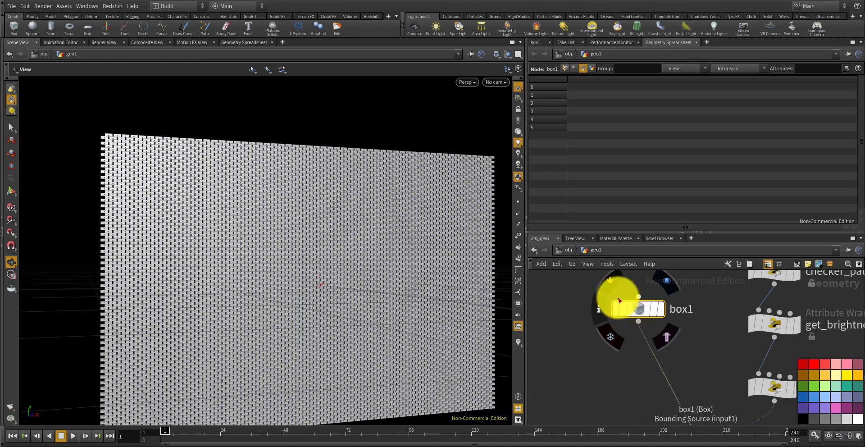
key(Tab)
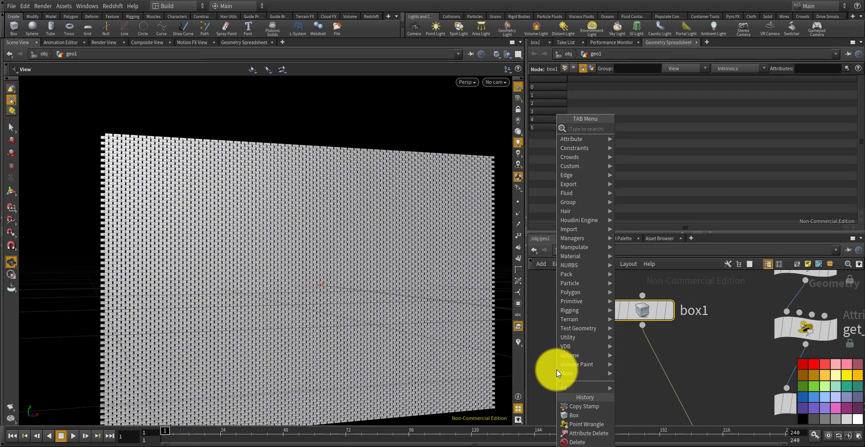
text(pack)
key(Return)
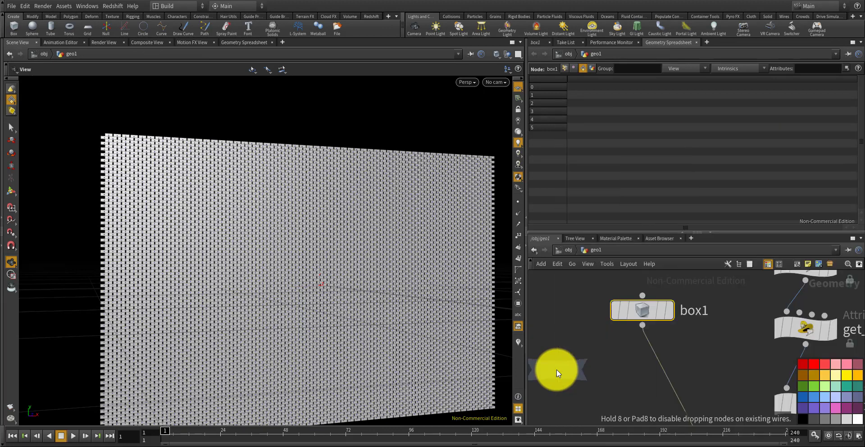
click(660, 382)
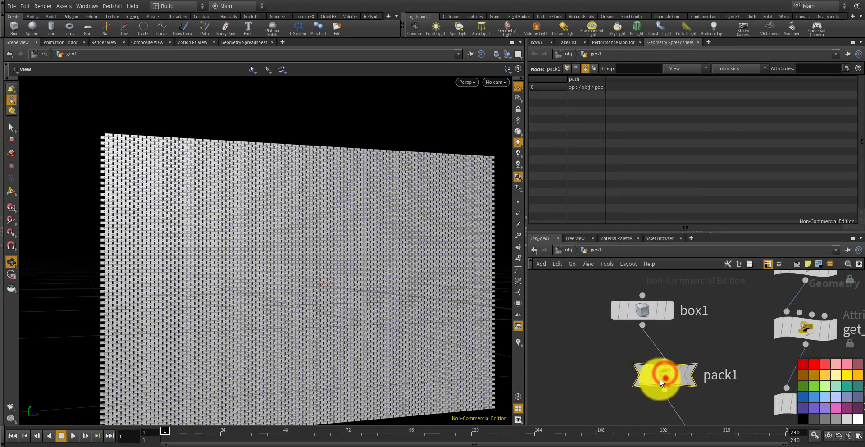
drag(660, 380, 644, 377)
scroll(655, 322, down, 5)
scroll(647, 314, up, 3)
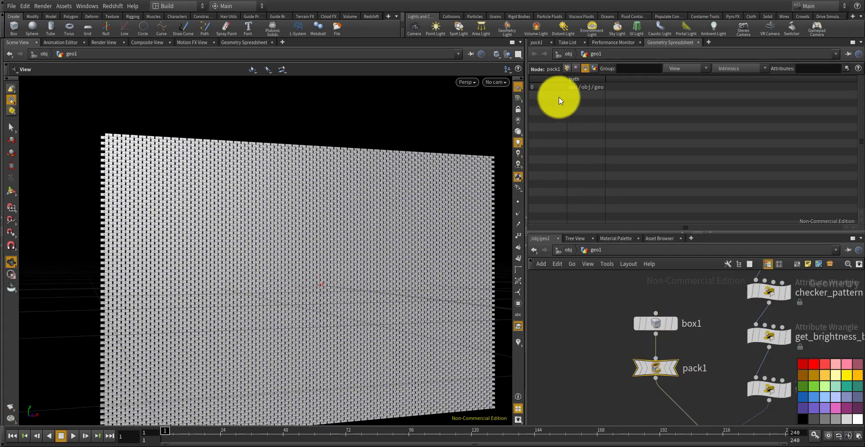
- Examine the point list of pack1, followed by copy1's point attributes down to the last row
click(569, 69)
scroll(594, 301, down, 5)
scroll(661, 369, up, 3)
middle_drag(661, 370, 629, 336)
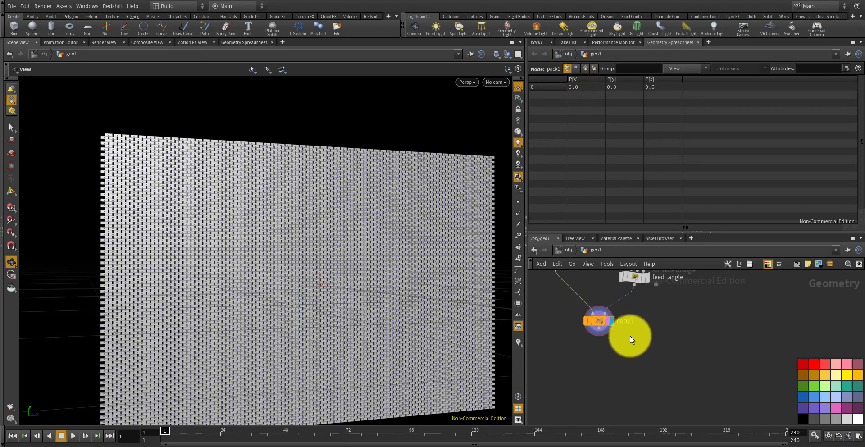
scroll(629, 336, up, 3)
click(561, 305)
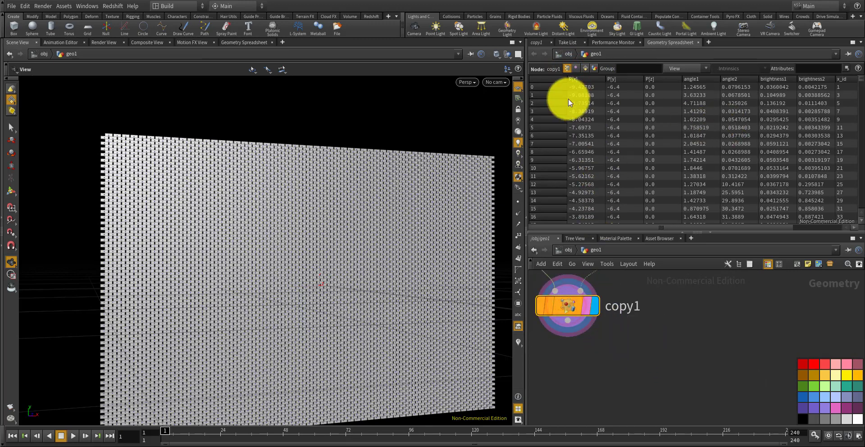
drag(859, 84, 852, 243)
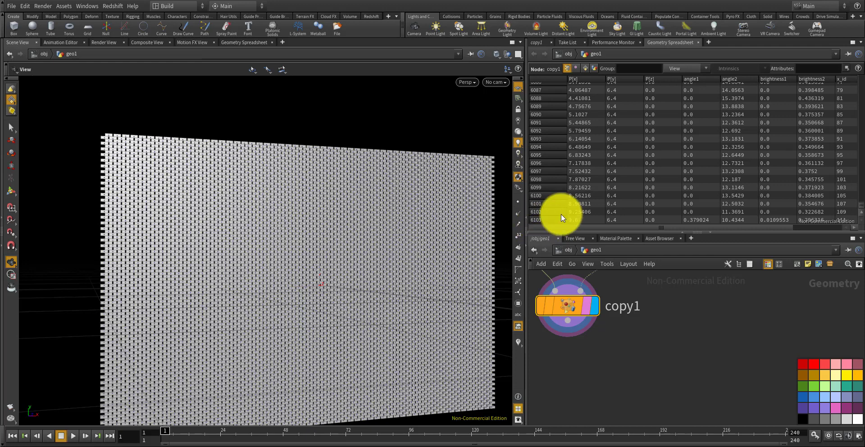
- Examine copy1's primitive attributes in the geometry spreadsheet and inspect the wall of packed boxes
click(585, 68)
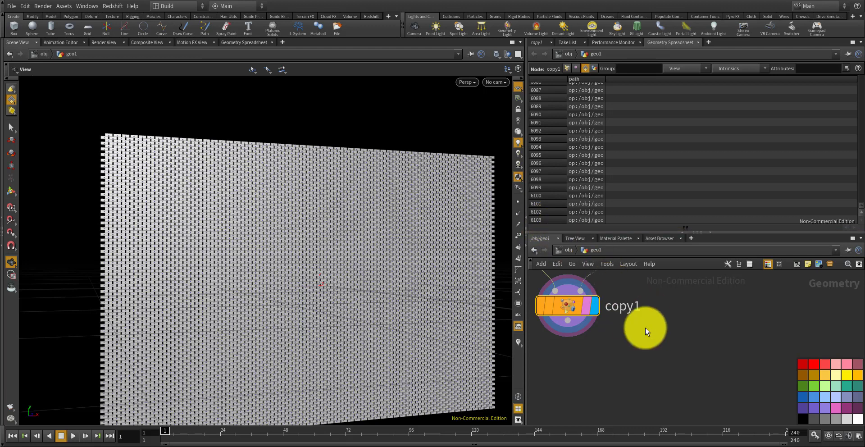
scroll(648, 335, down, 1)
middle_drag(649, 350, 705, 367)
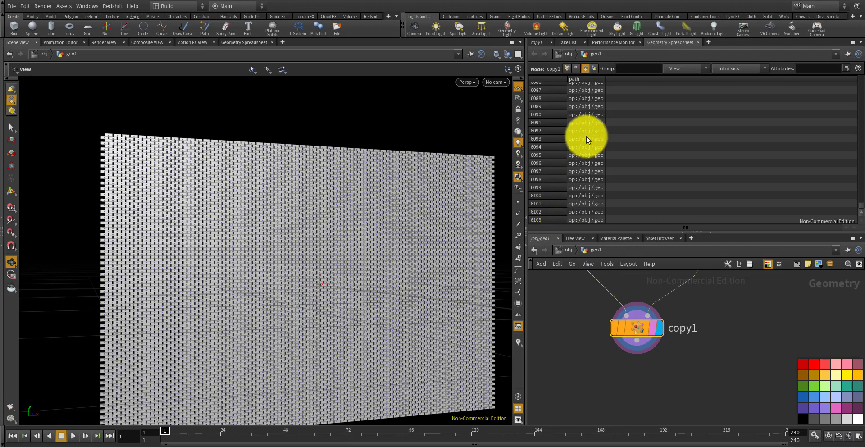
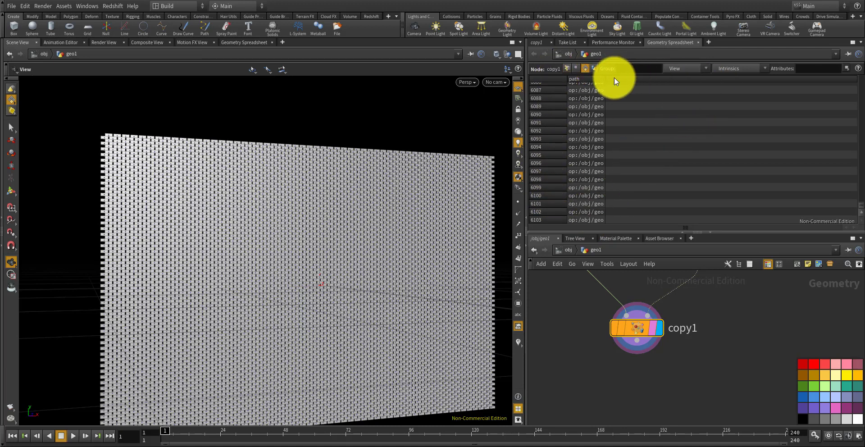
drag(425, 157, 457, 161)
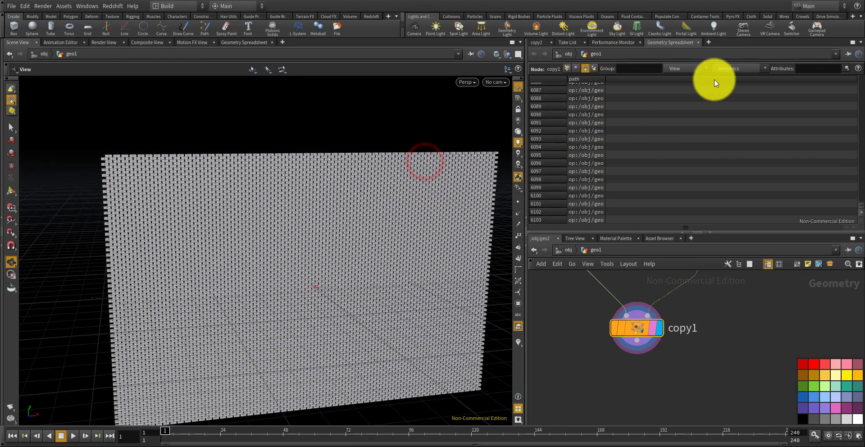
- Show the transform intrinsic for copy1's primitives in the spreadsheet, examine it back to the first row, and inspect the wall up close
click(725, 67)
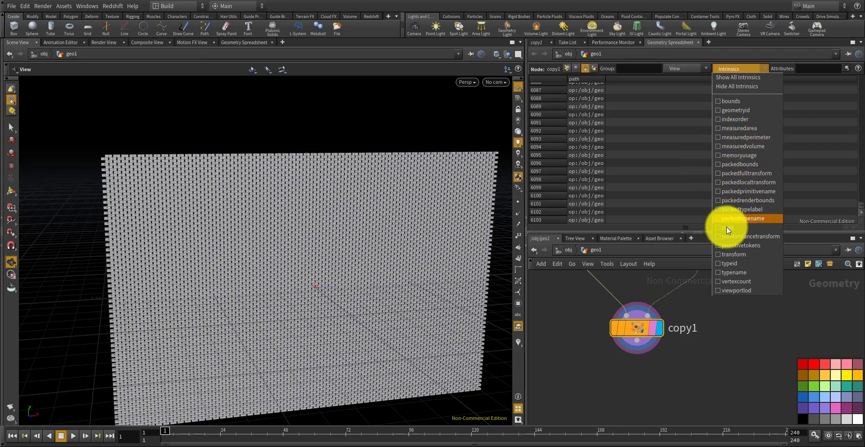
click(723, 254)
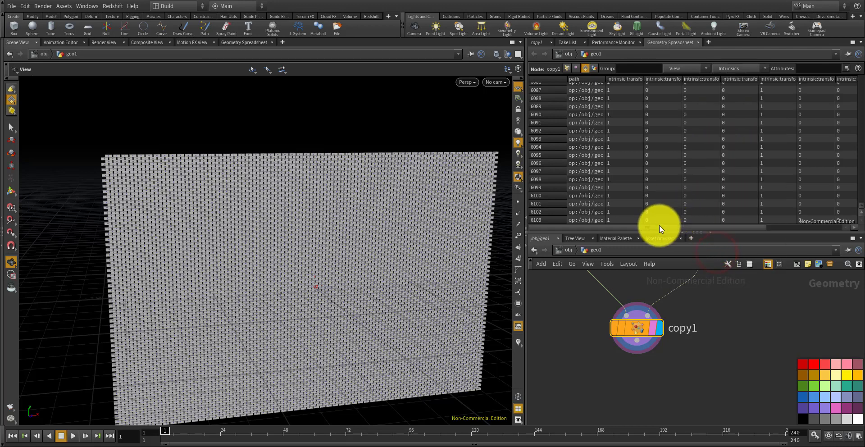
drag(659, 225, 631, 228)
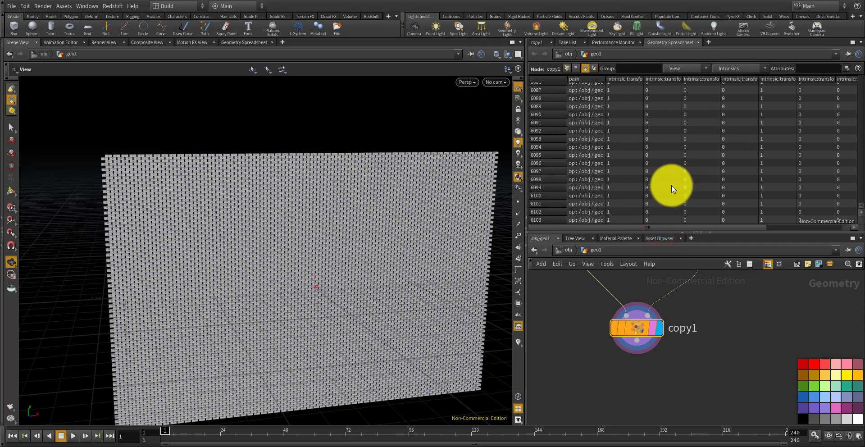
scroll(671, 185, up, 4)
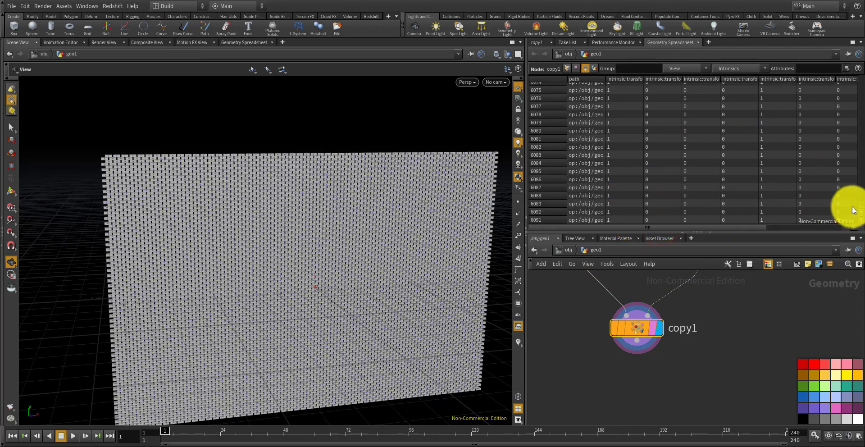
drag(857, 202, 854, 74)
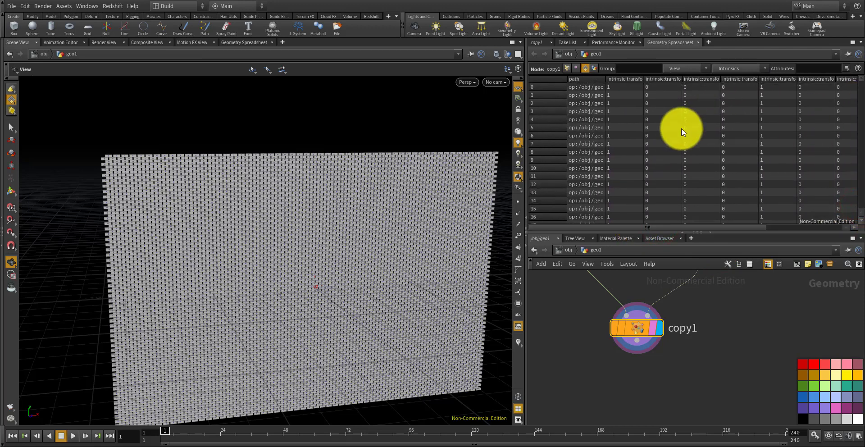
drag(376, 217, 350, 212)
scroll(286, 243, up, 5)
scroll(319, 226, down, 6)
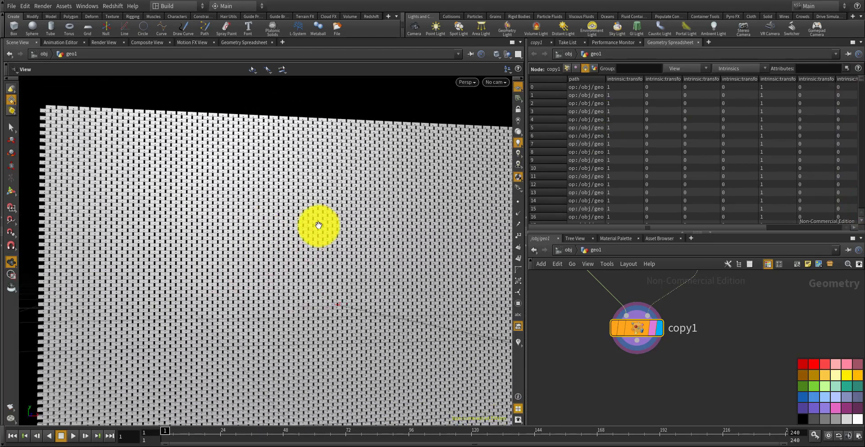
drag(319, 239, 332, 263)
scroll(332, 262, up, 4)
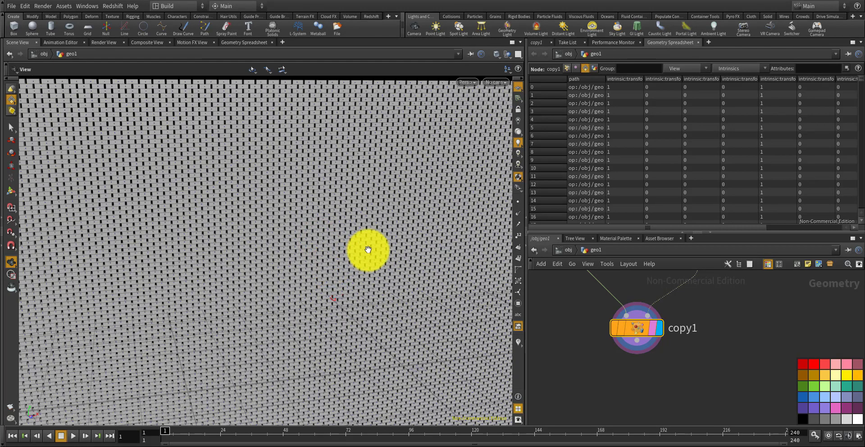
- Add a Primitive Wrangle below copy1, feed copy1's output into its first input, and display the wrangle's result
scroll(621, 355, down, 4)
scroll(621, 355, up, 3)
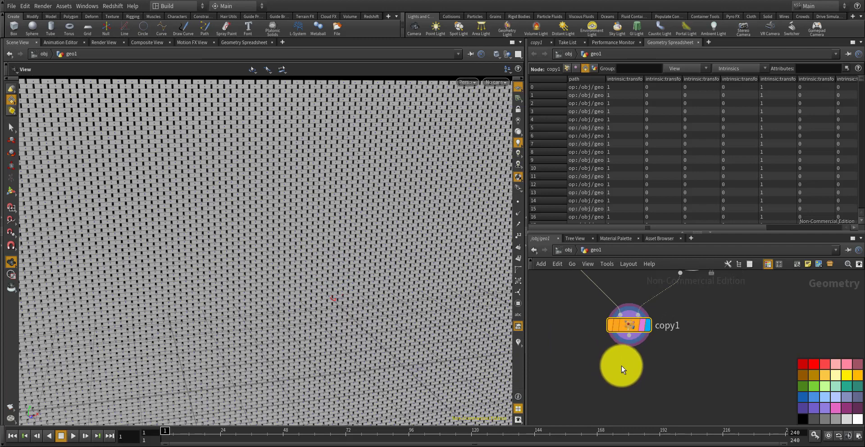
key(Tab)
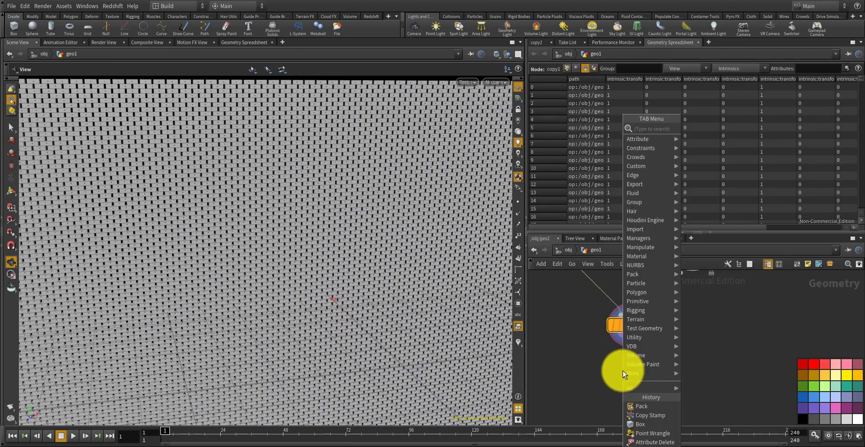
text(primi)
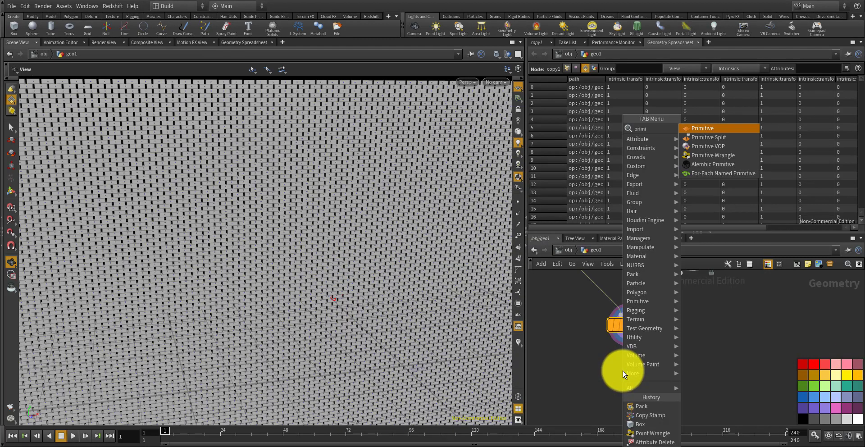
text(tive wr)
key(Return)
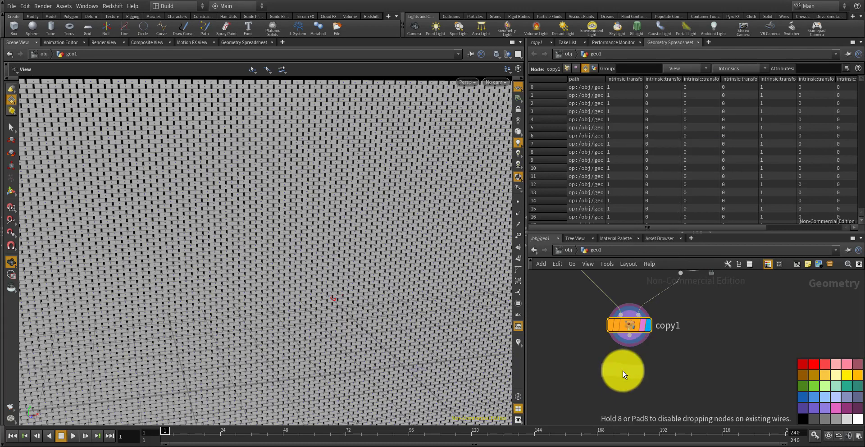
click(623, 372)
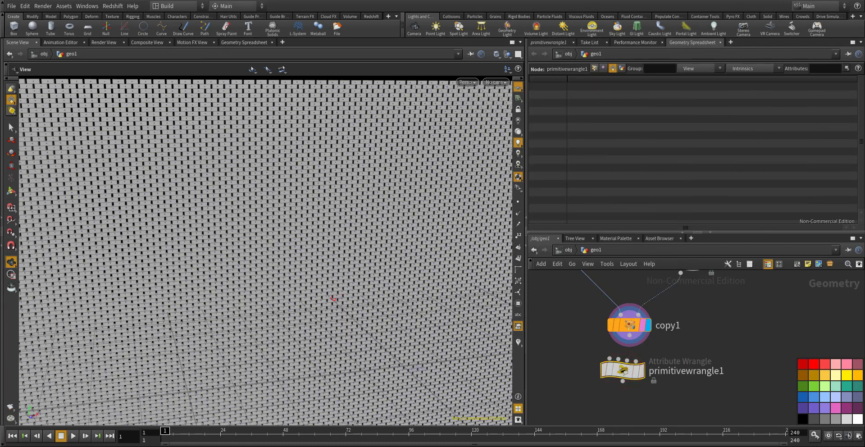
scroll(643, 339, up, 2)
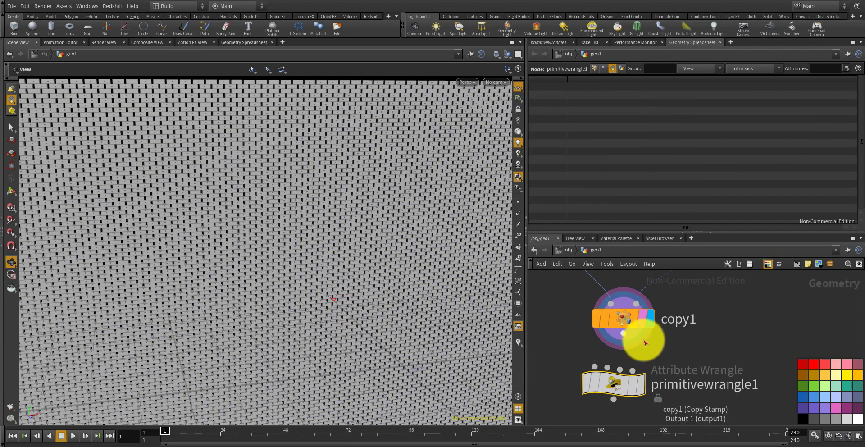
drag(623, 333, 593, 365)
click(640, 385)
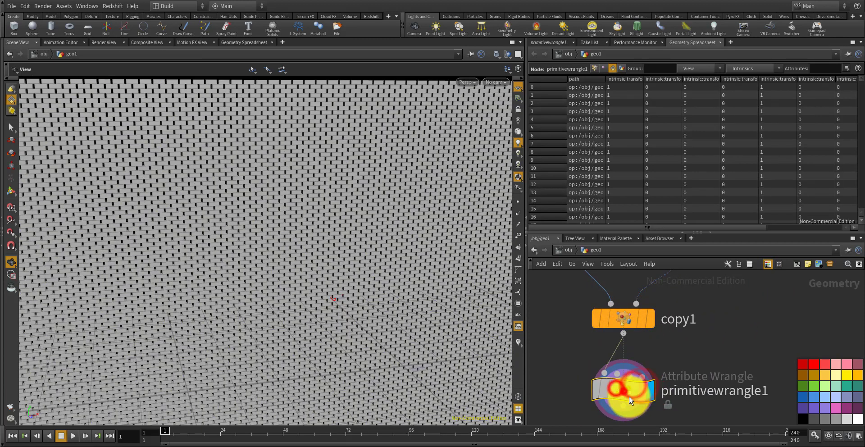
click(555, 41)
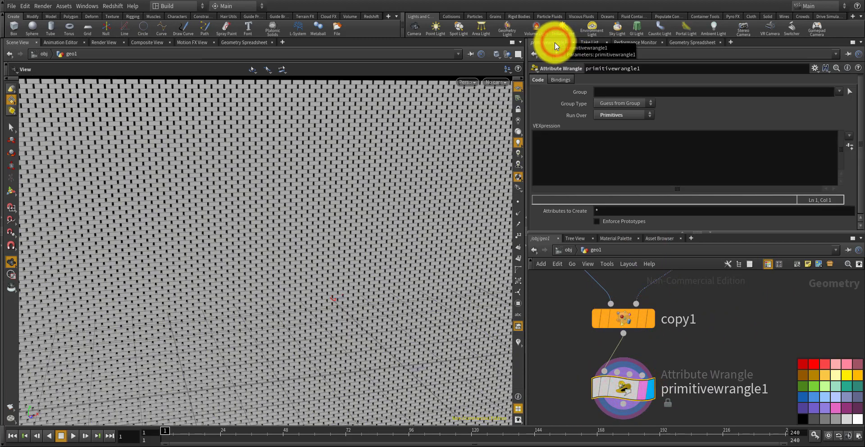
click(589, 143)
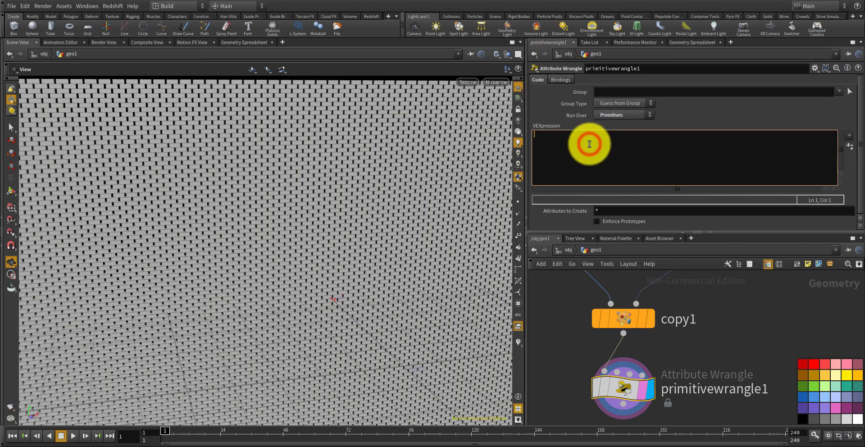
text(matri)
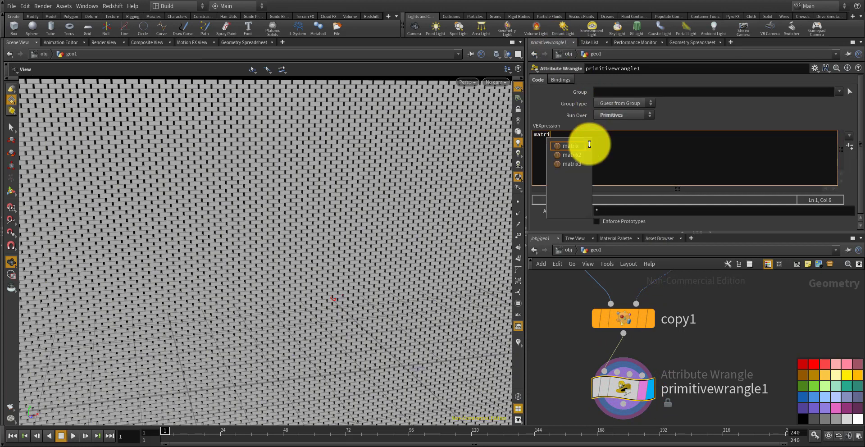
text(x3 )
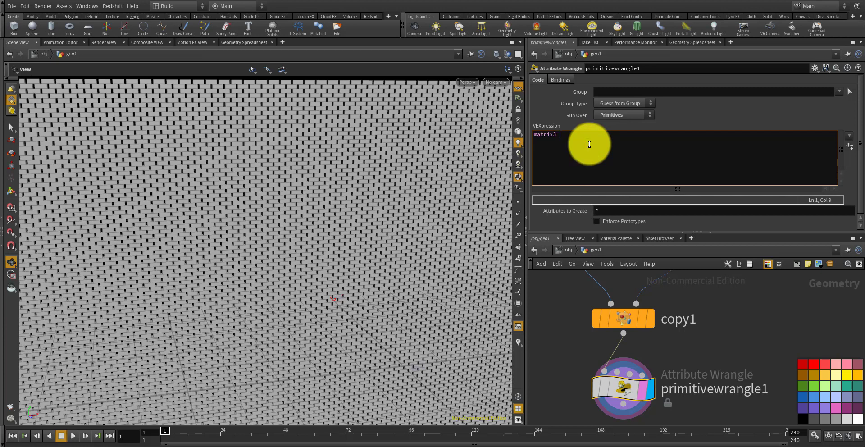
text(transform )
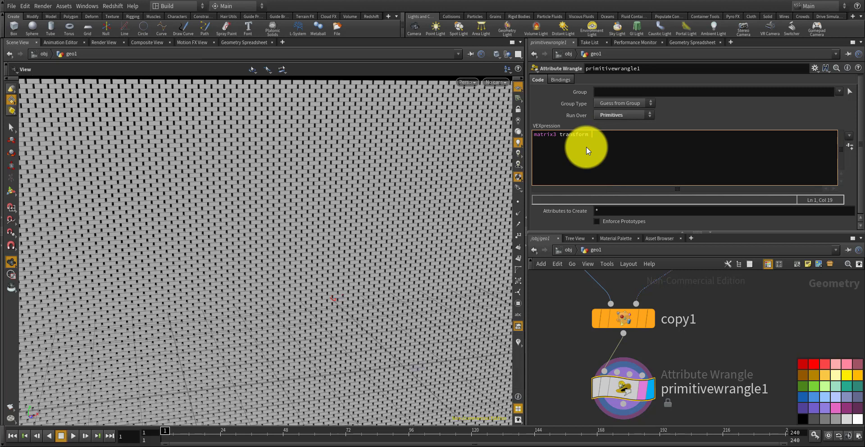
text(=)
text(prim)
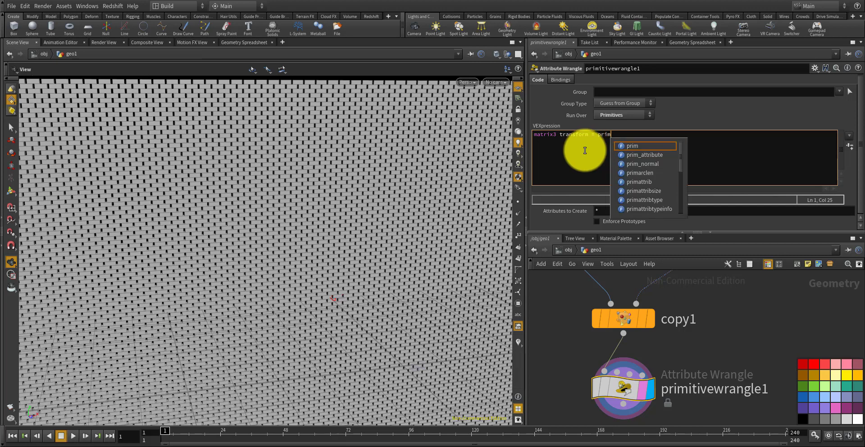
text(intrinsic()
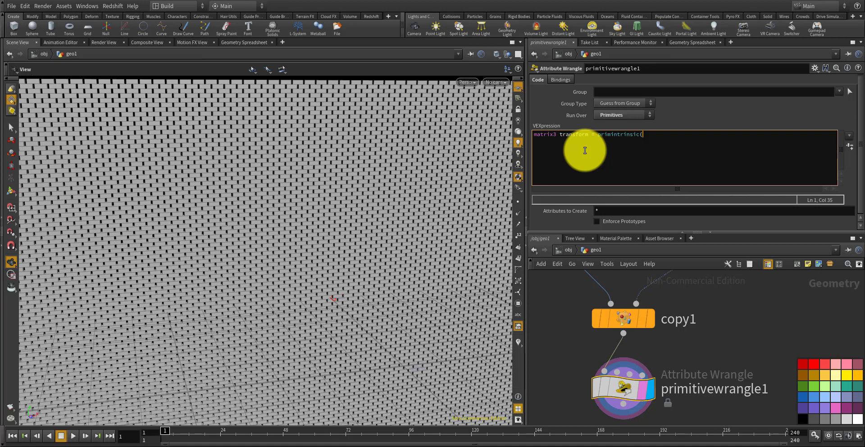
text(0, "transform", @pti)
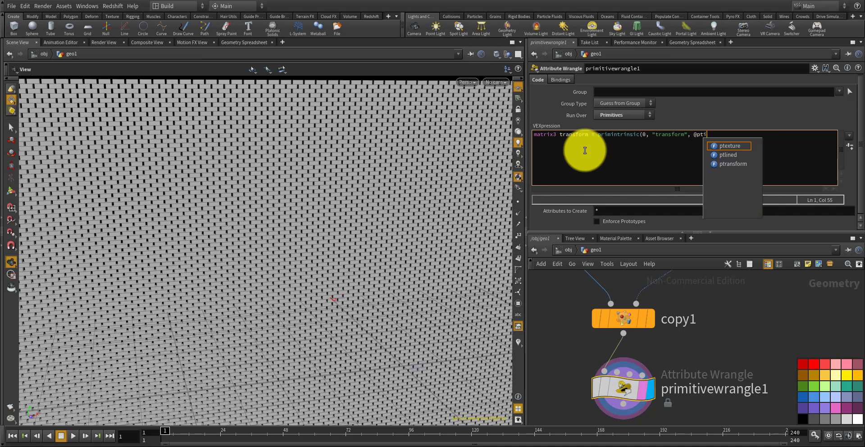
text(mnum))
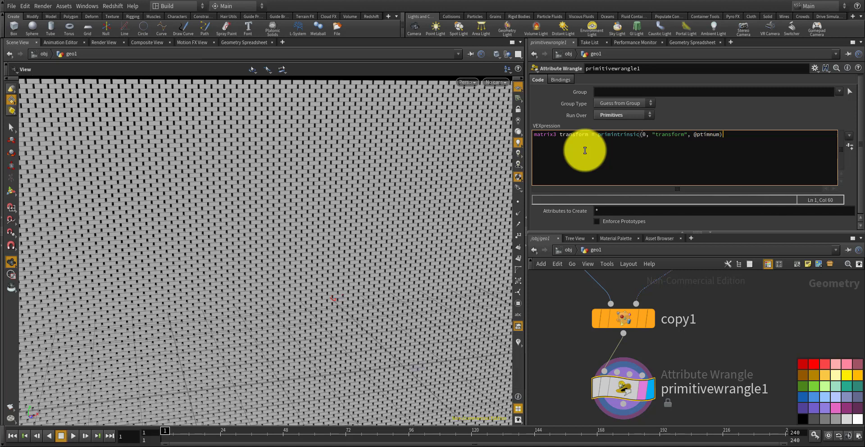
text(;)
key(Return)
text(float angle1 = point(0, "angle1", @pri)
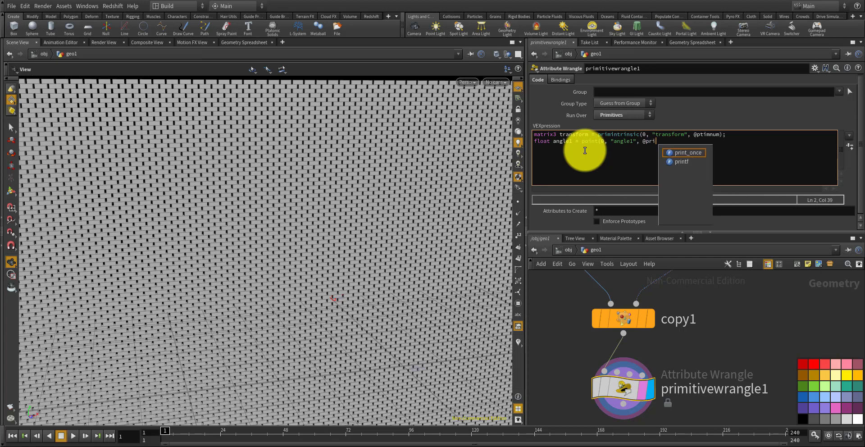
text(mnum))
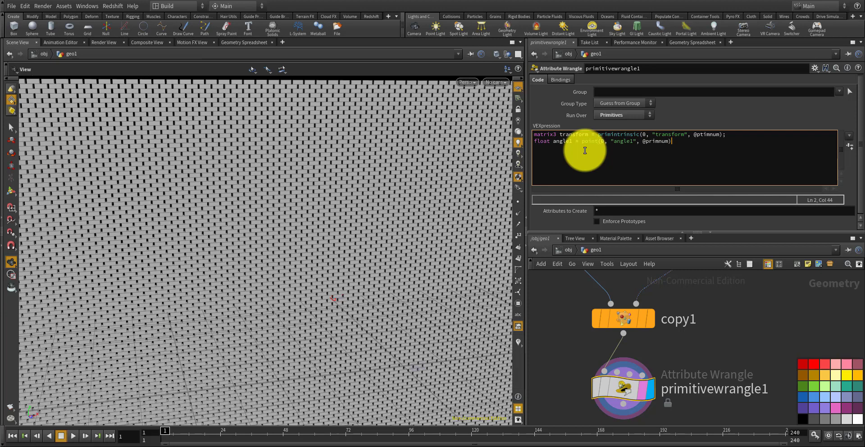
text(;)
key(Return)
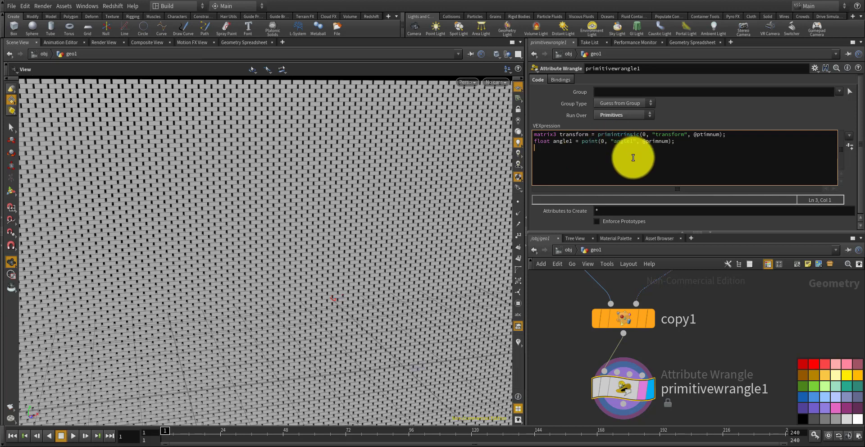
double_click(655, 141)
click(596, 152)
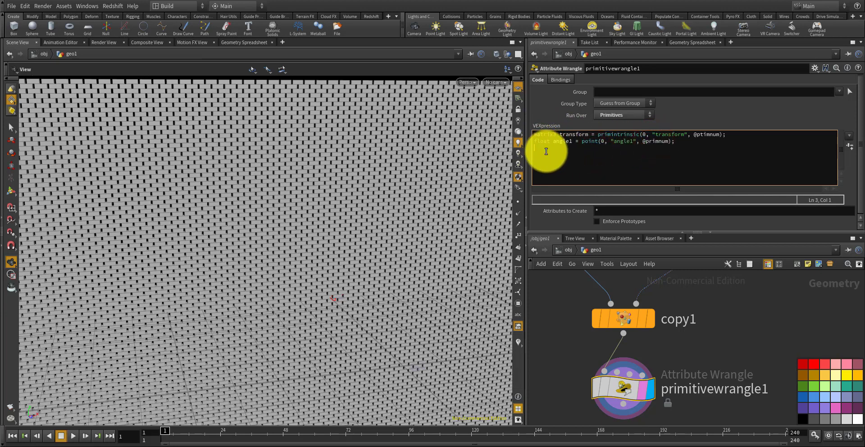
text(float )
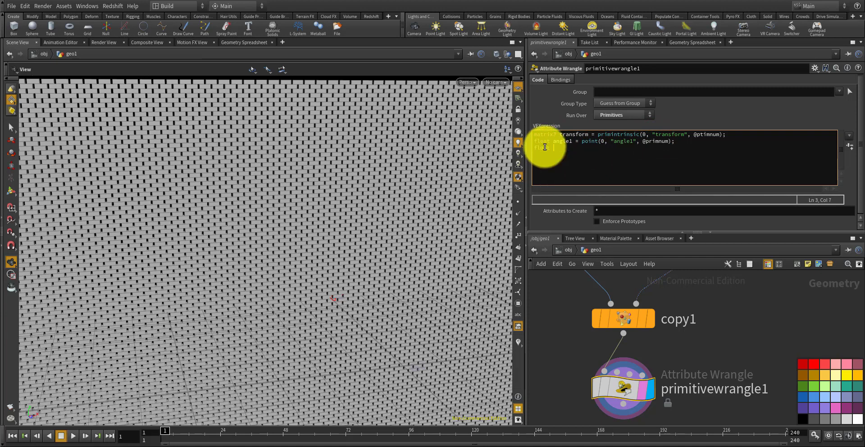
text(a)
key(BackSpace)
text(angle2 = point(0, "angle2", @primnum)
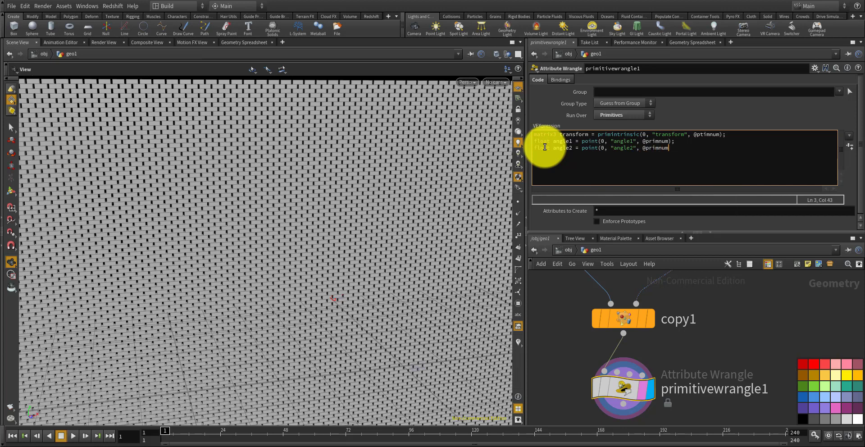
text();)
key(Return)
- Read the controller's morph parameter with the VEX line float morph_ratio = chf("../CONTROLLER/image_morph_ratio");
text(float )
text(mor)
text(ph)
text(_ra)
text(tio = )
text(chf(")
text(../CONTROLLER)
text(?)
text(image)
key(BackSpace)
text(_morph_)
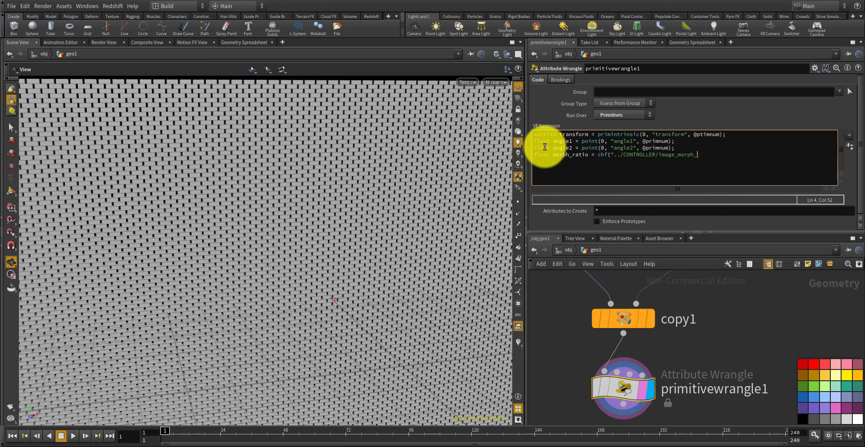
text(ratio");)
key(Return)
- Add float angle = angle1 + (angle2-angle1) * morph_ratio; and convert it to radians with angle = angle * $PI / 180.0;
text(float angle =)
text(angle1 + (angle2-angle1))
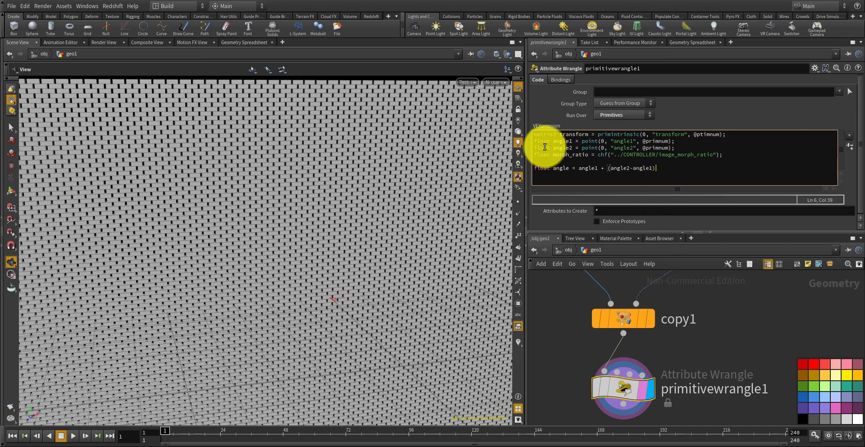
text( * morph_ratio;)
key(Return)
text(angle = angle * $PI / 180.0;)
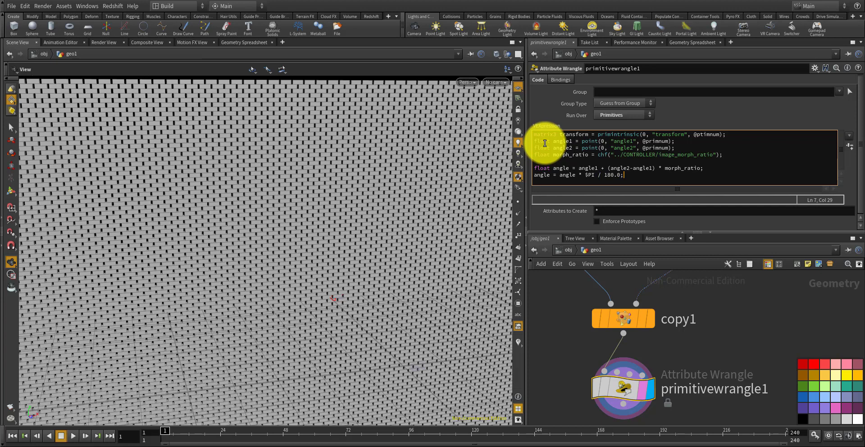
key(Return)
key(Return)
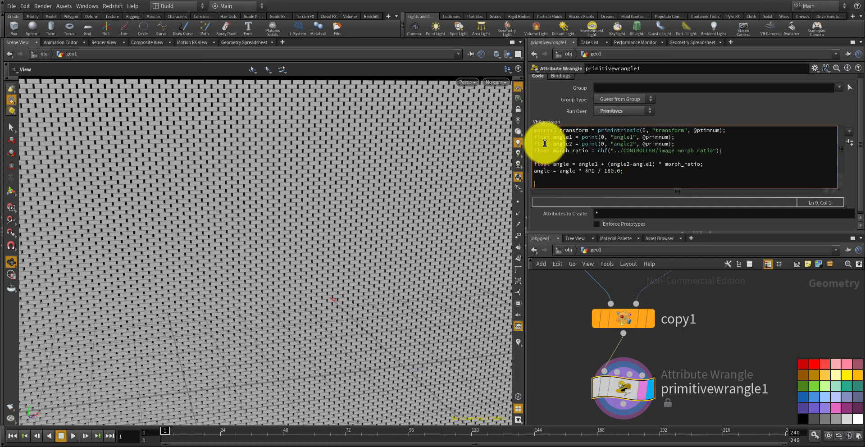
- Add the VEX line rotate(transform, angle, set(0, 1, 0)); below the radian conversion in the primitive wrangle
text(rota)
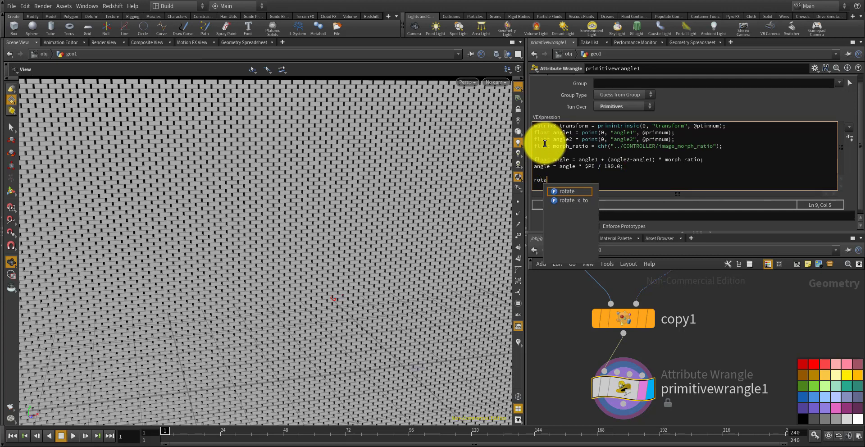
text(te()
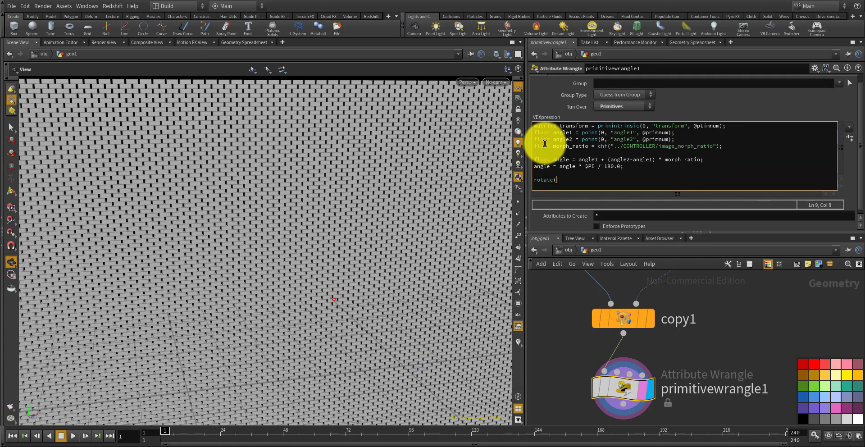
text(transf)
key(BackSpace)
key(BackSpace)
text(sform, angle, set(0, )
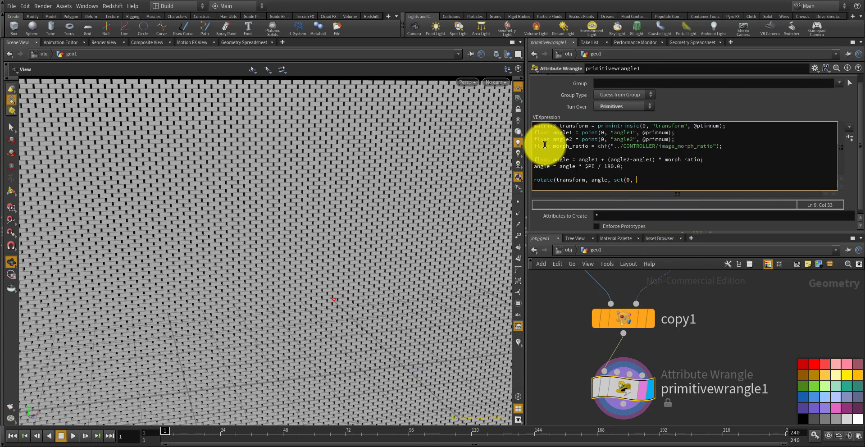
text(1)
text(, 0));)
key(Return)
key(Return)
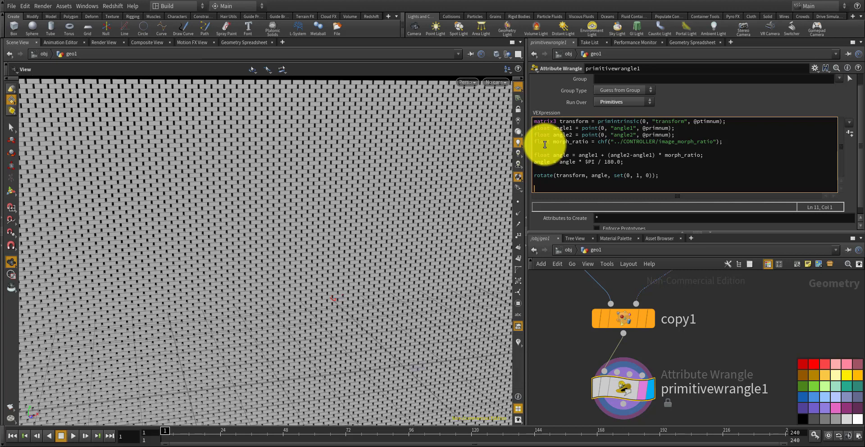
text(setp)
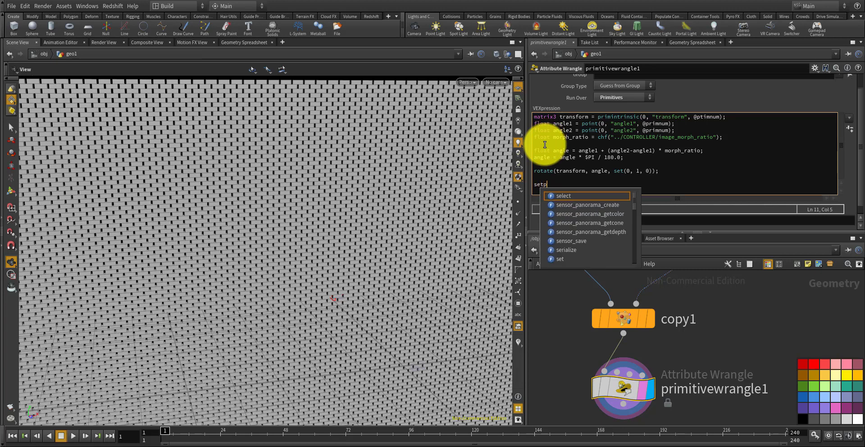
text(ri)
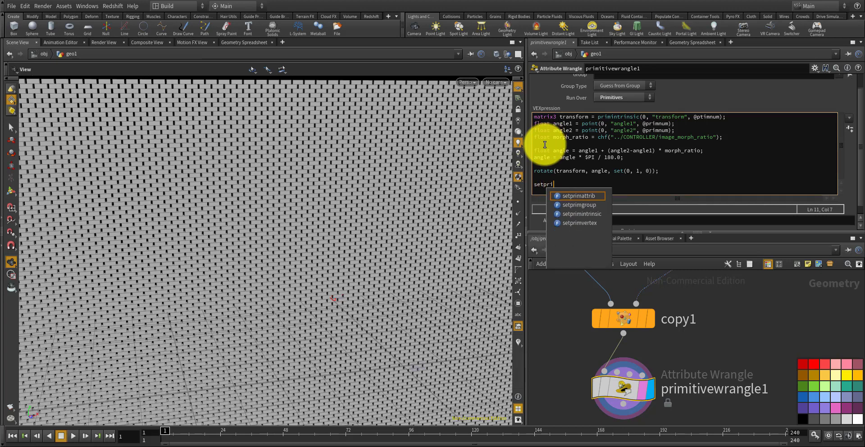
text(min)
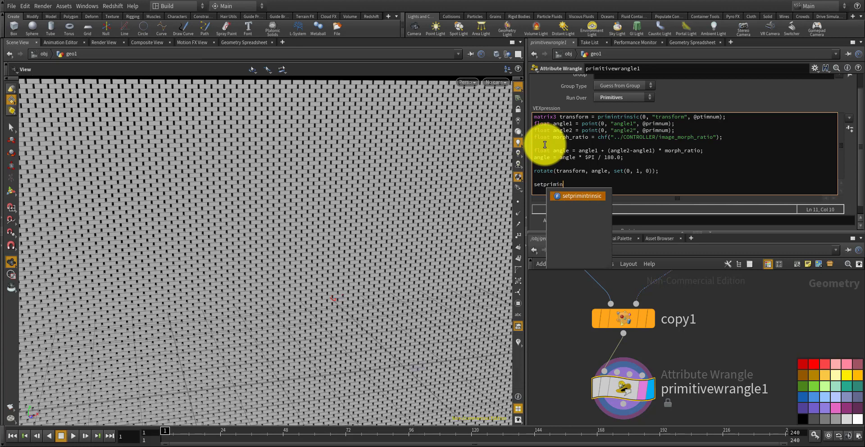
key(Return)
text(()
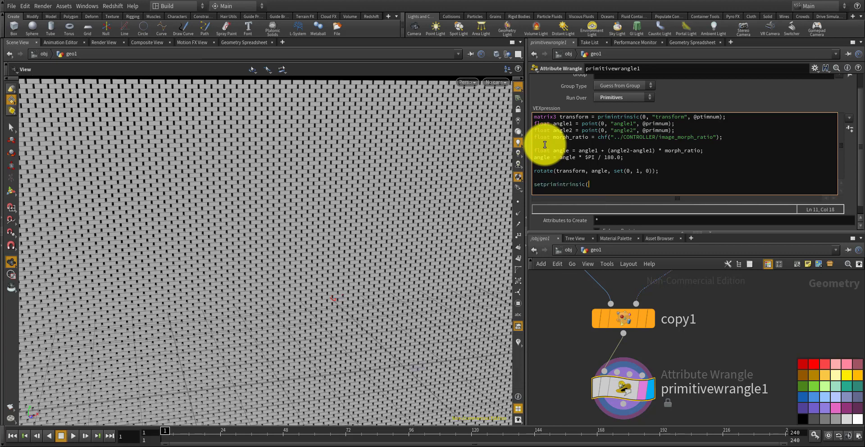
text(0, "transfo)
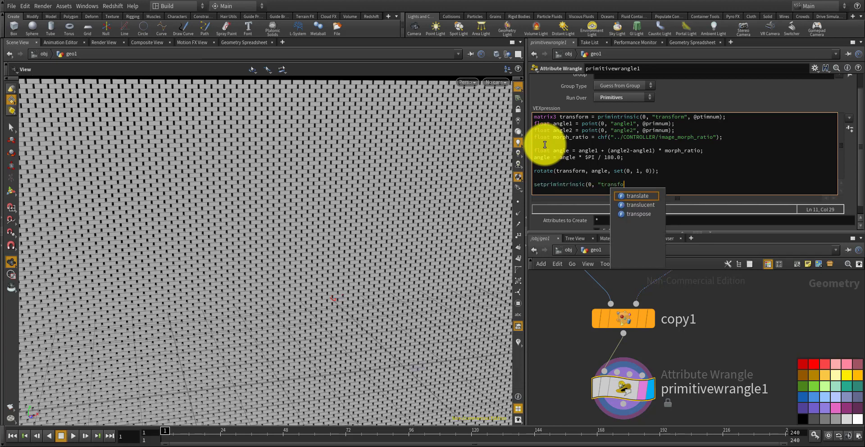
text(rm)
key(BackSpace)
key(BackSpace)
key(BackSpace)
key(BackSpace)
text(f)
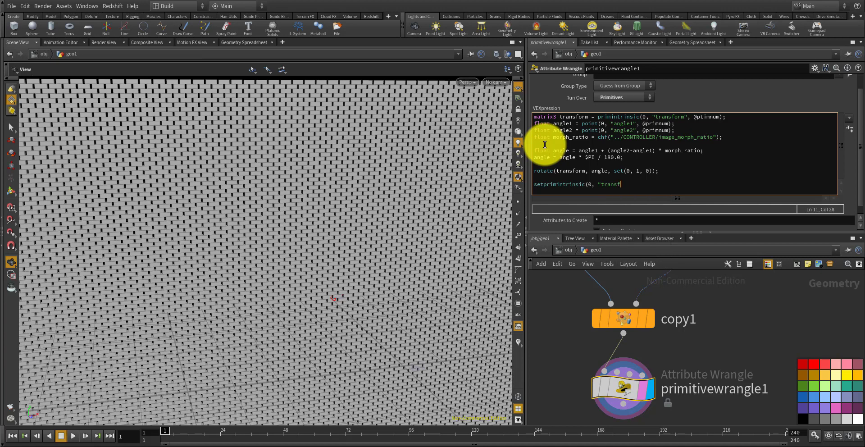
text(orm", @pri)
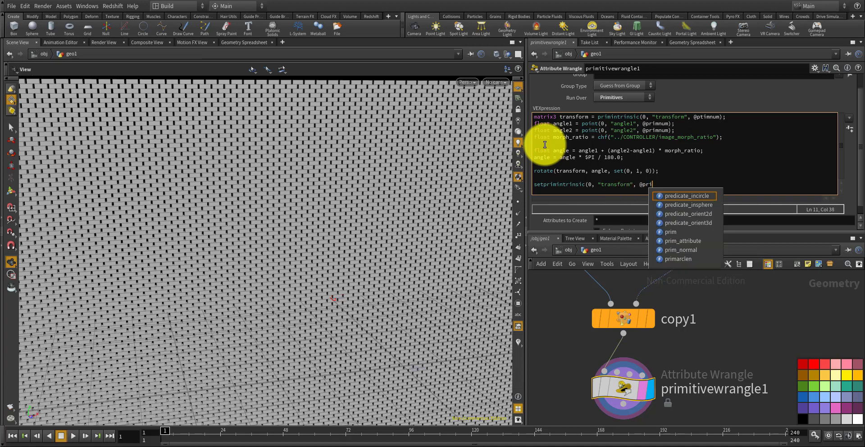
text(mnun,)
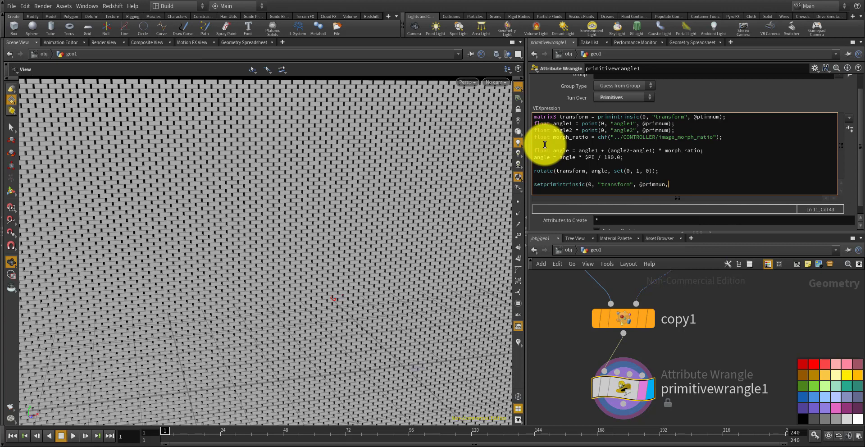
key(BackSpace)
key(BackSpace)
text(m, transf)
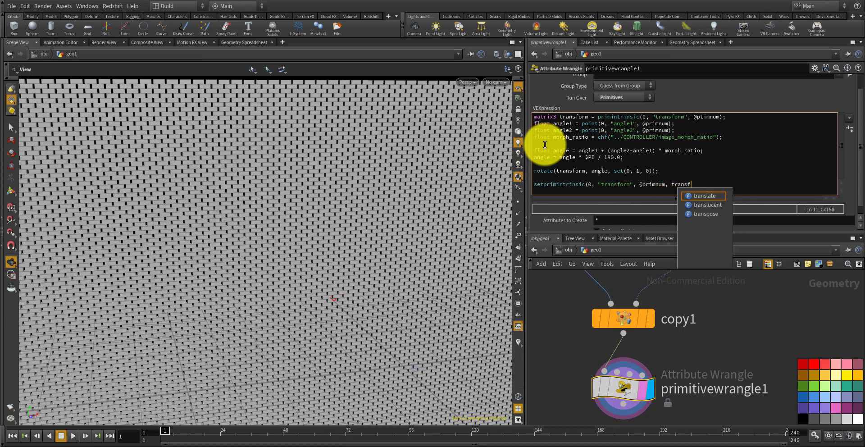
text(orm")
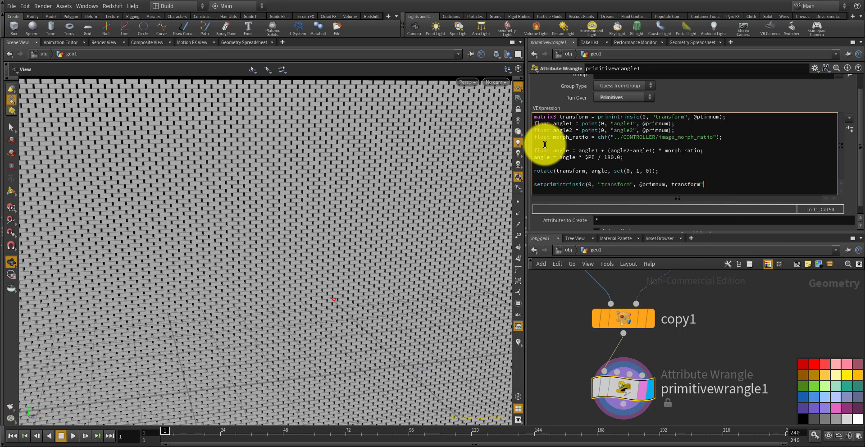
text(;)
key(Return)
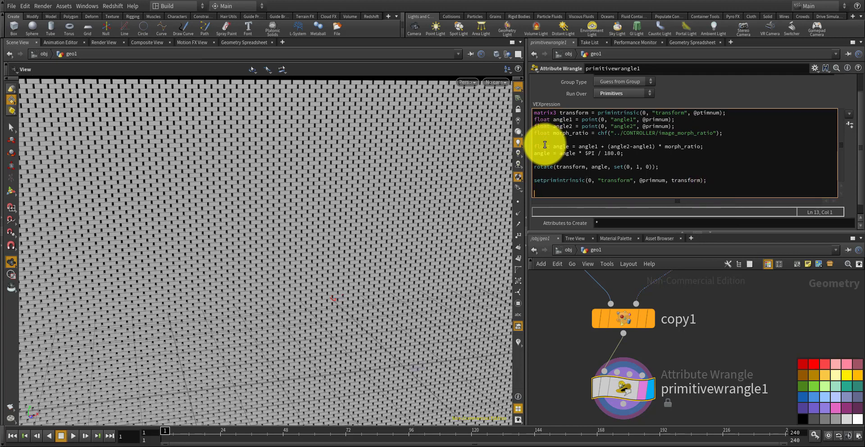
click(715, 328)
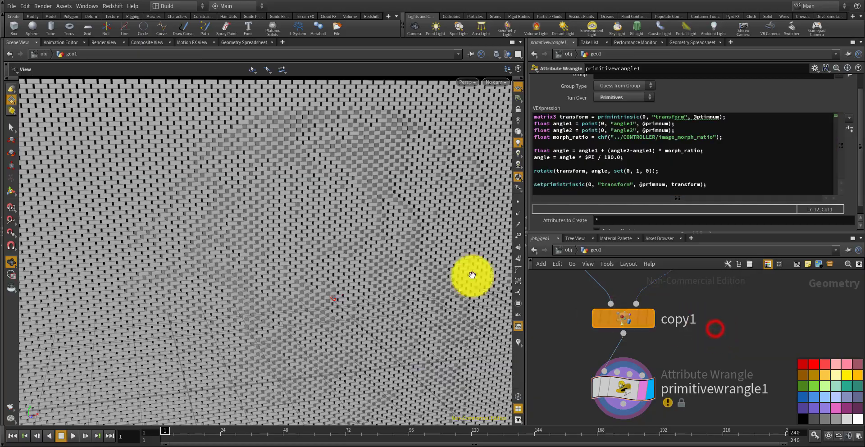
- Set the max angle on the CONTROLLER null to 45
scroll(351, 226, down, 4)
drag(365, 248, 228, 189)
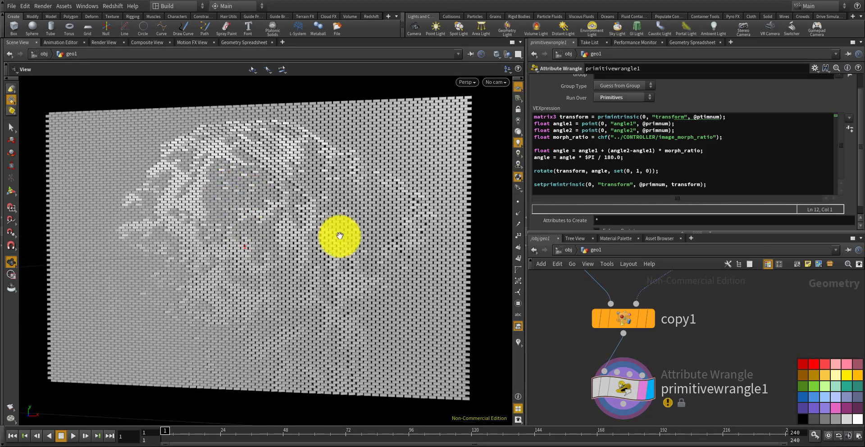
scroll(630, 333, down, 8)
middle_drag(578, 328, 602, 382)
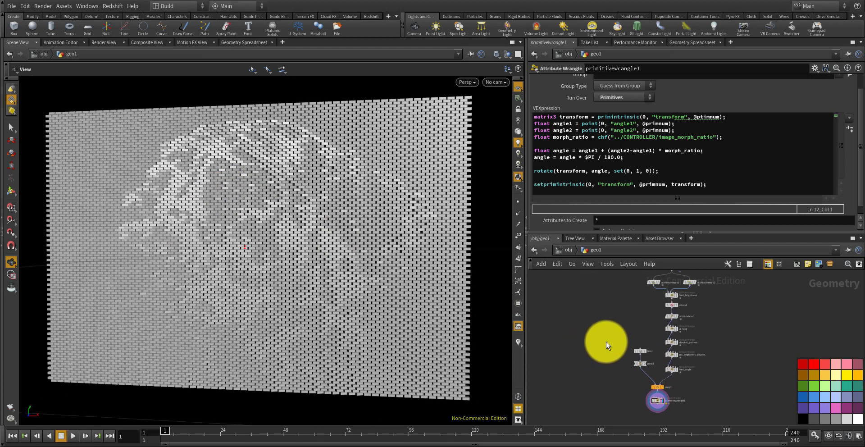
middle_drag(610, 341, 610, 386)
middle_drag(612, 312, 613, 362)
scroll(620, 340, up, 7)
click(641, 366)
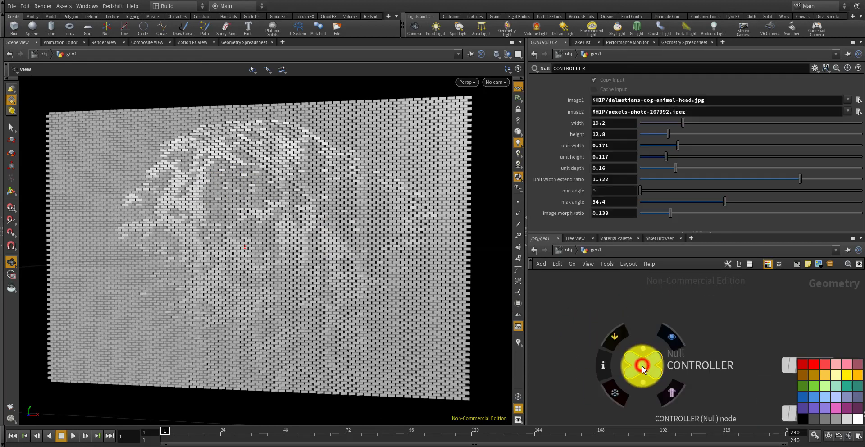
drag(732, 202, 757, 203)
drag(626, 201, 566, 198)
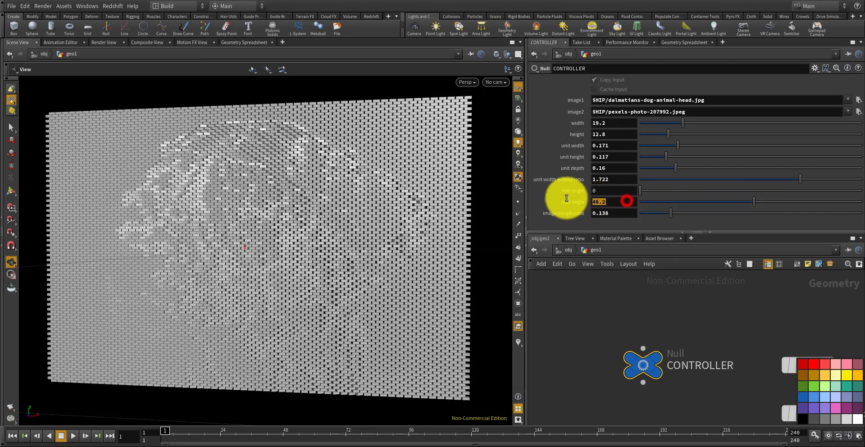
text(45)
key(Return)
drag(405, 232, 387, 229)
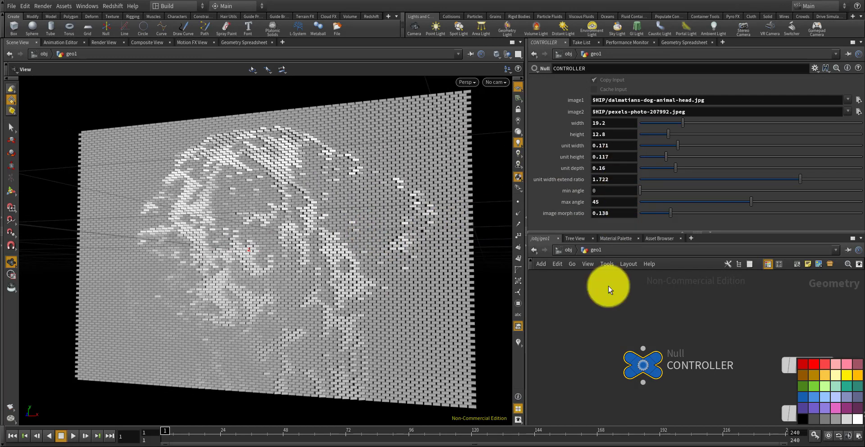
- Add a Color node directly below primitivewrangle1
scroll(626, 307, down, 6)
scroll(641, 357, up, 4)
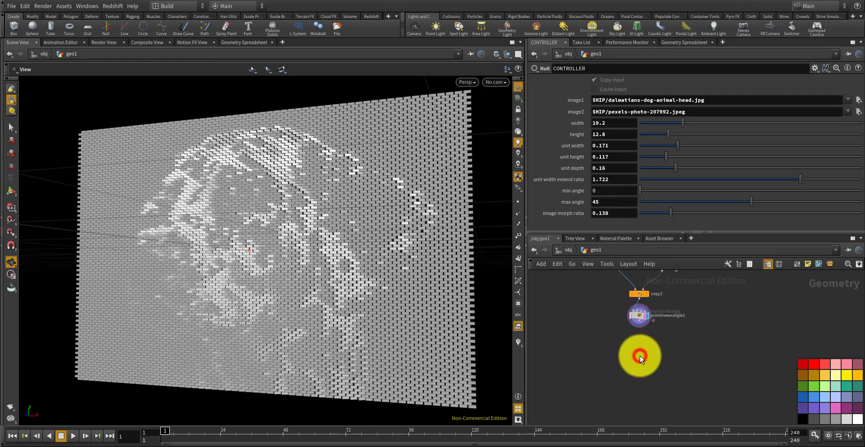
scroll(643, 353, up, 4)
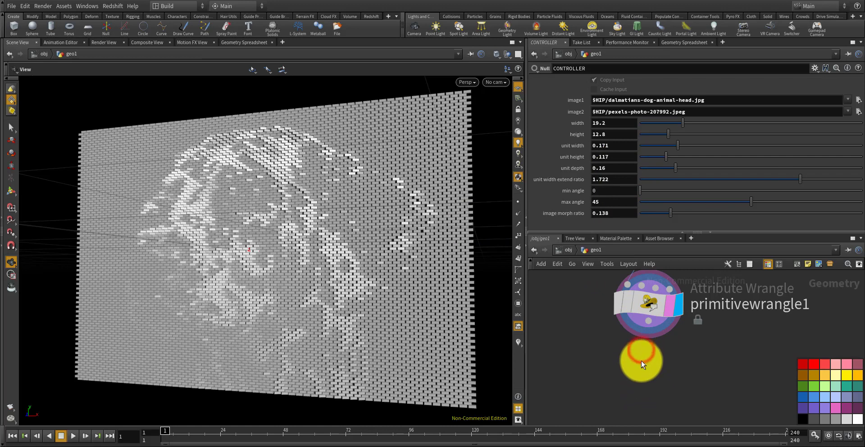
key(Tab)
text(color)
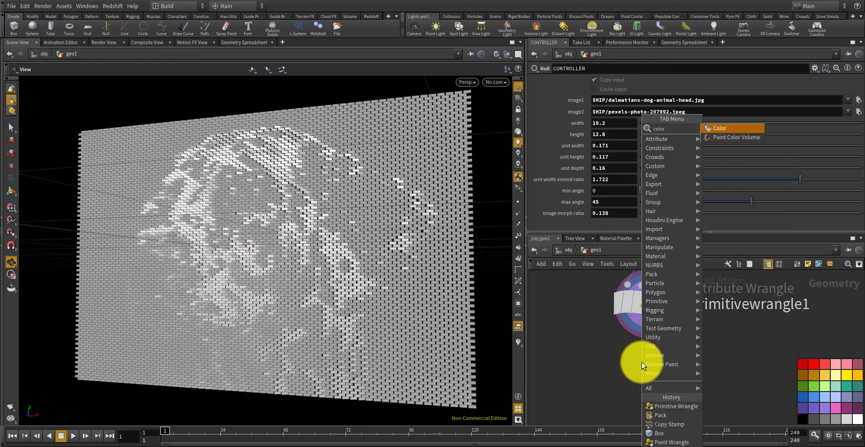
key(Return)
click(645, 372)
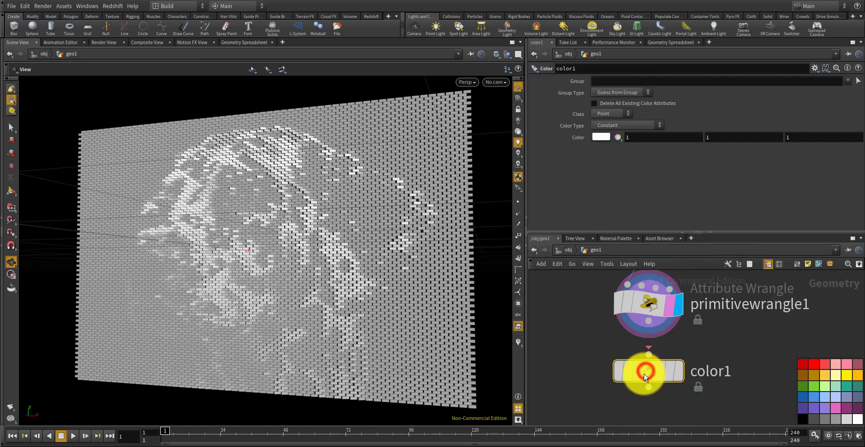
- Set the Color node's constant color to dark reddish brown (0.164, 0.0206378, 0.00733232) and display the node's result
click(600, 136)
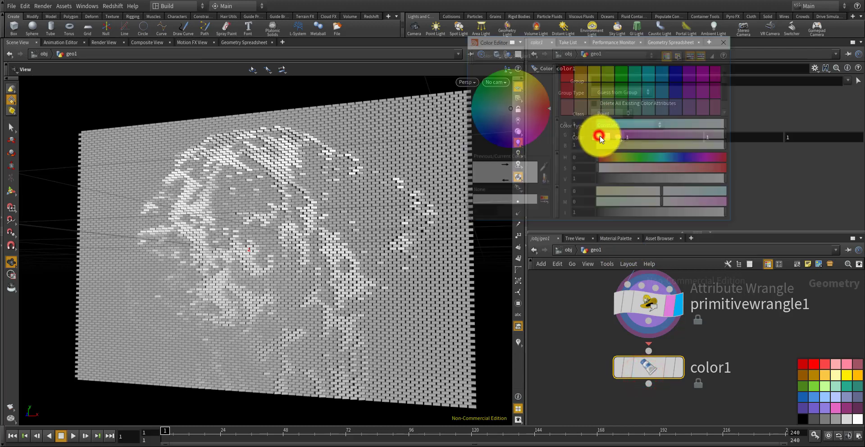
drag(537, 114, 562, 107)
click(568, 92)
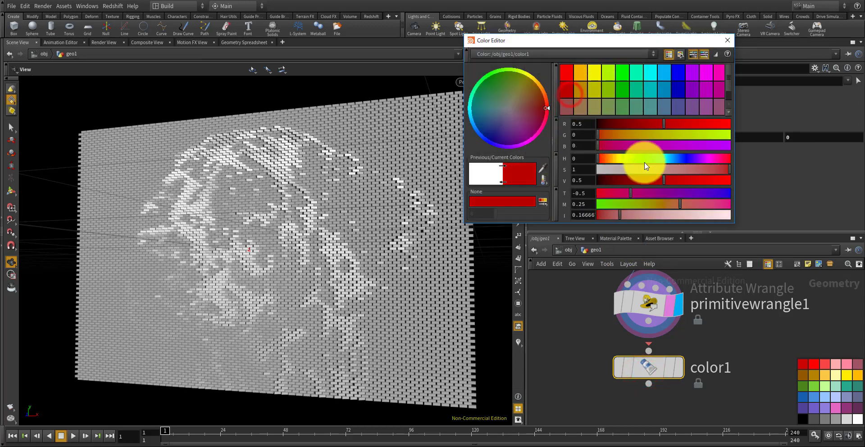
drag(615, 179, 618, 180)
drag(553, 101, 544, 104)
click(575, 205)
click(725, 41)
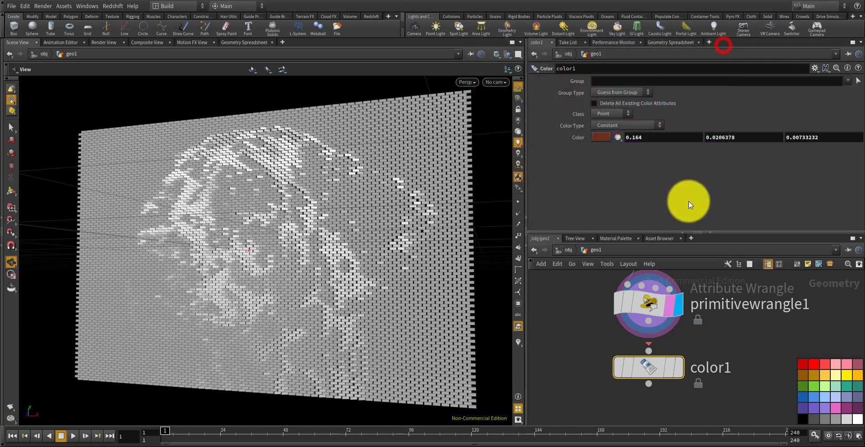
click(670, 364)
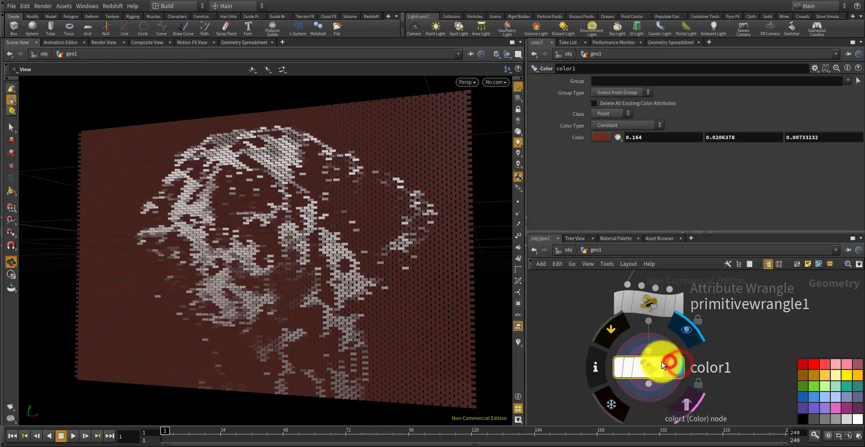
drag(380, 272, 405, 270)
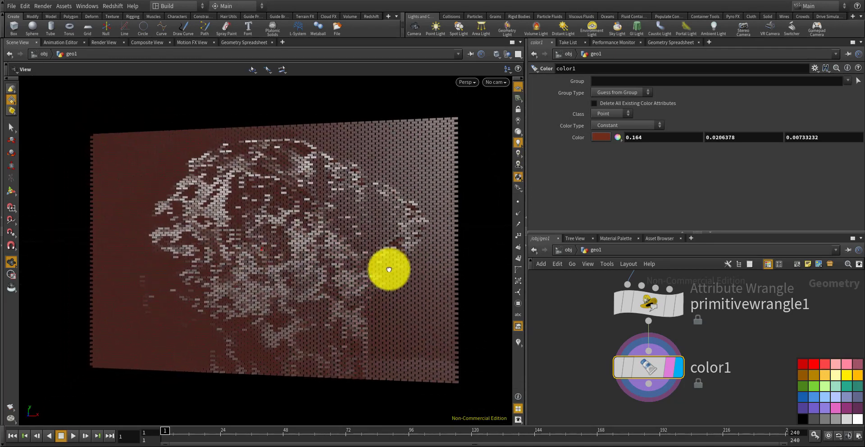
drag(381, 268, 404, 273)
- Adjust the CONTROLLER's unit width to about 0.118 and unit height to about 0.067
scroll(600, 327, down, 5)
scroll(585, 365, up, 6)
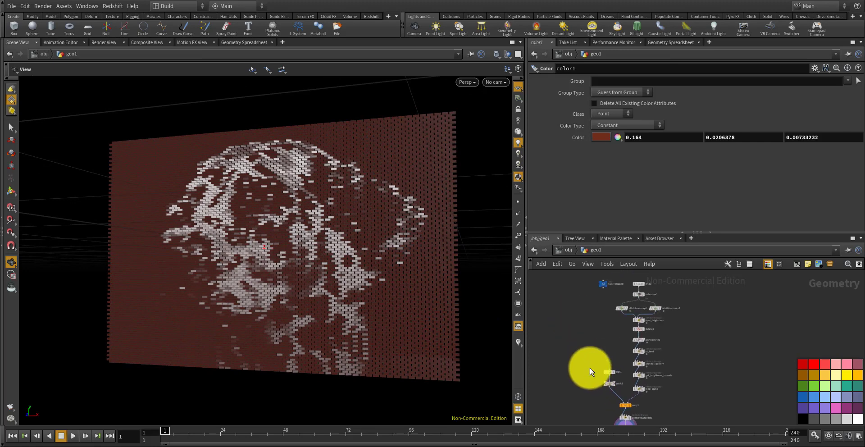
click(594, 347)
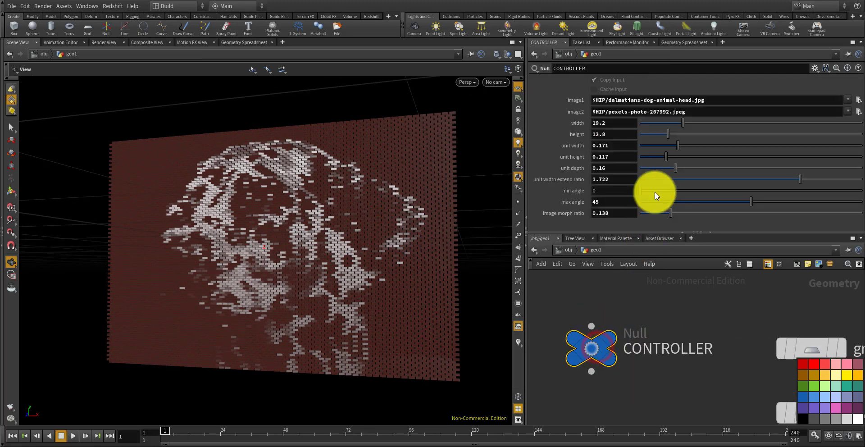
drag(677, 146, 725, 148)
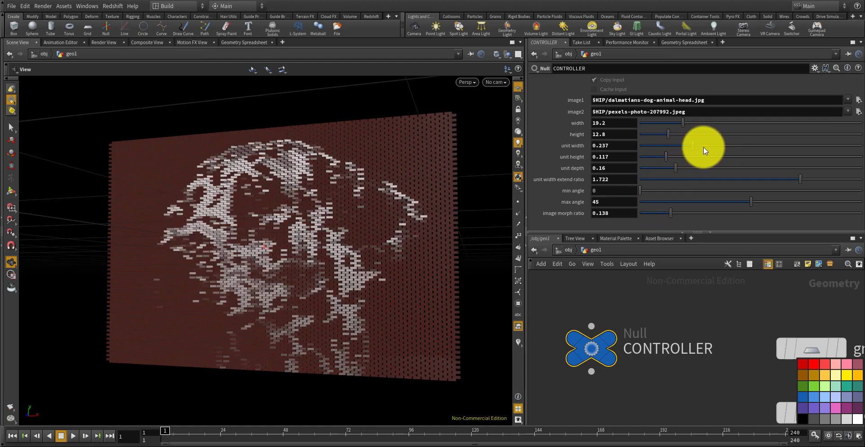
drag(695, 145, 695, 146)
drag(681, 153, 655, 155)
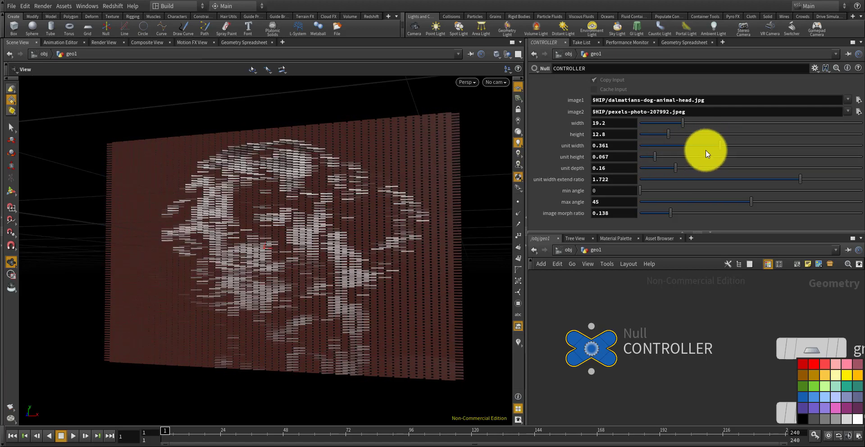
drag(718, 145, 665, 144)
drag(413, 202, 444, 194)
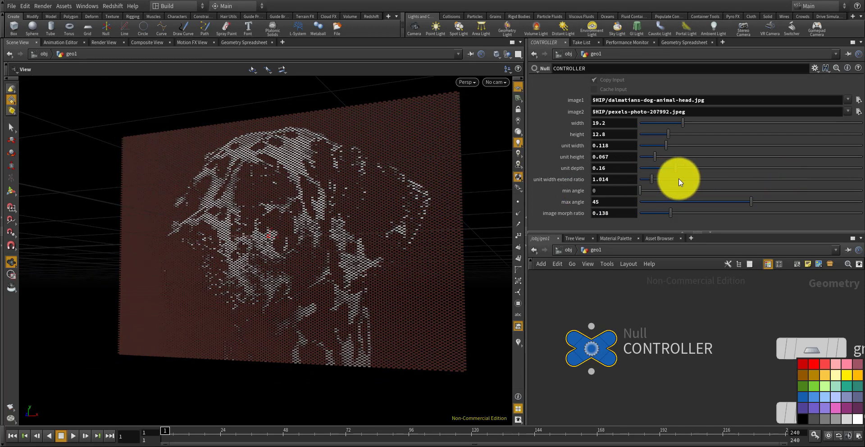
- Set the CONTROLLER's unit width extend ratio to about 1.629
drag(679, 180, 855, 190)
drag(755, 179, 634, 180)
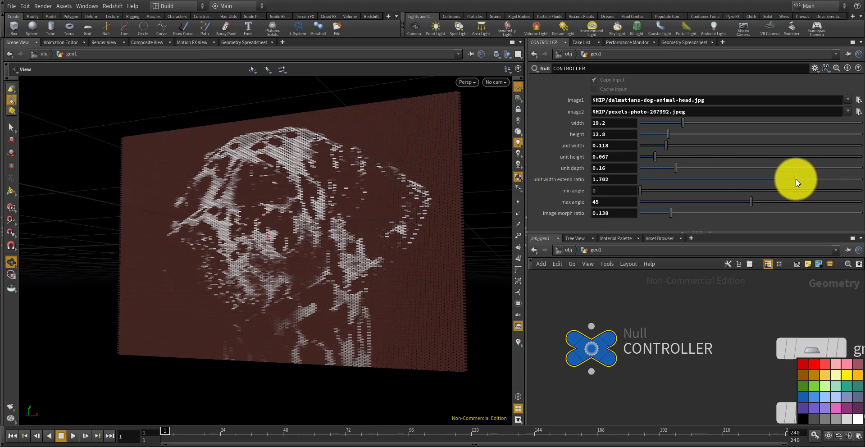
drag(757, 179, 779, 179)
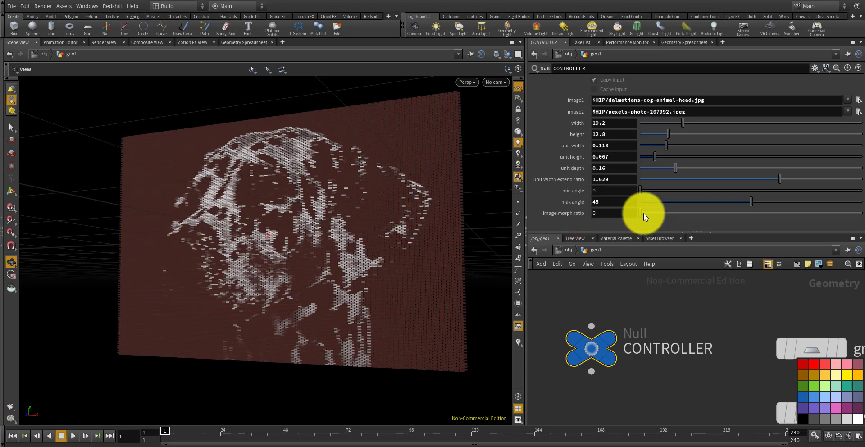
- Raise the image morph ratio to 1 and examine the rotated units and gaps of the second image up close
drag(643, 213, 863, 212)
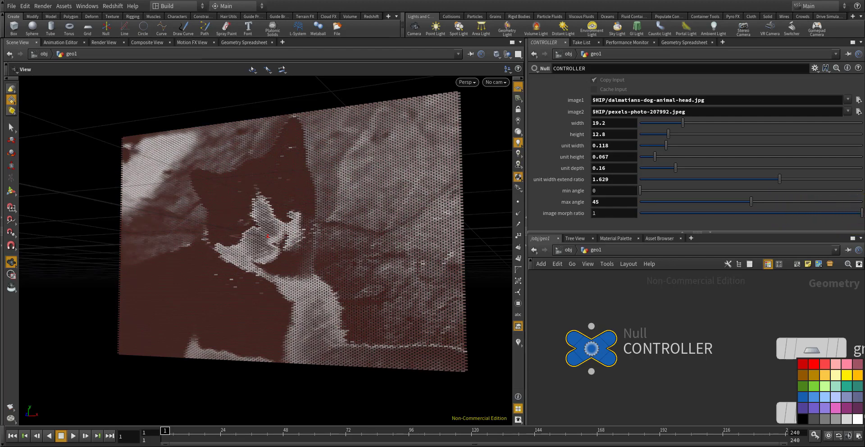
scroll(383, 226, up, 10)
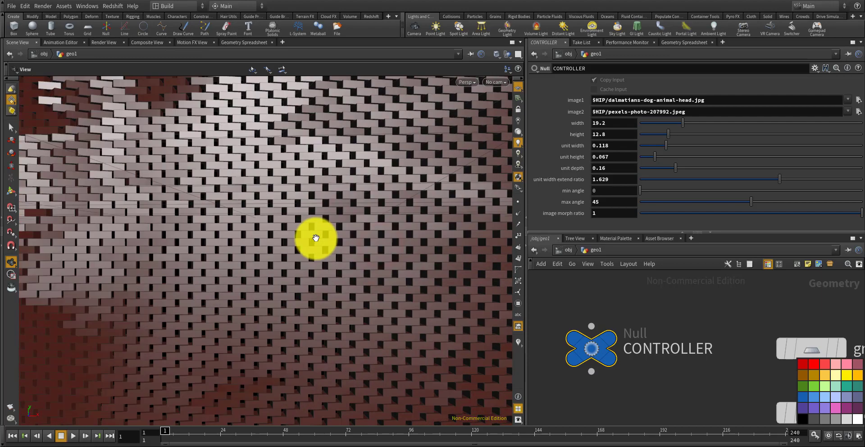
middle_drag(287, 236, 393, 301)
scroll(264, 248, up, 5)
drag(295, 276, 363, 316)
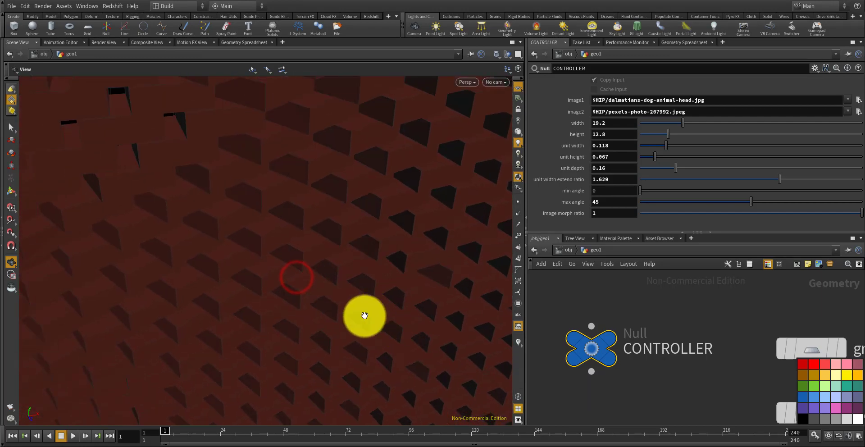
right_drag(364, 316, 350, 297)
drag(342, 297, 298, 232)
scroll(272, 226, down, 8)
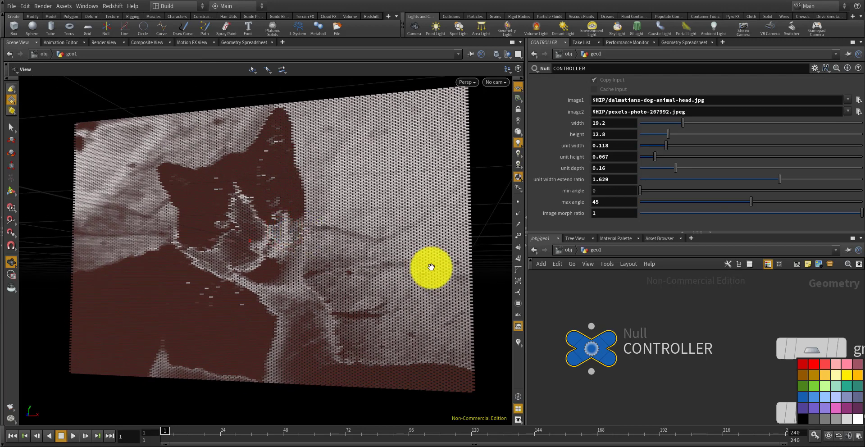
- Set the timeline's end frame to 90 and return the image morph ratio to 0
click(797, 437)
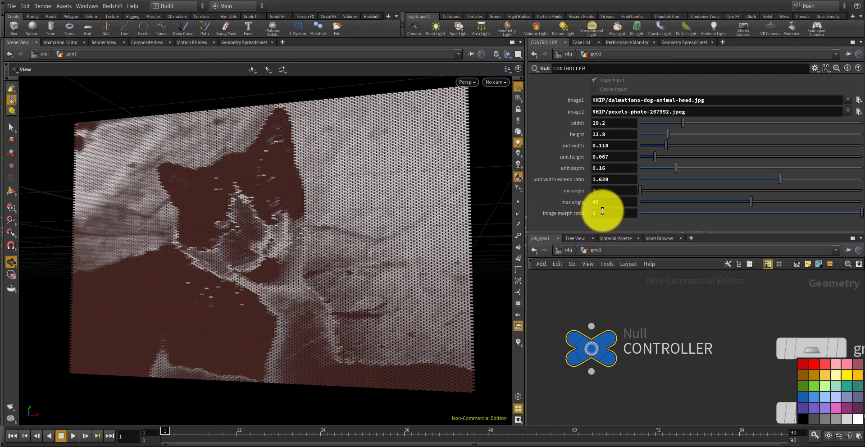
drag(669, 214, 612, 211)
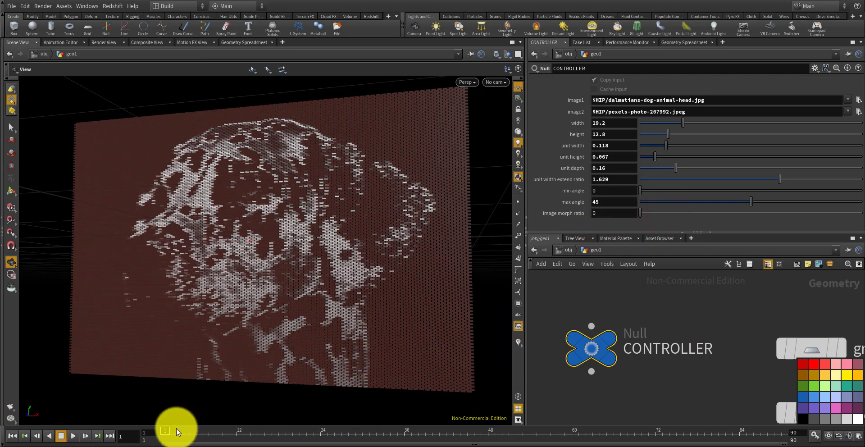
drag(173, 428, 141, 428)
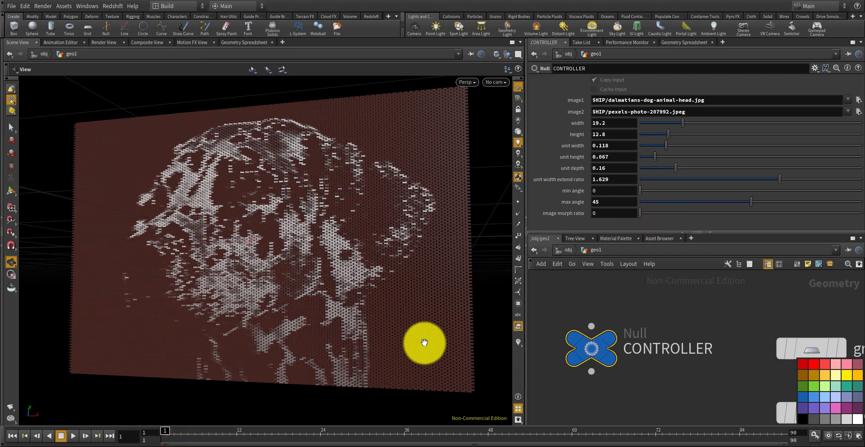
- Drive the CONTROLLER's image morph ratio with the expression $F / $FEND
click(600, 212)
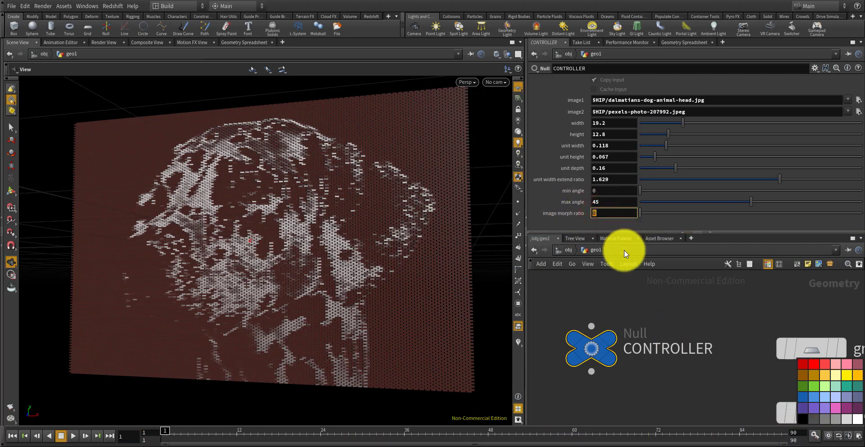
text($)
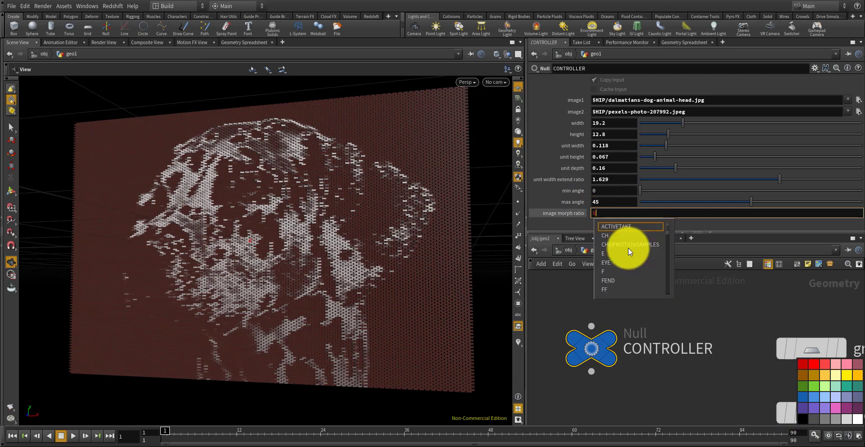
text(F / )
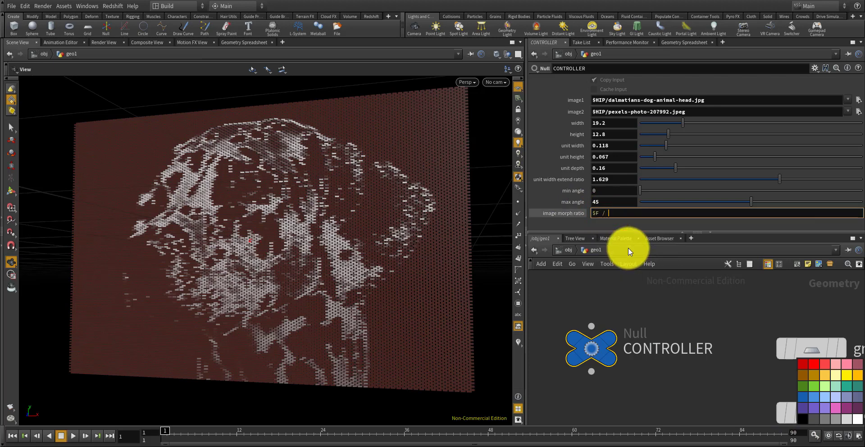
text($F)
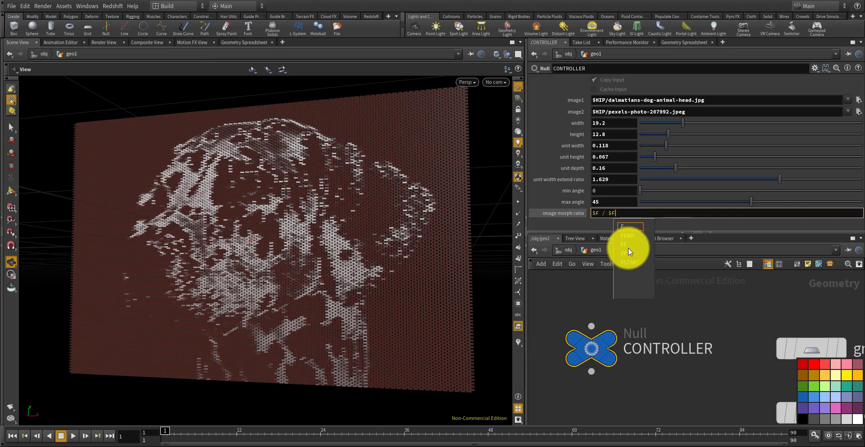
text(E)
key(Return)
key(Return)
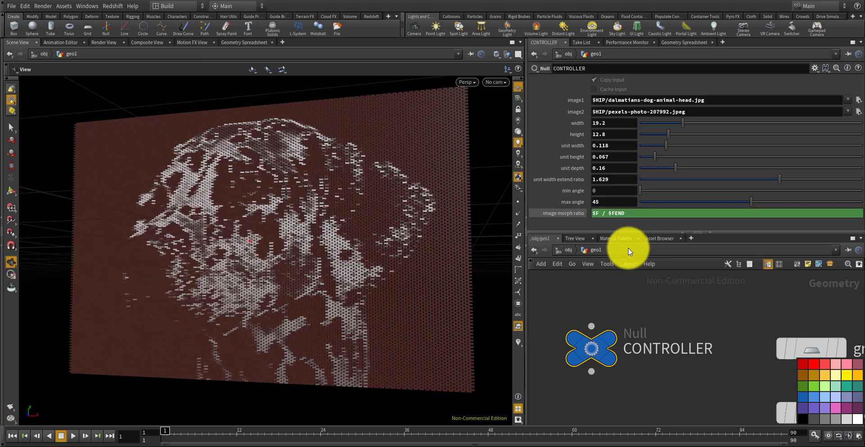
click(576, 212)
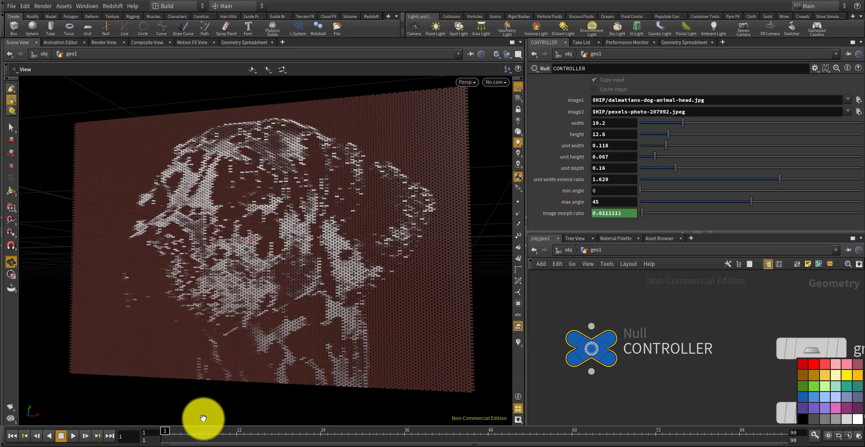
- Render a flipbook of the wall from the current viewport to MPlay over the frame range $RFSTART to $RFEND
drag(170, 430, 72, 412)
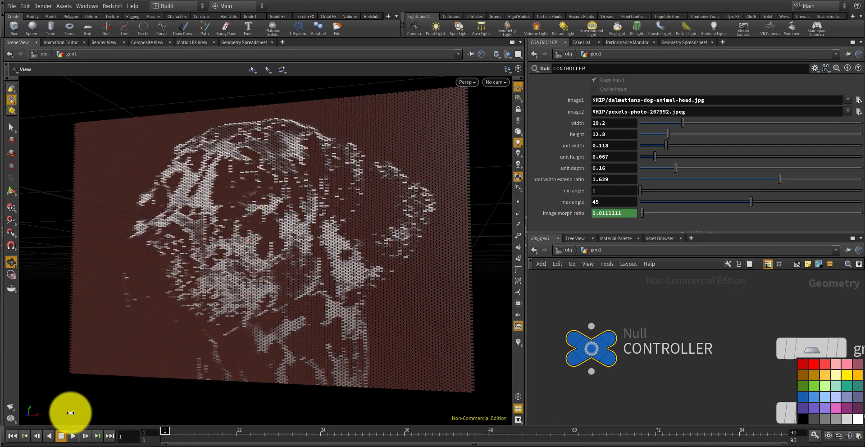
middle_drag(392, 349, 391, 355)
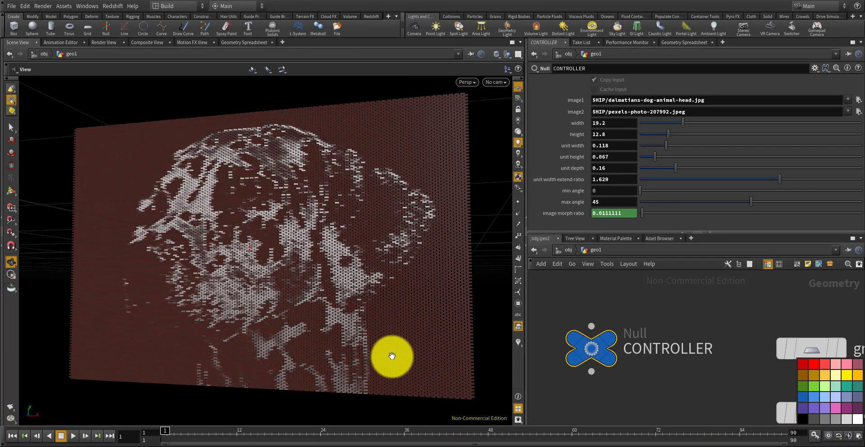
drag(392, 355, 387, 355)
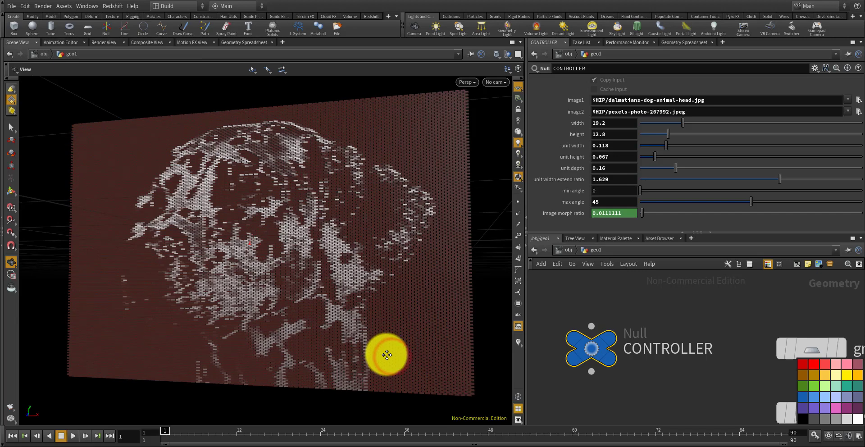
right_click(9, 410)
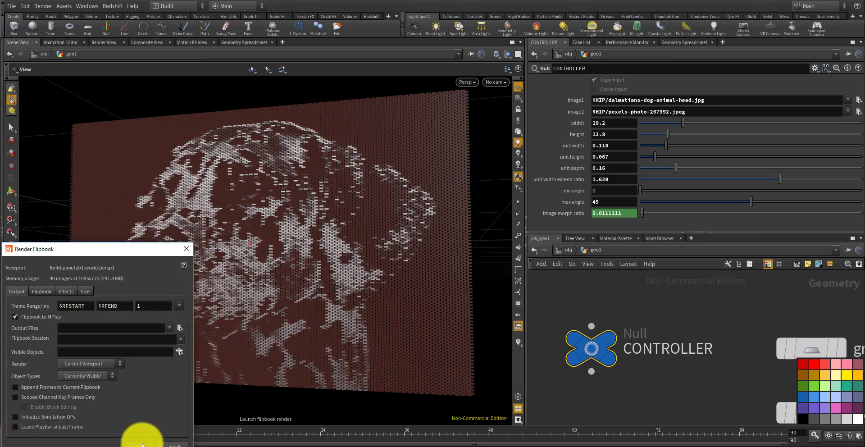
click(141, 444)
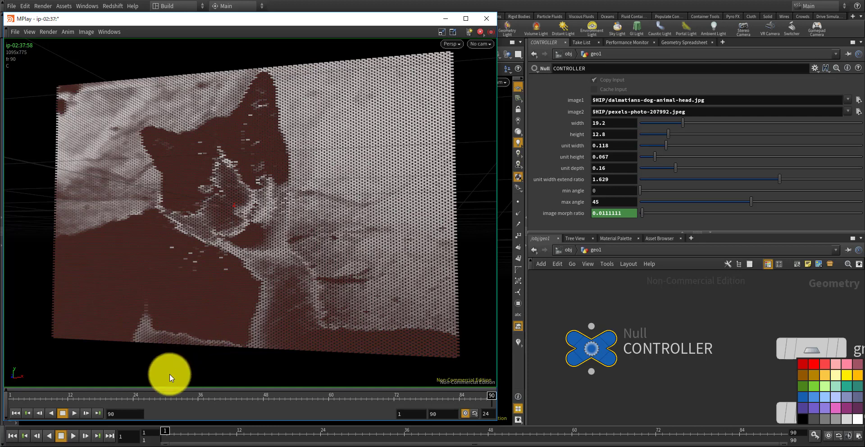
- Play the rendered flipbook to review the morph between the two images, stop near its last frame and close the player
click(72, 411)
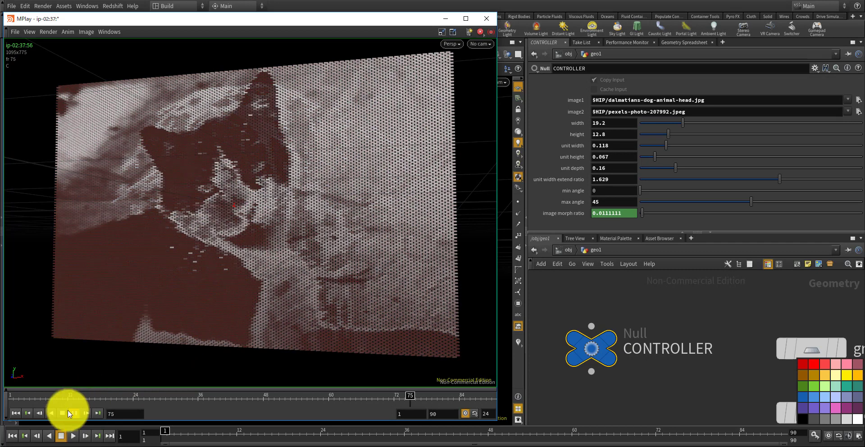
click(73, 412)
click(490, 395)
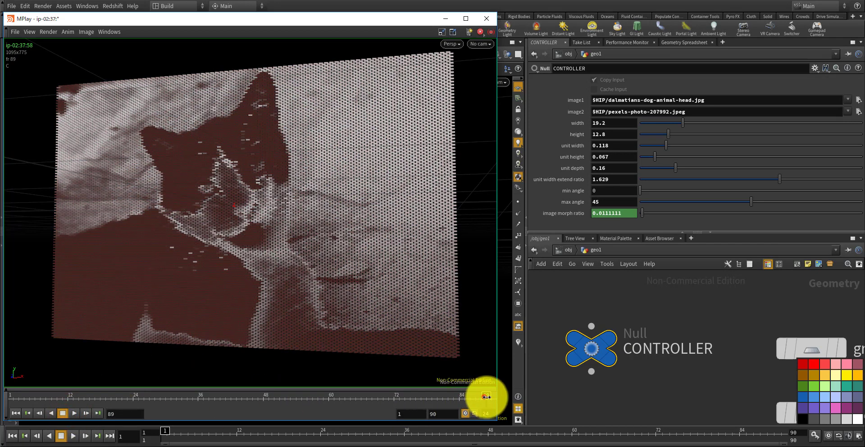
click(484, 22)
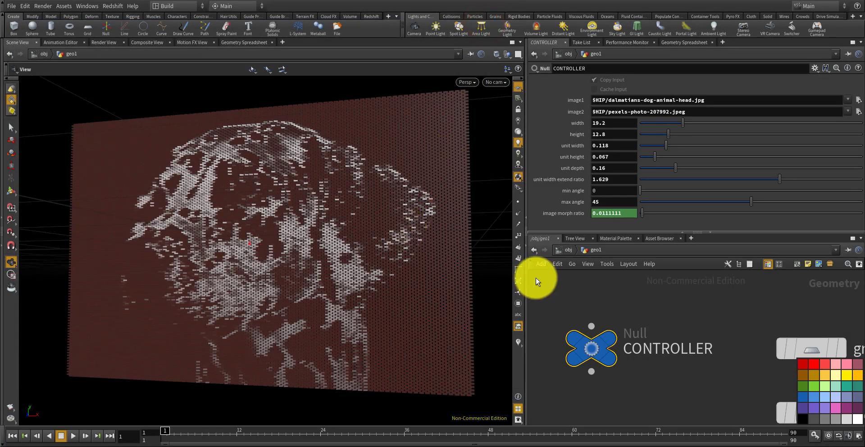